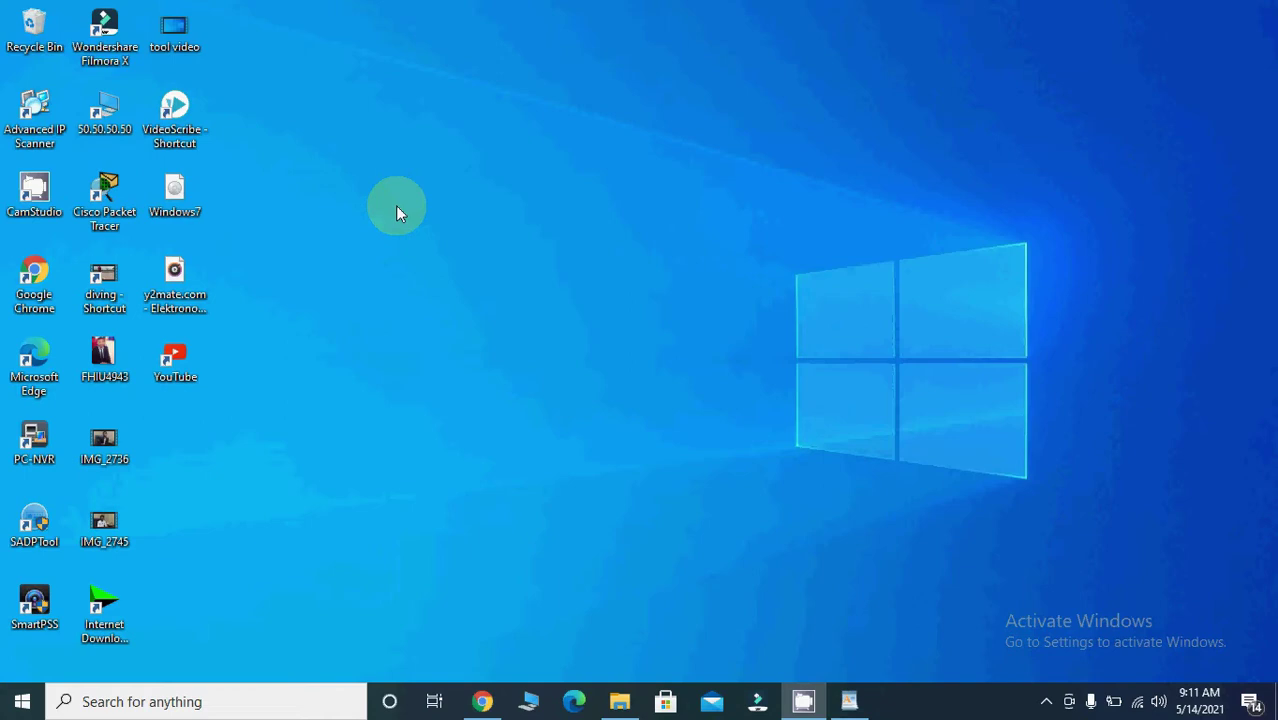
- Switch to Chrome and search Fiverr for "amazon product hunting" using the matching suggestion
{"action": "left_click", "coordinate": [484, 702]}
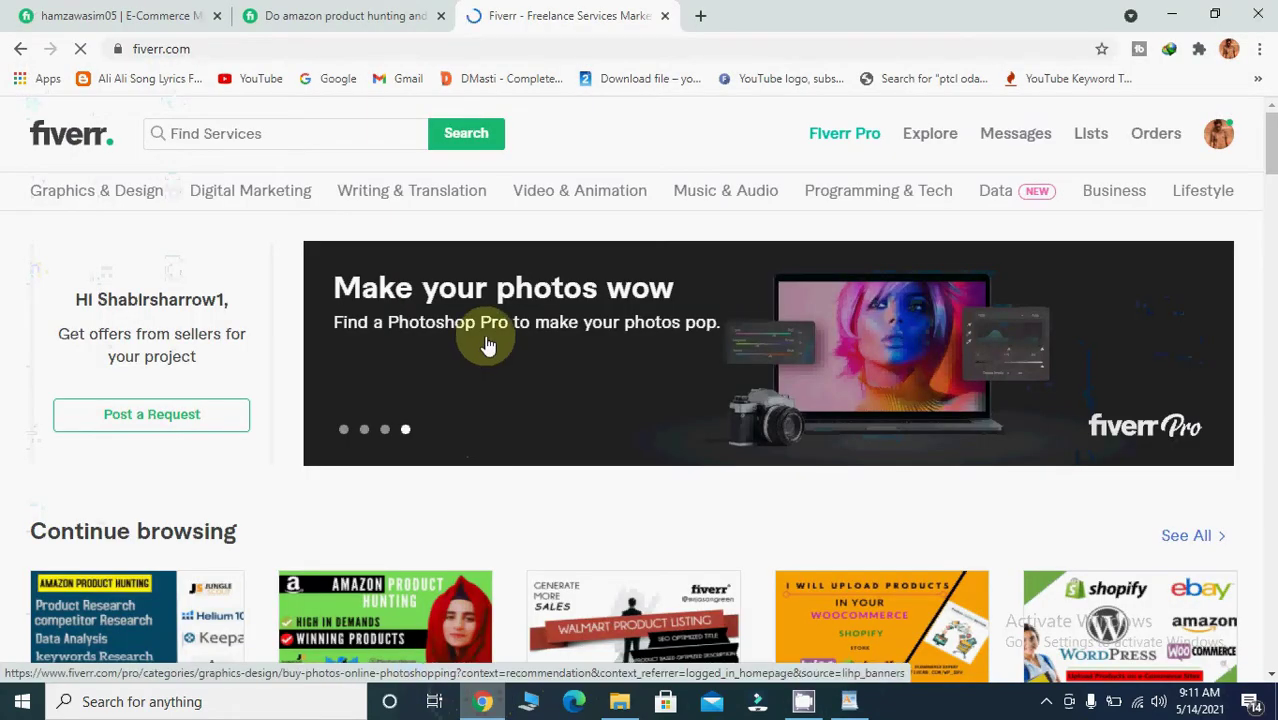
{"action": "left_click", "coordinate": [268, 135]}
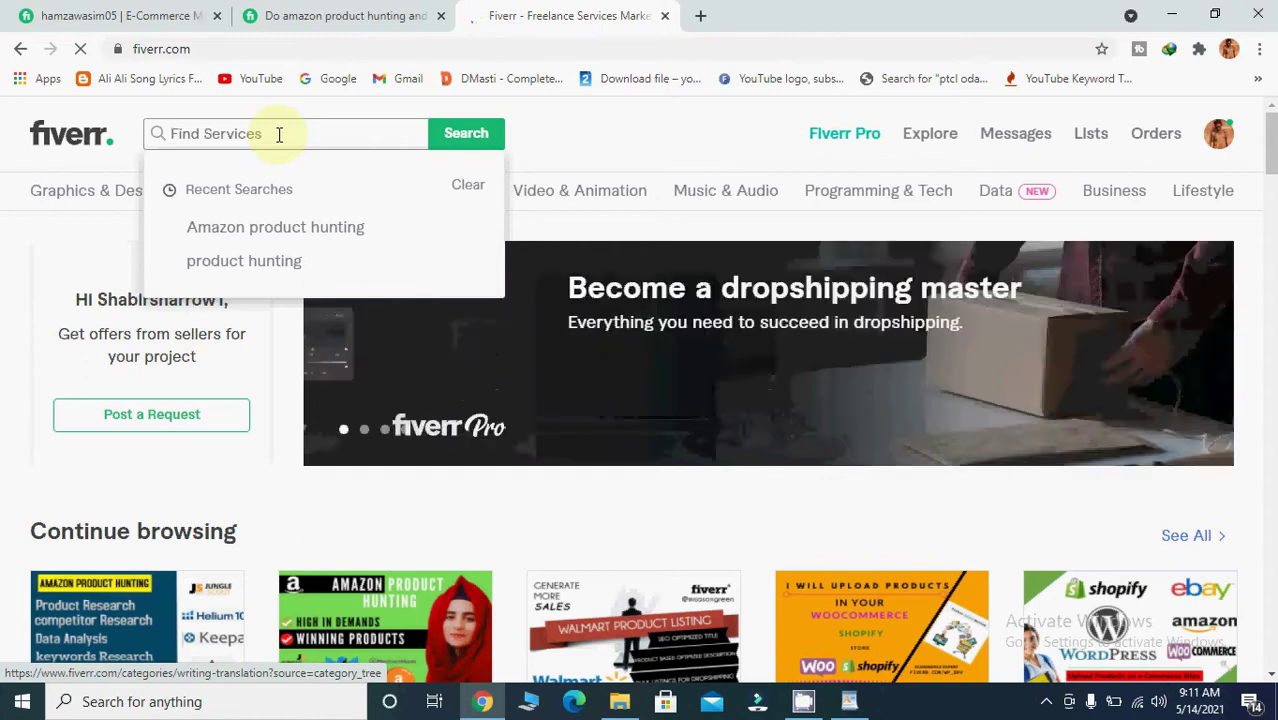
{"action": "type", "text": "amazon "}
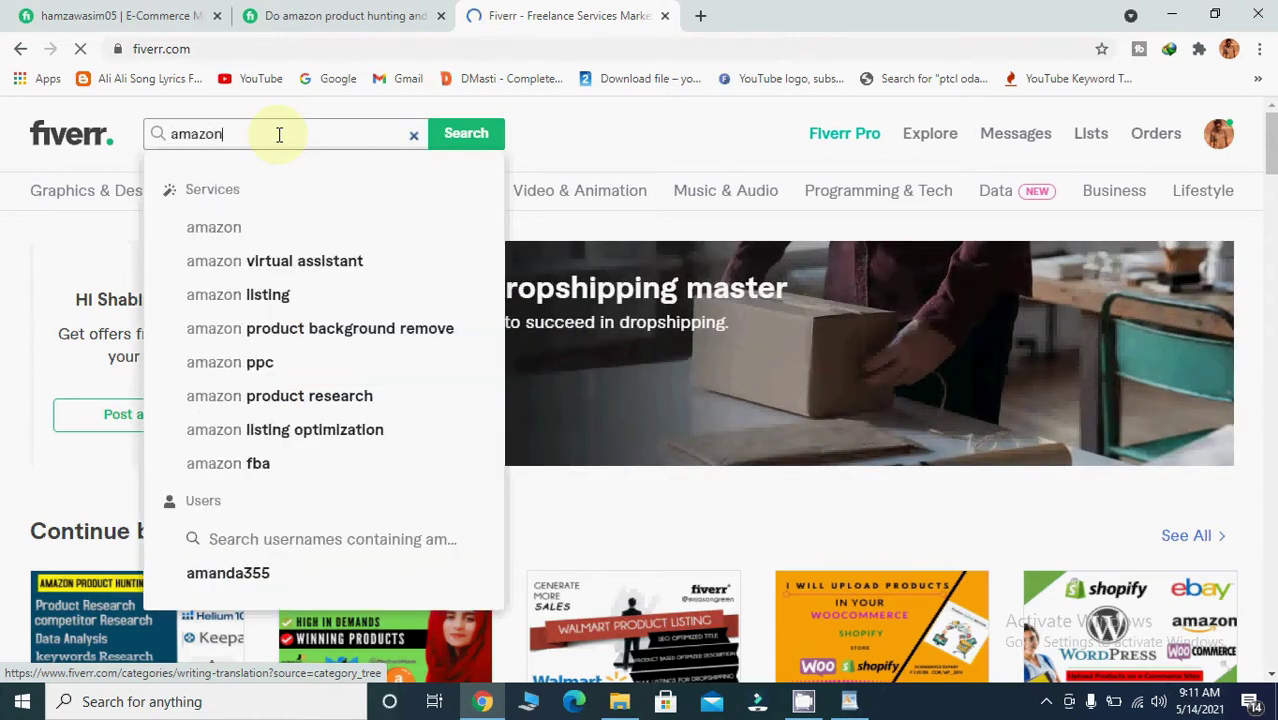
{"action": "type", "text": "product"}
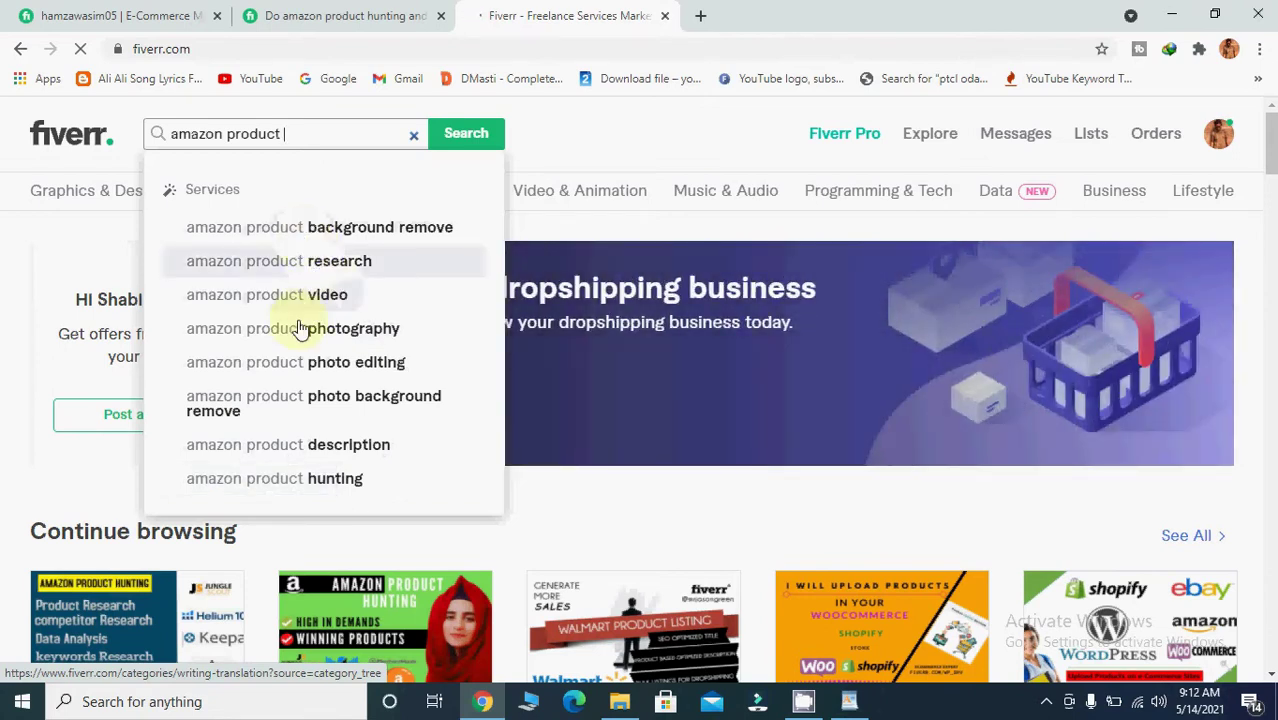
{"action": "left_click", "coordinate": [226, 487]}
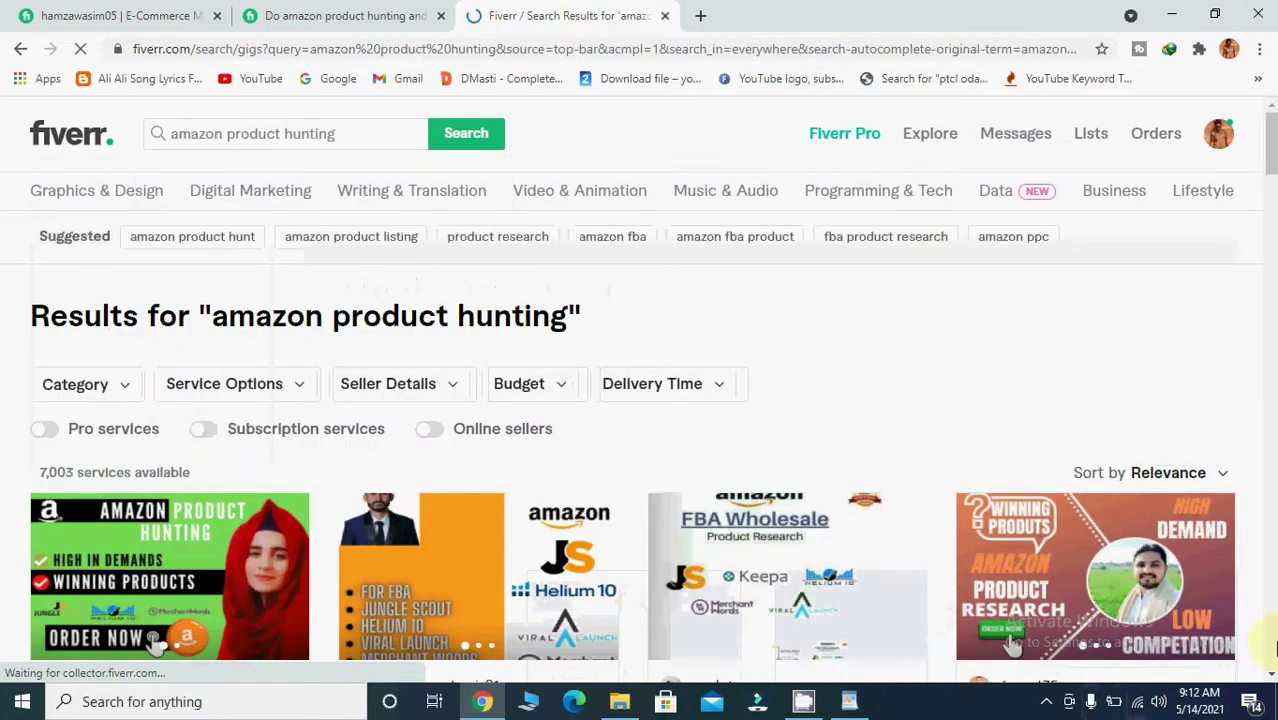
- Open the first gig in the search results, from the Level 1 Seller, in a new tab and switch to it
{"action": "left_click", "coordinate": [1270, 677]}
{"action": "scroll", "coordinate": [1270, 677], "scroll_direction": "down", "scroll_amount": 4}
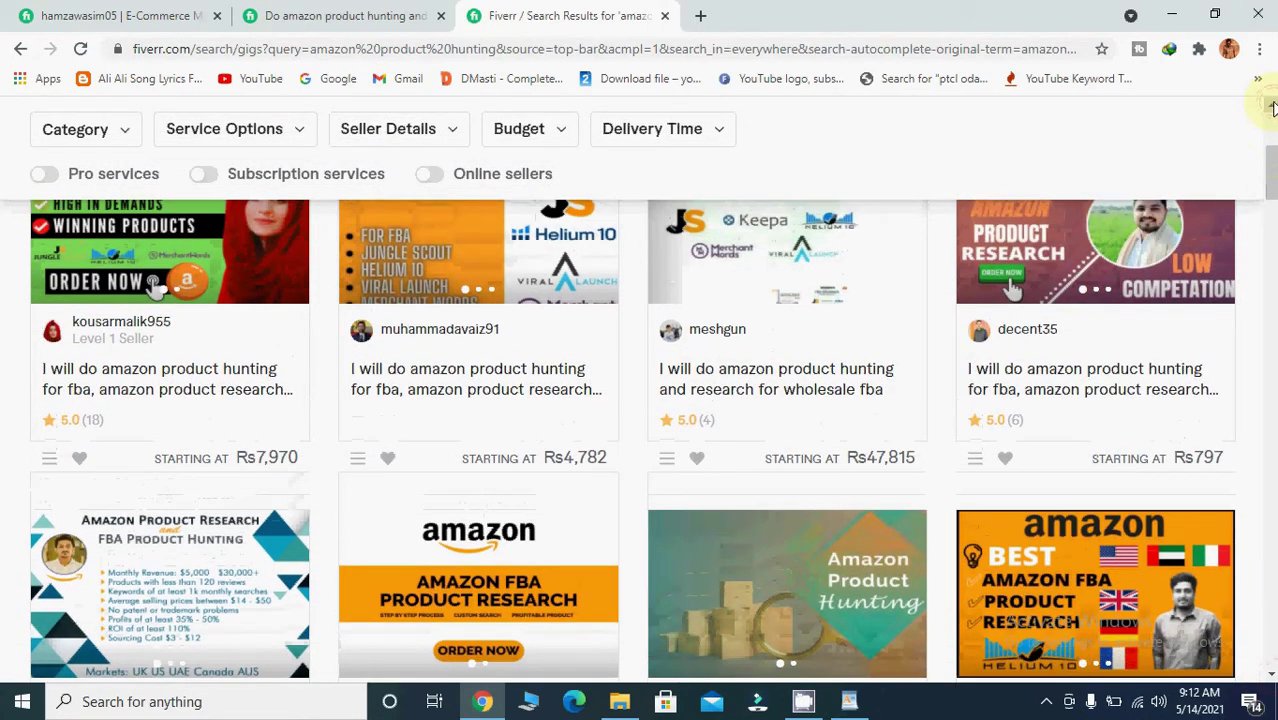
{"action": "left_click", "coordinate": [1270, 104]}
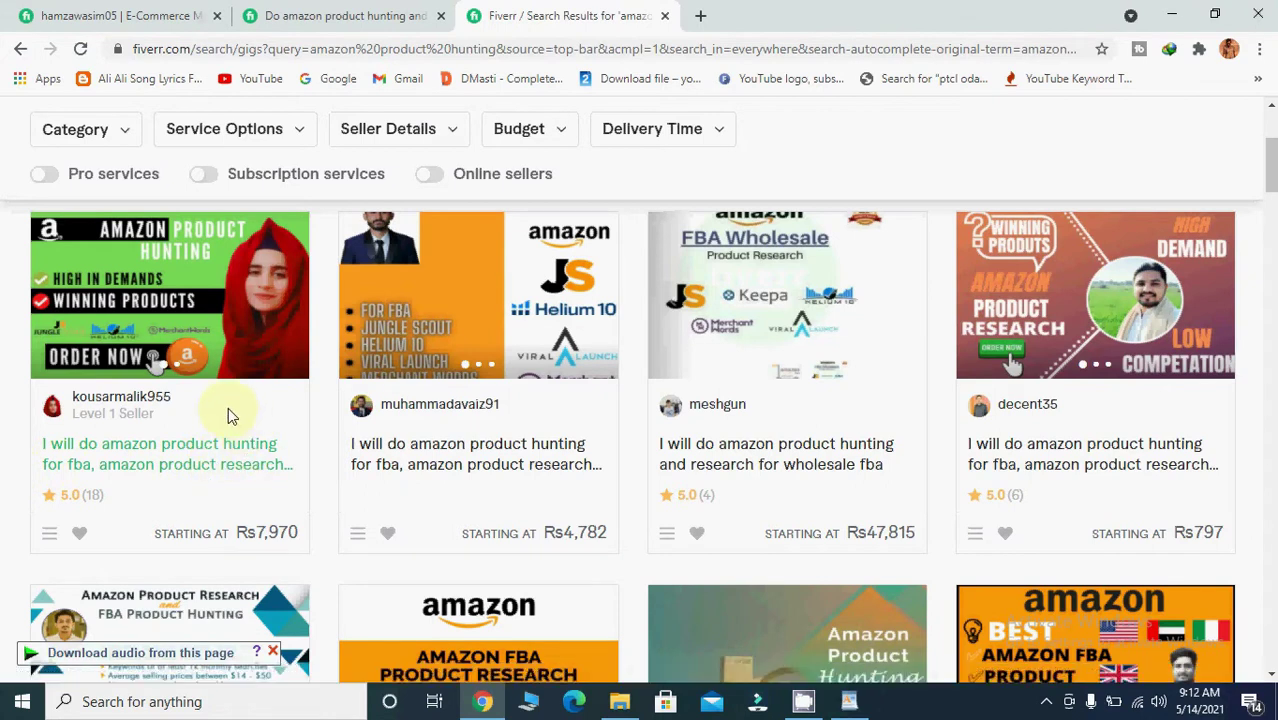
{"action": "right_click", "coordinate": [222, 460]}
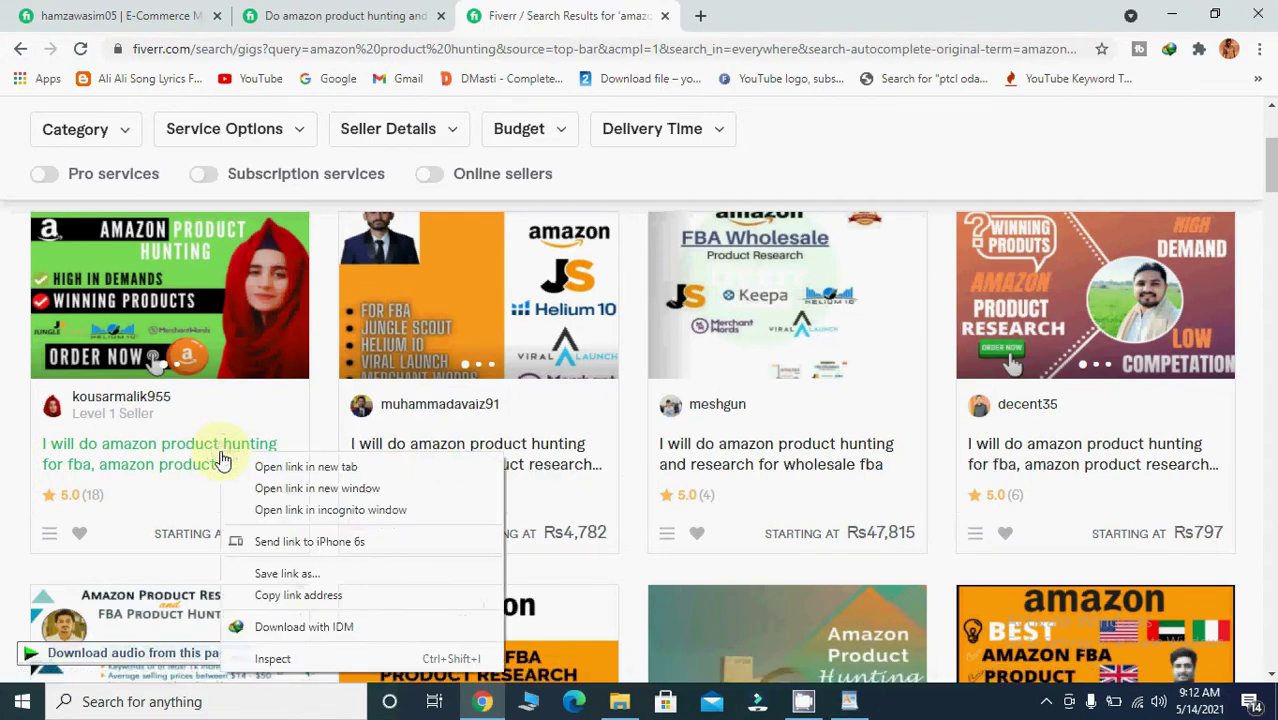
{"action": "left_click", "coordinate": [252, 467]}
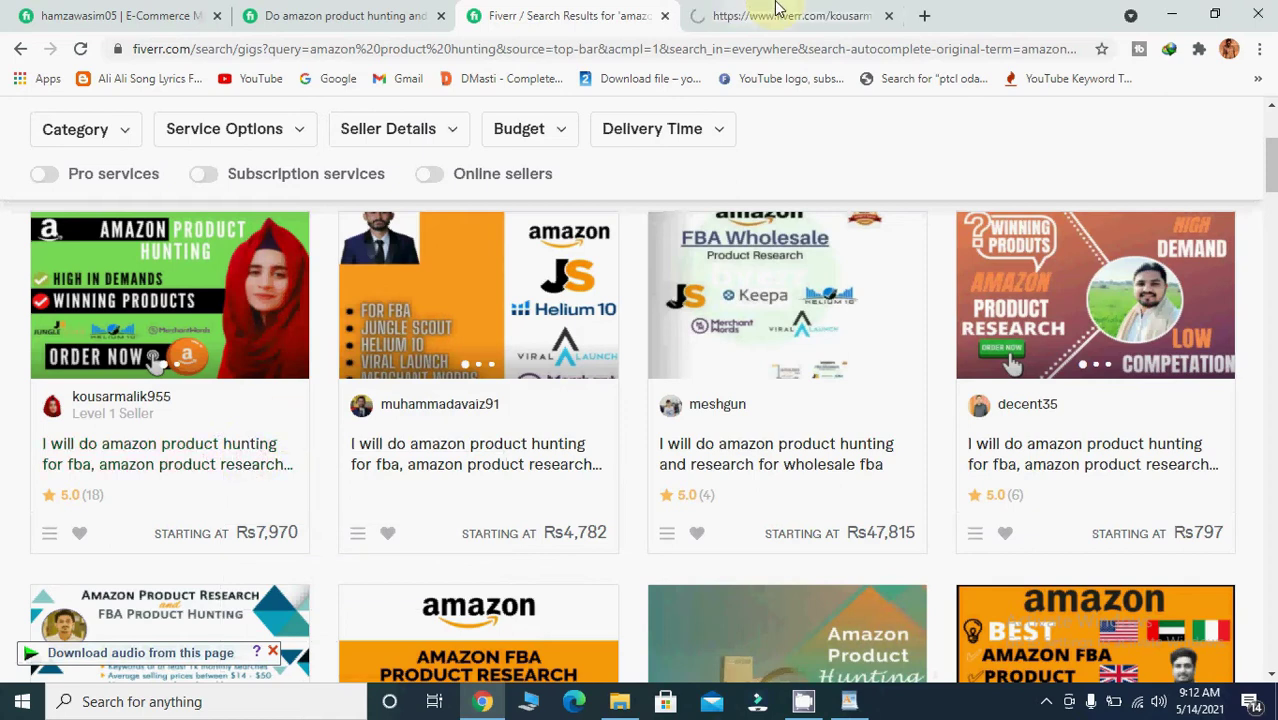
{"action": "left_click", "coordinate": [783, 12]}
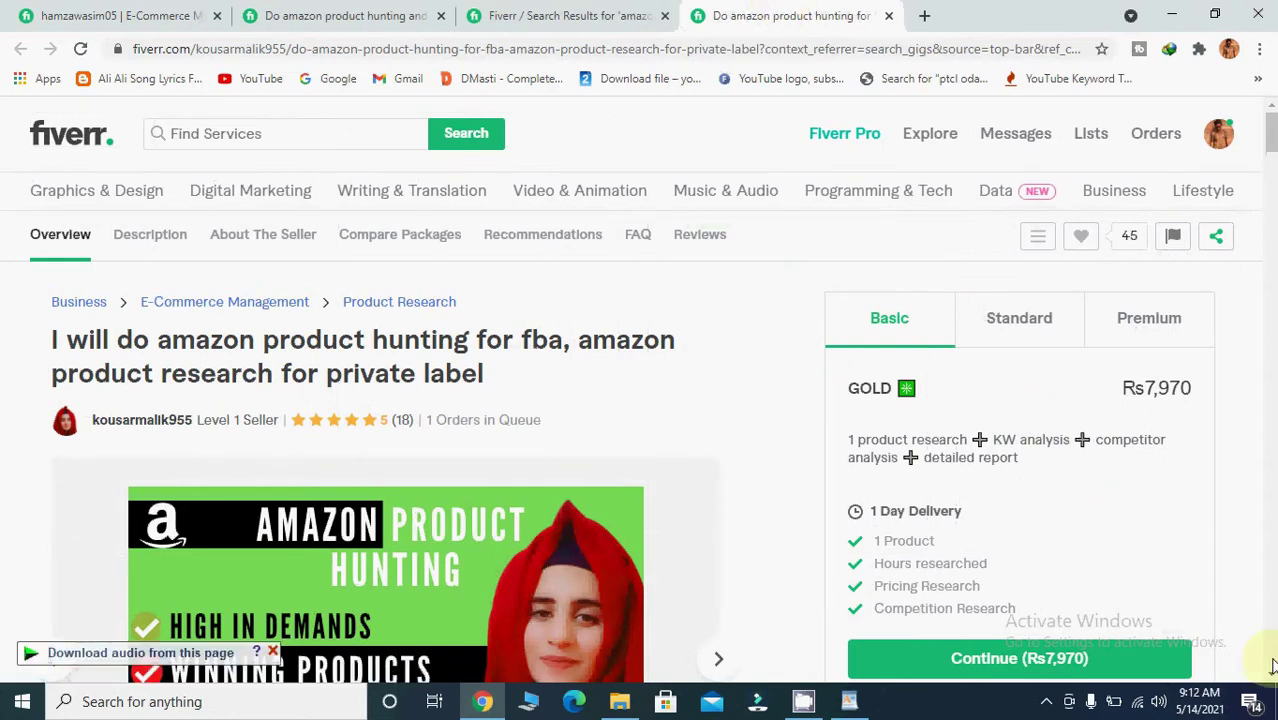
- Examine the gig's images and description, including the offered services, research tools and reasons to choose the seller
{"action": "scroll", "coordinate": [1150, 655], "scroll_direction": "down", "scroll_amount": 1}
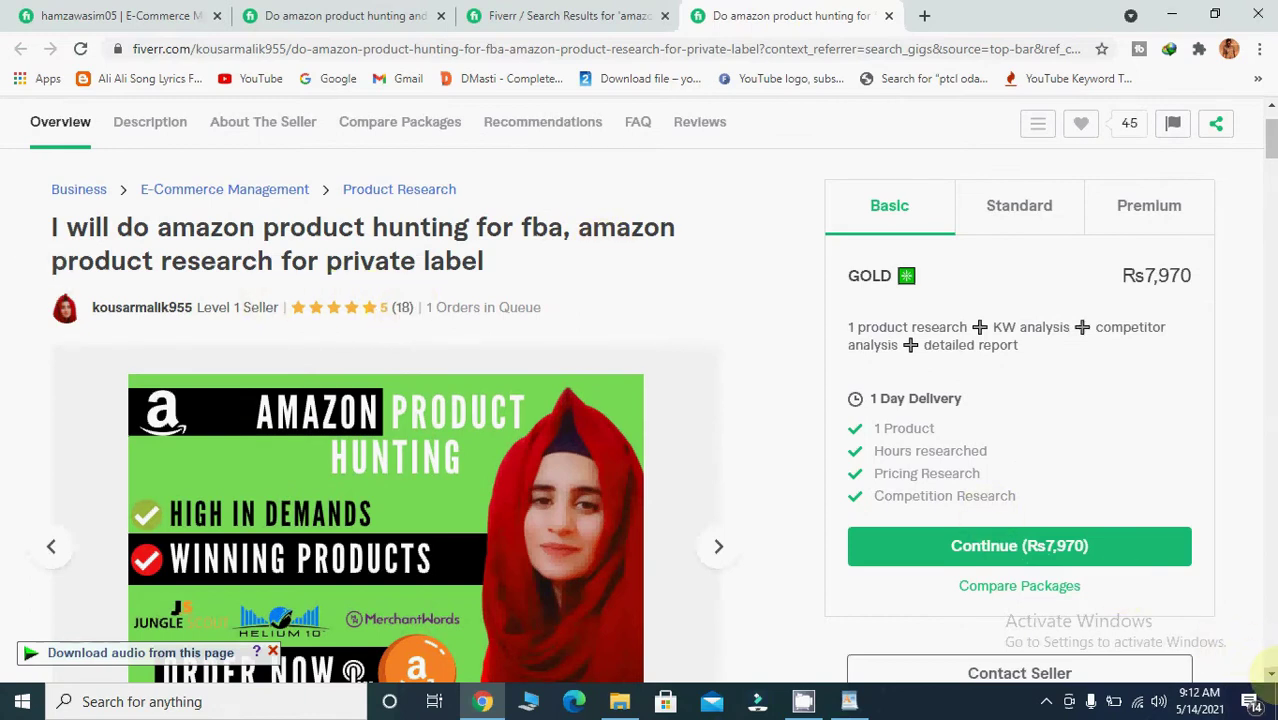
{"action": "scroll", "coordinate": [1268, 668], "scroll_direction": "down", "scroll_amount": 6}
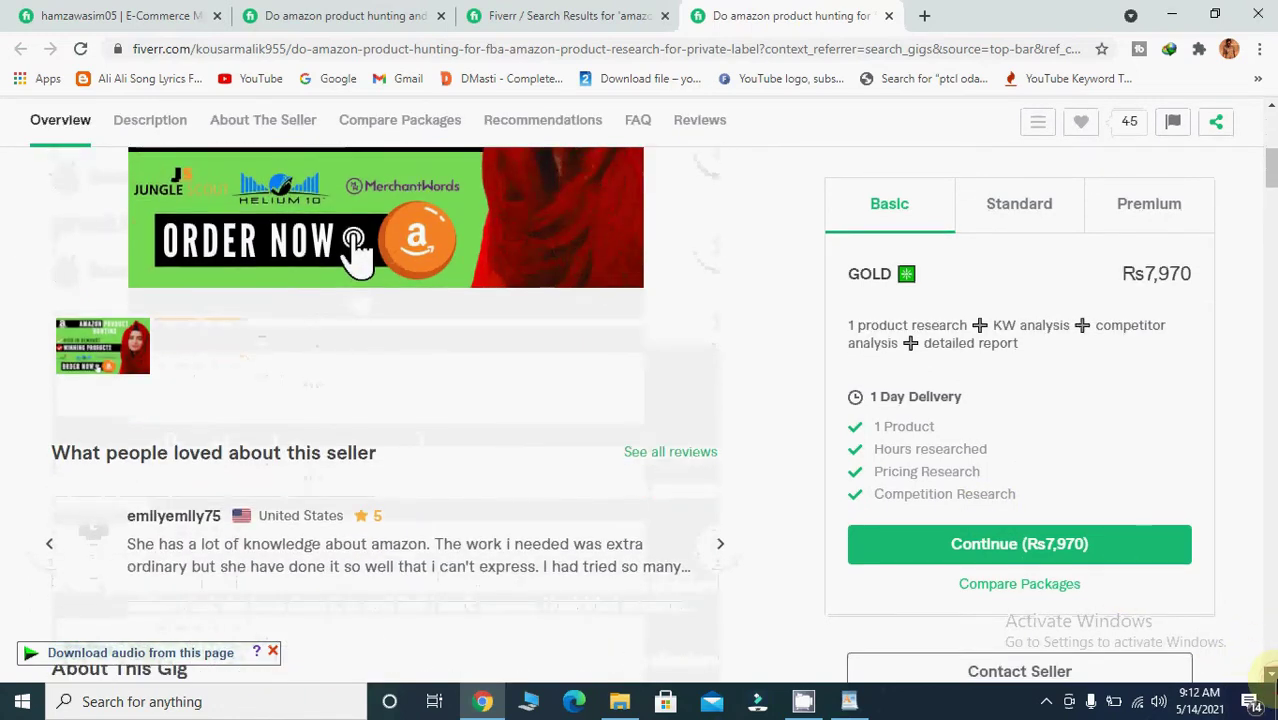
{"action": "scroll", "coordinate": [1268, 670], "scroll_direction": "down", "scroll_amount": 2}
{"action": "scroll", "coordinate": [1268, 680], "scroll_direction": "down", "scroll_amount": 1}
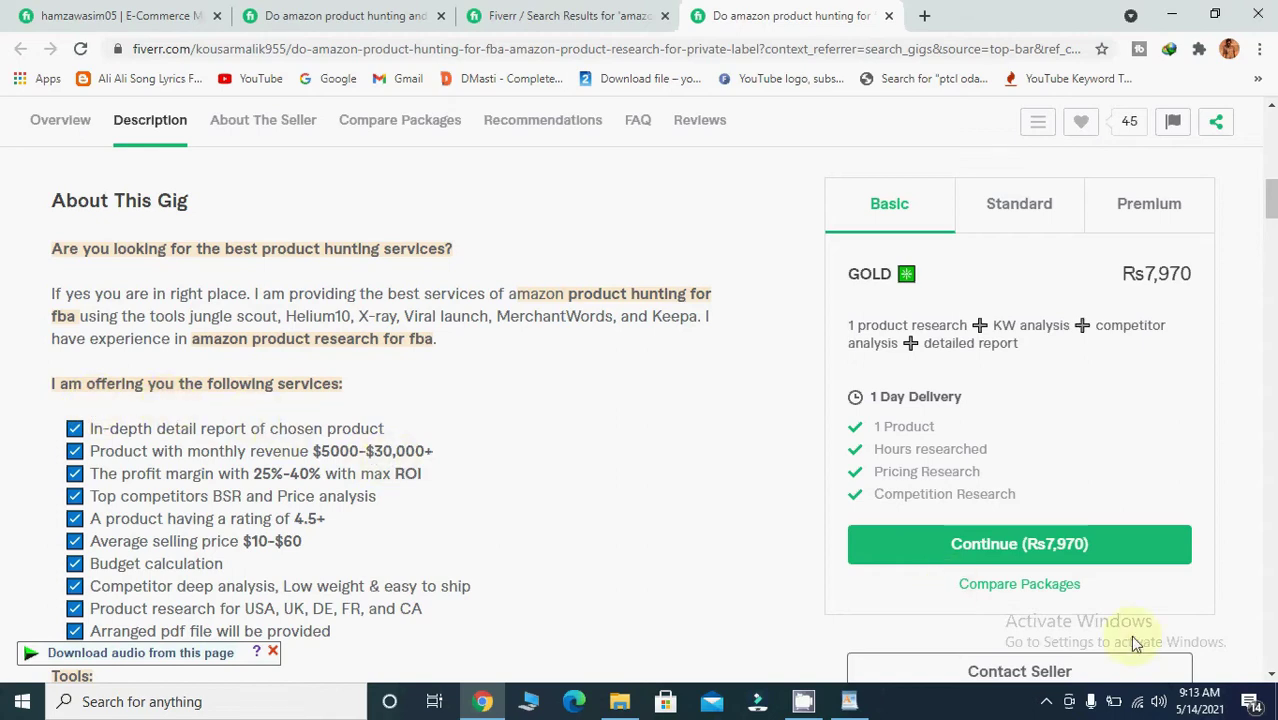
{"action": "left_click_drag", "start_coordinate": [1271, 676], "coordinate": [1271, 676]}
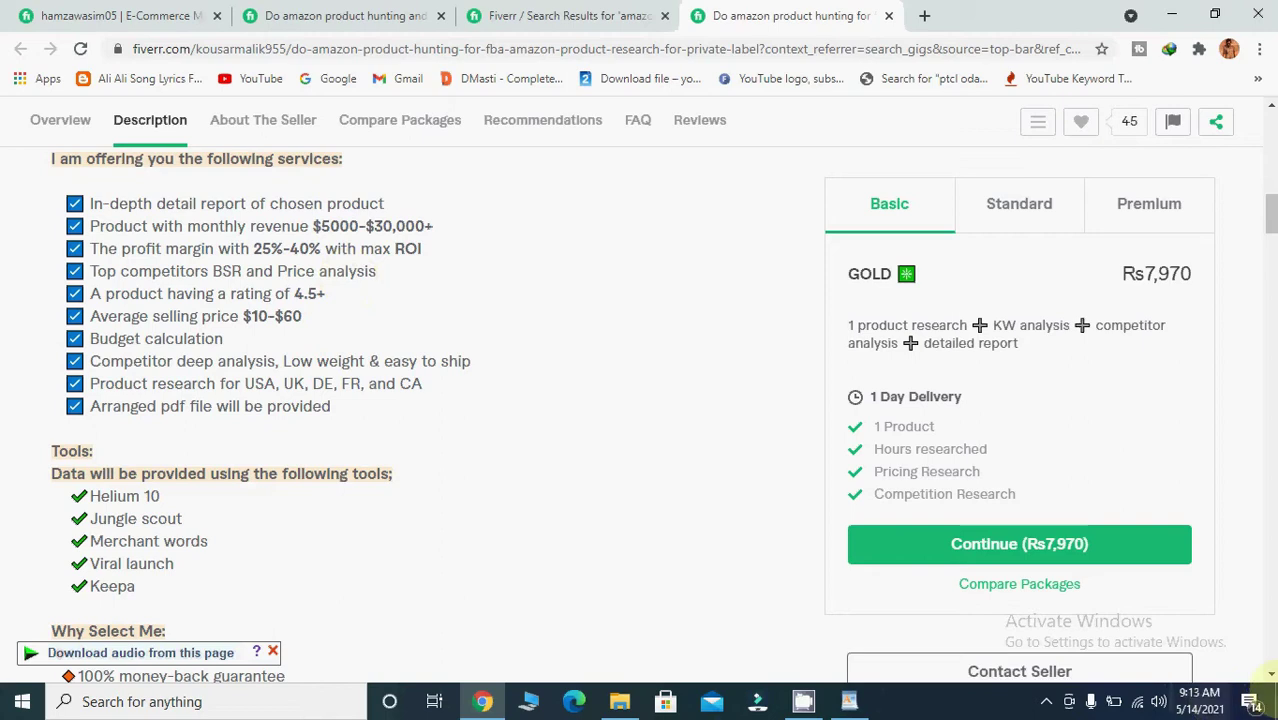
{"action": "left_click", "coordinate": [1271, 674]}
{"action": "scroll", "coordinate": [1271, 674], "scroll_direction": "down", "scroll_amount": 2}
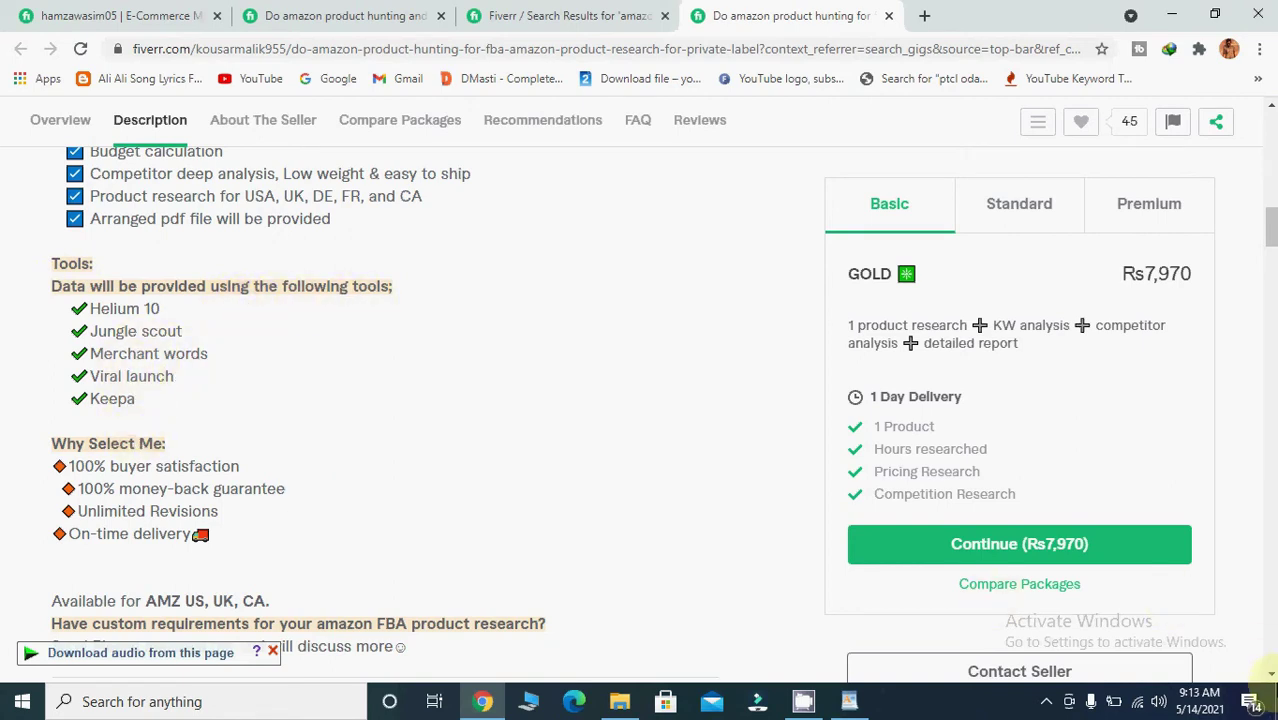
{"action": "left_click", "coordinate": [1270, 674]}
{"action": "scroll", "coordinate": [1270, 674], "scroll_direction": "down", "scroll_amount": 3}
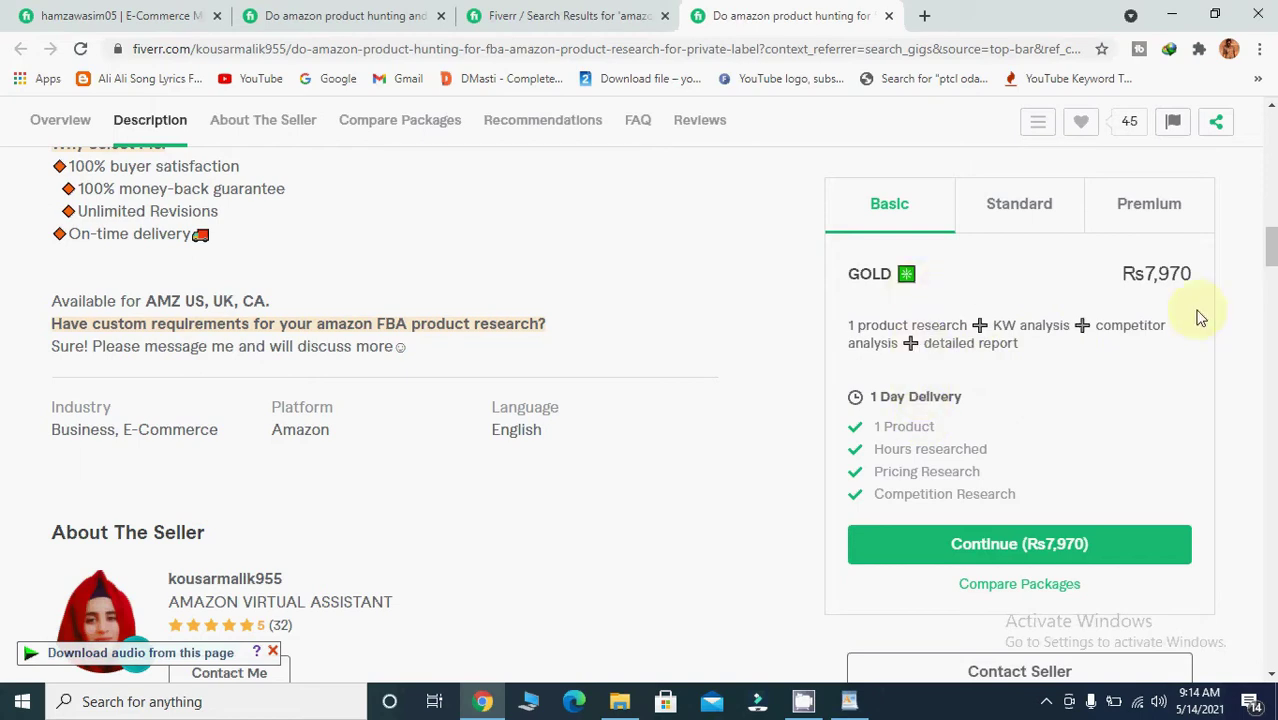
- View the gig's Standard and Premium packages to compare their contents, delivery times and prices
{"action": "left_click", "coordinate": [1035, 213]}
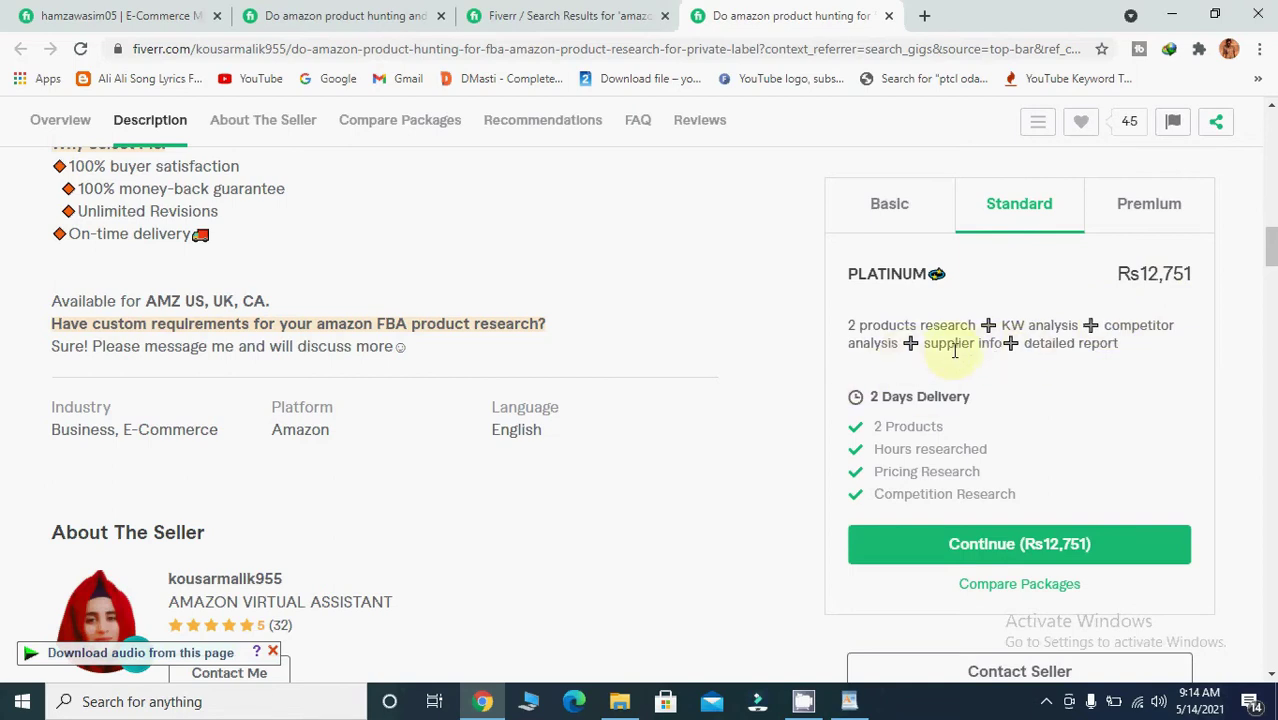
{"action": "left_click", "coordinate": [1133, 205]}
{"action": "left_click", "coordinate": [1133, 206]}
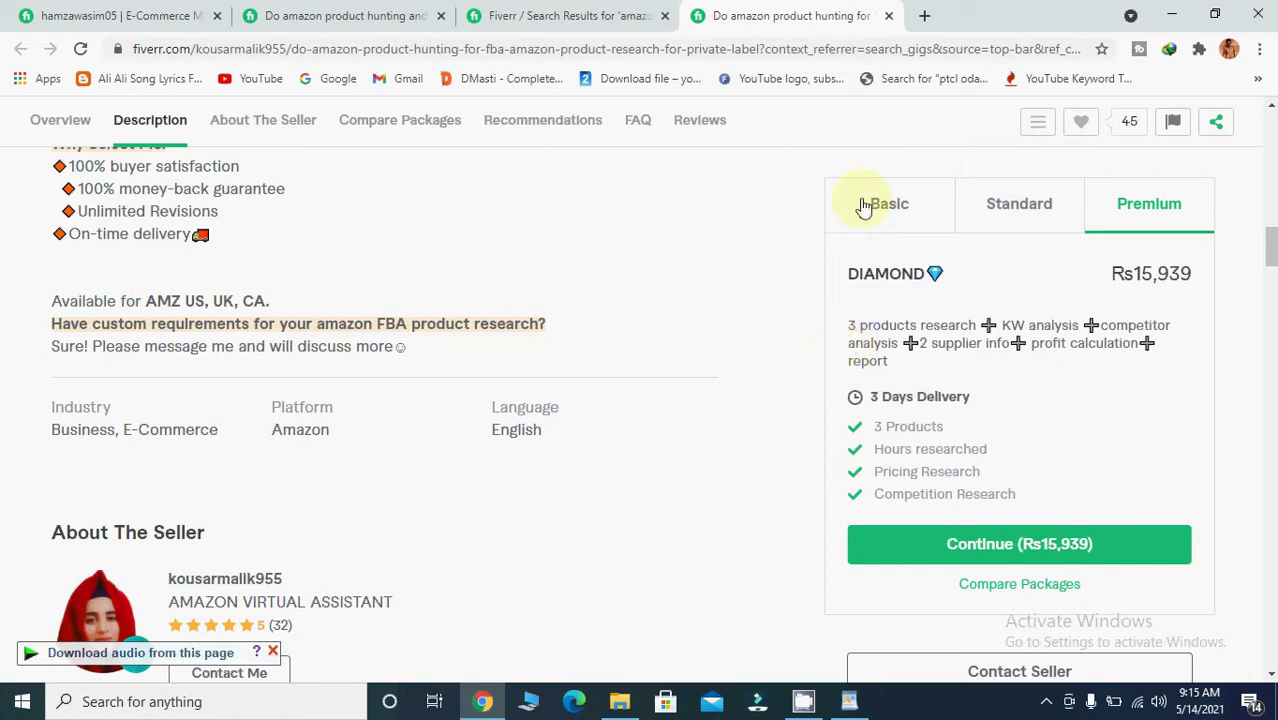
- Review the gig's title and cover image again at the start of its page
{"action": "left_click", "coordinate": [1272, 108]}
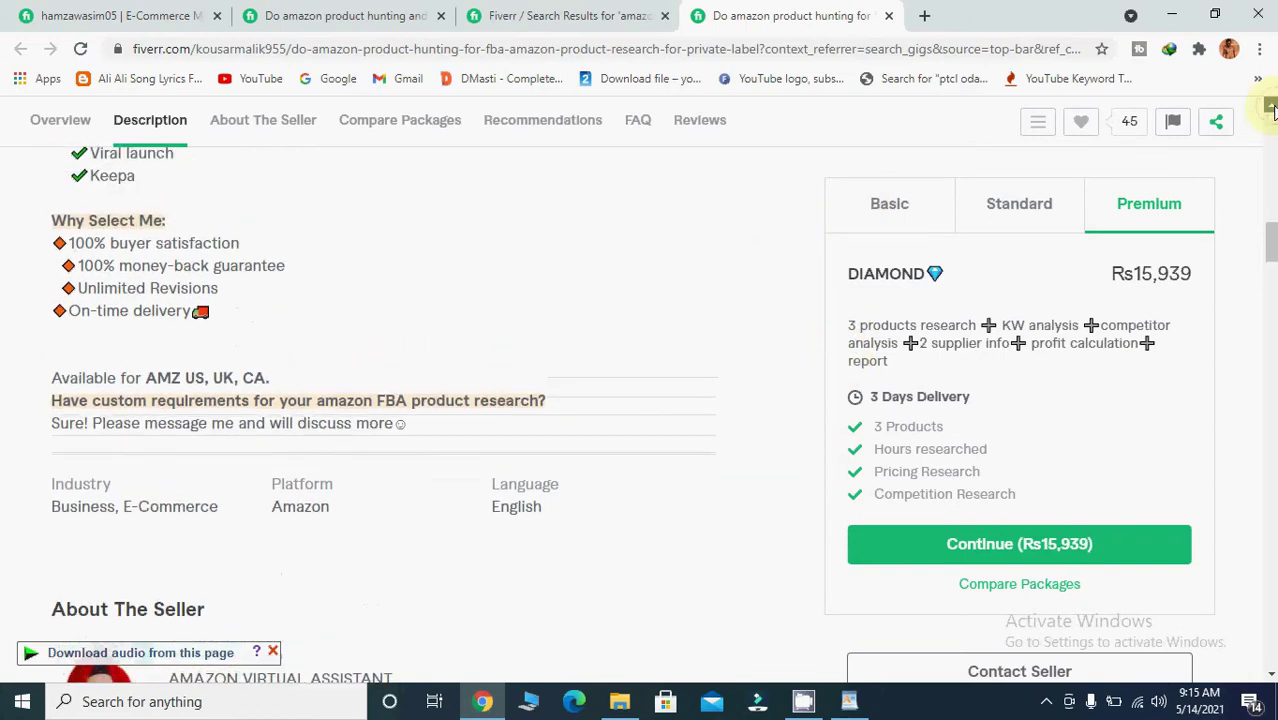
{"action": "scroll", "coordinate": [1272, 108], "scroll_direction": "up", "scroll_amount": 10}
{"action": "scroll", "coordinate": [1272, 108], "scroll_direction": "up", "scroll_amount": 8}
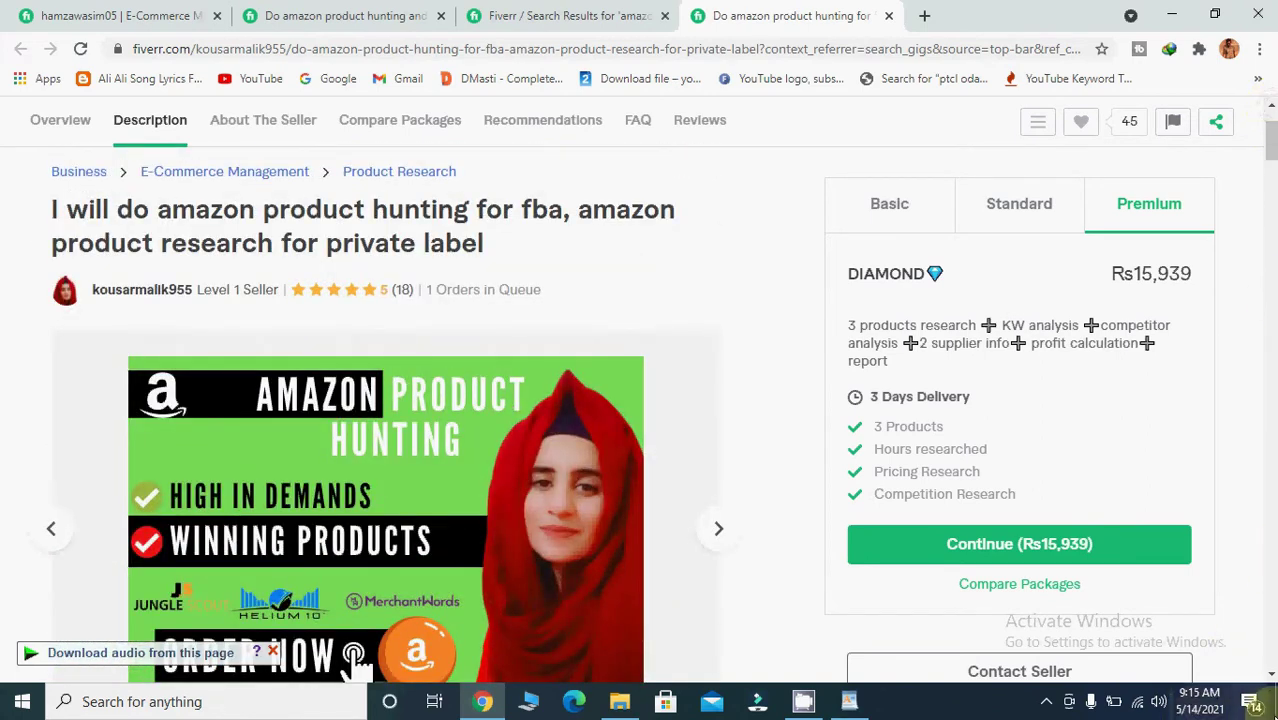
{"action": "scroll", "coordinate": [1272, 676], "scroll_direction": "down", "scroll_amount": 1}
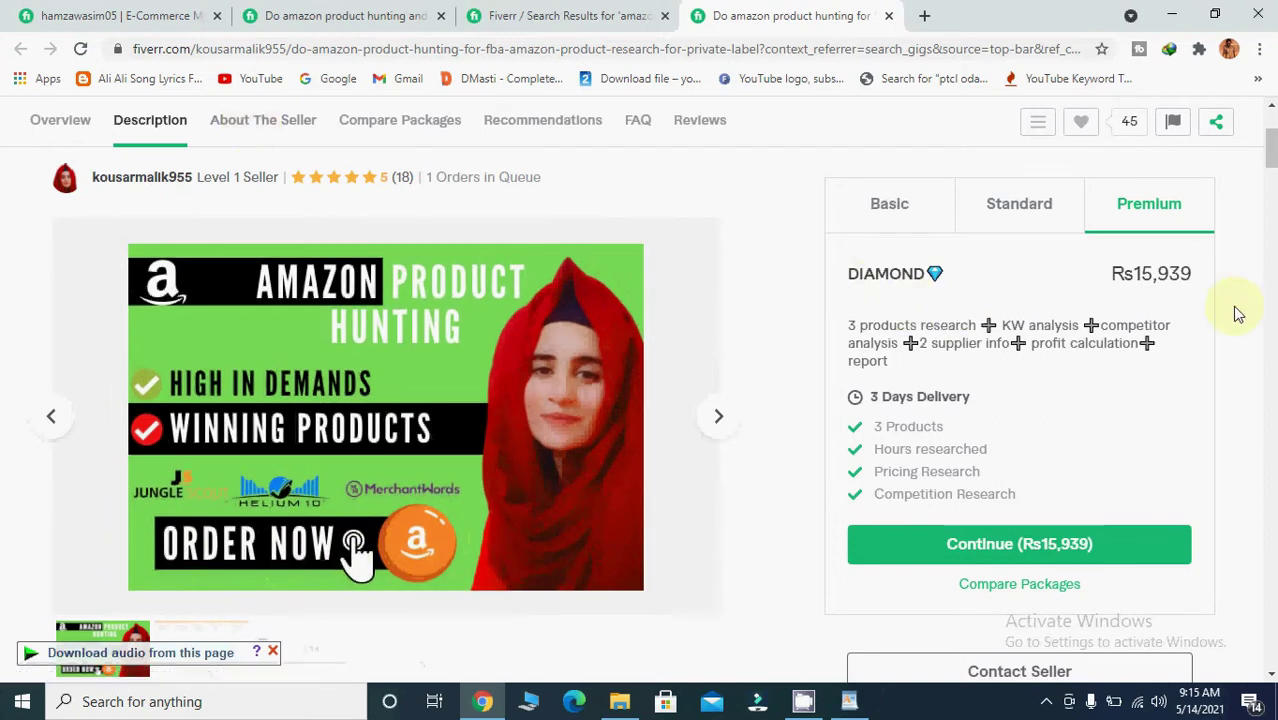
{"action": "scroll", "coordinate": [1273, 118], "scroll_direction": "up", "scroll_amount": 3}
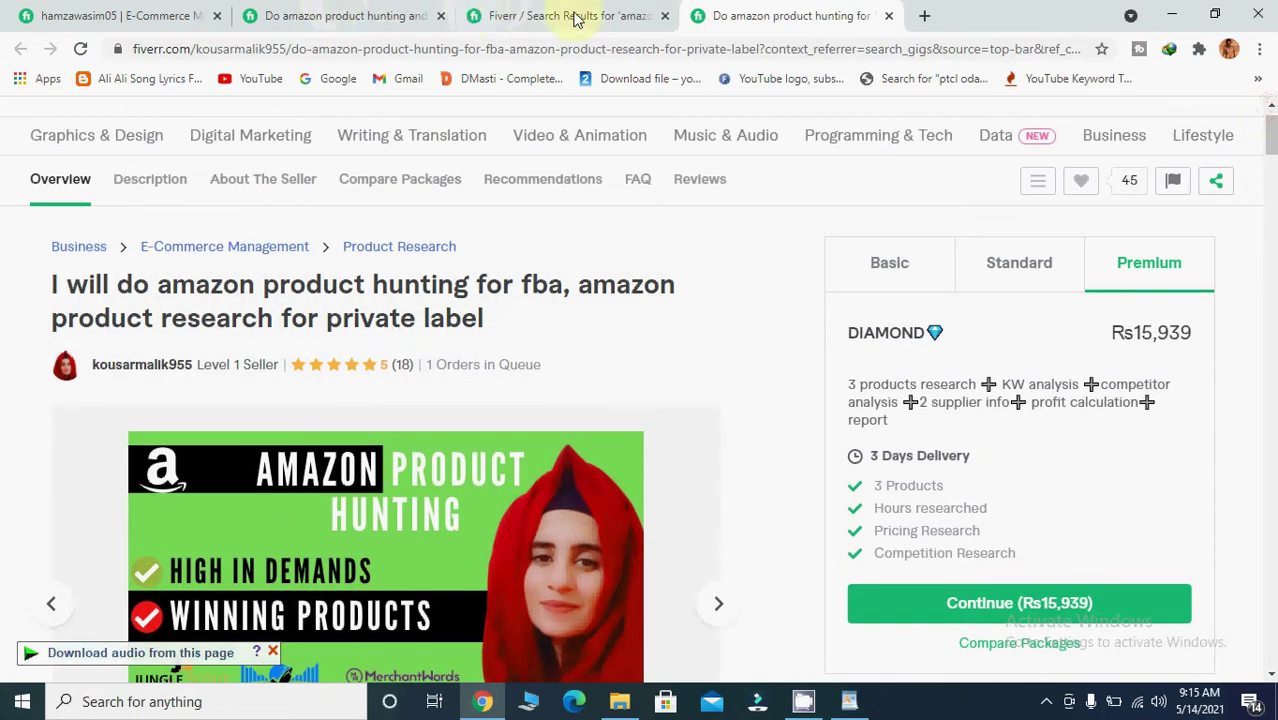
- Look through the other open Fiverr pages and view the gig "I will do amazon product hunting and product research"
{"action": "left_click", "coordinate": [187, 10]}
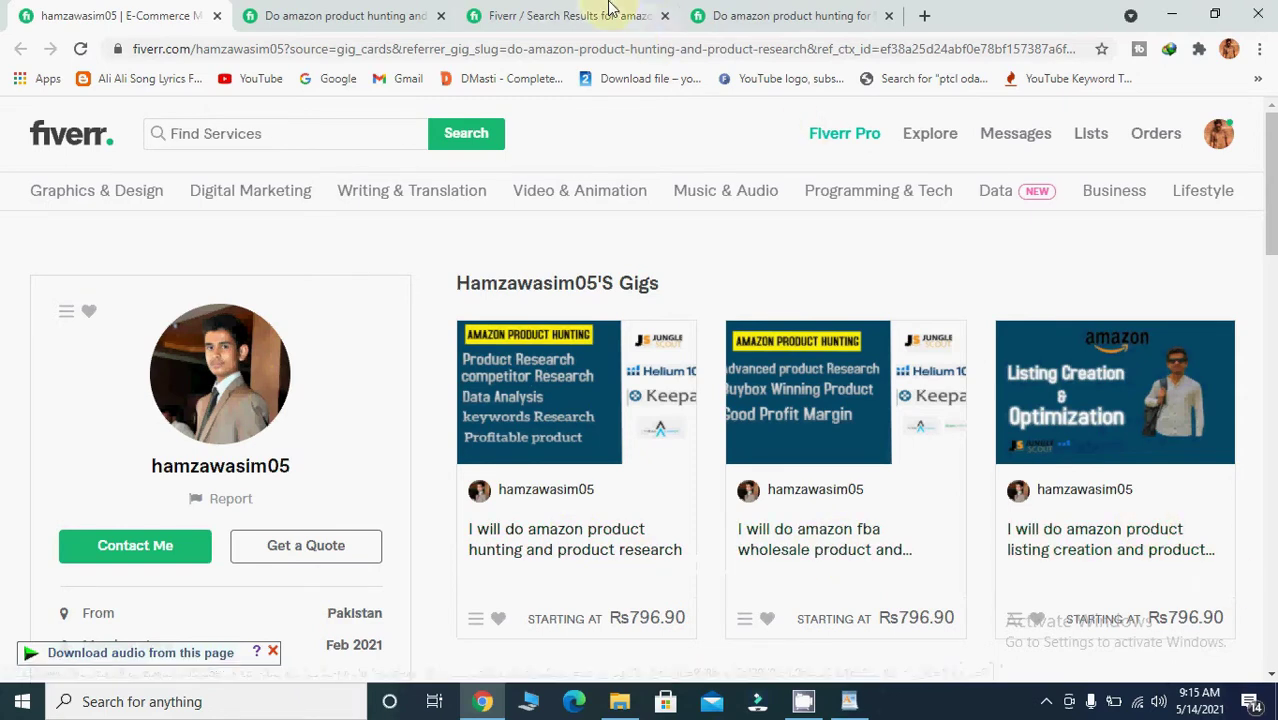
{"action": "left_click", "coordinate": [766, 10]}
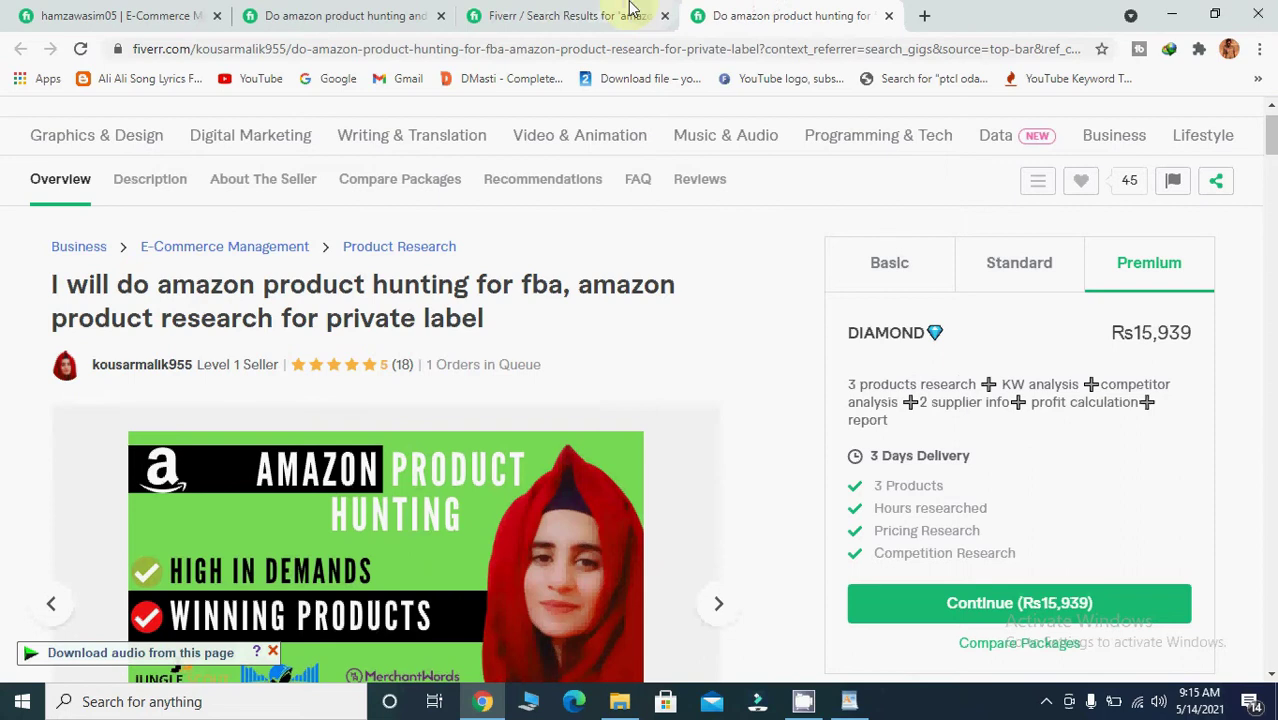
{"action": "left_click", "coordinate": [563, 12]}
{"action": "left_click", "coordinate": [265, 10]}
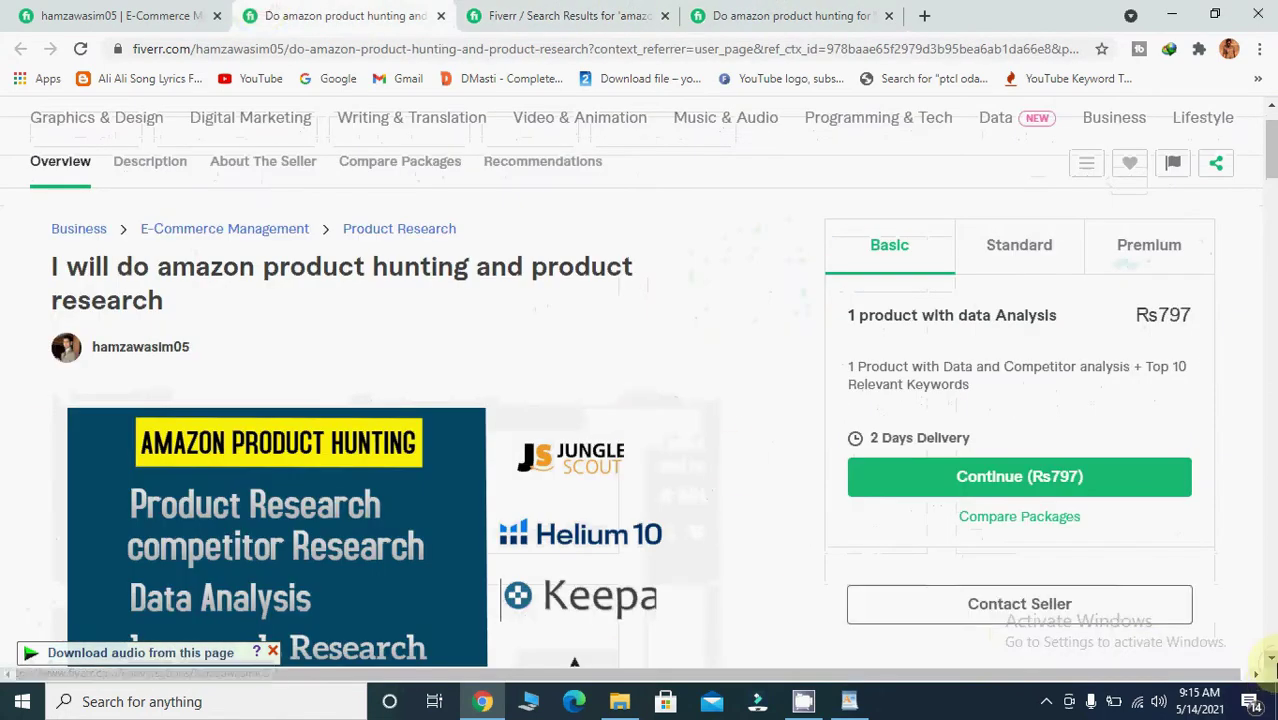
{"action": "left_click", "coordinate": [1270, 660]}
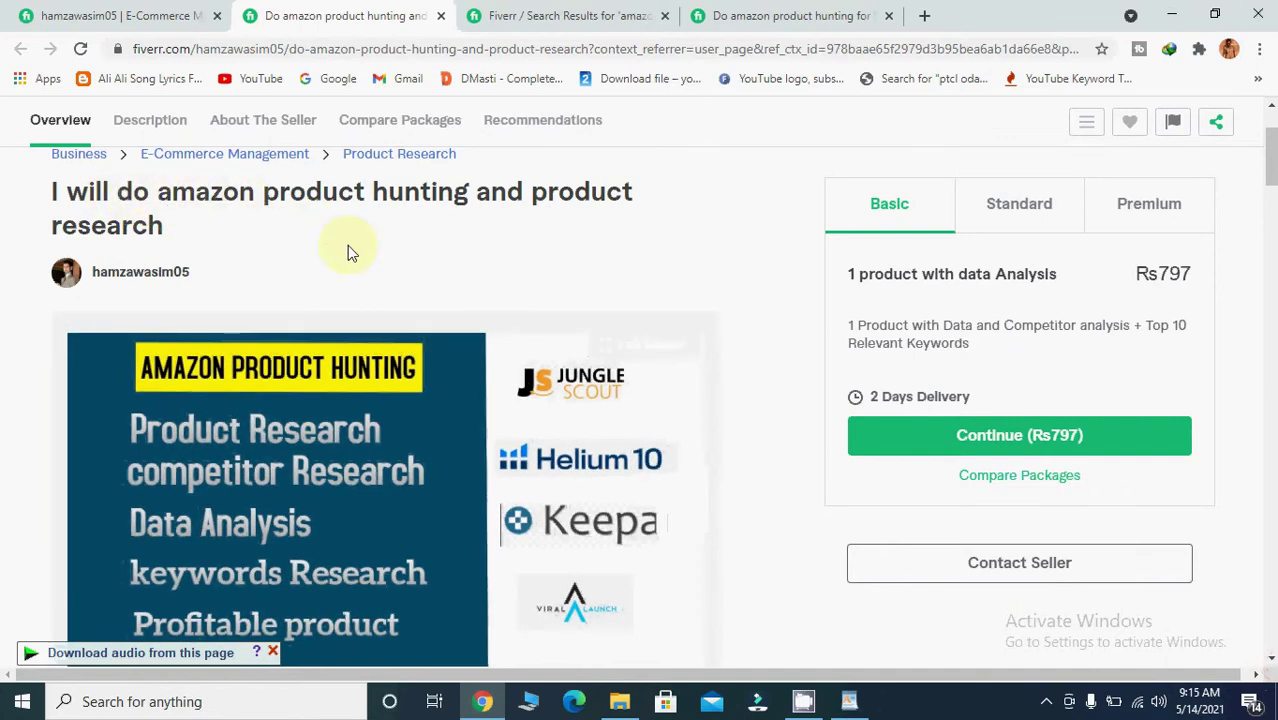
{"action": "left_click", "coordinate": [1269, 102]}
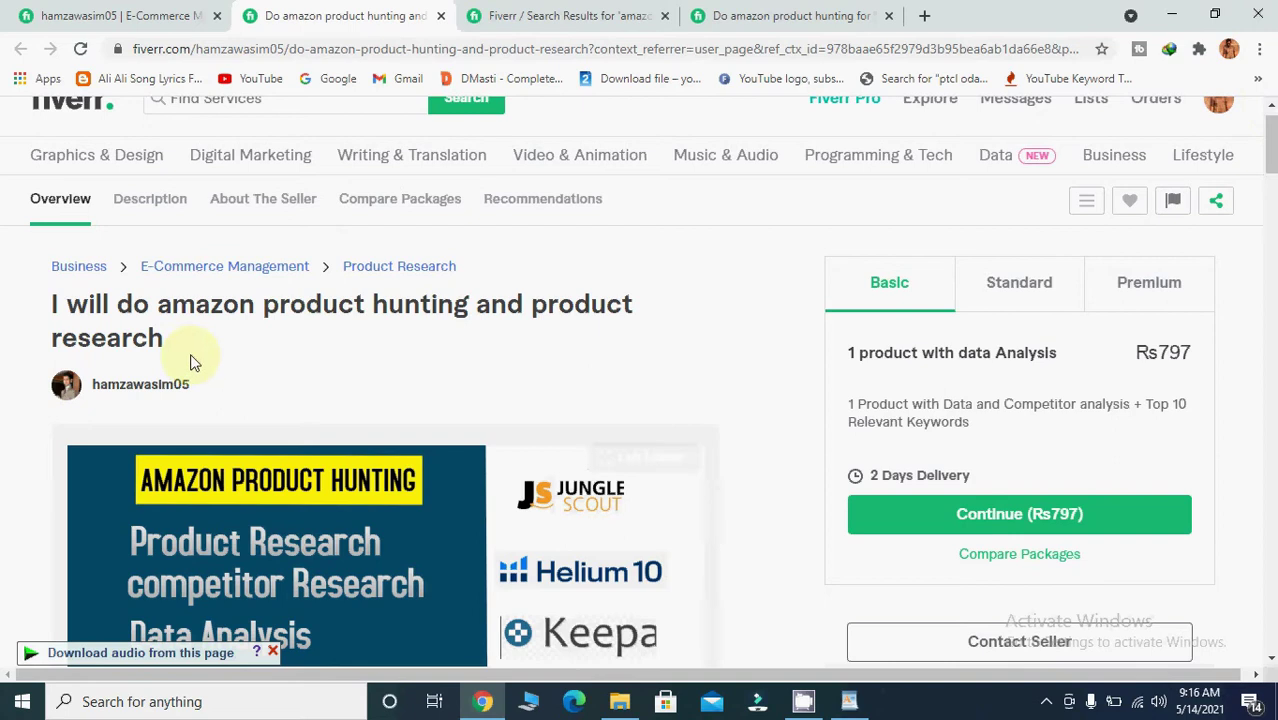
- Highlight the keywords "amazon product hunting" and "product research" in the gig title and check Fiverr's recent searches
{"action": "left_click_drag", "start_coordinate": [473, 307], "coordinate": [158, 307]}
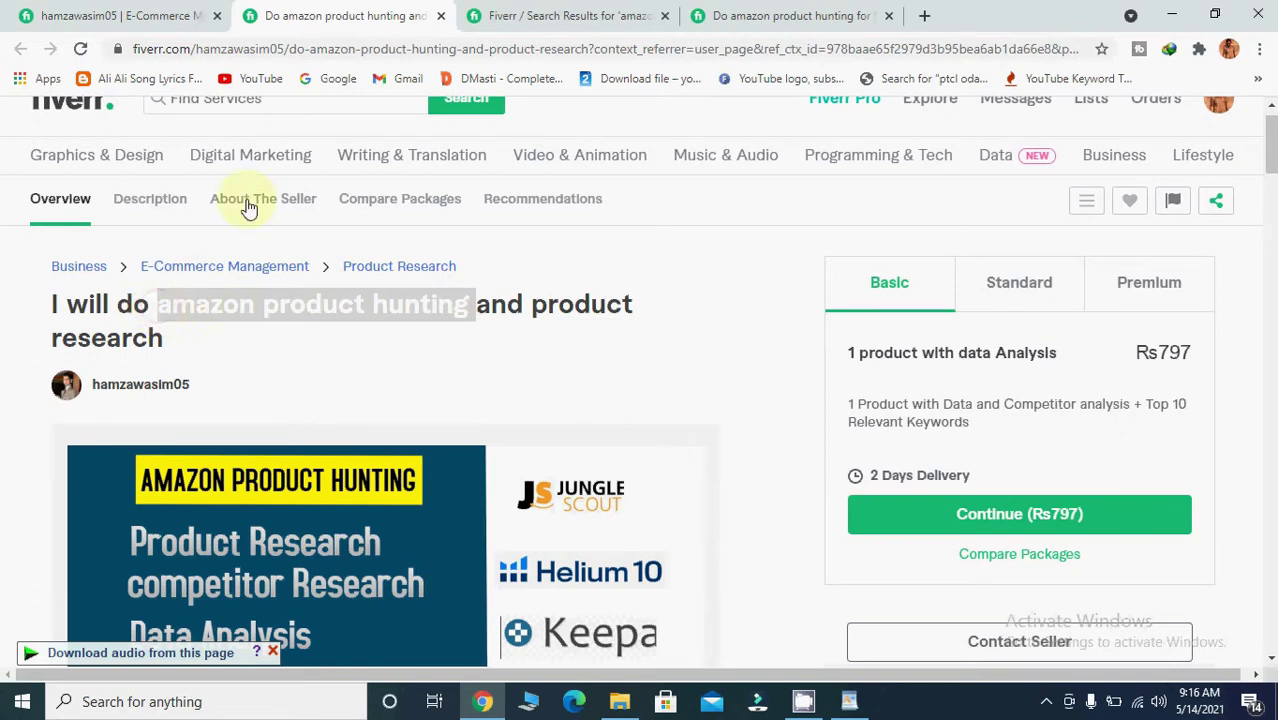
{"action": "left_click", "coordinate": [1271, 105]}
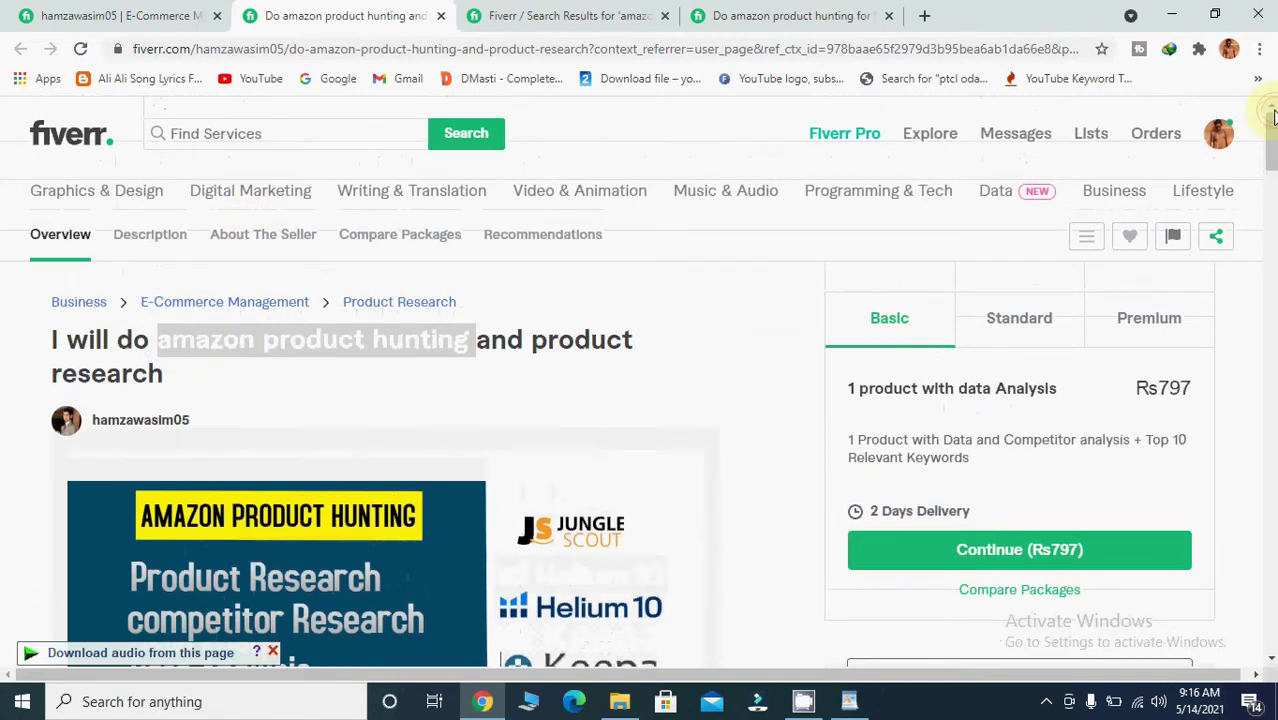
{"action": "left_click", "coordinate": [311, 138]}
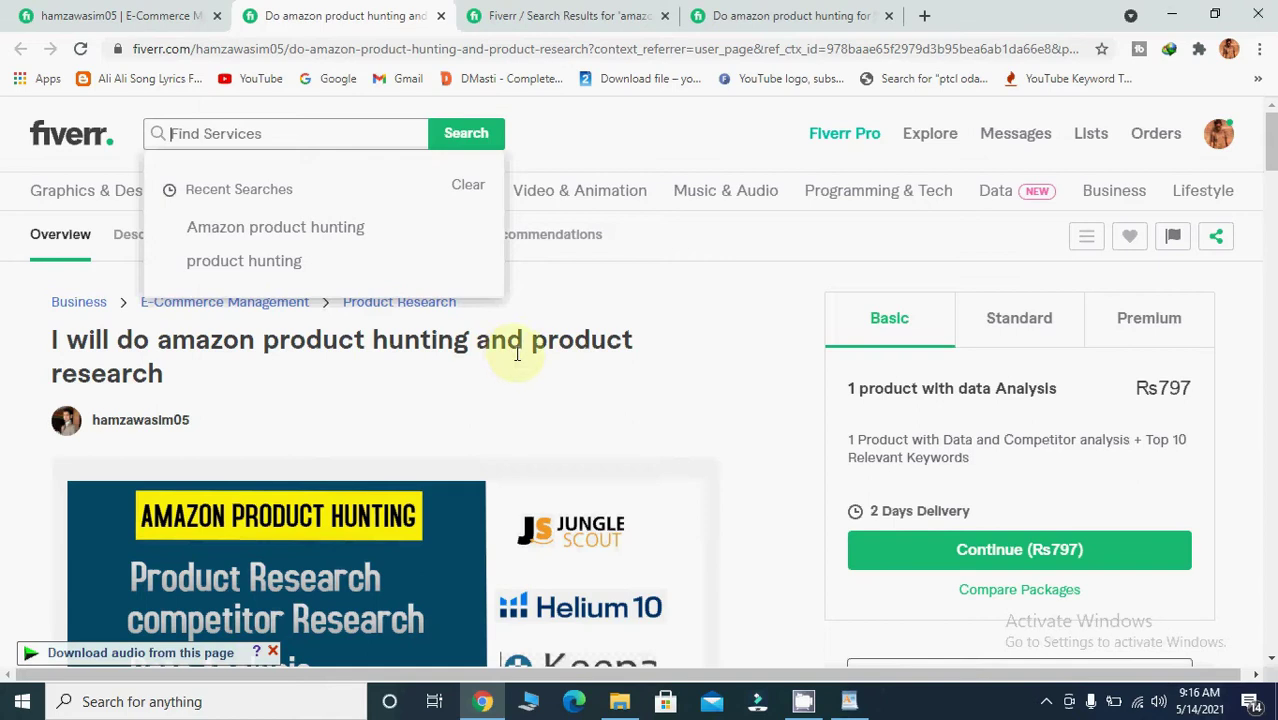
{"action": "left_click_drag", "start_coordinate": [640, 348], "coordinate": [522, 340]}
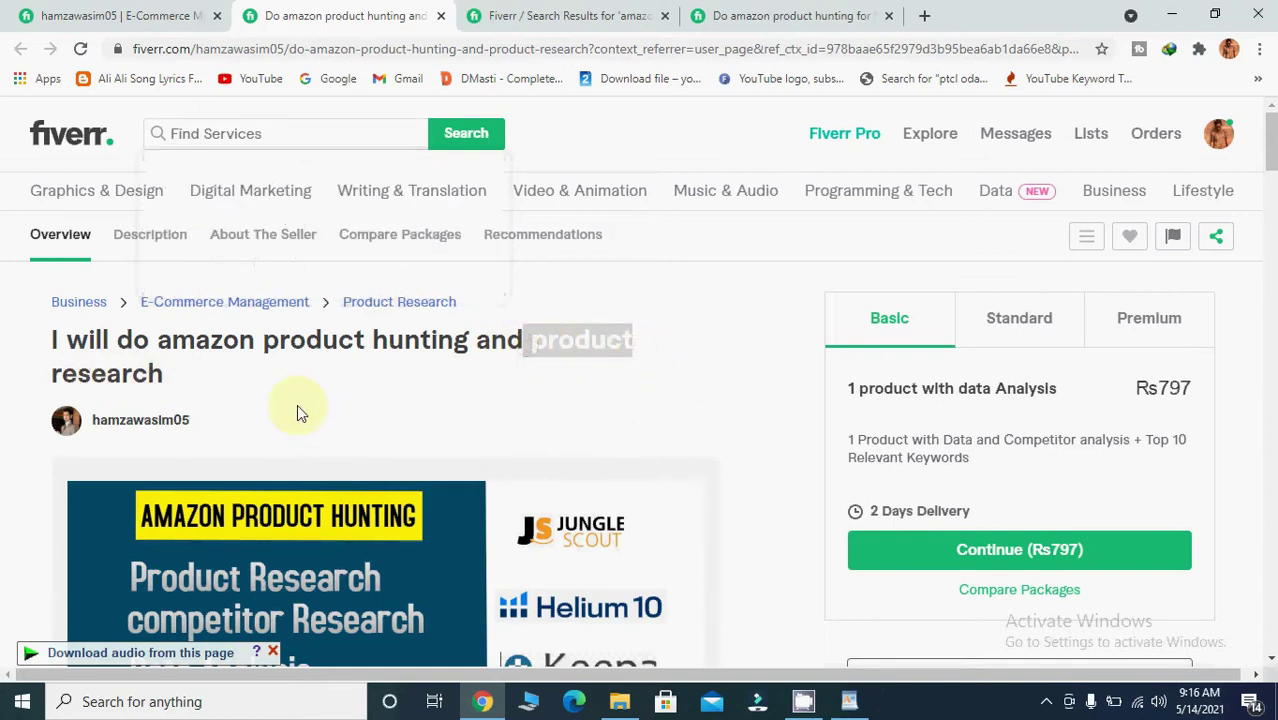
{"action": "left_click_drag", "start_coordinate": [168, 374], "coordinate": [65, 380]}
{"action": "left_click", "coordinate": [44, 380]}
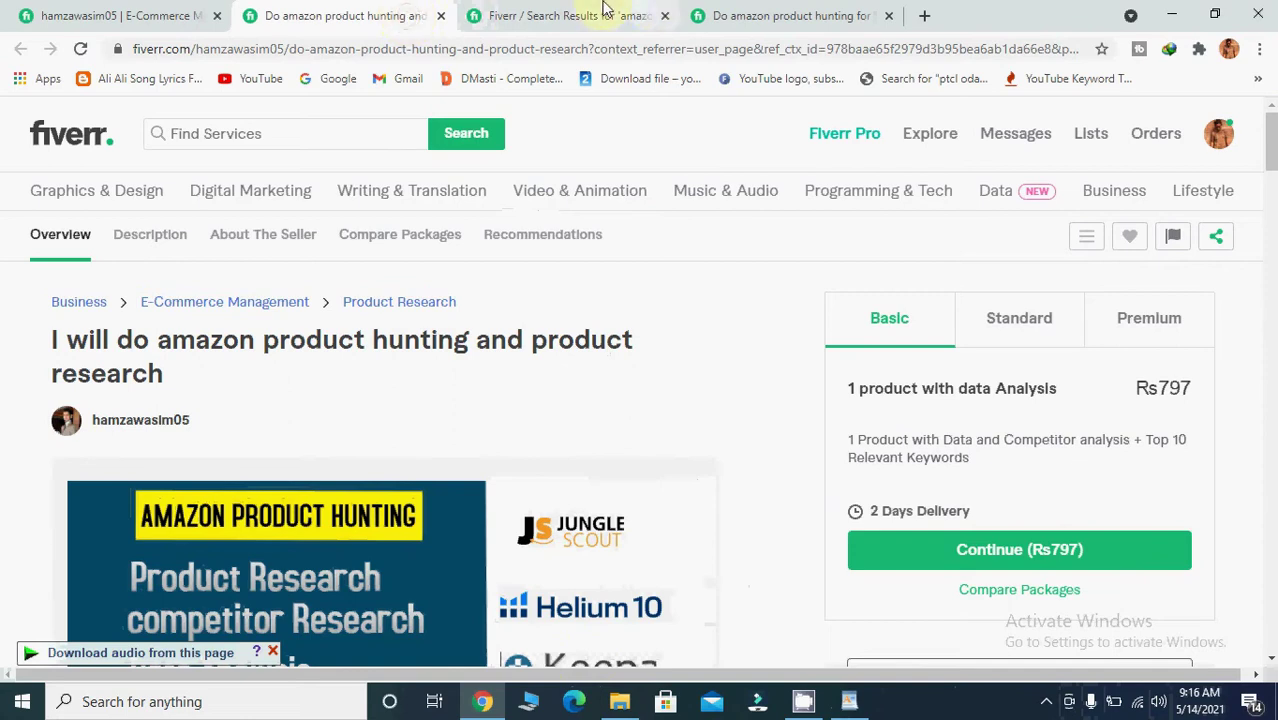
- Check competing gig titles in the "amazon product hunting" results and return to the "product hunting and product research" gig
{"action": "left_click", "coordinate": [568, 15]}
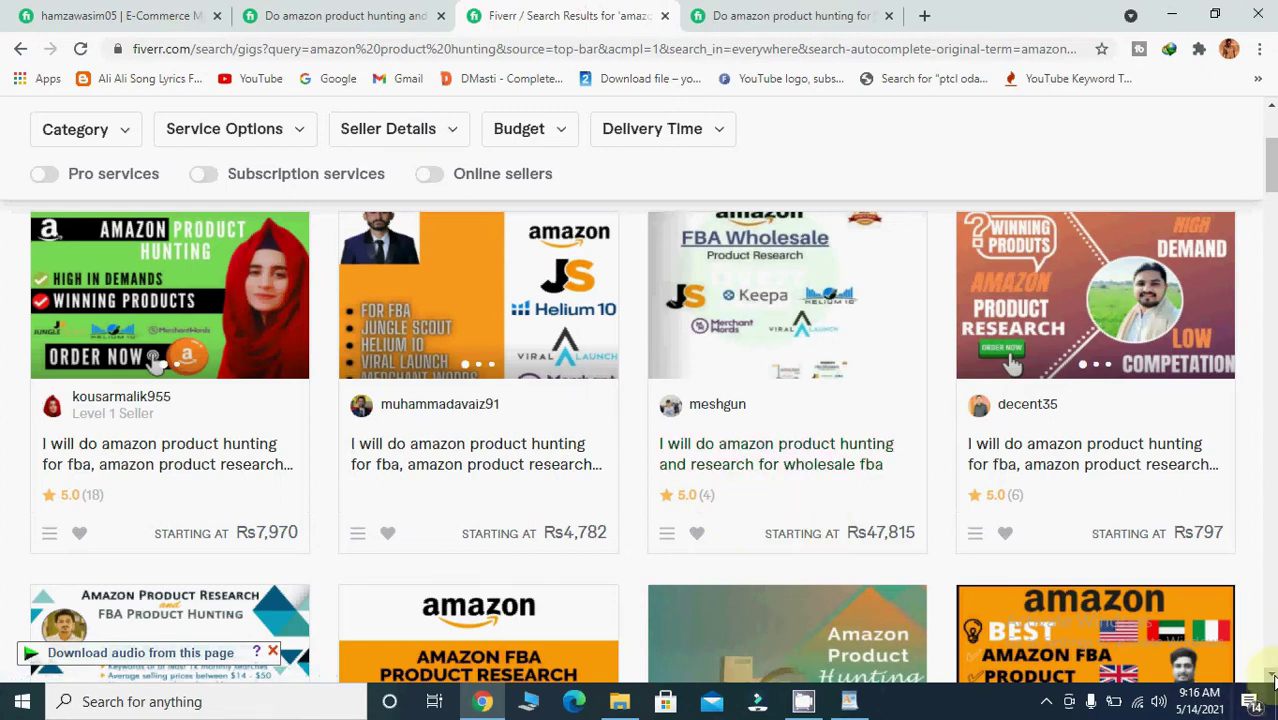
{"action": "scroll", "coordinate": [1272, 676], "scroll_direction": "down", "scroll_amount": 3}
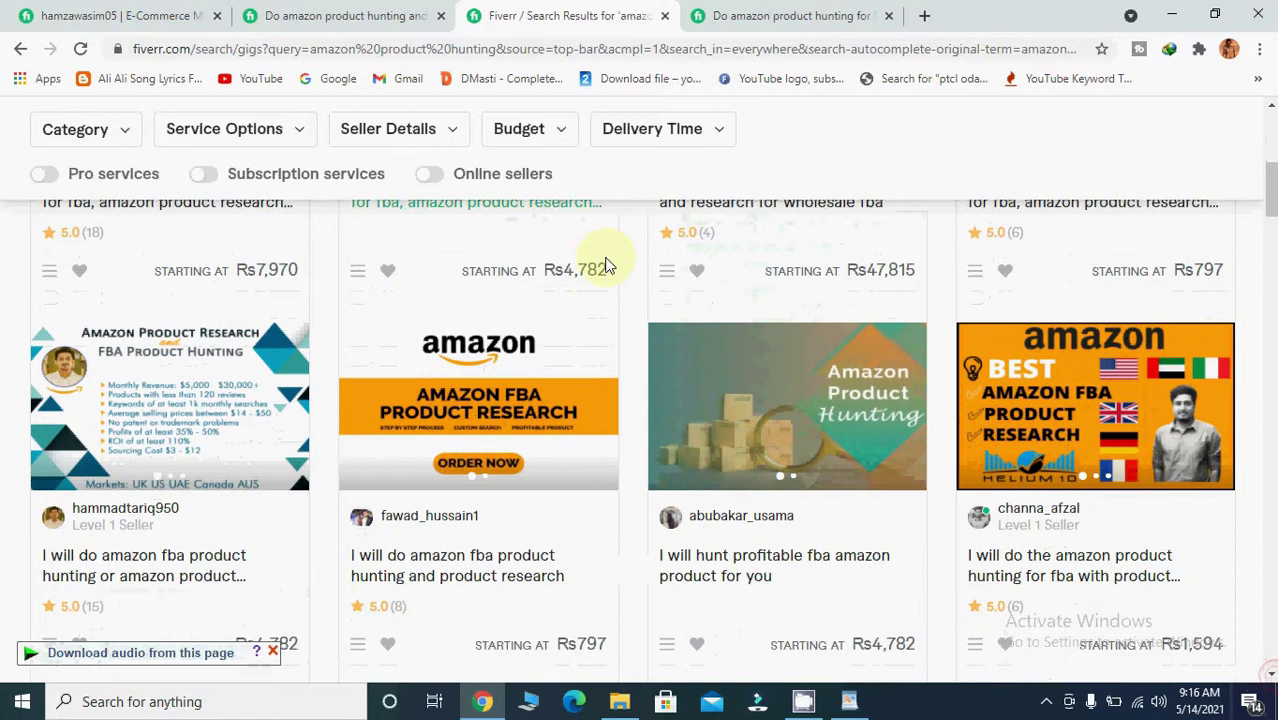
{"action": "left_click", "coordinate": [345, 12]}
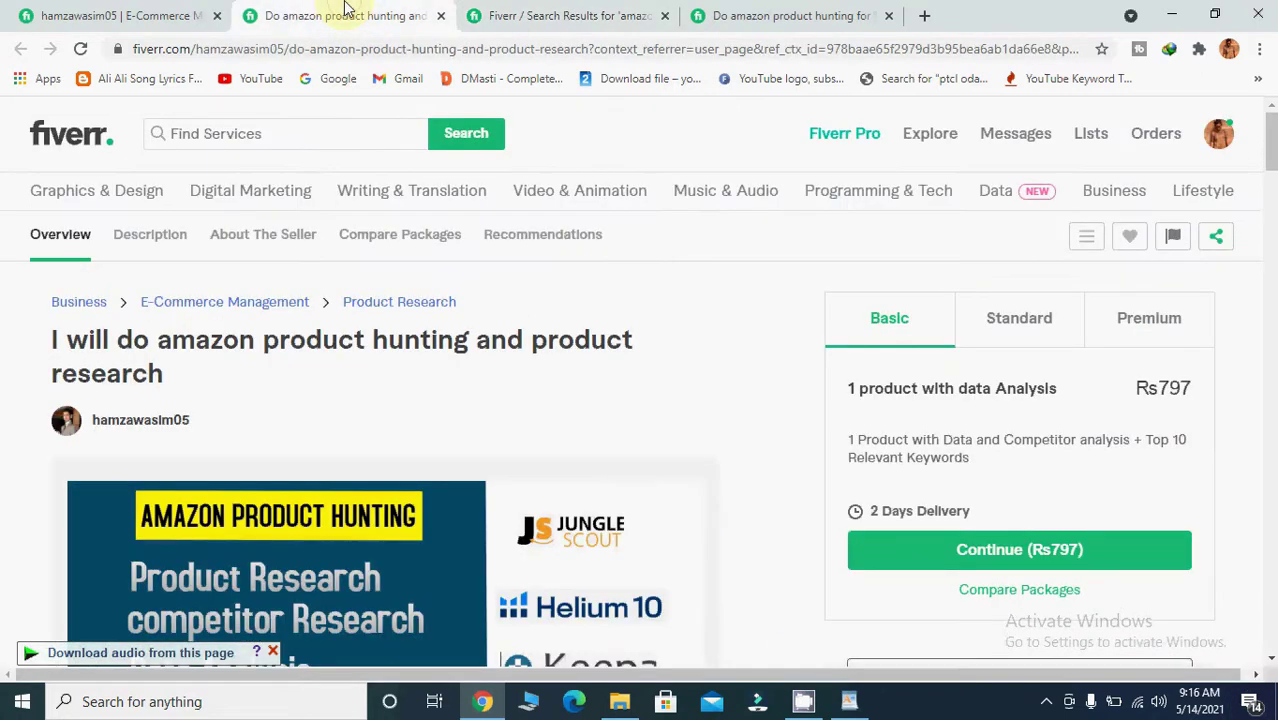
- Read through the gig's description, including the product criteria, marketplaces and tools, and return to its start
{"action": "left_click", "coordinate": [1270, 662]}
{"action": "scroll", "coordinate": [1272, 662], "scroll_direction": "down", "scroll_amount": 7}
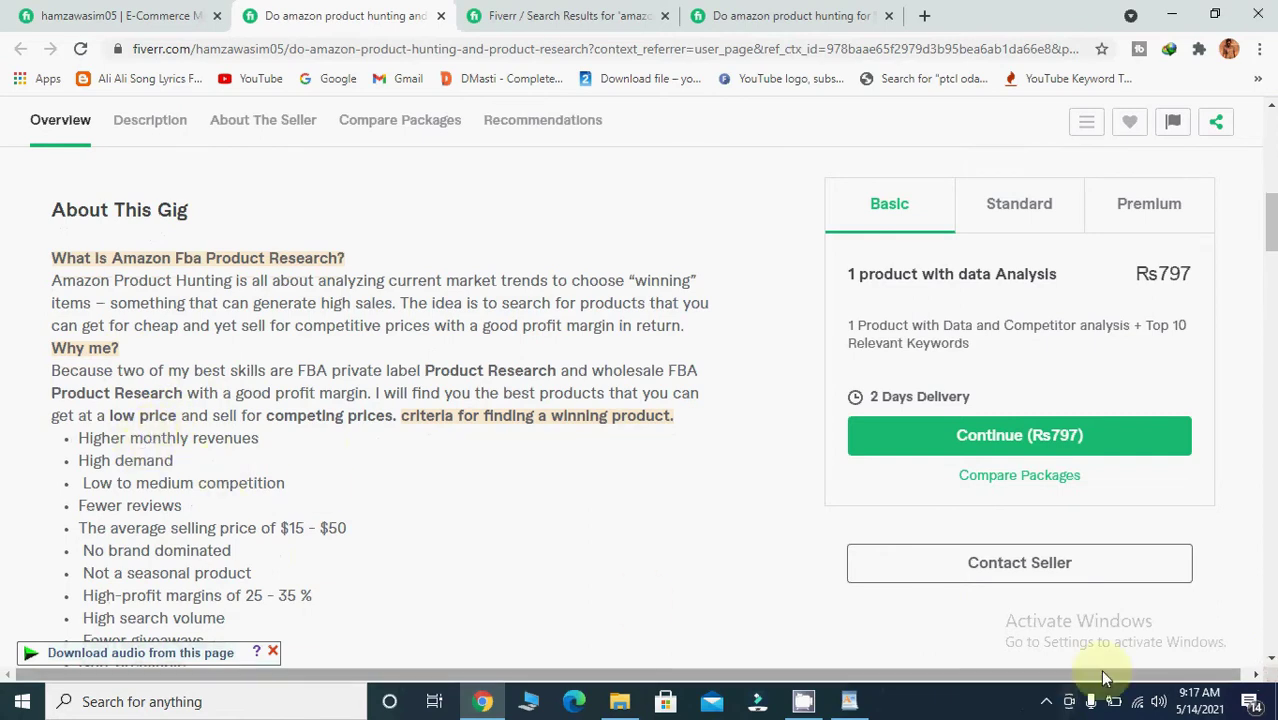
{"action": "left_click", "coordinate": [1264, 668]}
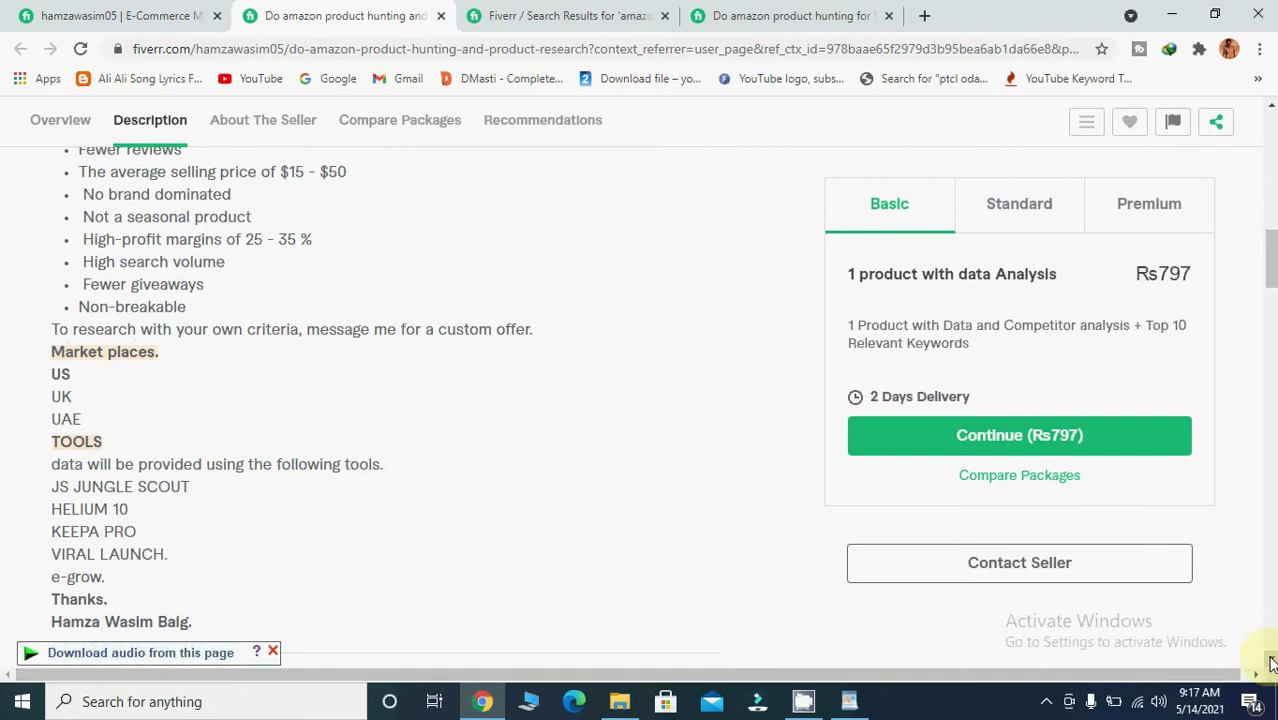
{"action": "left_click", "coordinate": [1272, 664]}
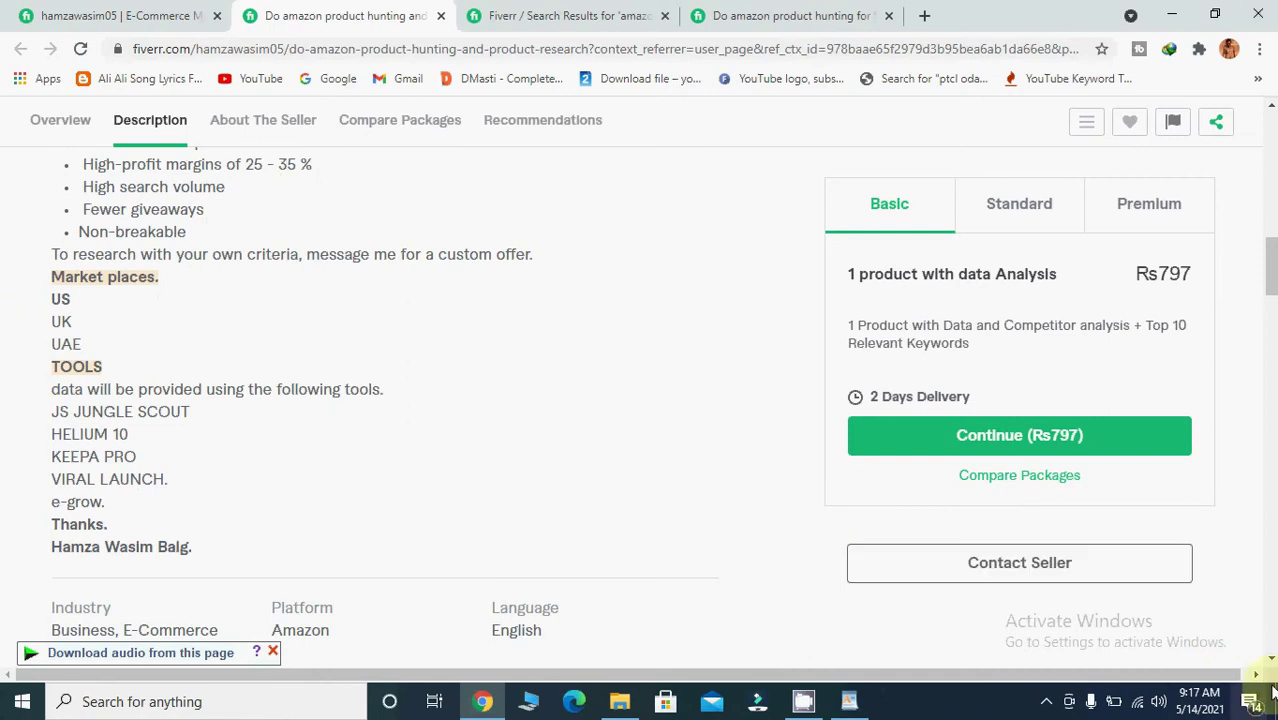
{"action": "scroll", "coordinate": [1270, 660], "scroll_direction": "down", "scroll_amount": 2}
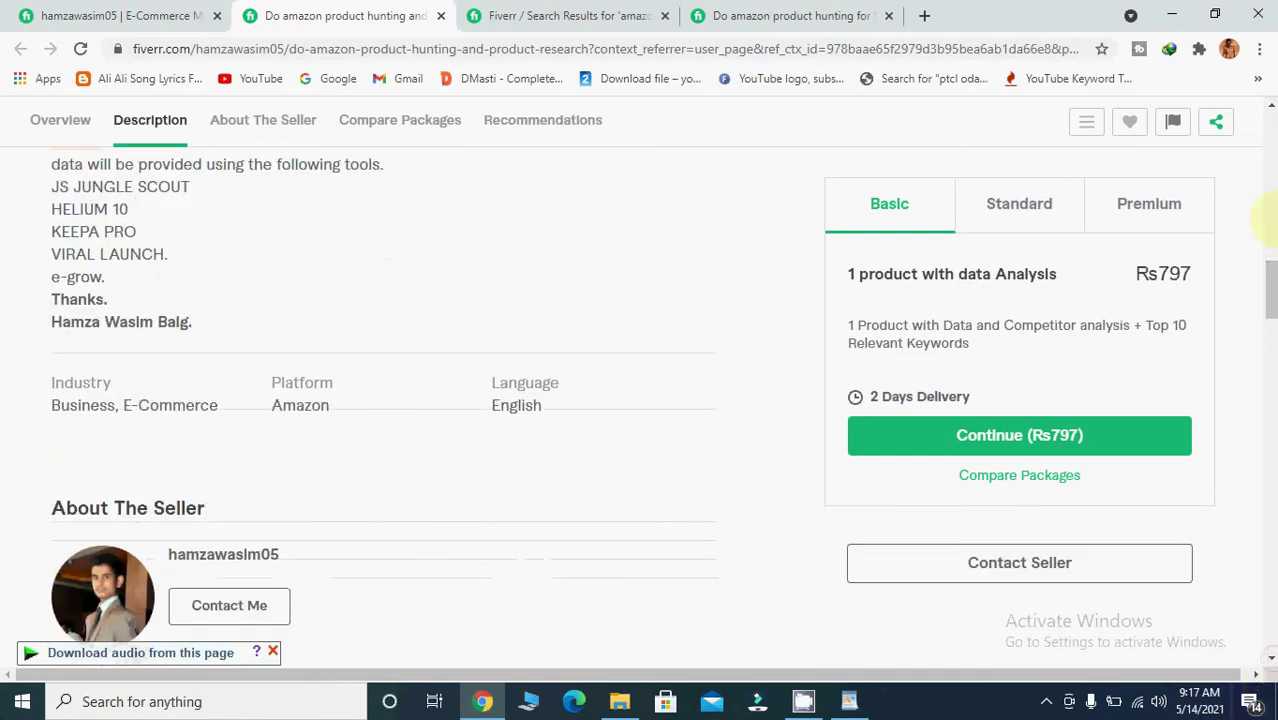
{"action": "scroll", "coordinate": [1272, 112], "scroll_direction": "up", "scroll_amount": 6}
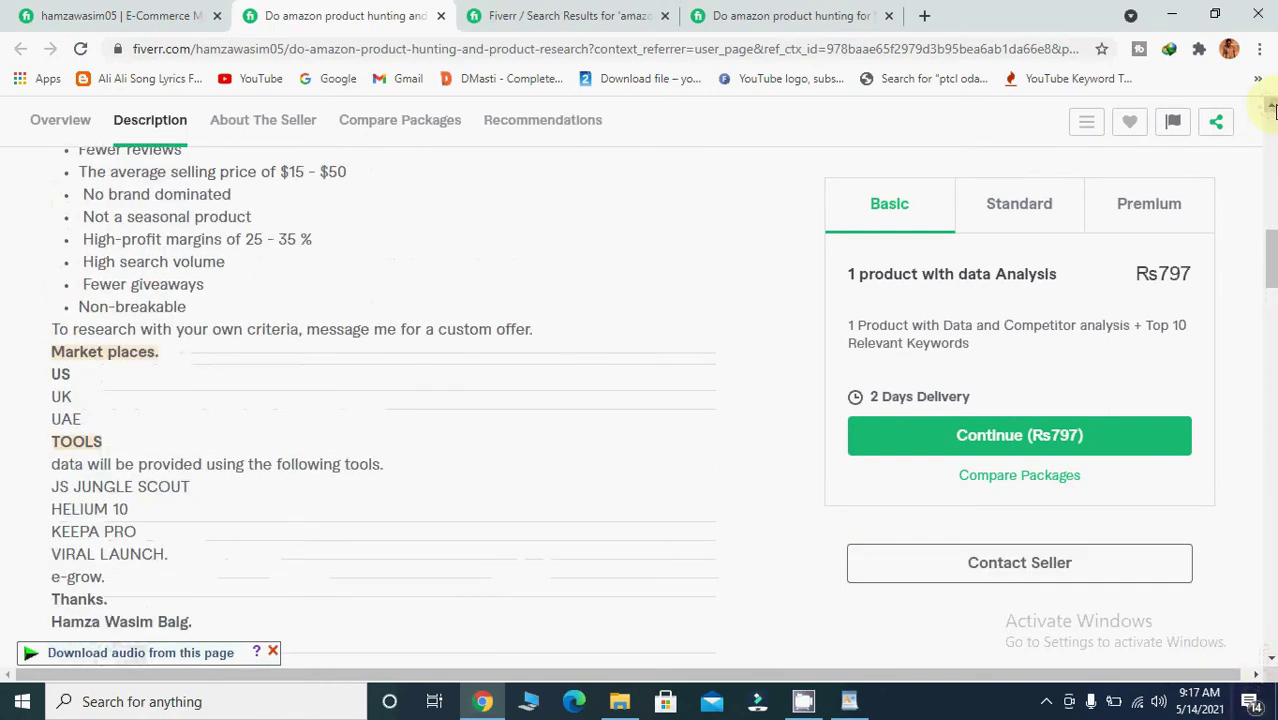
{"action": "scroll", "coordinate": [1272, 112], "scroll_direction": "up", "scroll_amount": 1}
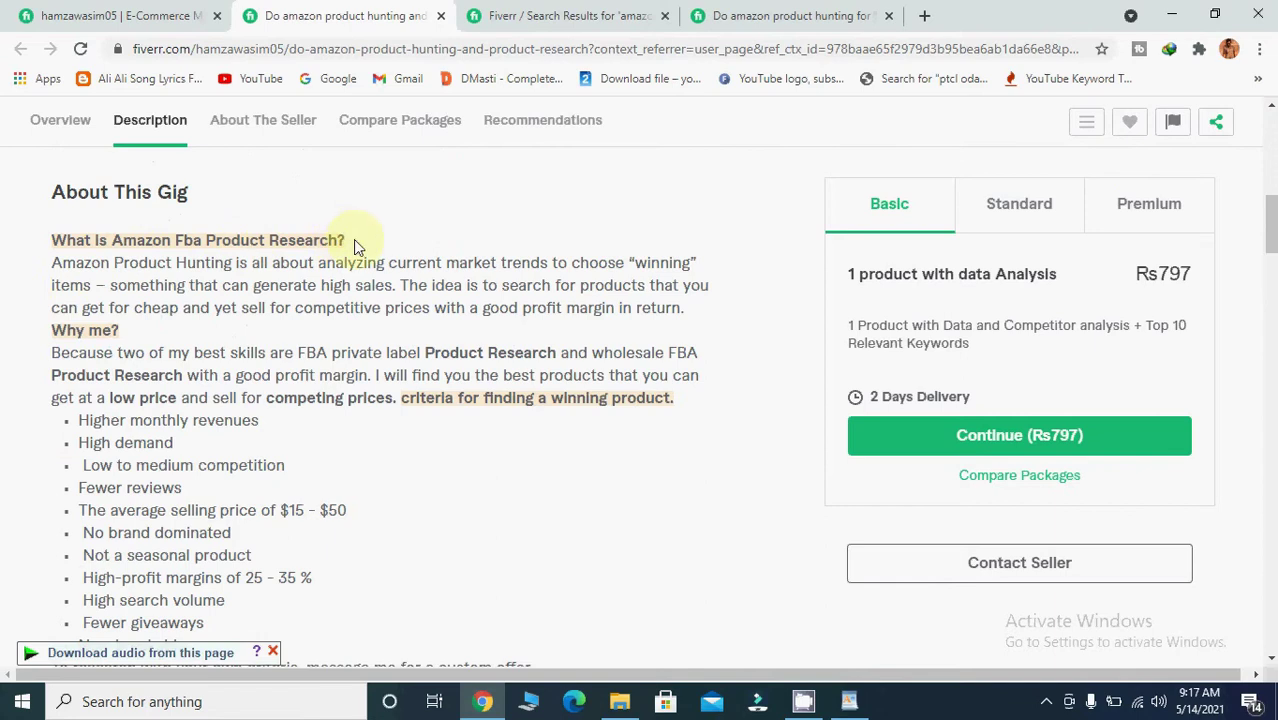
- Highlight the keywords "Amazon Fba Product Research" and "Product Research" in the gig description
{"action": "left_click_drag", "start_coordinate": [355, 239], "coordinate": [108, 243]}
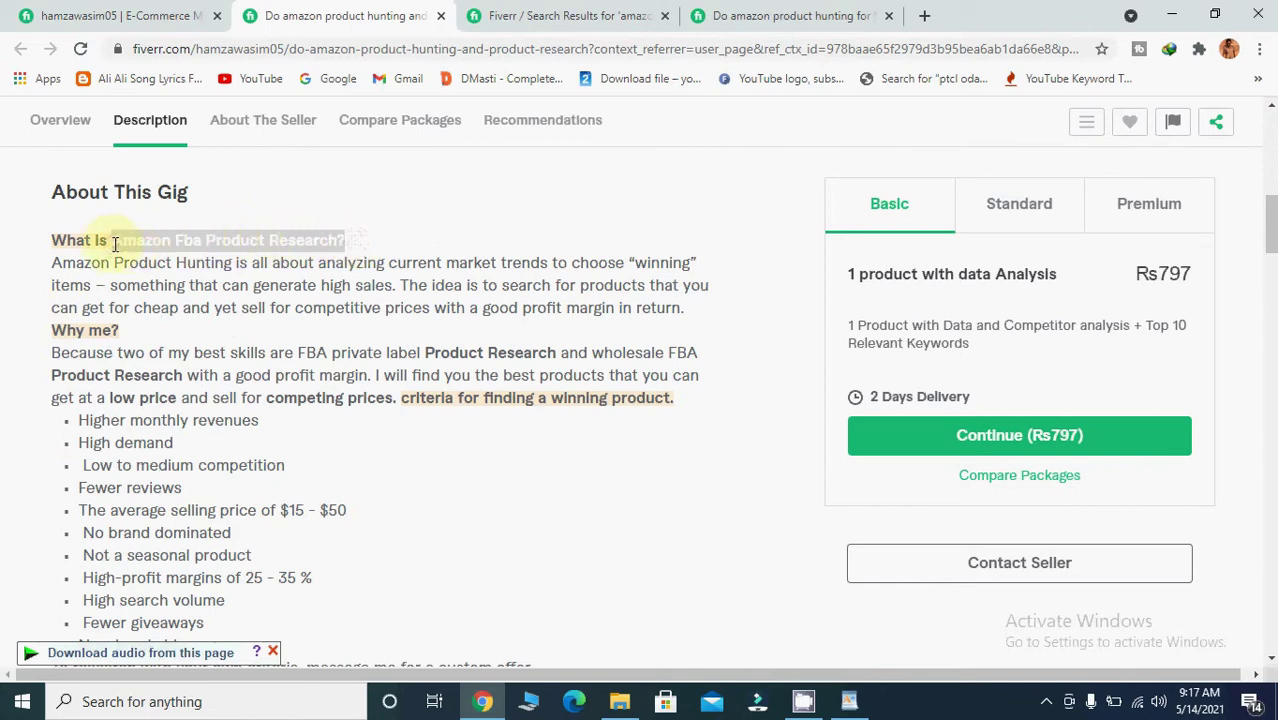
{"action": "left_click", "coordinate": [349, 248]}
{"action": "left_click_drag", "start_coordinate": [349, 248], "coordinate": [108, 242]}
{"action": "left_click", "coordinate": [415, 220]}
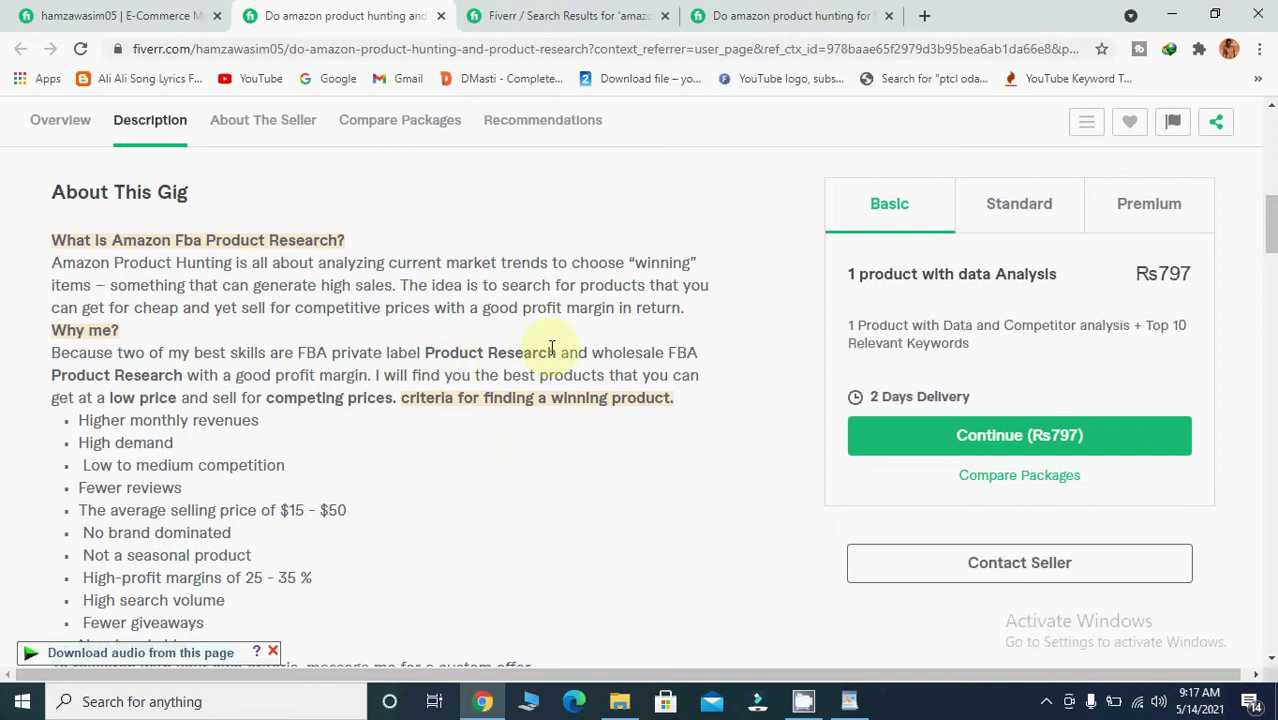
{"action": "left_click_drag", "start_coordinate": [556, 352], "coordinate": [419, 354]}
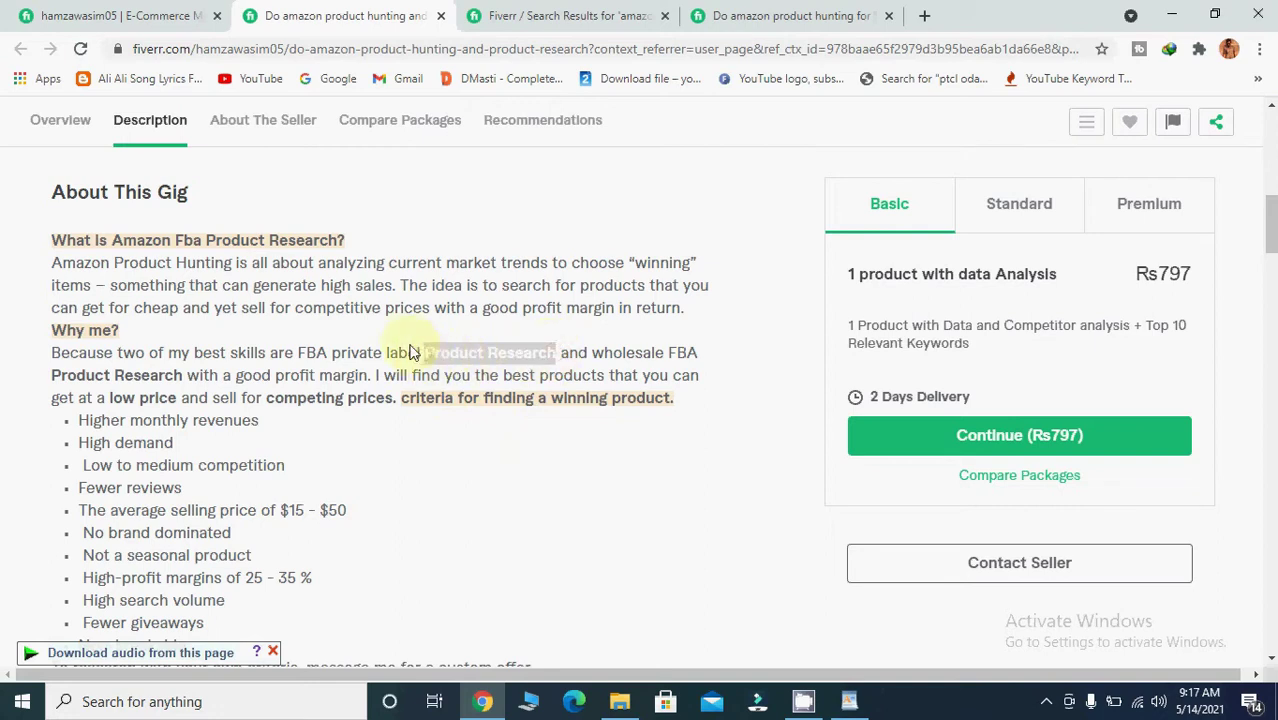
{"action": "left_click", "coordinate": [403, 334]}
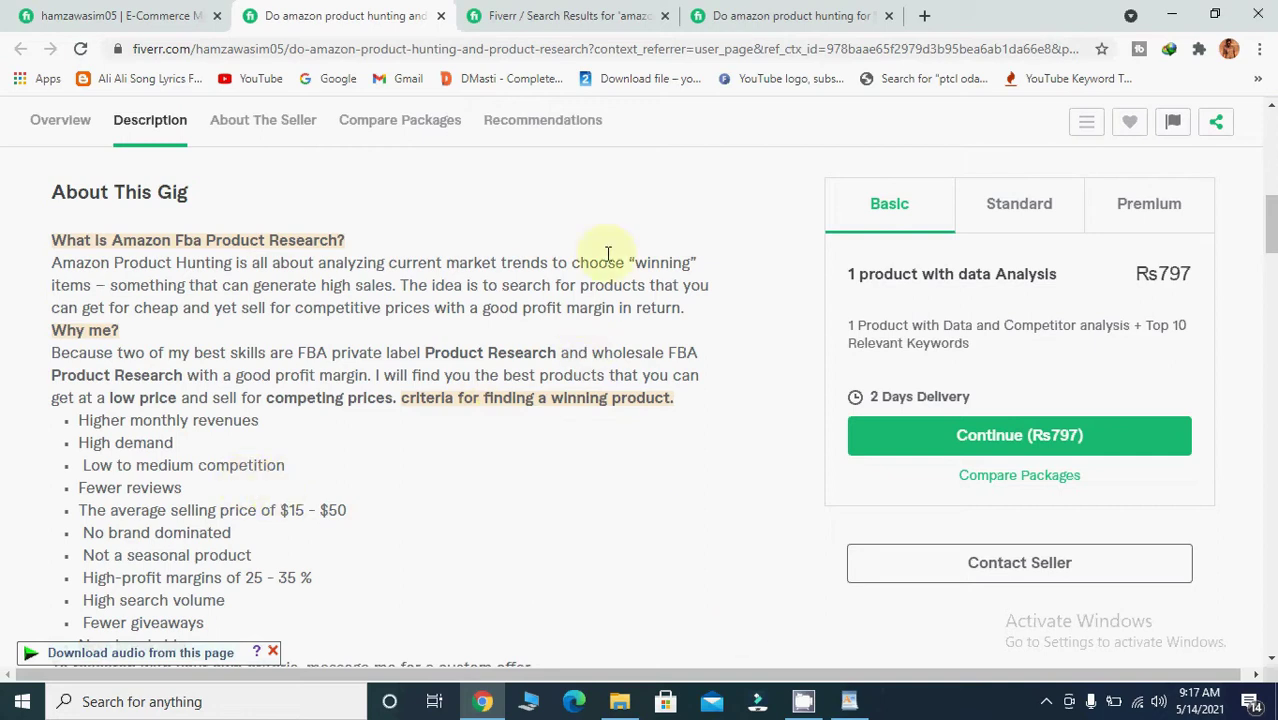
- Look through the rest of the gig page down to the related tags and return to the gig title
{"action": "left_click", "coordinate": [1272, 104]}
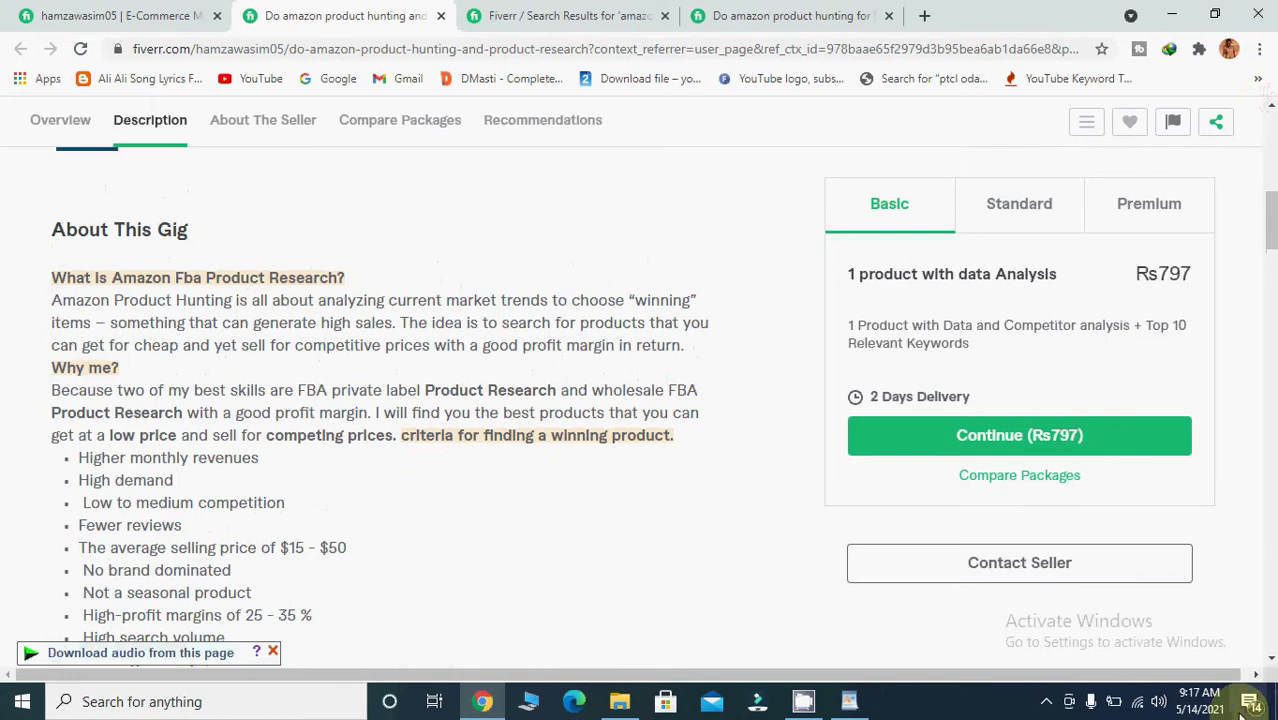
{"action": "left_click", "coordinate": [1270, 660]}
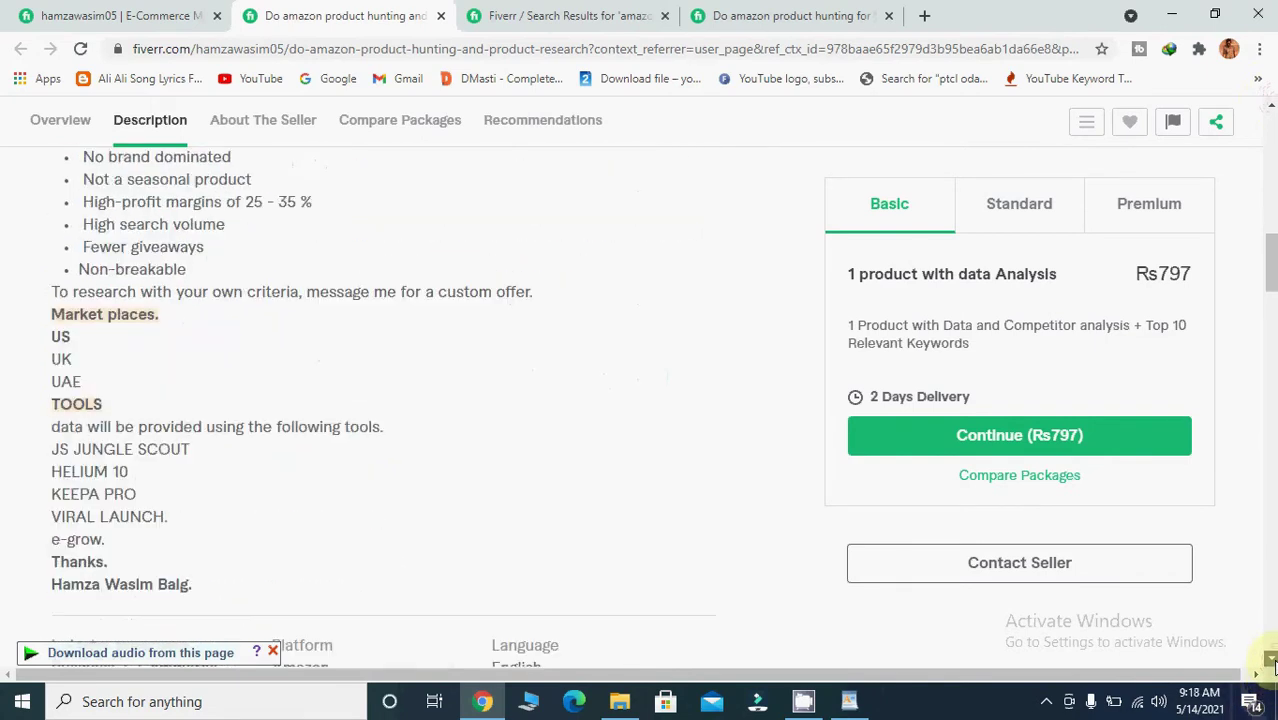
{"action": "left_click_drag", "start_coordinate": [1270, 660], "coordinate": [1270, 660]}
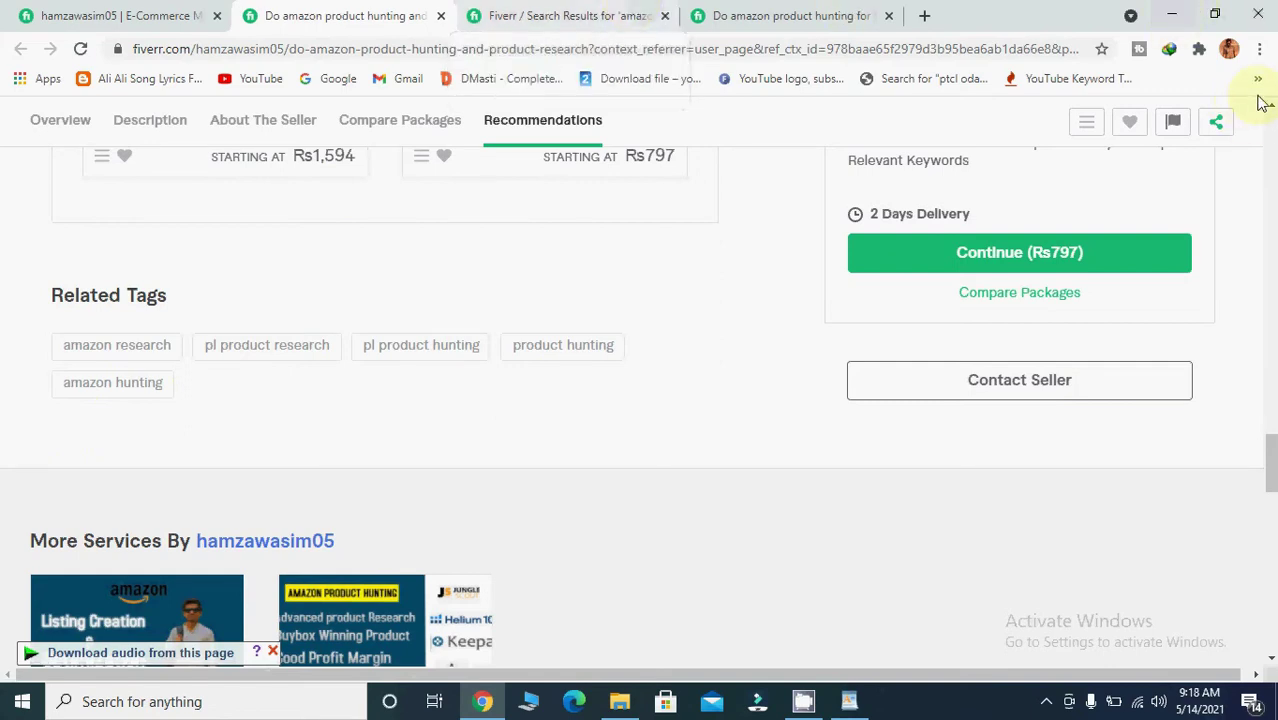
{"action": "scroll", "coordinate": [1273, 113], "scroll_direction": "up", "scroll_amount": 12}
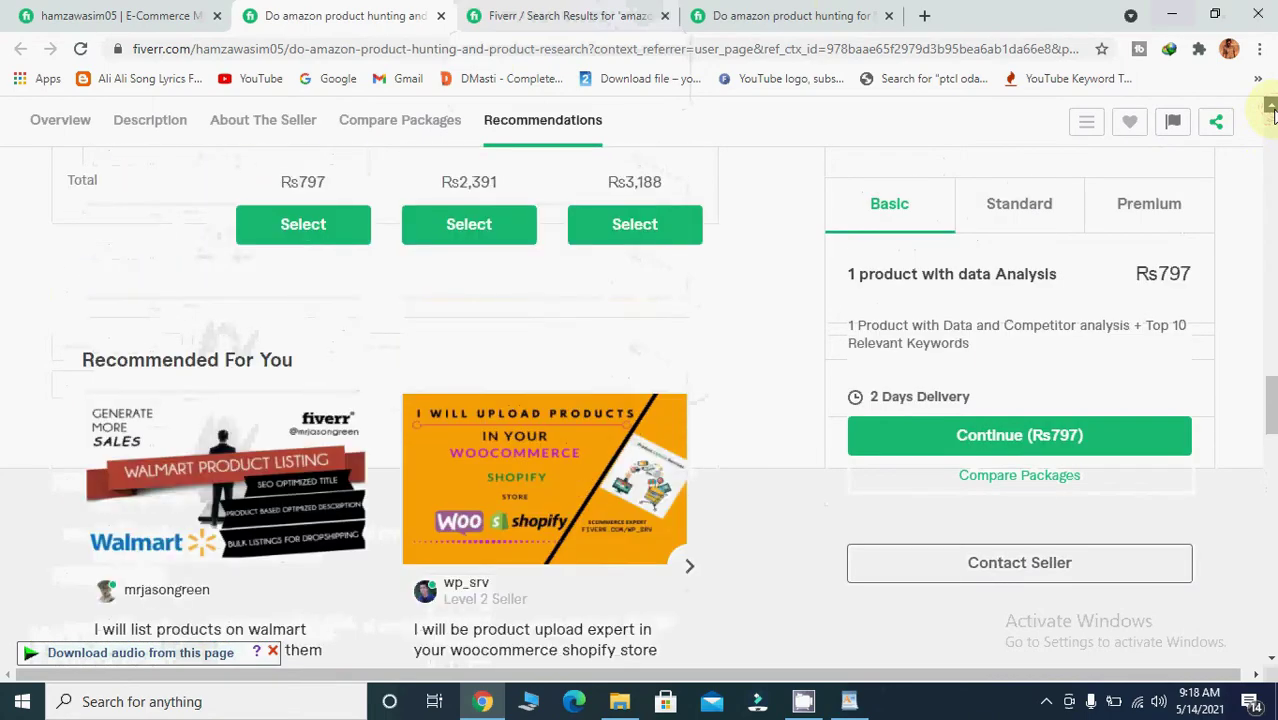
{"action": "scroll", "coordinate": [1273, 113], "scroll_direction": "up", "scroll_amount": 12}
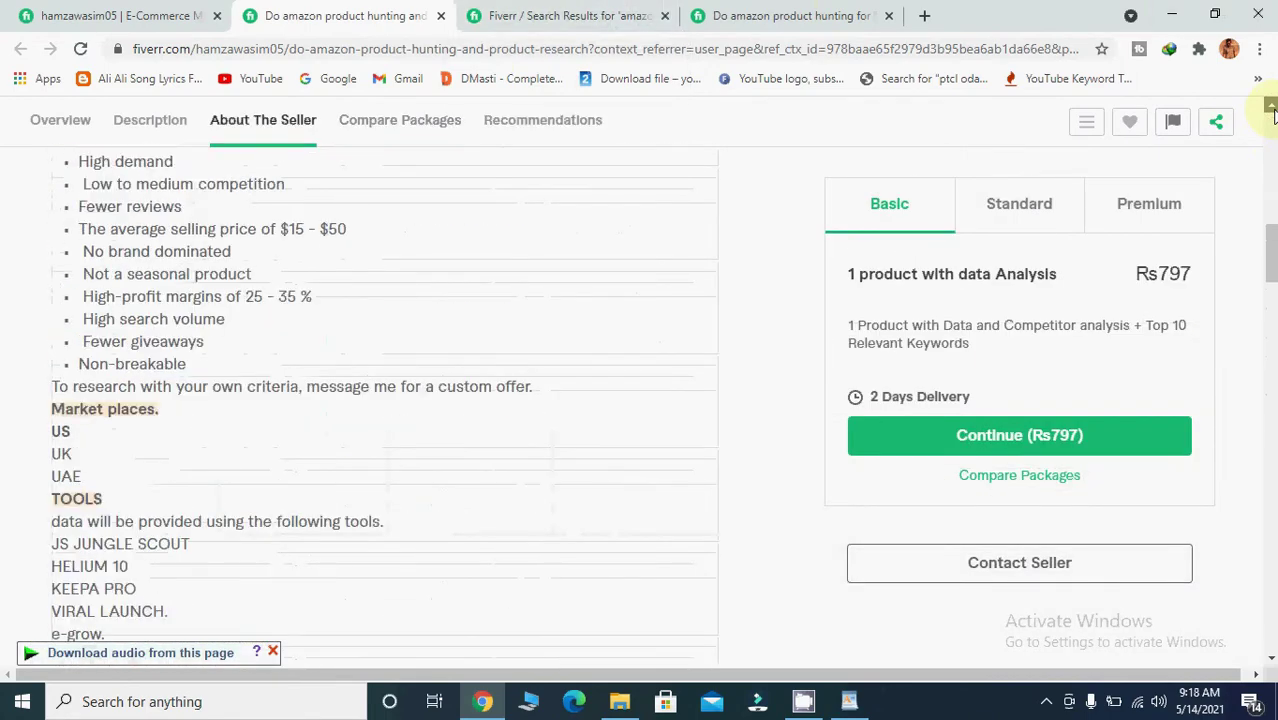
{"action": "scroll", "coordinate": [1273, 113], "scroll_direction": "up", "scroll_amount": 3}
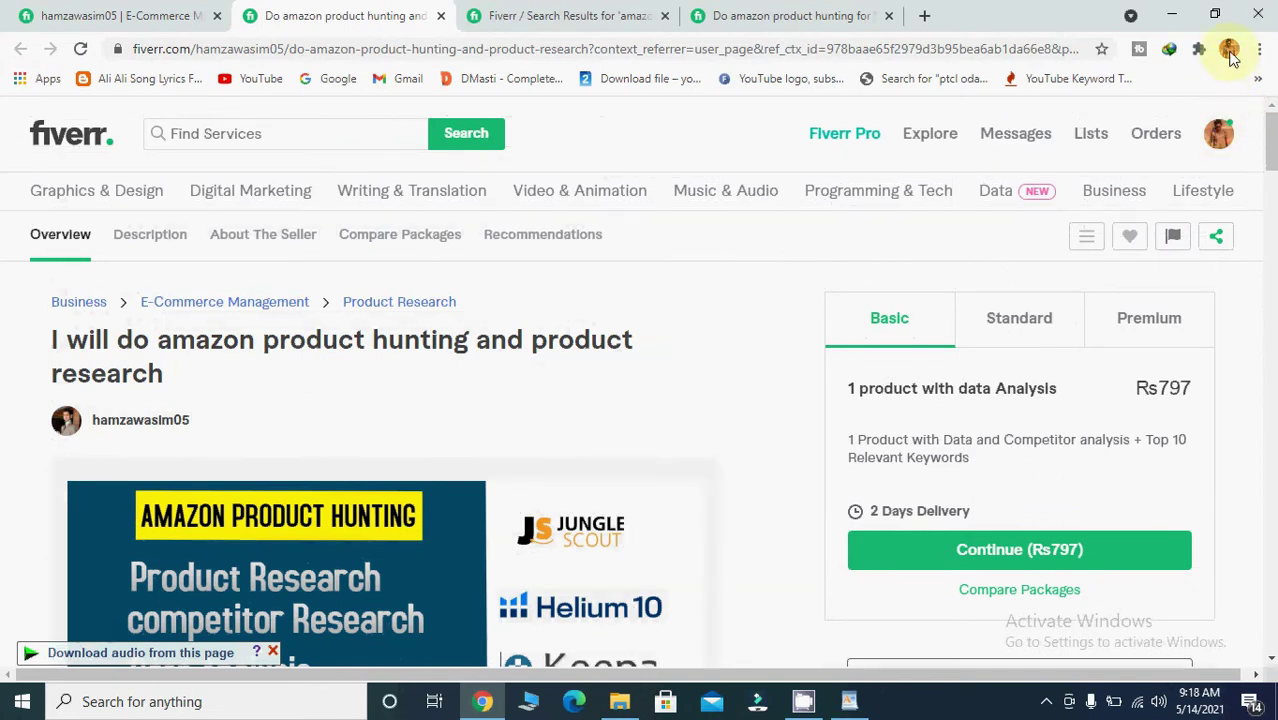
- Open your own Fiverr profile and start creating a new gig
{"action": "left_click", "coordinate": [1219, 136]}
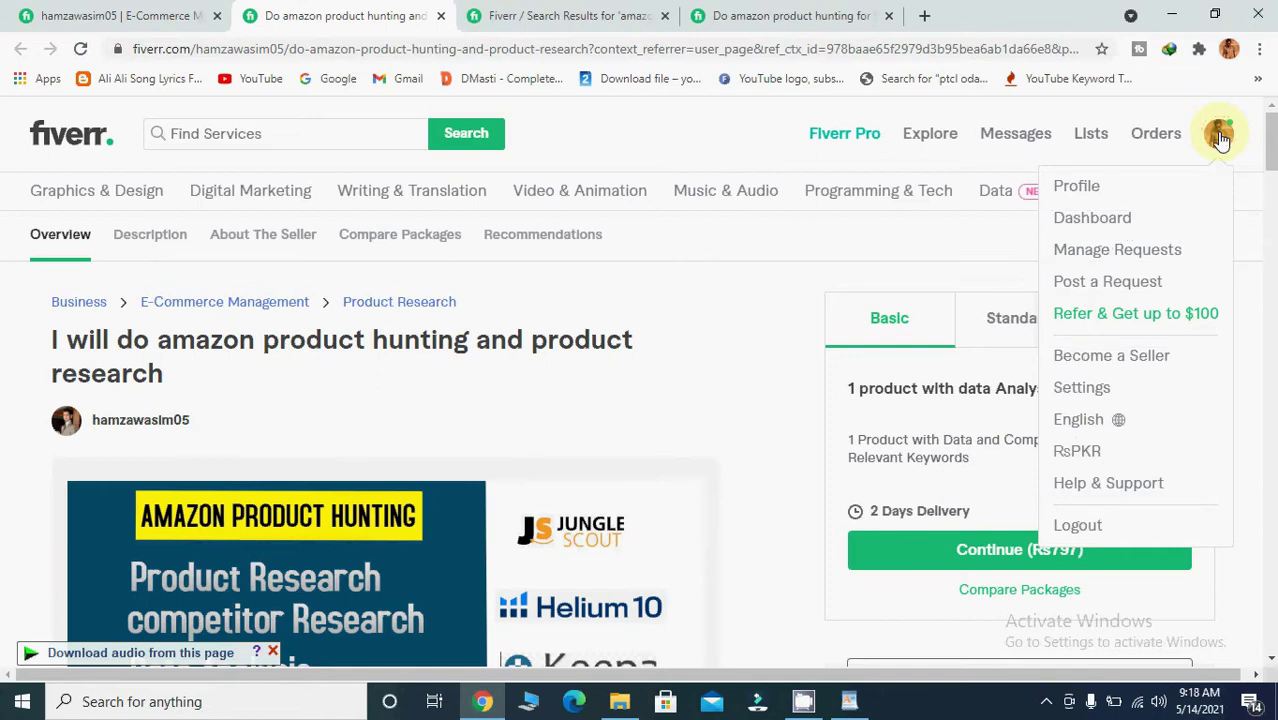
{"action": "left_click", "coordinate": [1087, 193]}
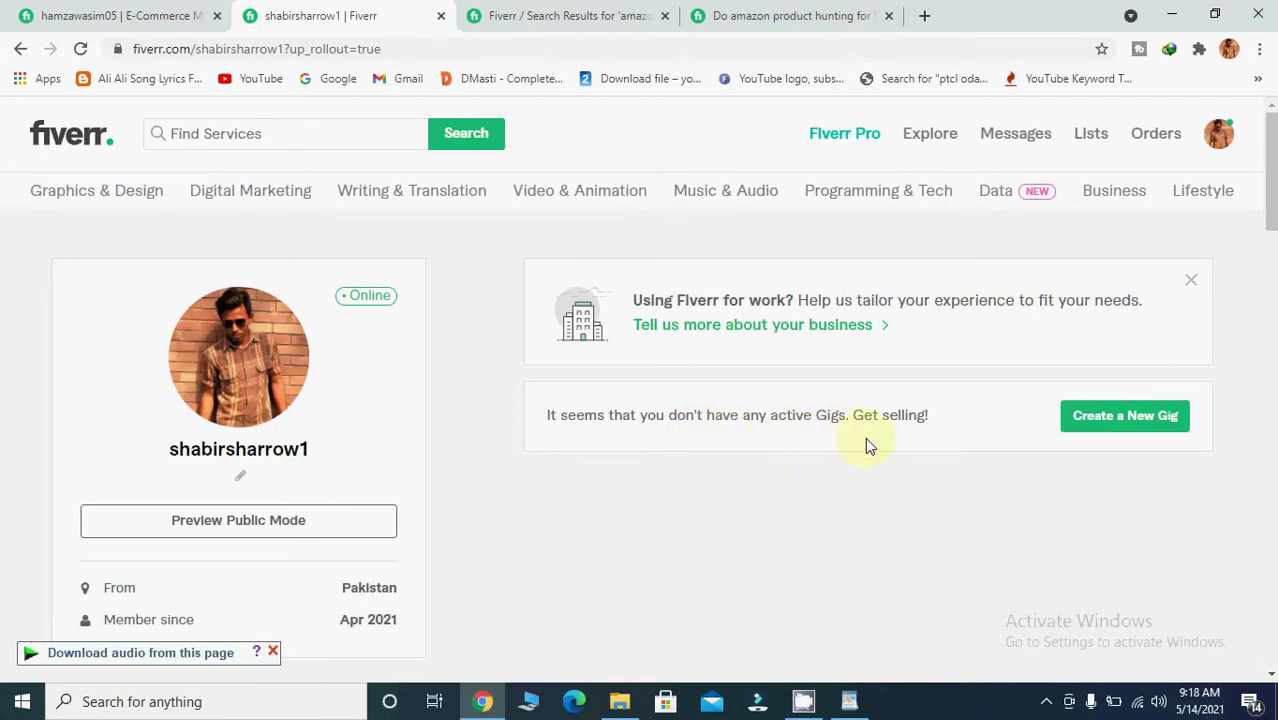
{"action": "left_click", "coordinate": [1099, 423]}
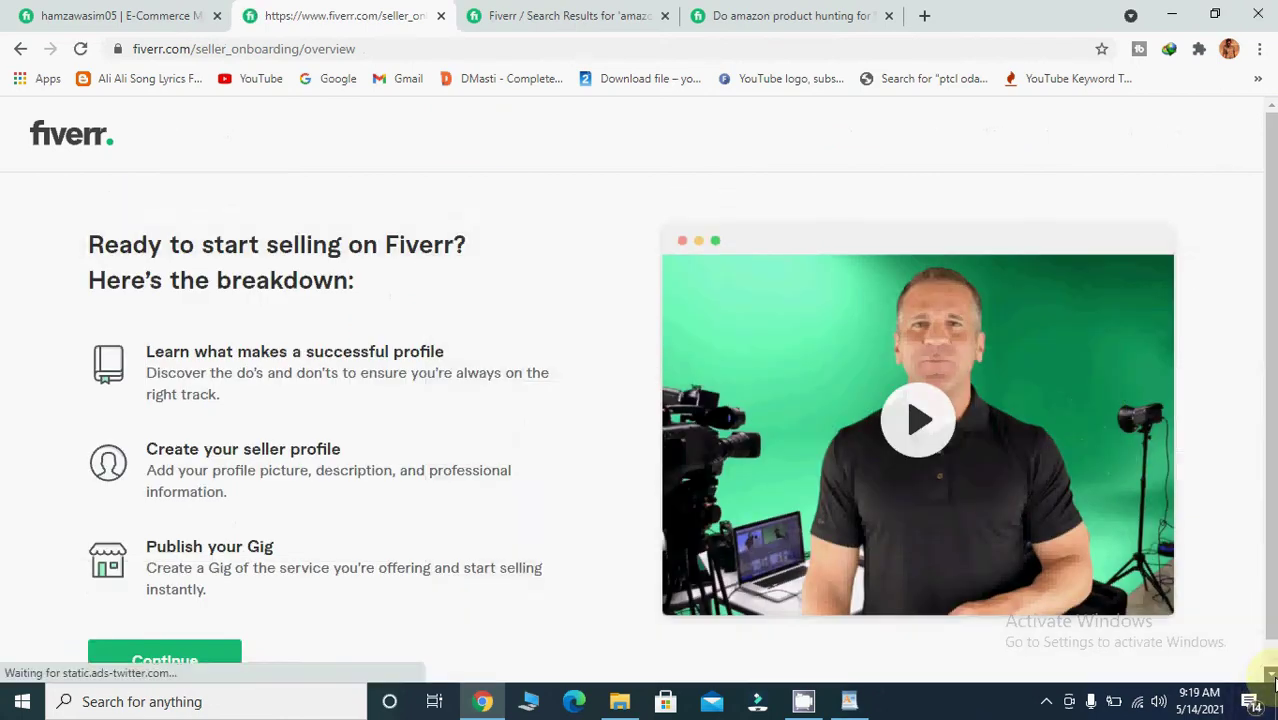
- Proceed through the seller onboarding introduction and its profile dos and don'ts to the Personal Info form
{"action": "scroll", "coordinate": [1271, 678], "scroll_direction": "down", "scroll_amount": 1}
{"action": "left_click", "coordinate": [170, 636]}
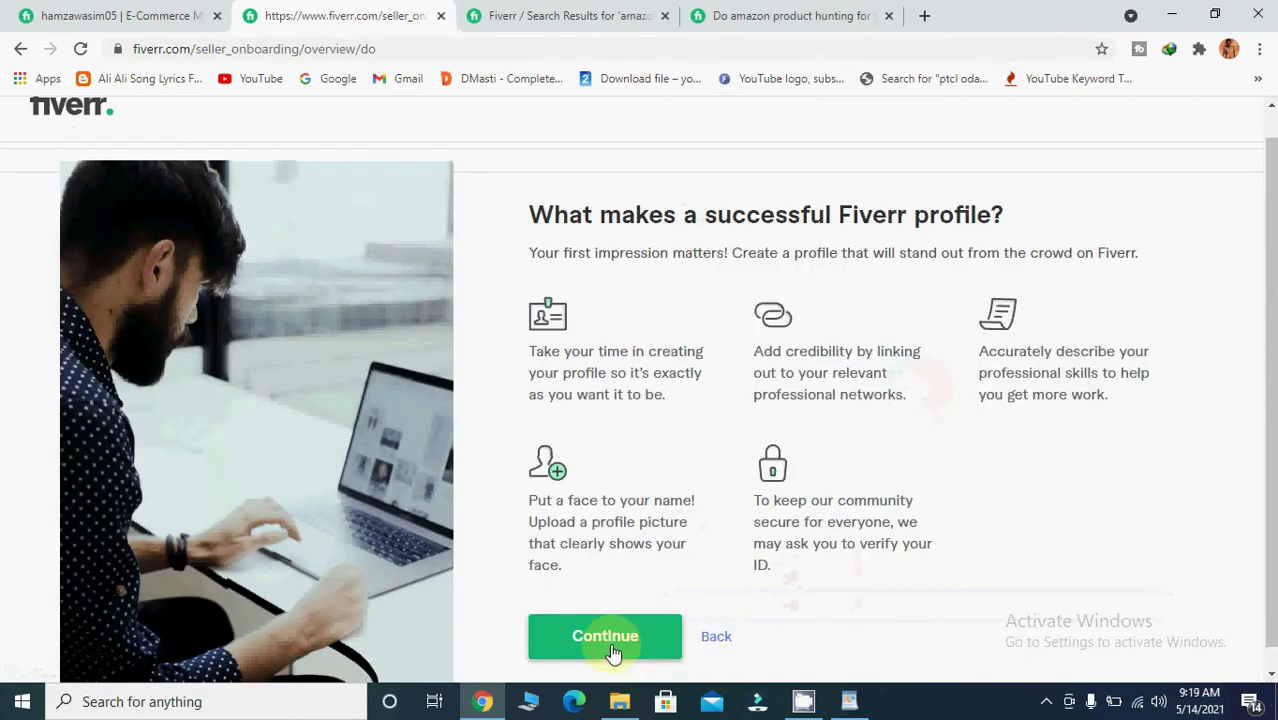
{"action": "left_click", "coordinate": [613, 650]}
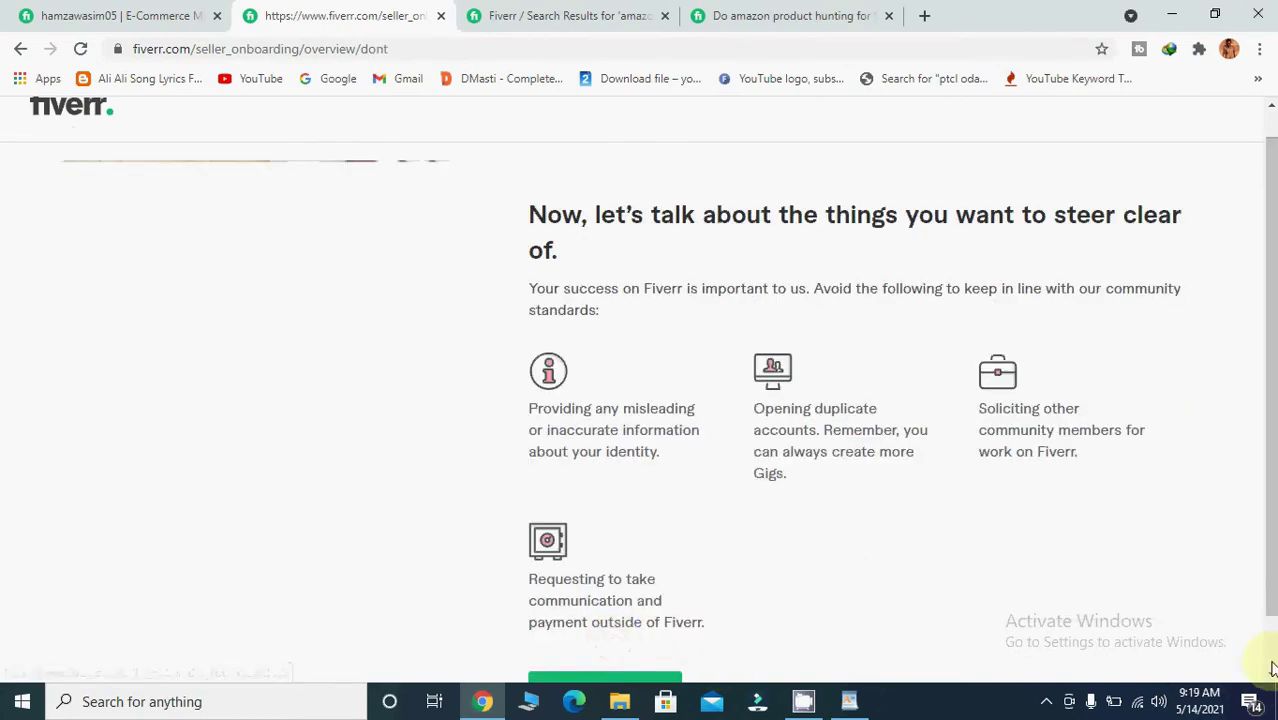
{"action": "scroll", "coordinate": [1271, 668], "scroll_direction": "down", "scroll_amount": 1}
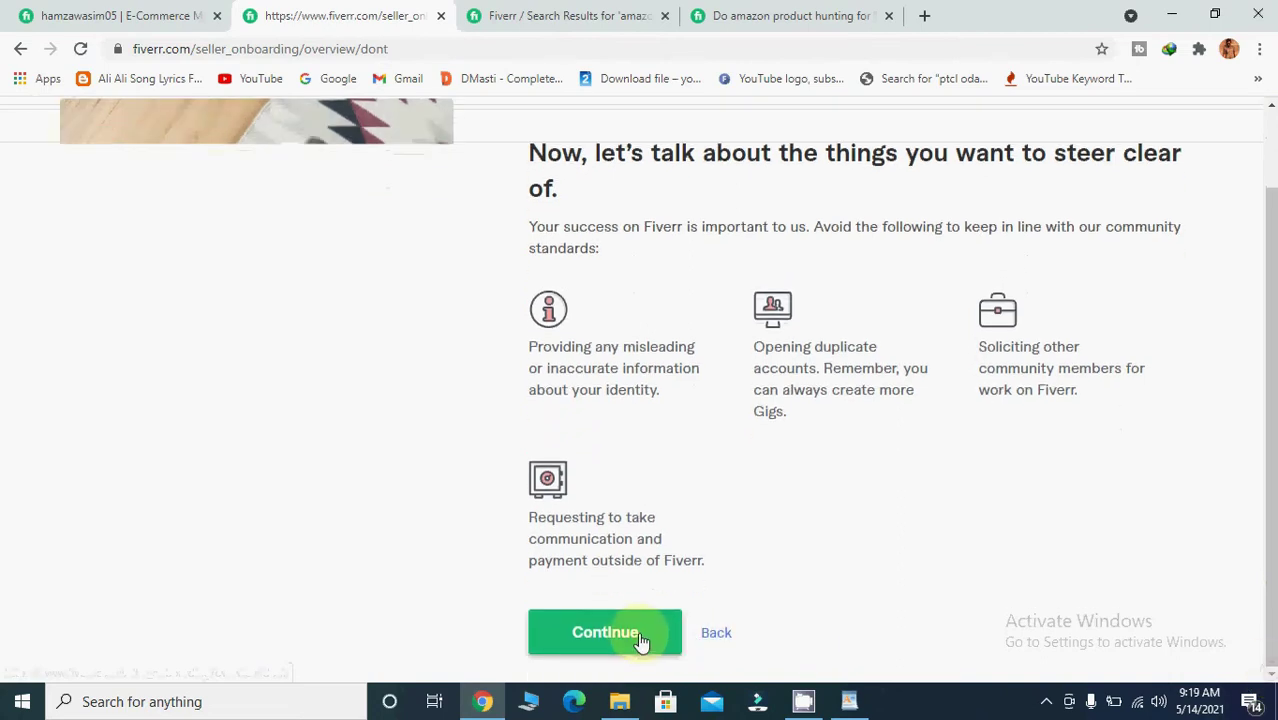
{"action": "left_click", "coordinate": [640, 638]}
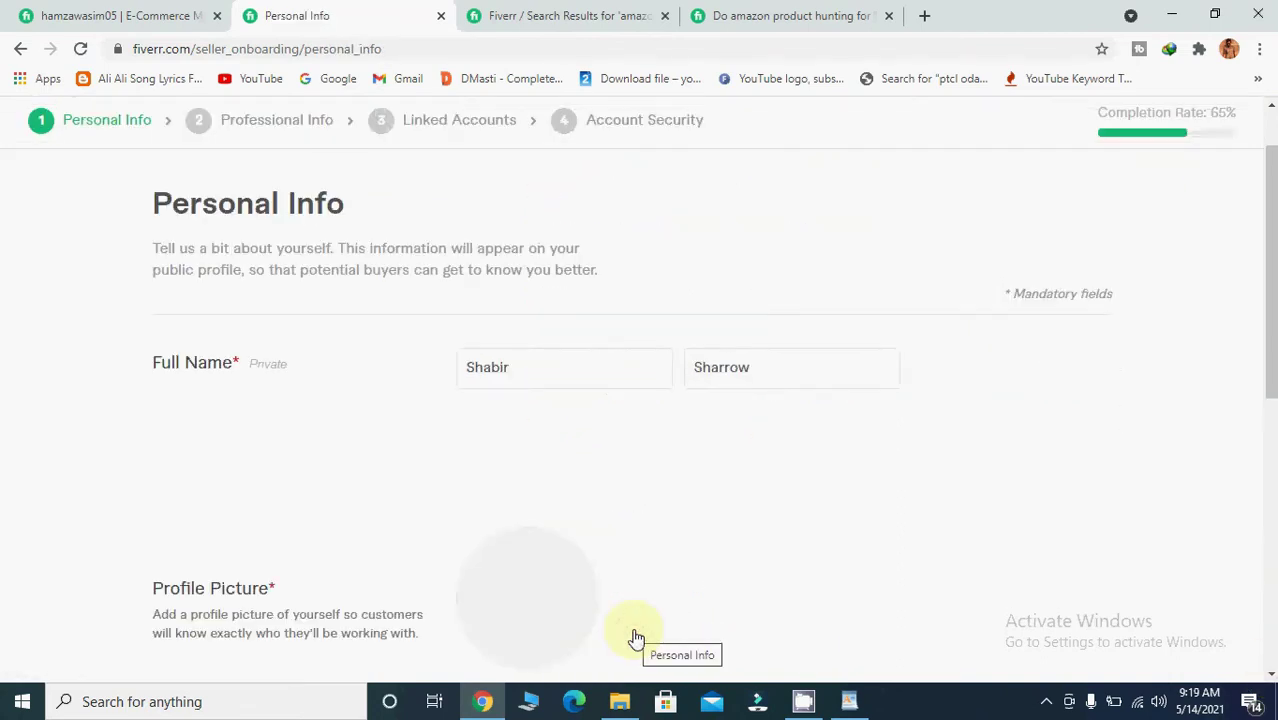
- Accept the prefilled Personal Info and Professional Info as they are and continue to Linked Accounts
{"action": "scroll", "coordinate": [1271, 676], "scroll_direction": "down", "scroll_amount": 6}
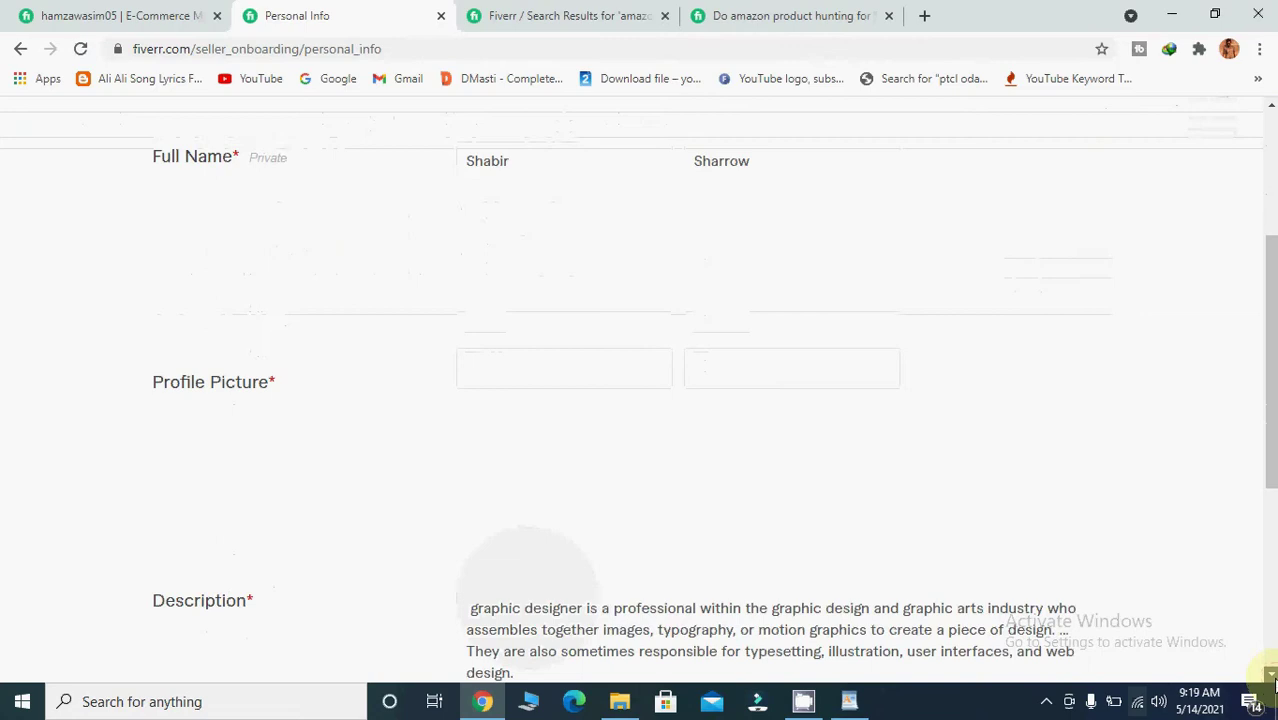
{"action": "left_click", "coordinate": [1012, 622]}
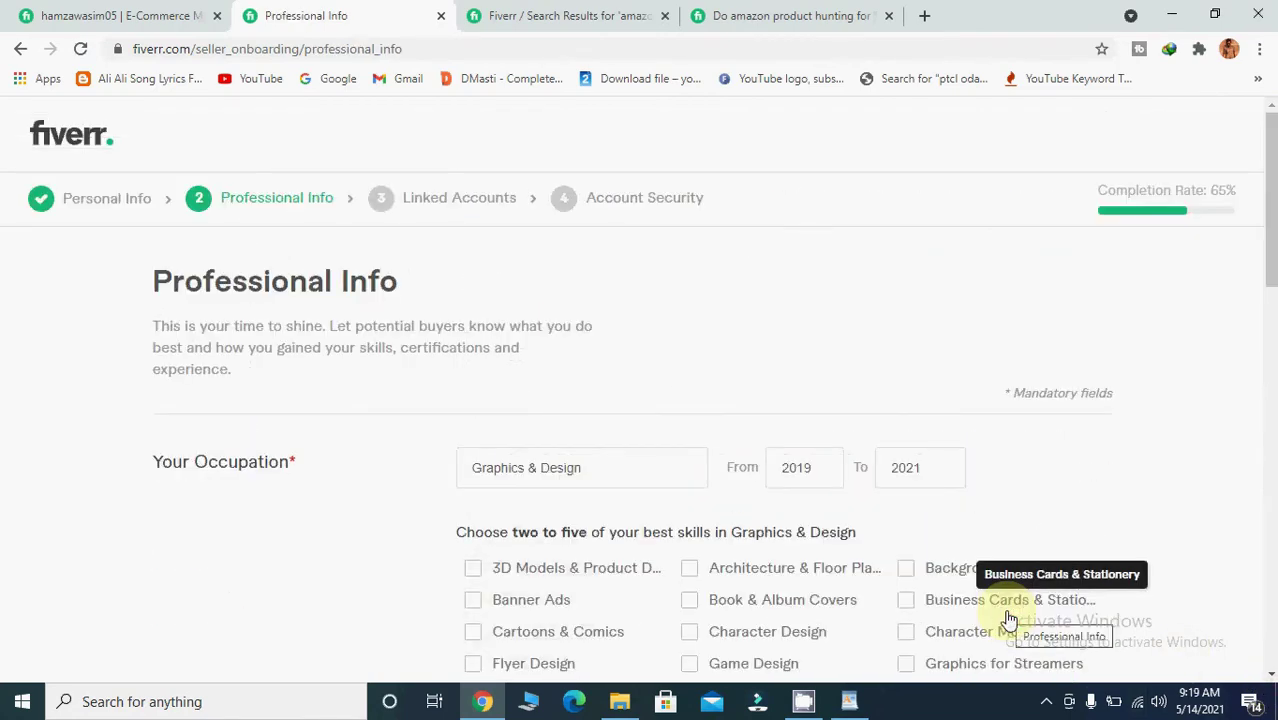
{"action": "scroll", "coordinate": [1271, 676], "scroll_direction": "down", "scroll_amount": 8}
{"action": "scroll", "coordinate": [1271, 676], "scroll_direction": "down", "scroll_amount": 5}
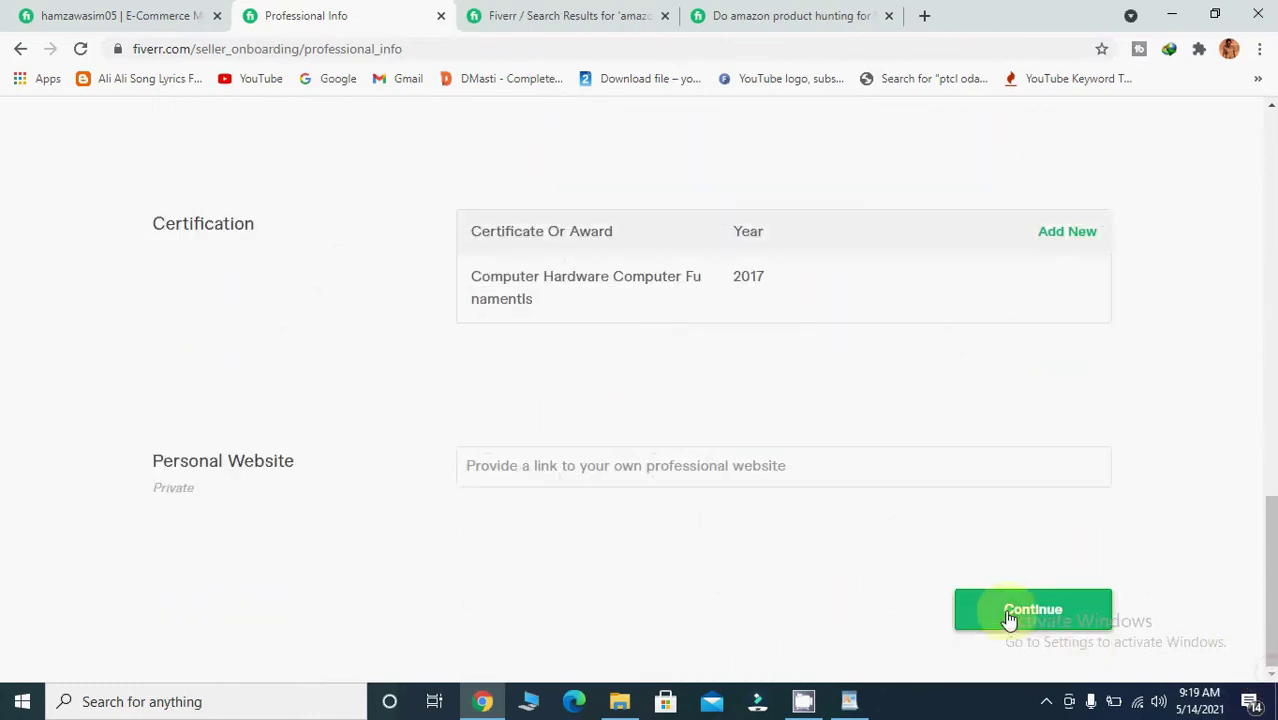
{"action": "left_click", "coordinate": [1010, 614]}
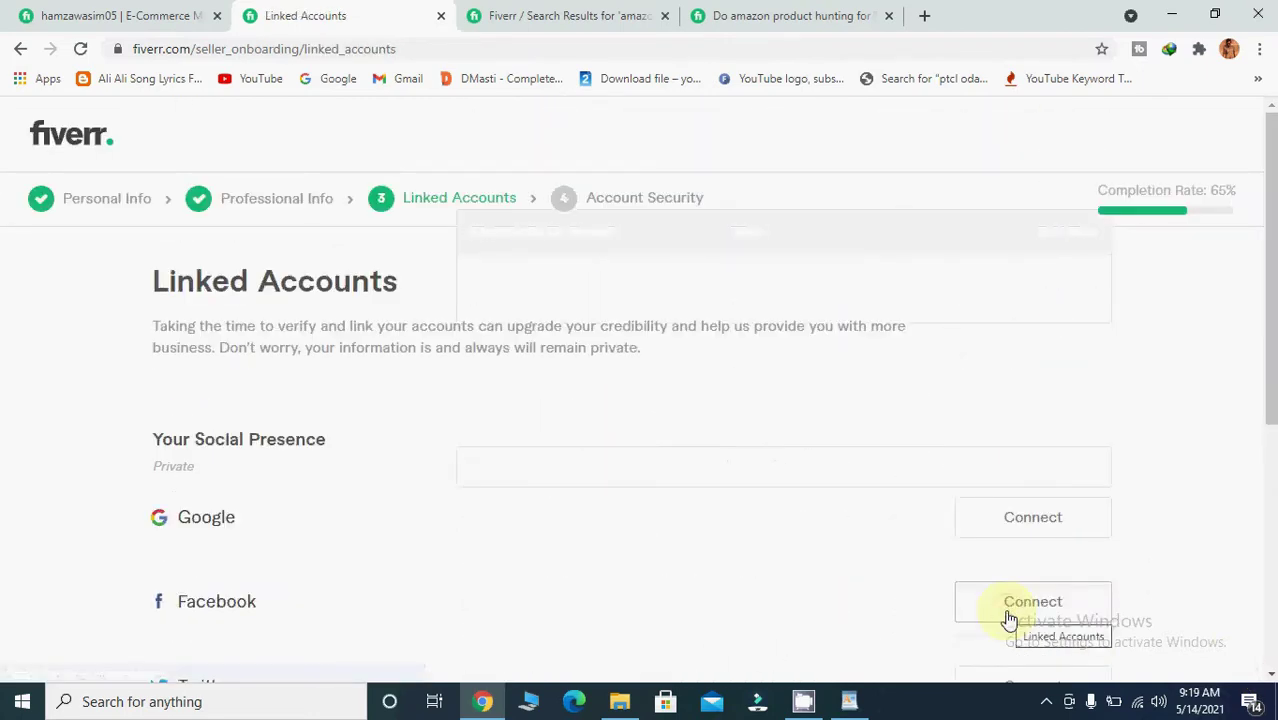
- Continue past Linked Accounts without connecting any account and finish the Account Security stage
{"action": "scroll", "coordinate": [1271, 676], "scroll_direction": "down", "scroll_amount": 5}
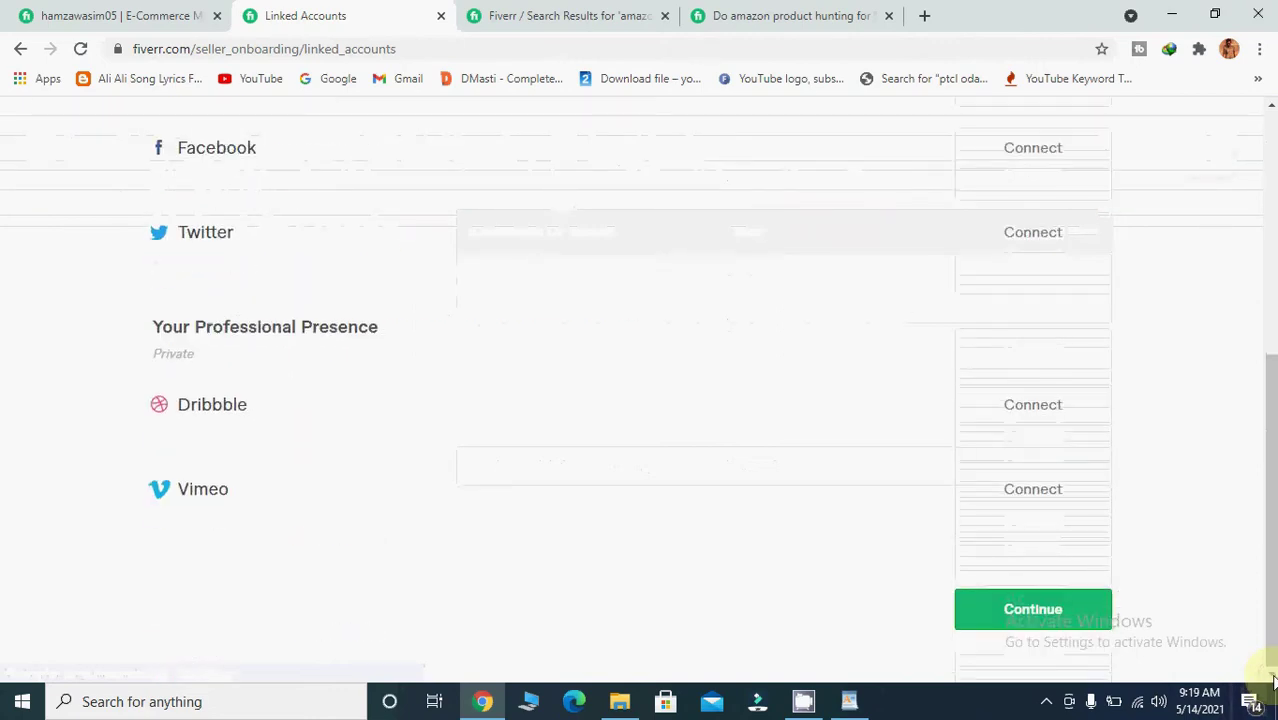
{"action": "left_click", "coordinate": [1055, 614]}
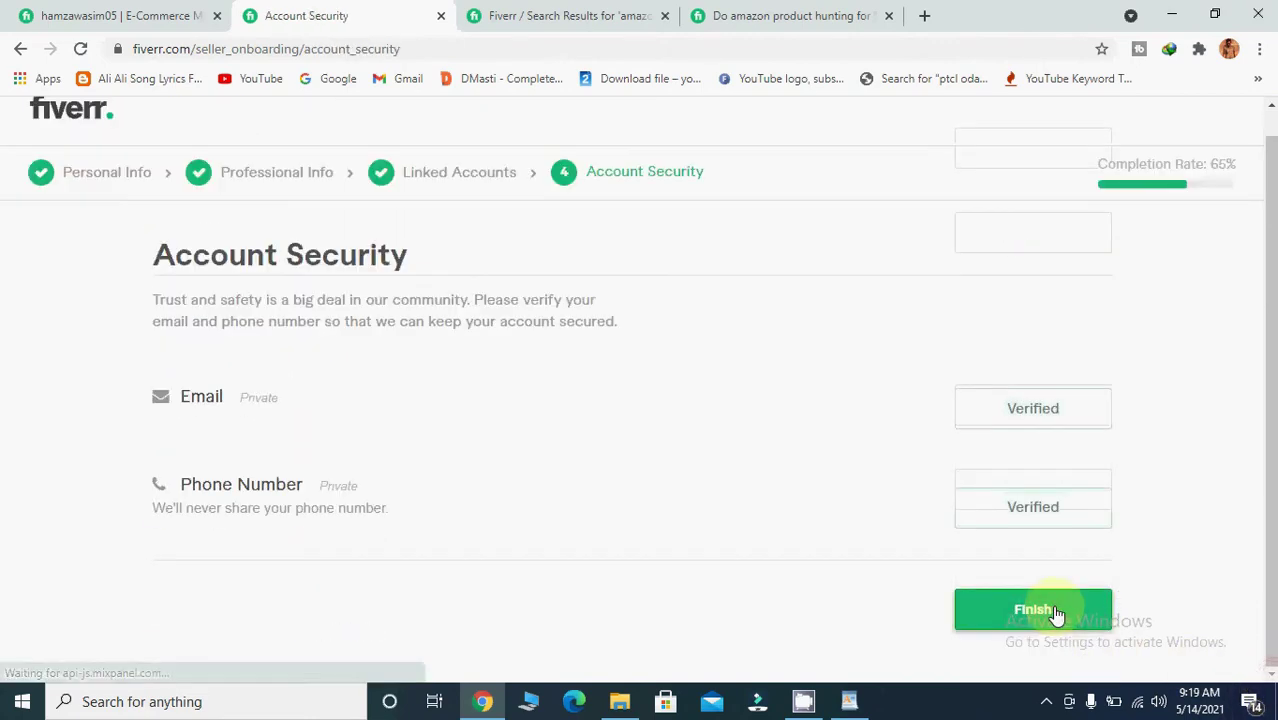
{"action": "left_click", "coordinate": [1057, 614]}
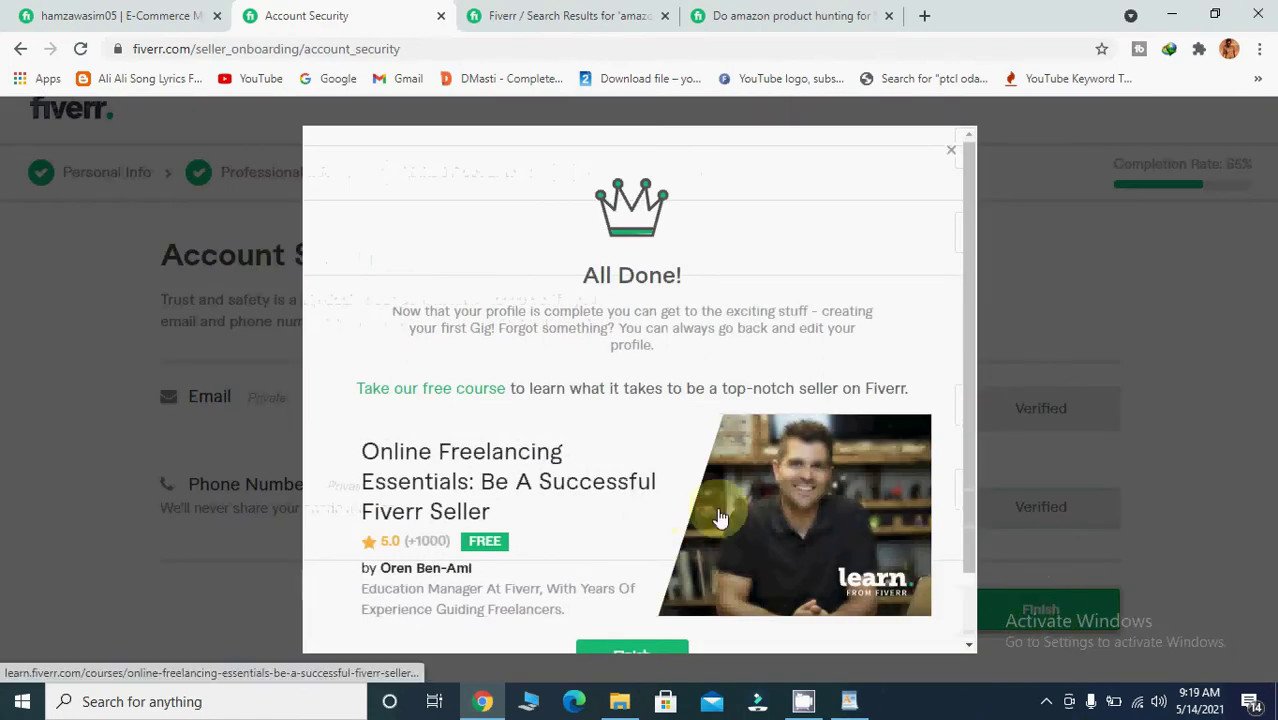
- Finish the seller profile setup from the "All Done!" dialog and go to the title field of the new gig form
{"action": "left_click_drag", "start_coordinate": [967, 462], "coordinate": [693, 594]}
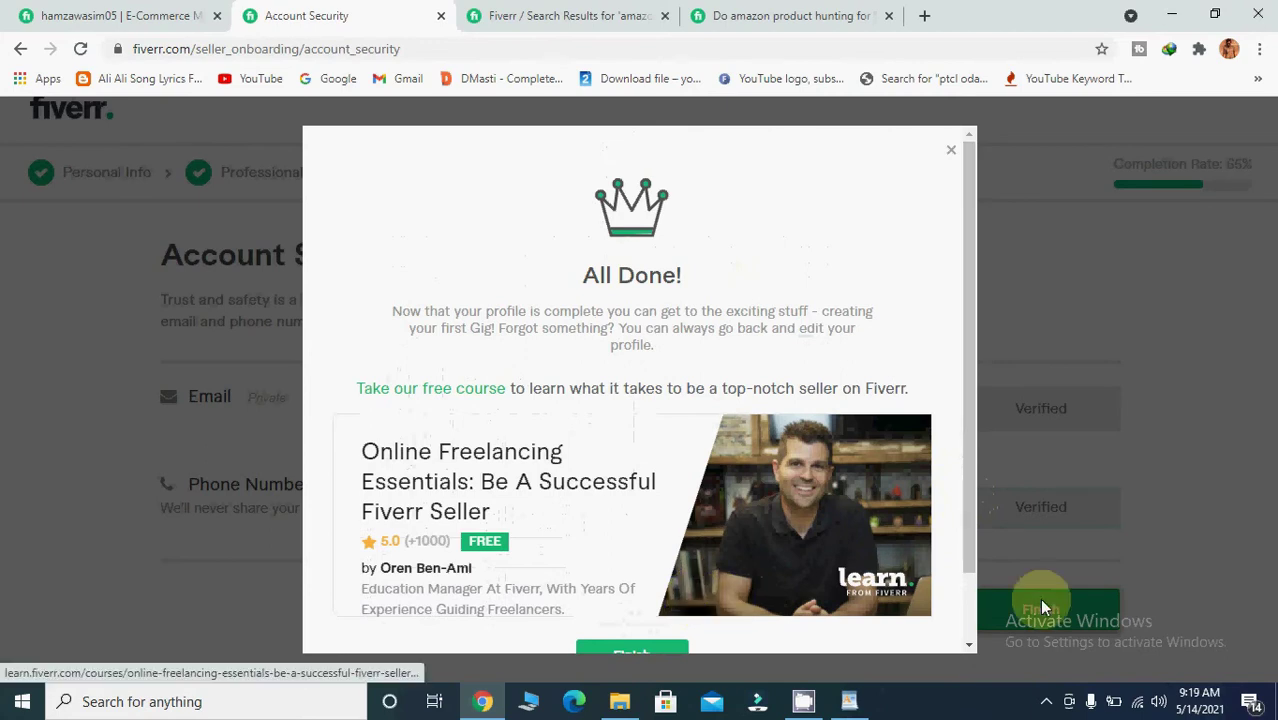
{"action": "left_click_drag", "start_coordinate": [967, 542], "coordinate": [956, 608]}
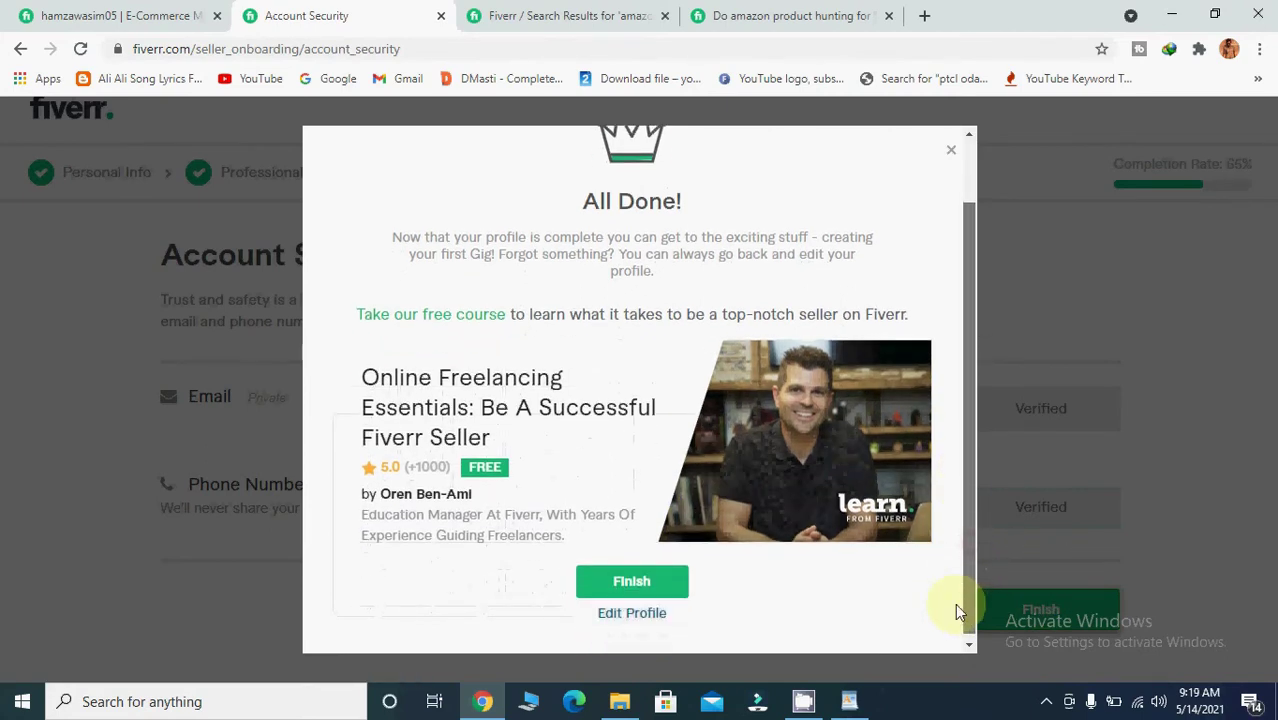
{"action": "left_click", "coordinate": [631, 582]}
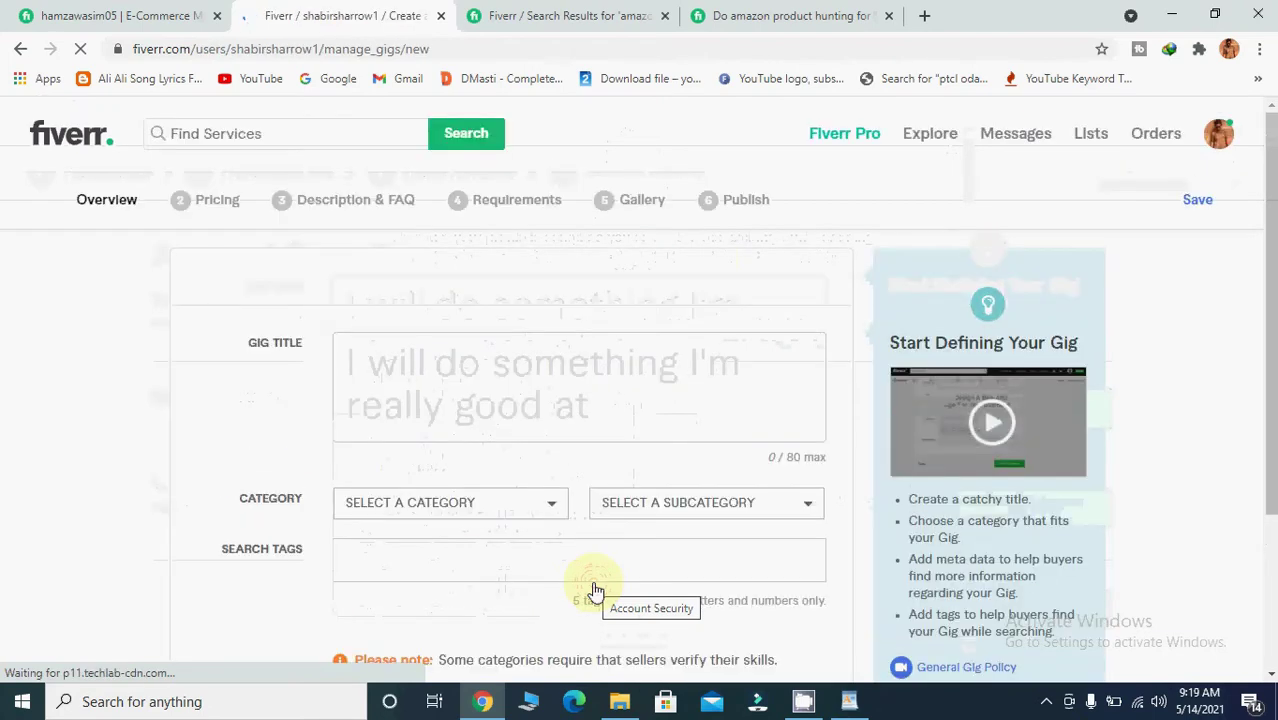
{"action": "left_click", "coordinate": [508, 390]}
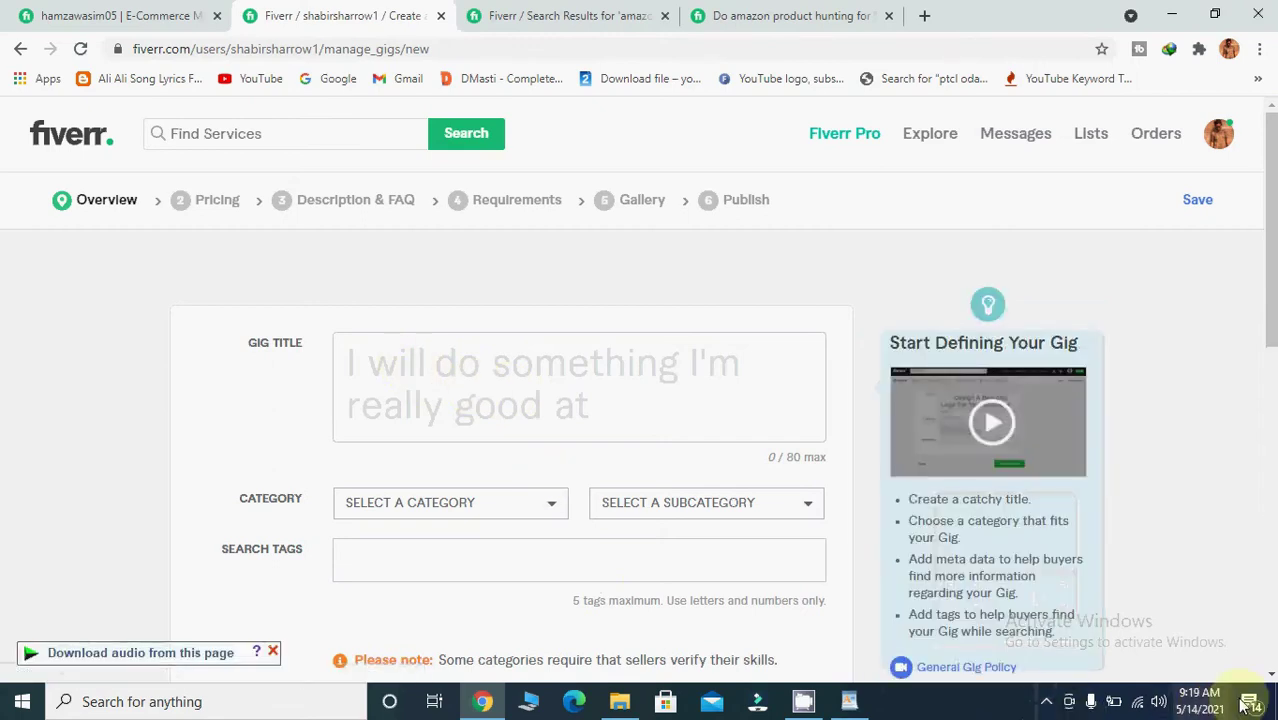
{"action": "mouse_move", "coordinate": [729, 587]}
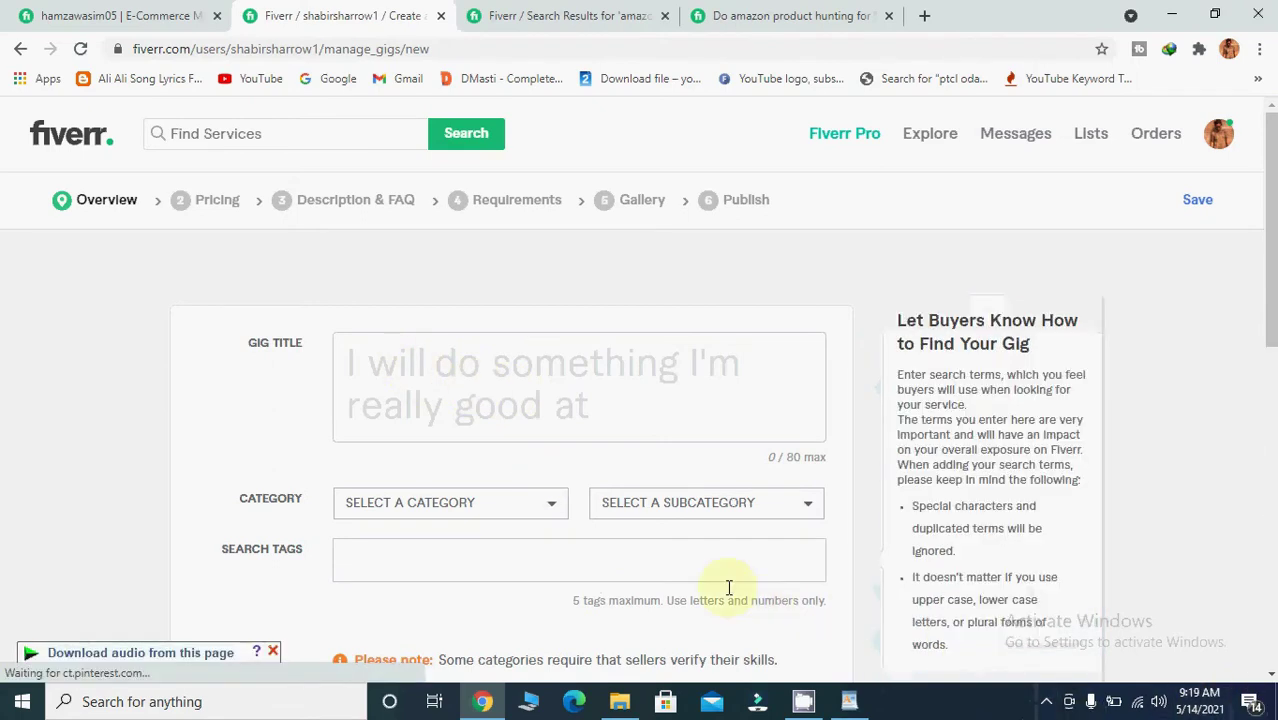
- Enter the gig title "do amazon product hunting and product research." after the fixed "I will" prefix
{"action": "left_click", "coordinate": [473, 362]}
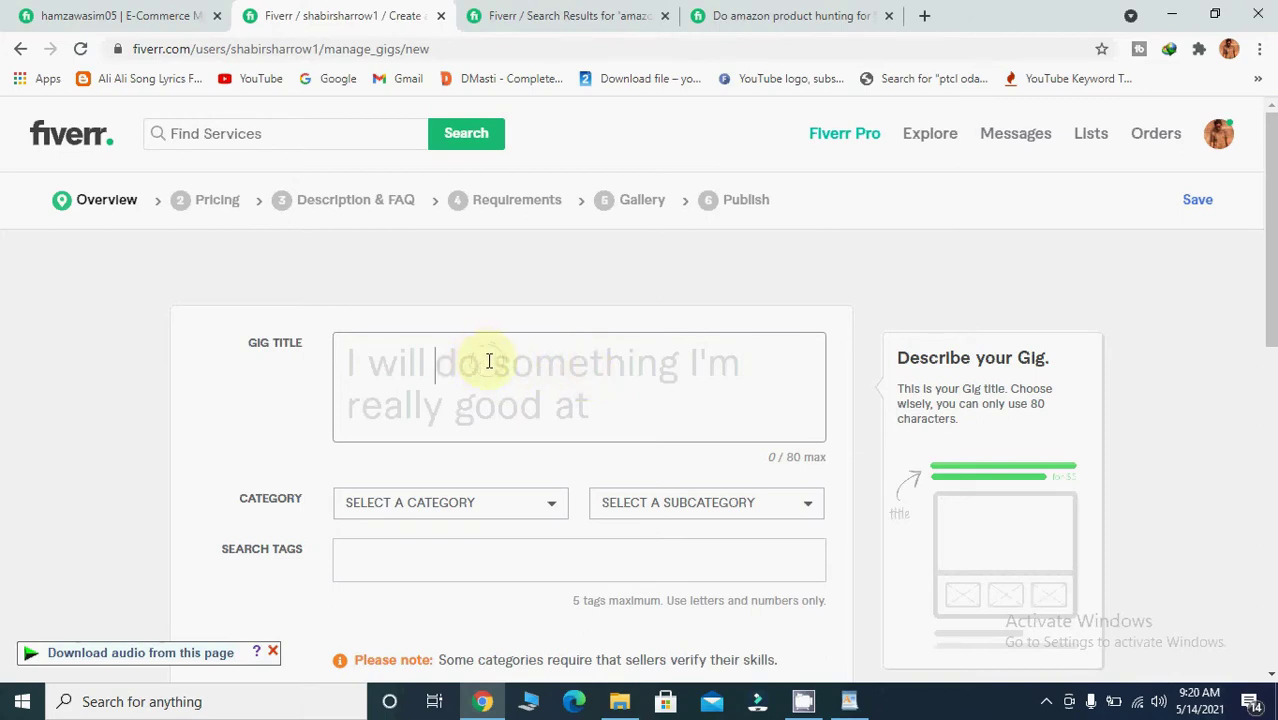
{"action": "type", "text": "am"}
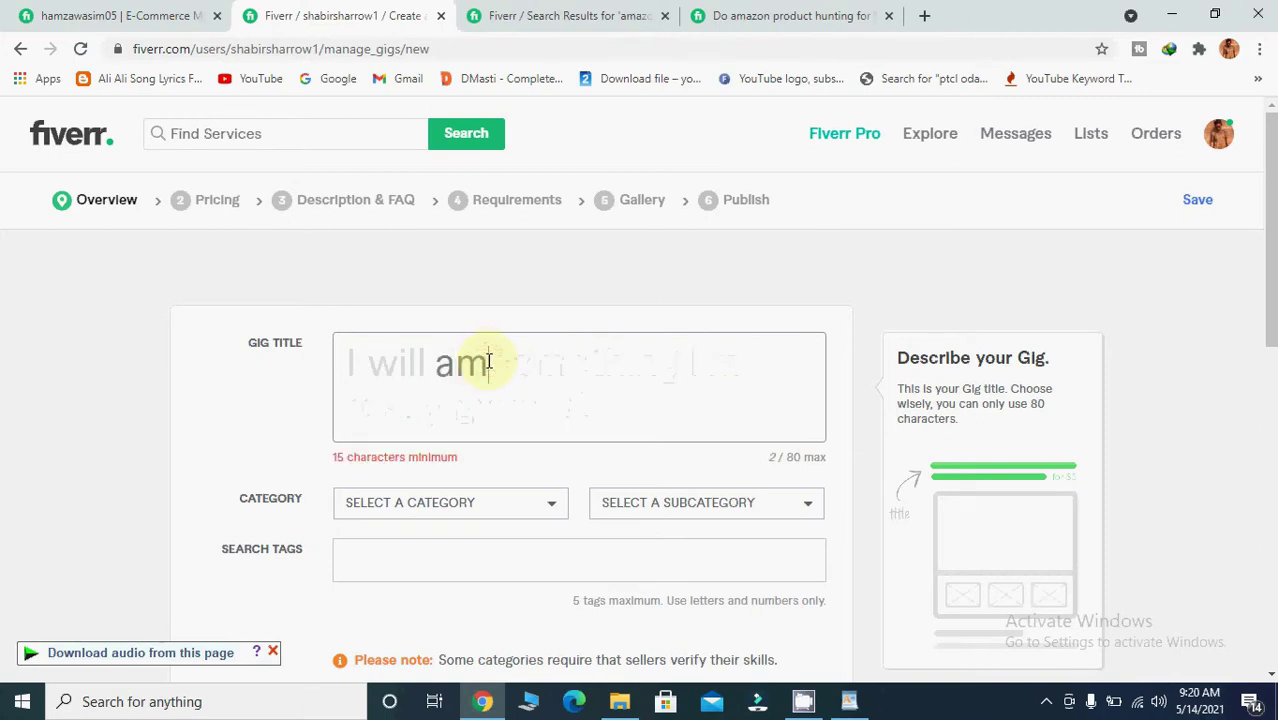
{"action": "key", "text": "BackSpace"}
{"action": "key", "text": "BackSpace"}
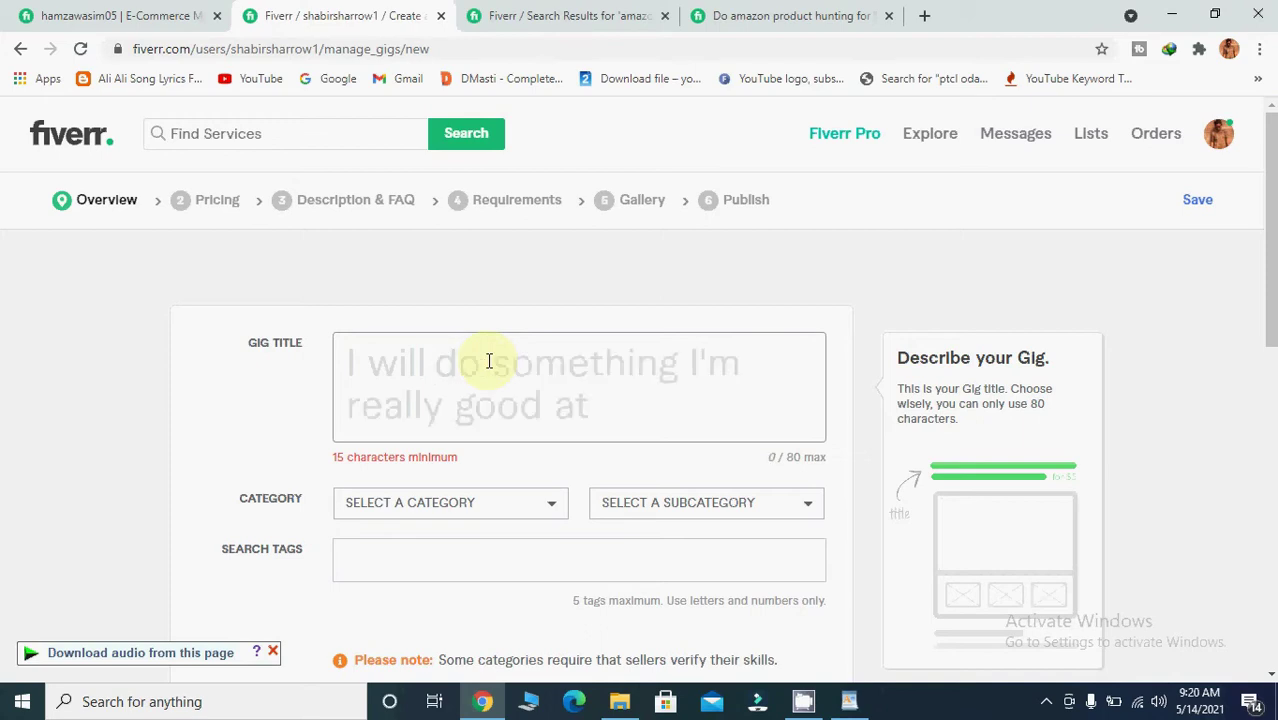
{"action": "type", "text": "do "}
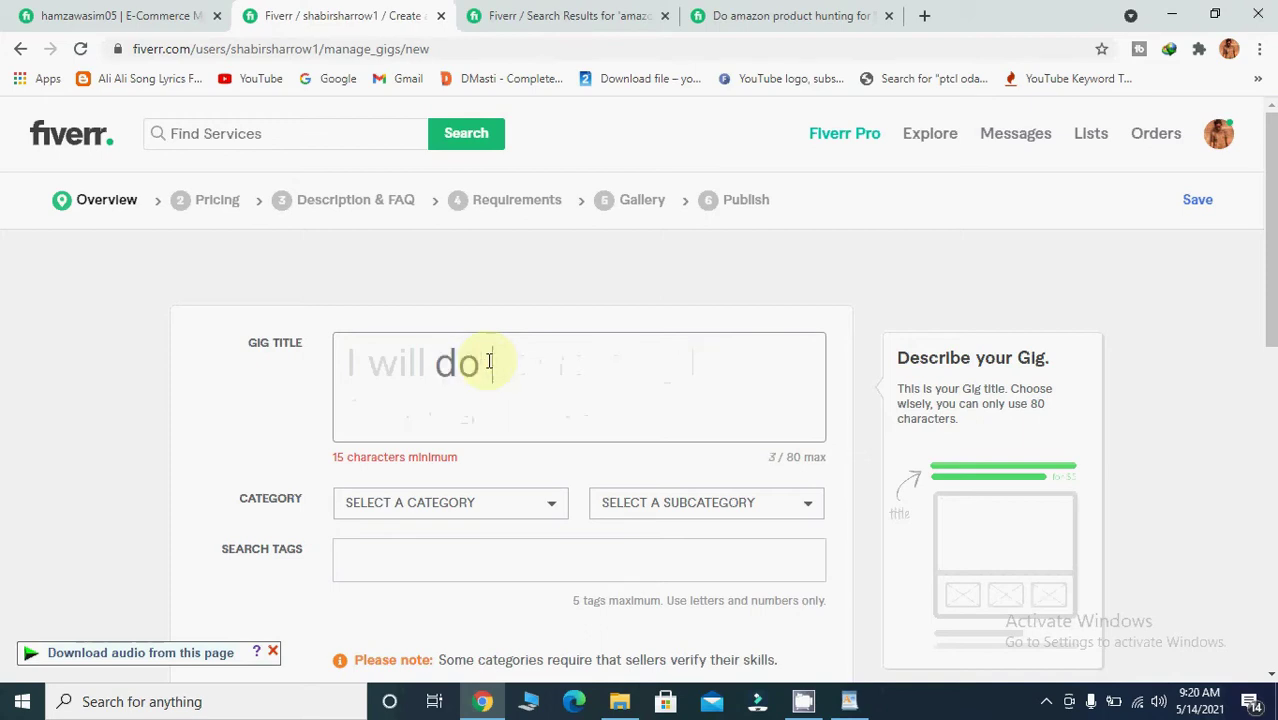
{"action": "type", "text": "amazon prod"}
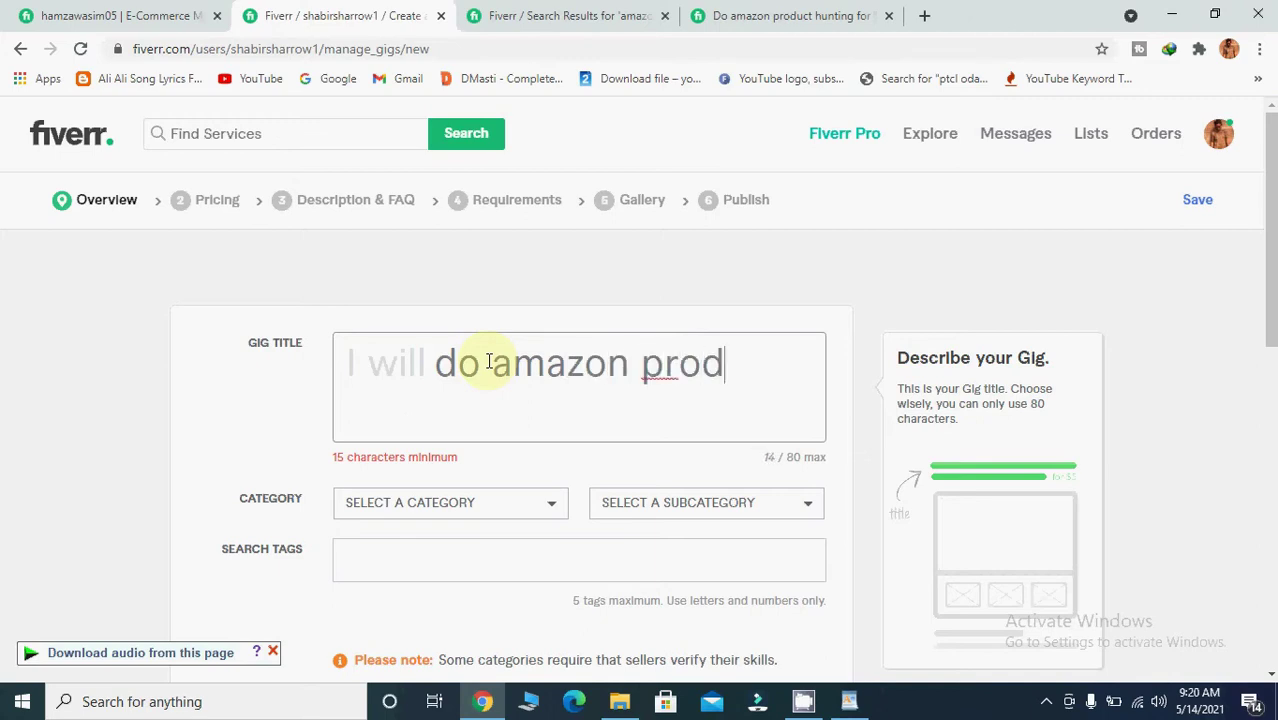
{"action": "type", "text": "uct hun"}
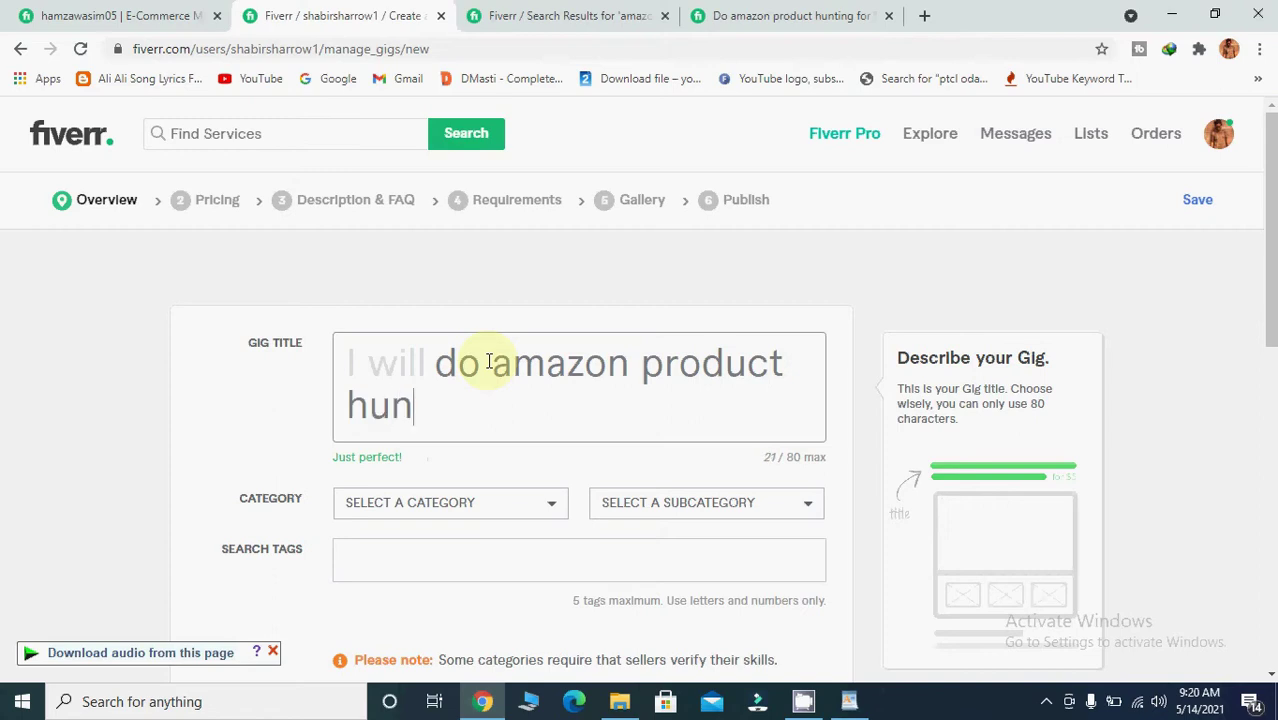
{"action": "type", "text": "ting and "}
{"action": "type", "text": "pro"}
{"action": "type", "text": "duct"}
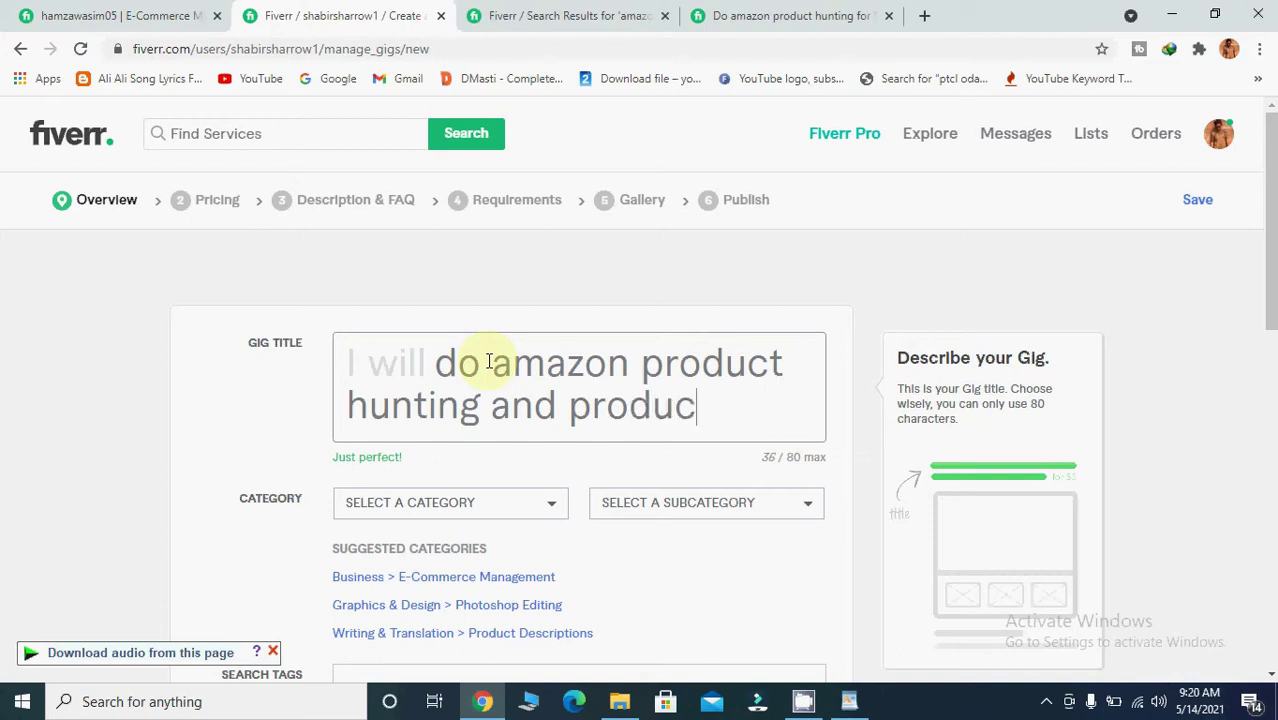
{"action": "type", "text": " re"}
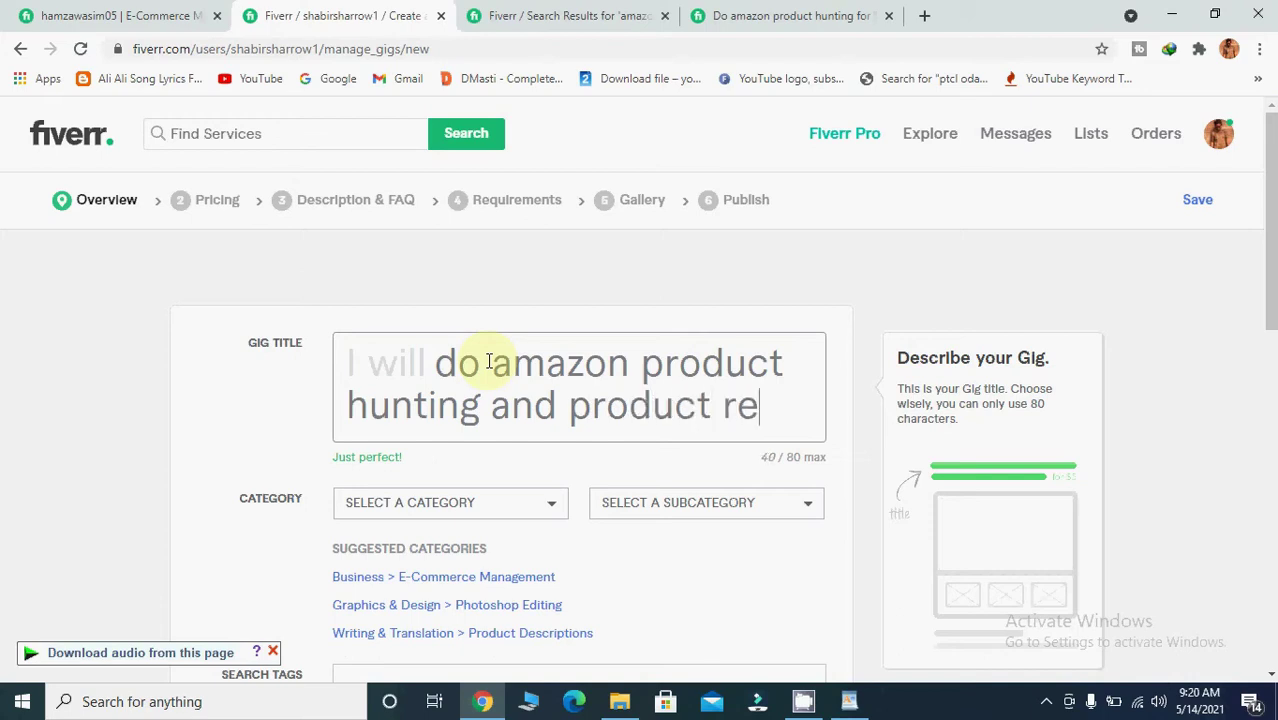
{"action": "type", "text": "search."}
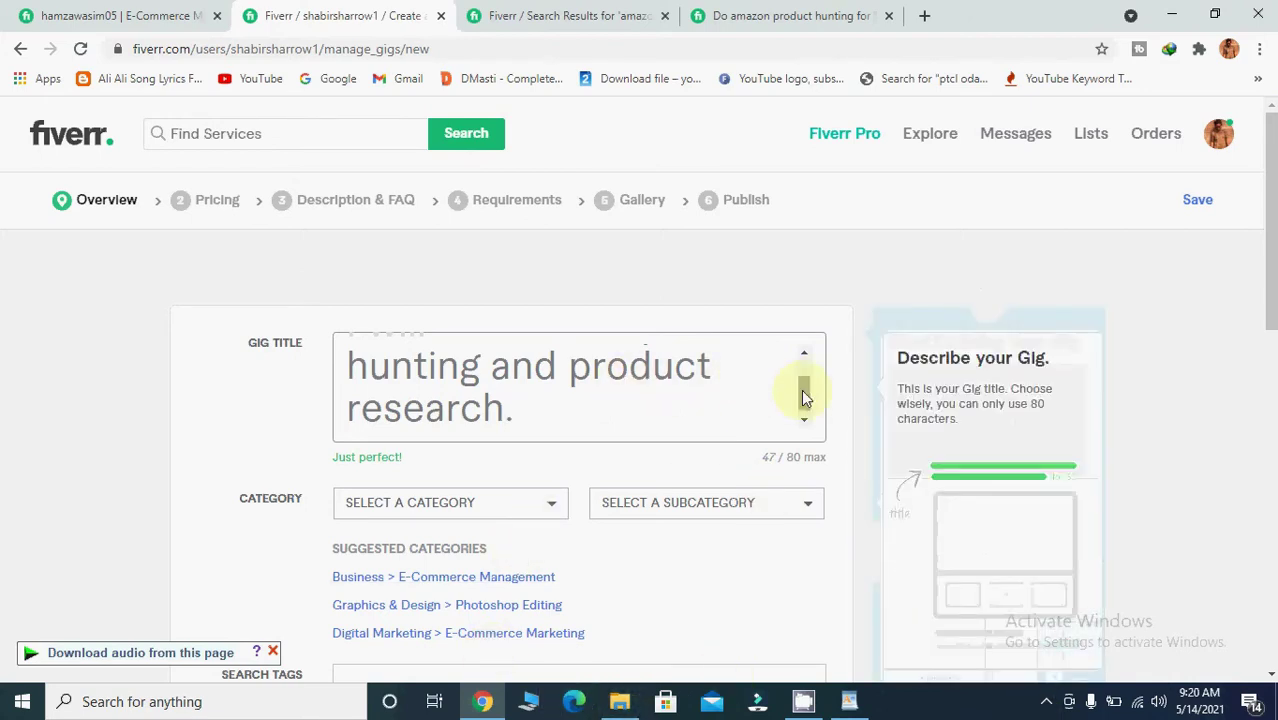
- Reread the complete gig title and look over the category and search tags sections of the overview form
{"action": "left_click_drag", "start_coordinate": [801, 389], "coordinate": [803, 365]}
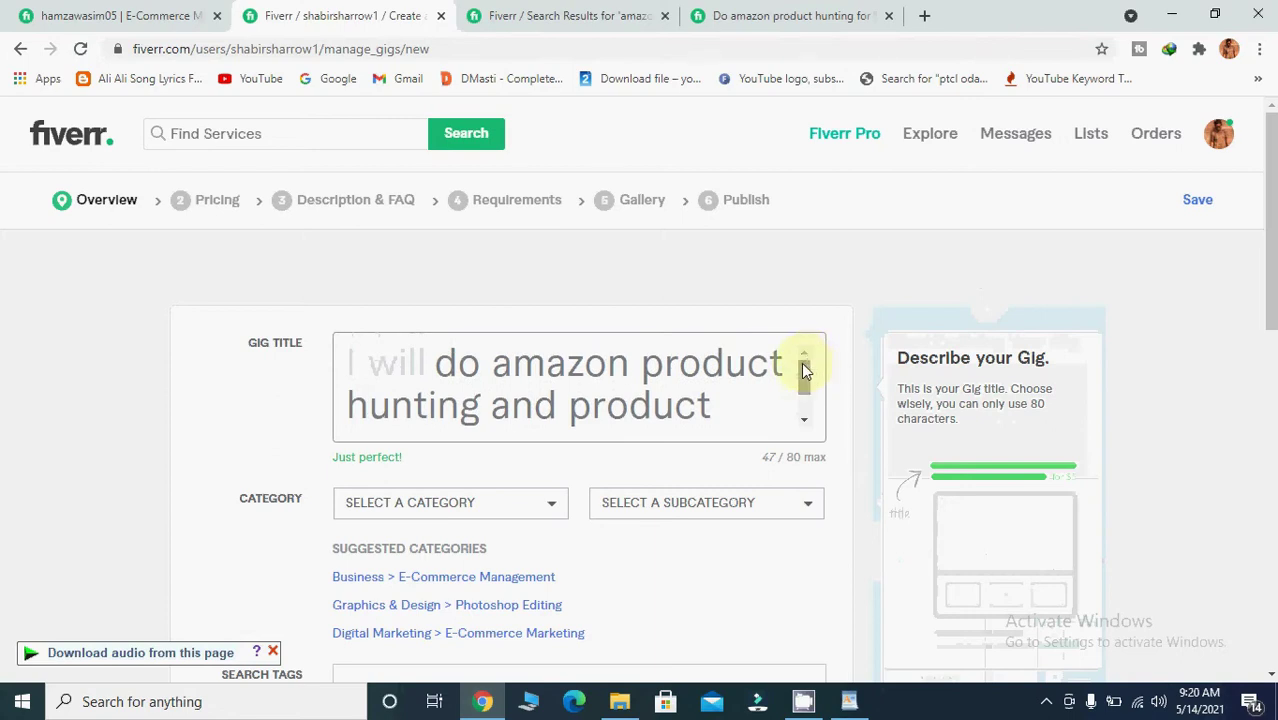
{"action": "left_click_drag", "start_coordinate": [788, 366], "coordinate": [500, 376]}
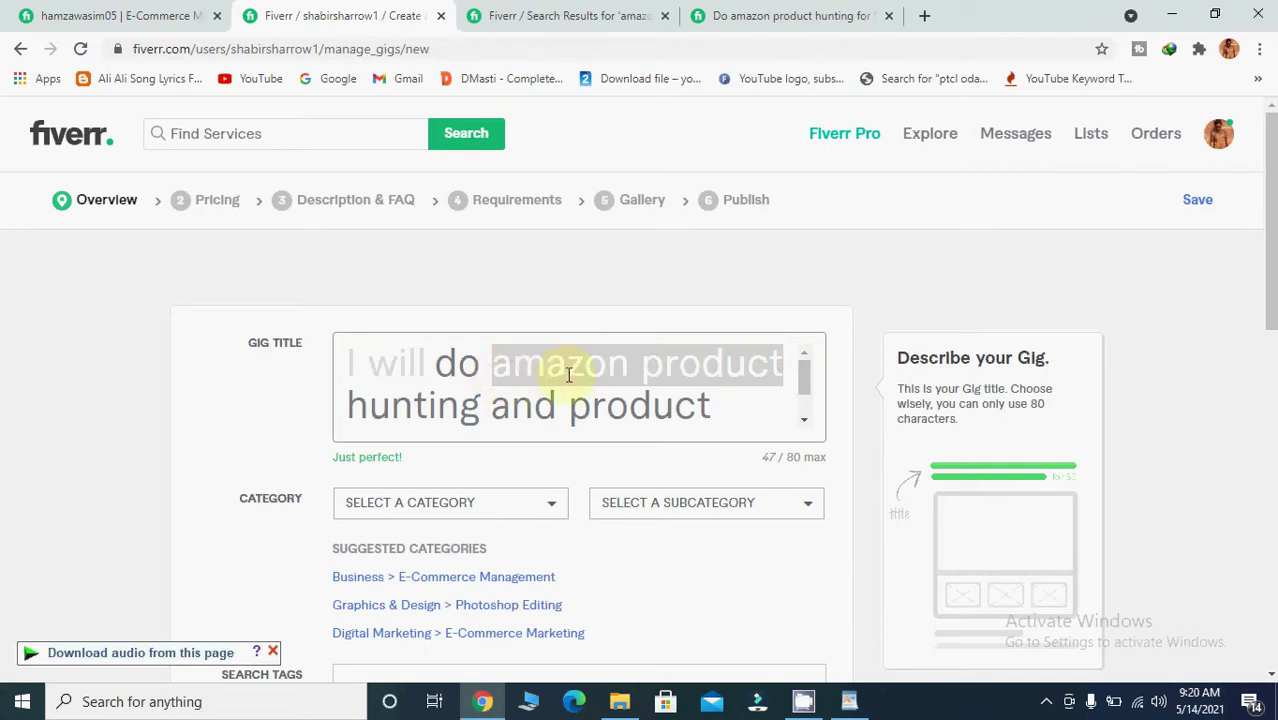
{"action": "left_click", "coordinate": [806, 424]}
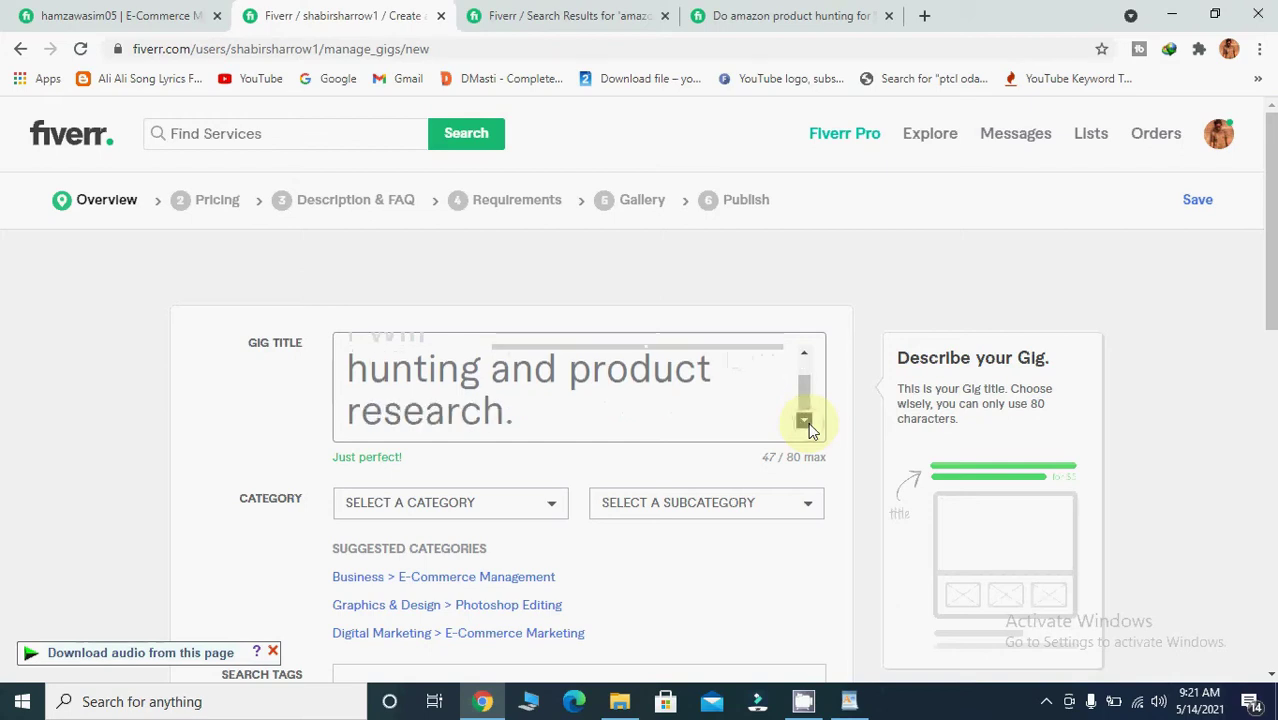
{"action": "left_click", "coordinate": [935, 438]}
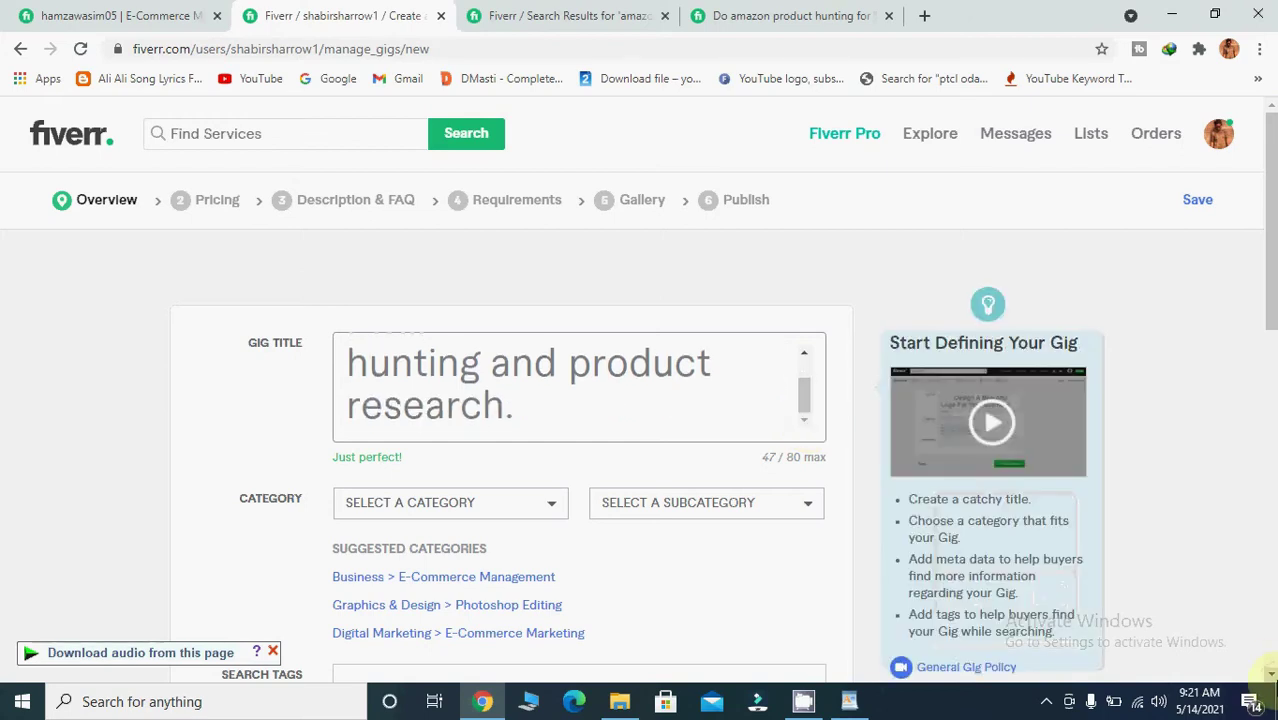
{"action": "scroll", "coordinate": [1268, 668], "scroll_direction": "down", "scroll_amount": 2}
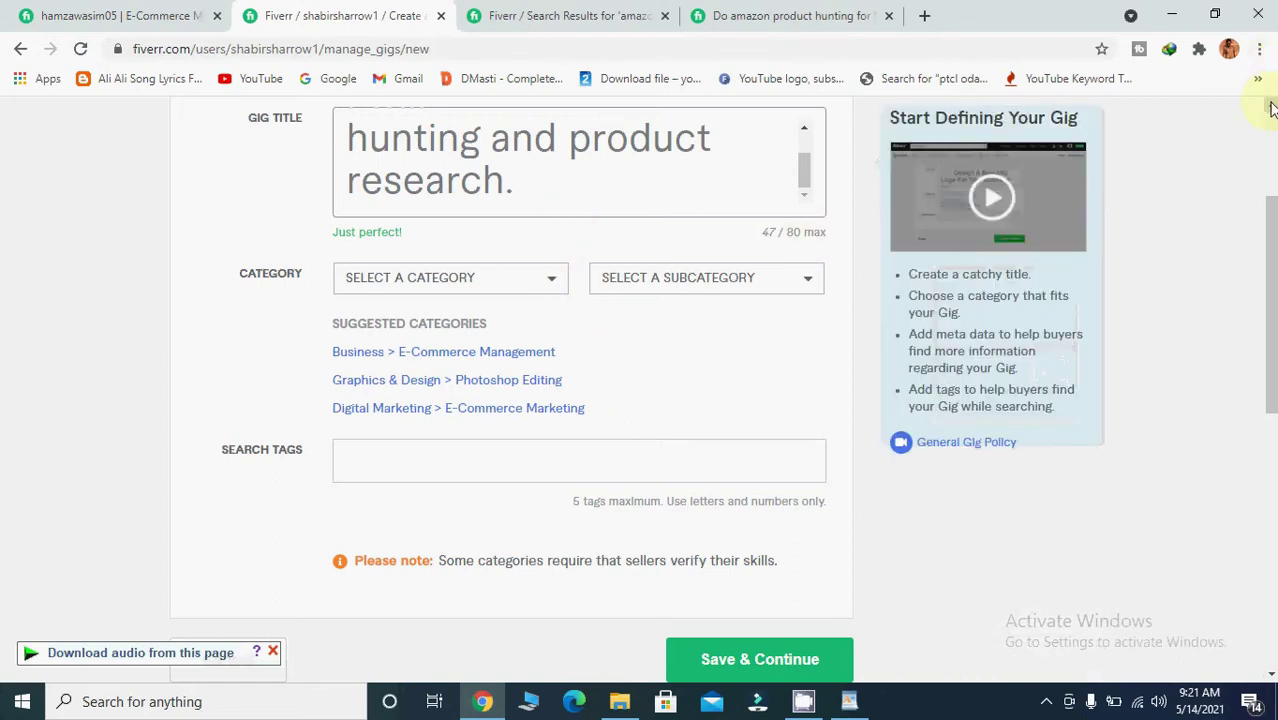
{"action": "scroll", "coordinate": [1271, 108], "scroll_direction": "up", "scroll_amount": 2}
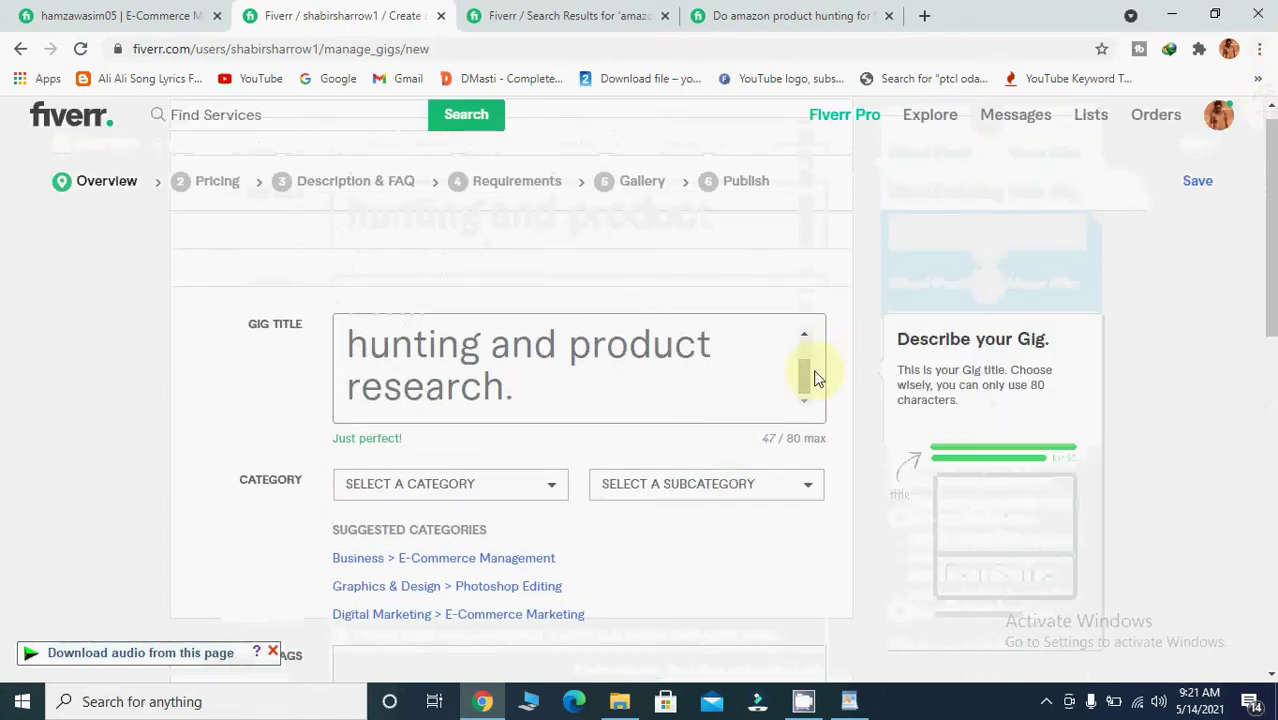
{"action": "left_click", "coordinate": [805, 333]}
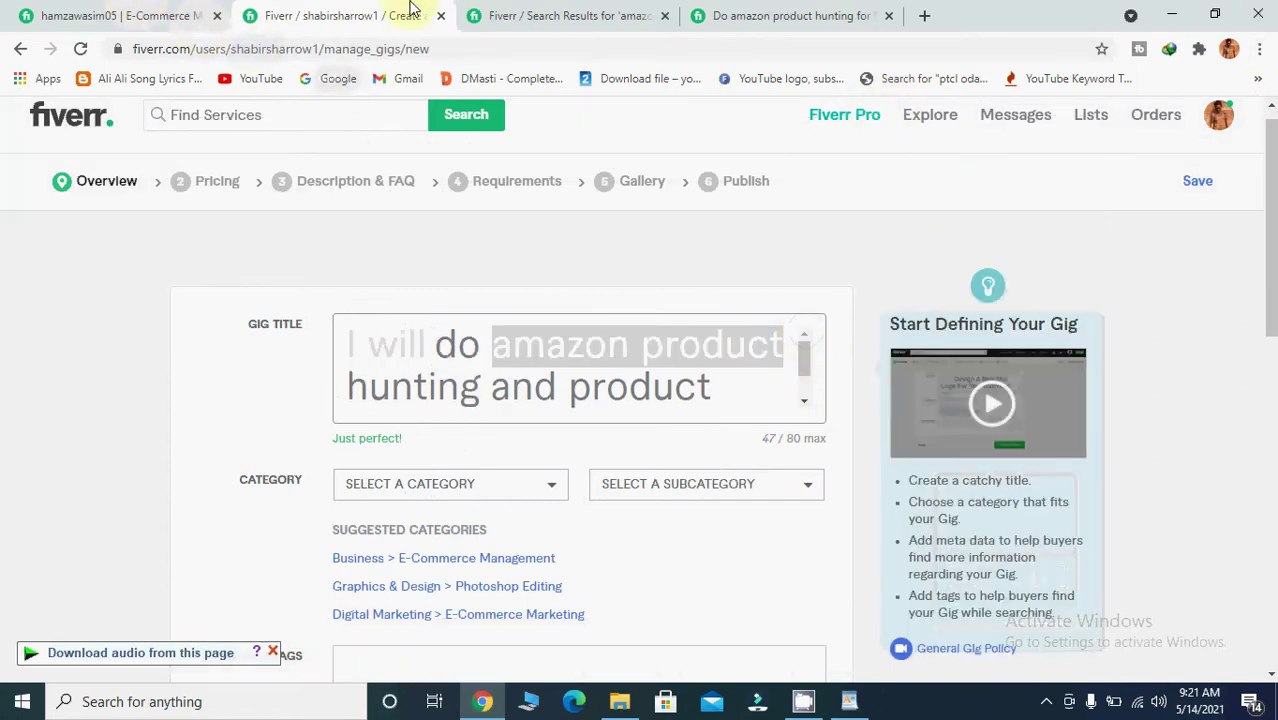
- From the amazon product hunting search results, open the gig "I will do amazon fba product hunting or amazon product research" in a new tab
{"action": "left_click", "coordinate": [558, 14]}
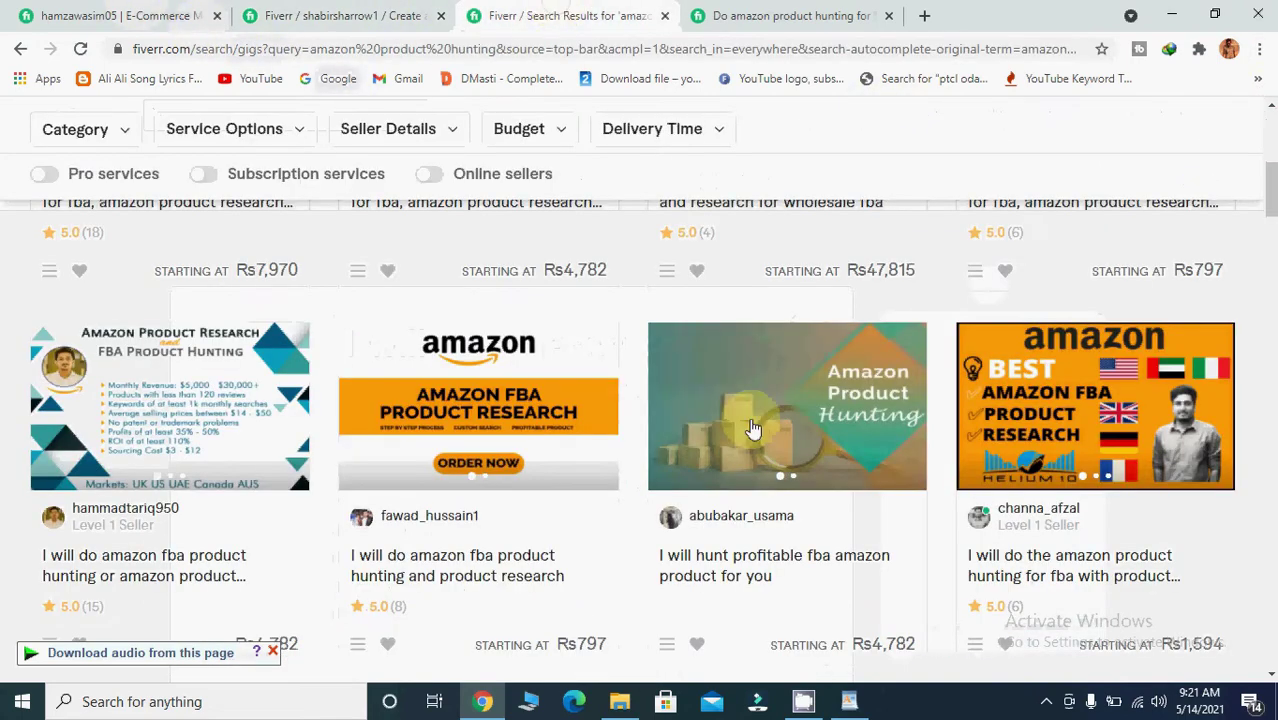
{"action": "scroll", "coordinate": [1270, 105], "scroll_direction": "up", "scroll_amount": 3}
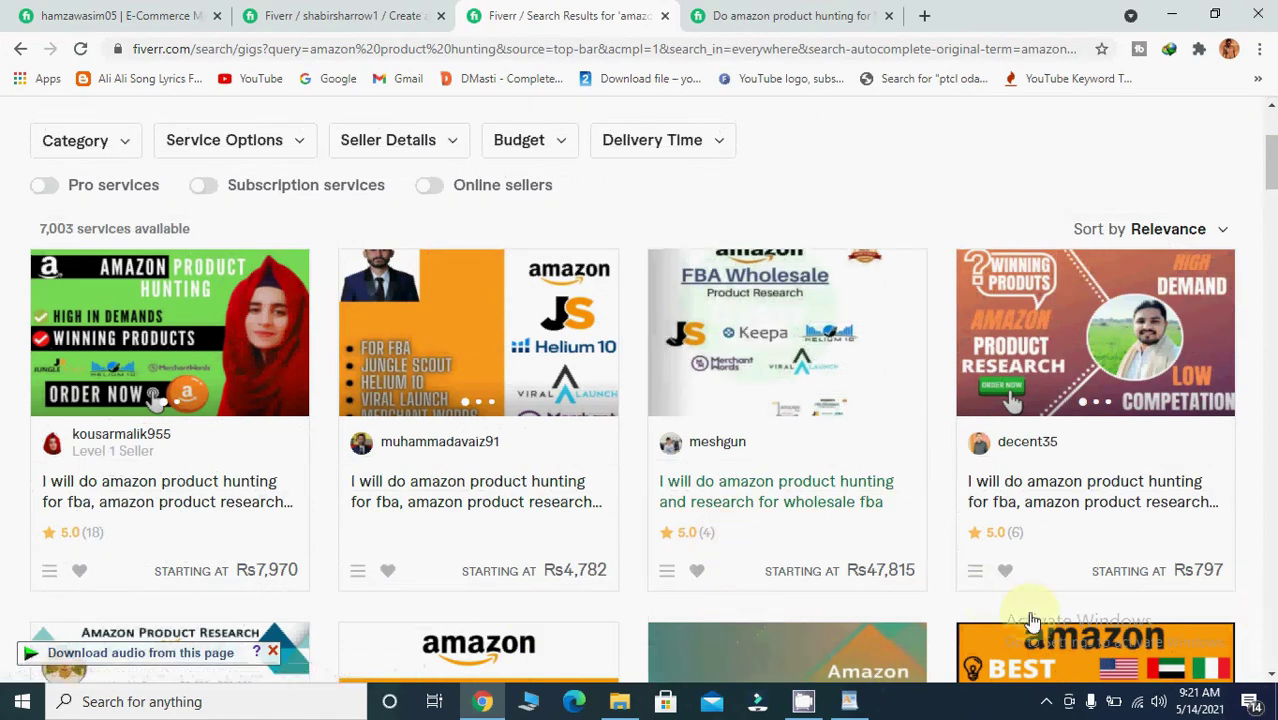
{"action": "left_click", "coordinate": [1270, 676]}
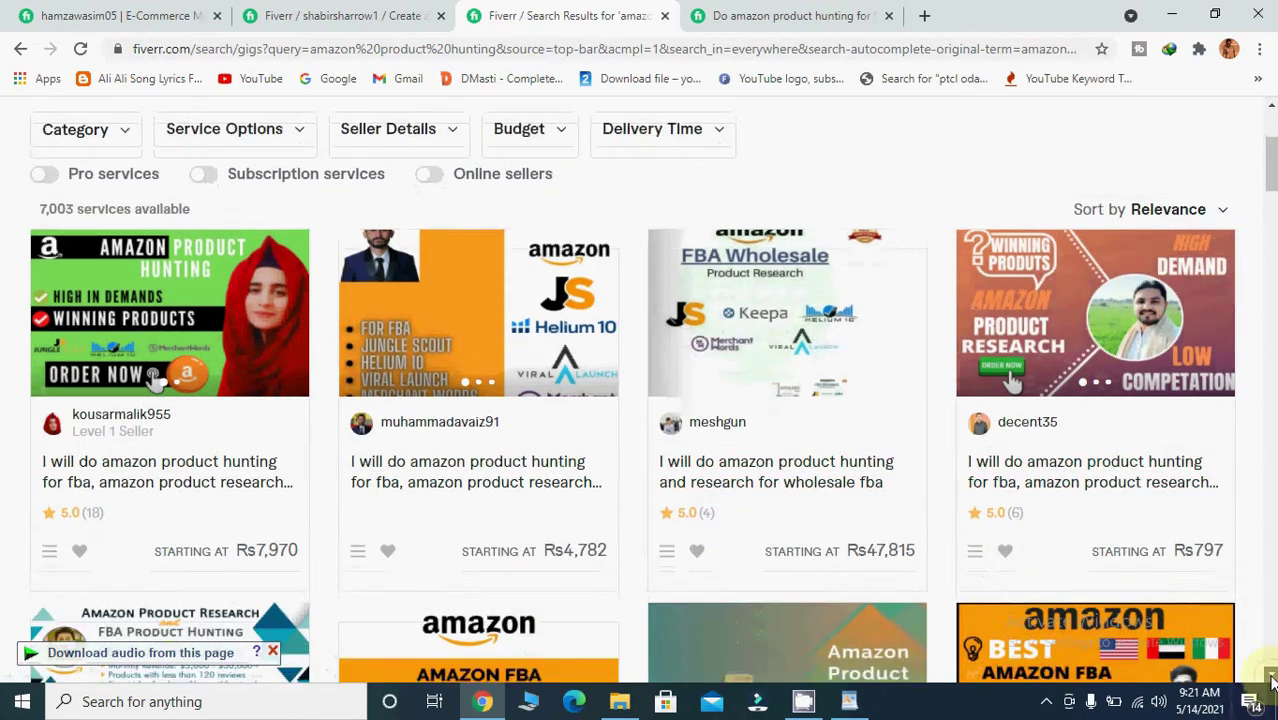
{"action": "scroll", "coordinate": [1270, 680], "scroll_direction": "down", "scroll_amount": 3}
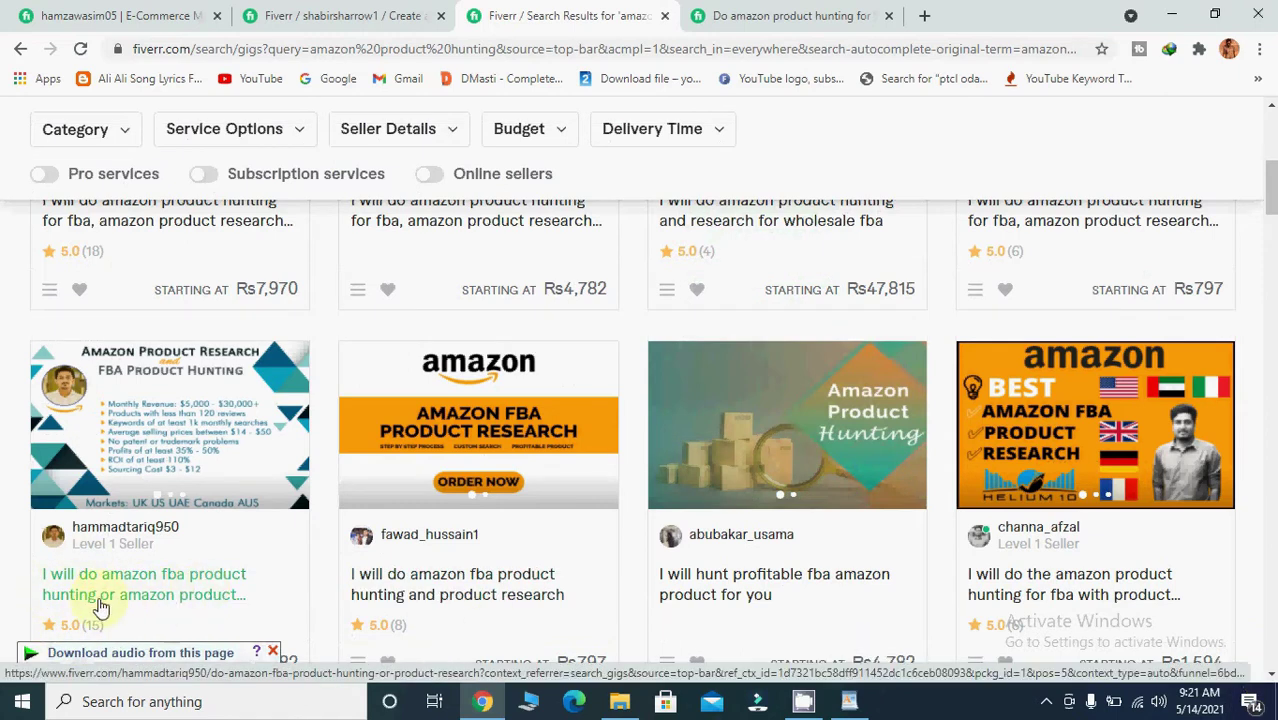
{"action": "right_click", "coordinate": [177, 578]}
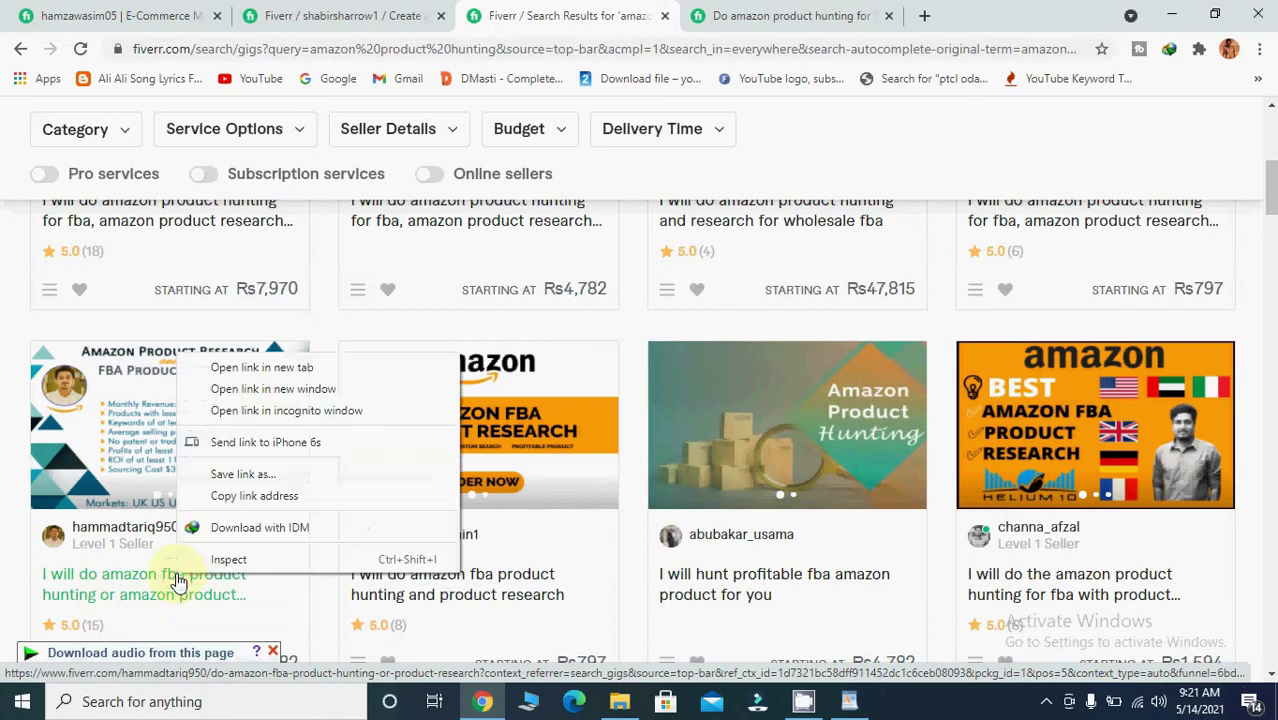
{"action": "left_click", "coordinate": [262, 368]}
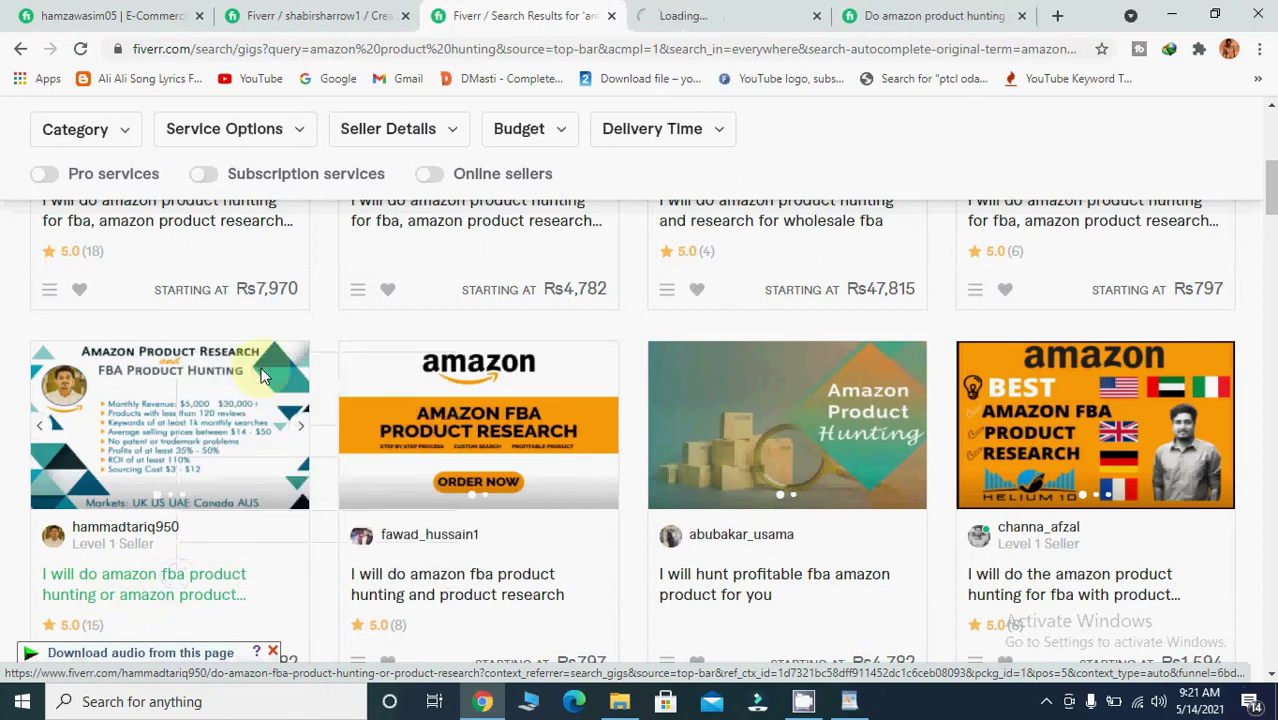
{"action": "left_click", "coordinate": [706, 10]}
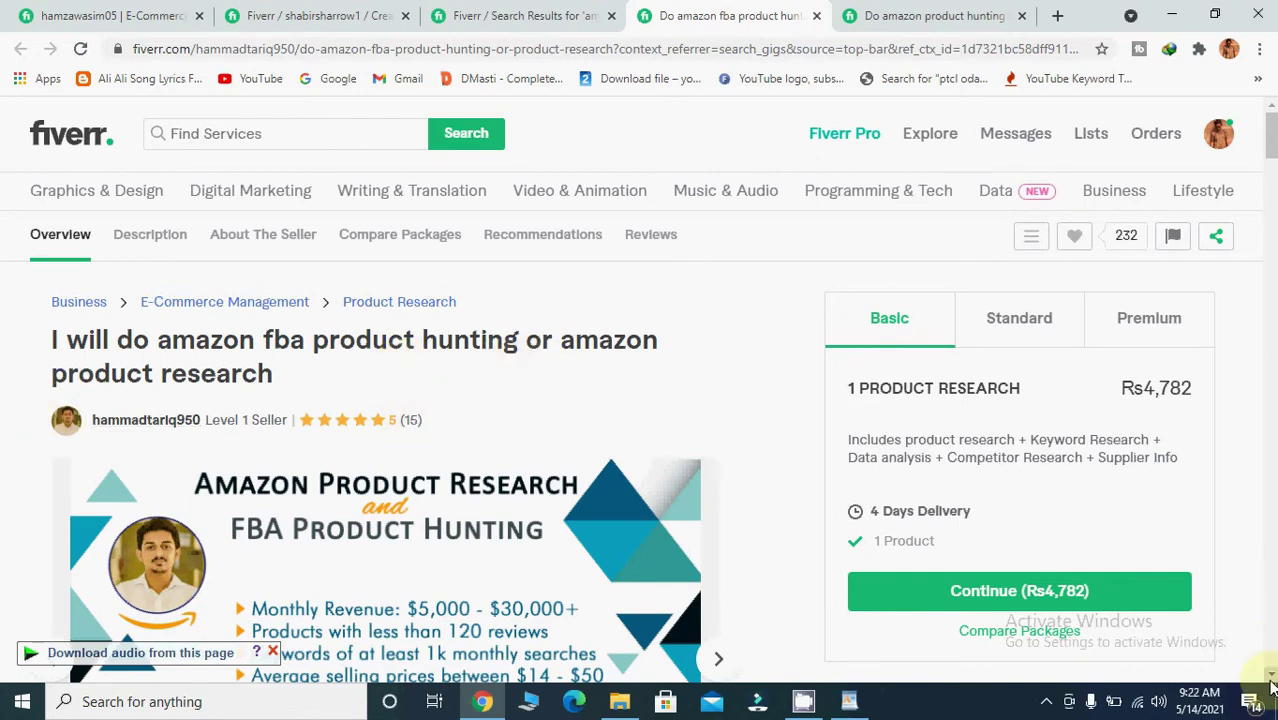
- Examine the opened gig's gallery image and its About This Gig description
{"action": "scroll", "coordinate": [1271, 685], "scroll_direction": "down", "scroll_amount": 12}
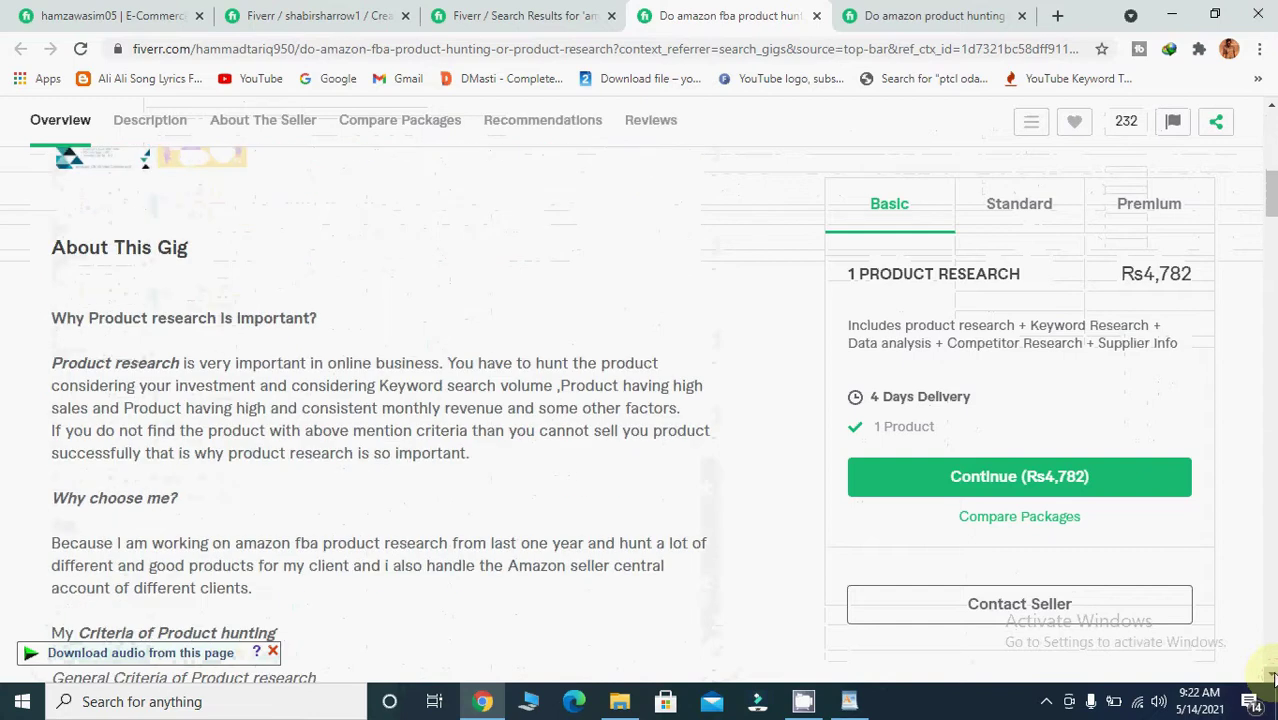
{"action": "left_click", "coordinate": [1271, 106]}
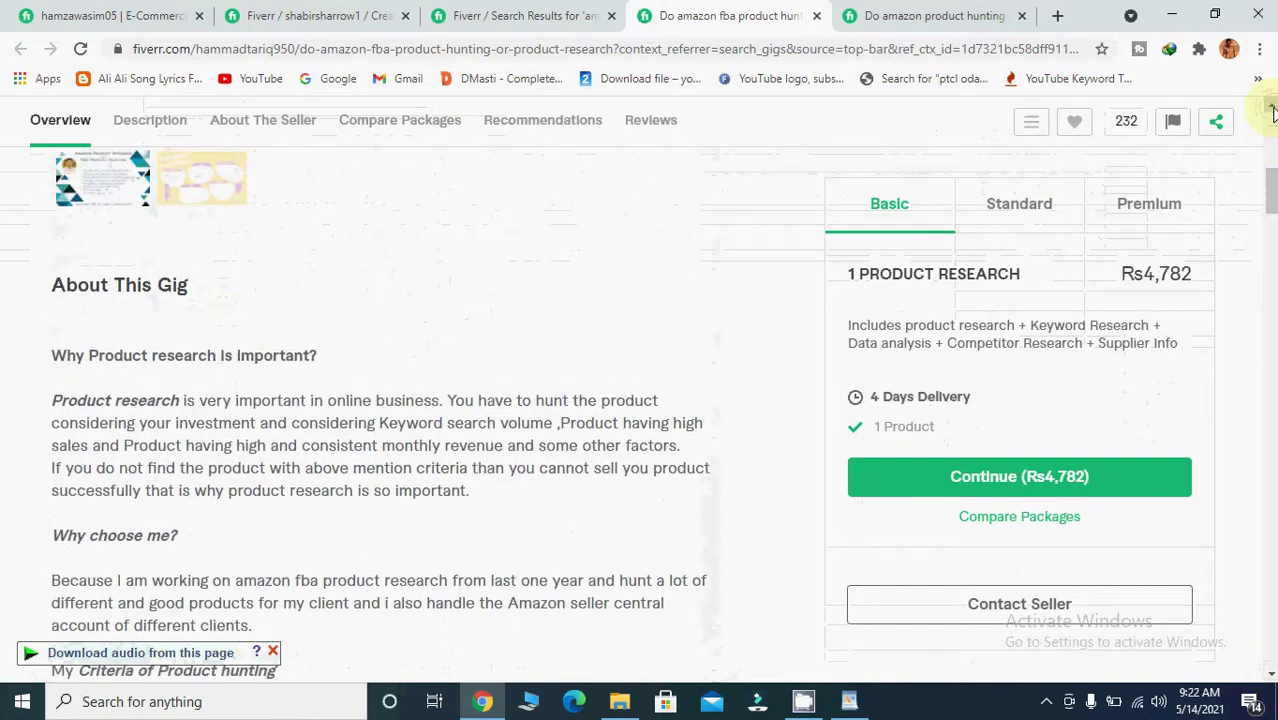
{"action": "left_click", "coordinate": [1271, 106]}
{"action": "left_click", "coordinate": [1271, 106]}
{"action": "left_click", "coordinate": [1271, 106]}
{"action": "left_click", "coordinate": [1271, 106]}
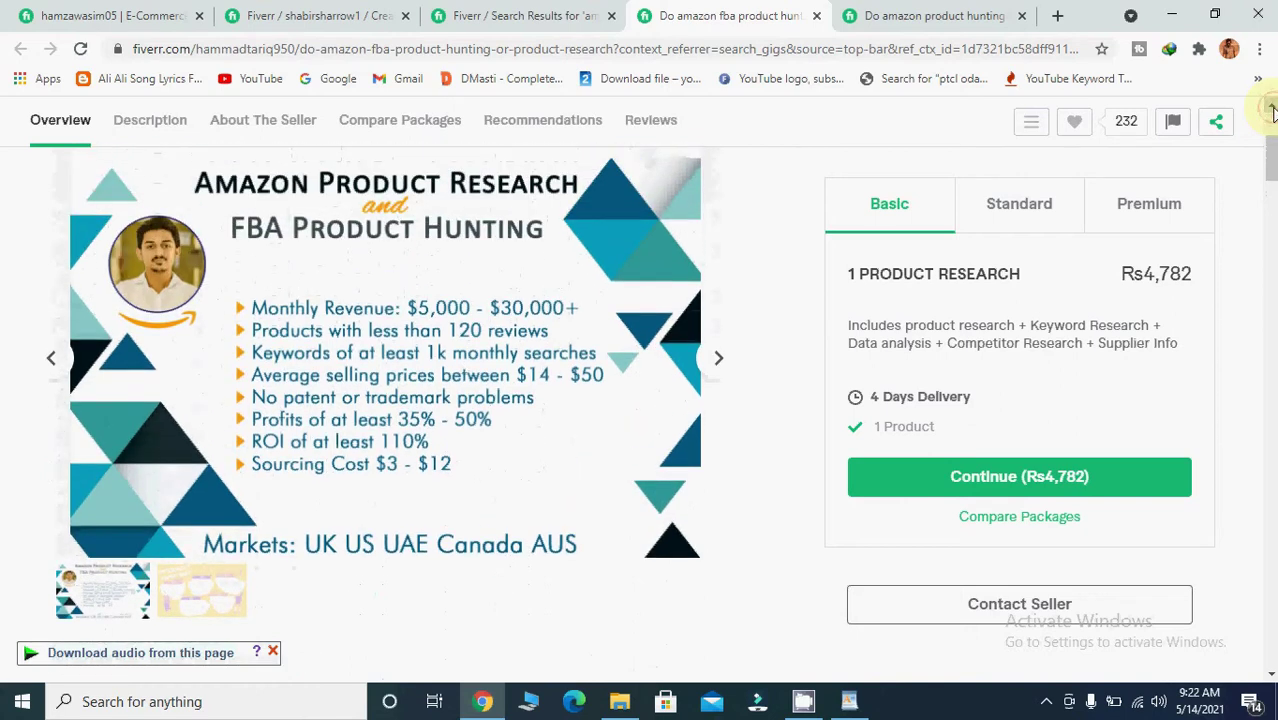
{"action": "left_click", "coordinate": [1271, 674]}
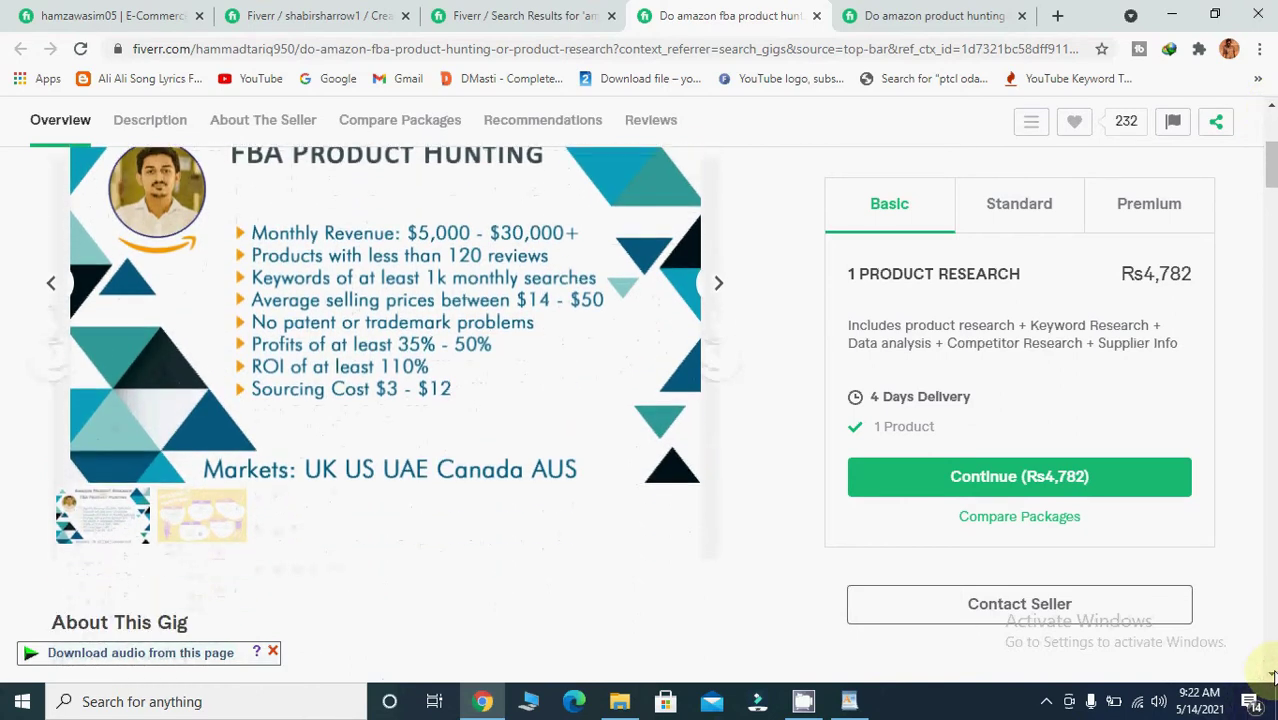
{"action": "scroll", "coordinate": [1271, 674], "scroll_direction": "down", "scroll_amount": 5}
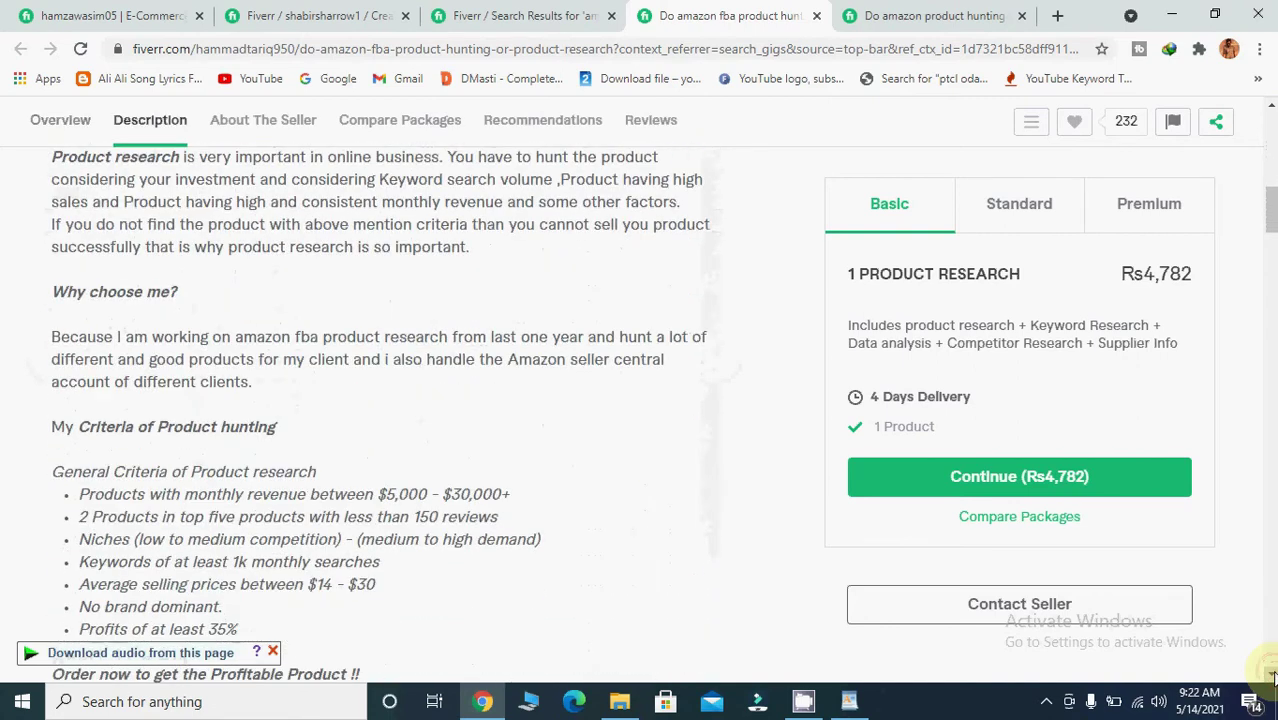
- Compare the gig's "Why Product research is important?" paragraph with the draft description in WordPad, and return to the browser
{"action": "left_click", "coordinate": [1271, 105]}
{"action": "left_click", "coordinate": [1271, 105]}
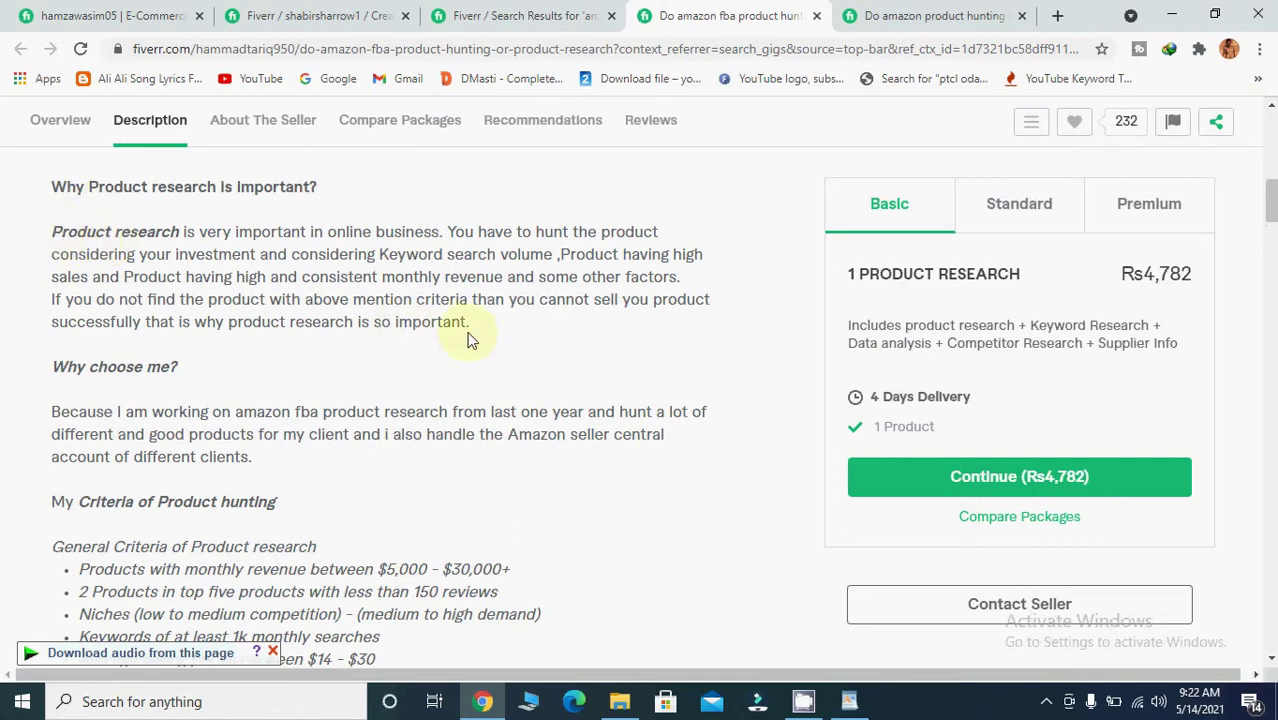
{"action": "left_click_drag", "start_coordinate": [476, 326], "coordinate": [140, 213]}
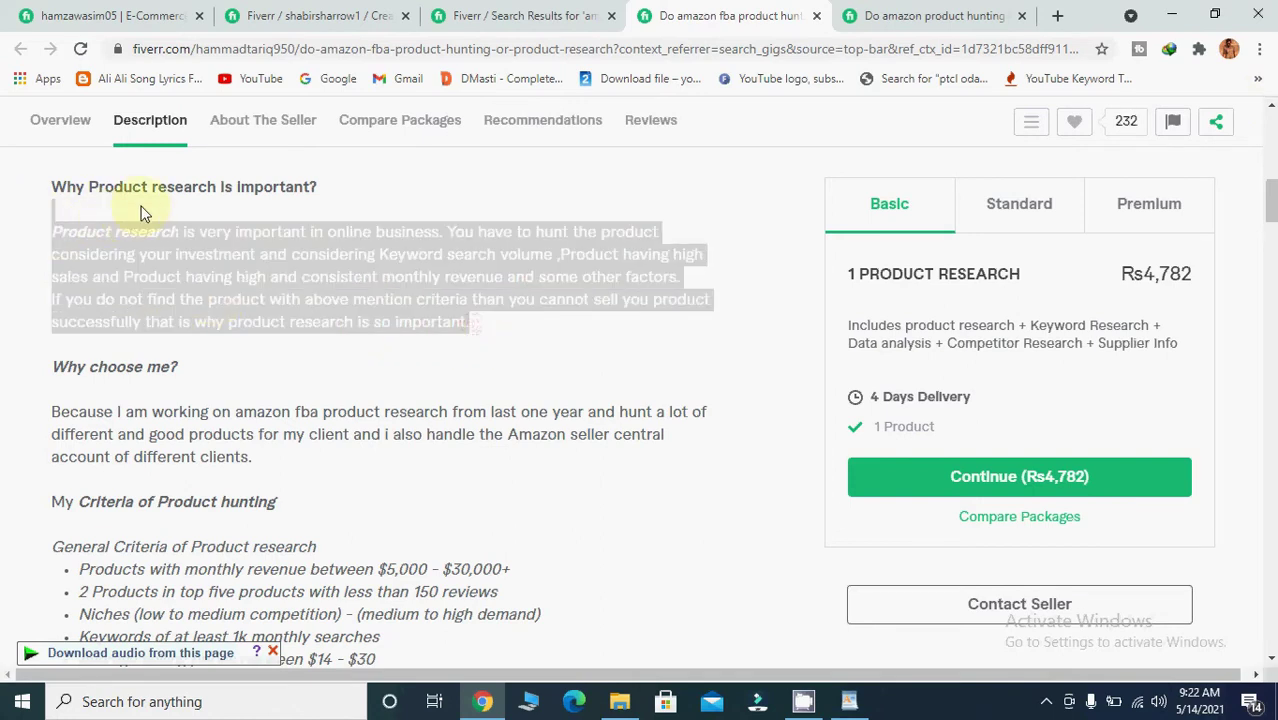
{"action": "left_click", "coordinate": [140, 213]}
{"action": "left_click", "coordinate": [850, 700]}
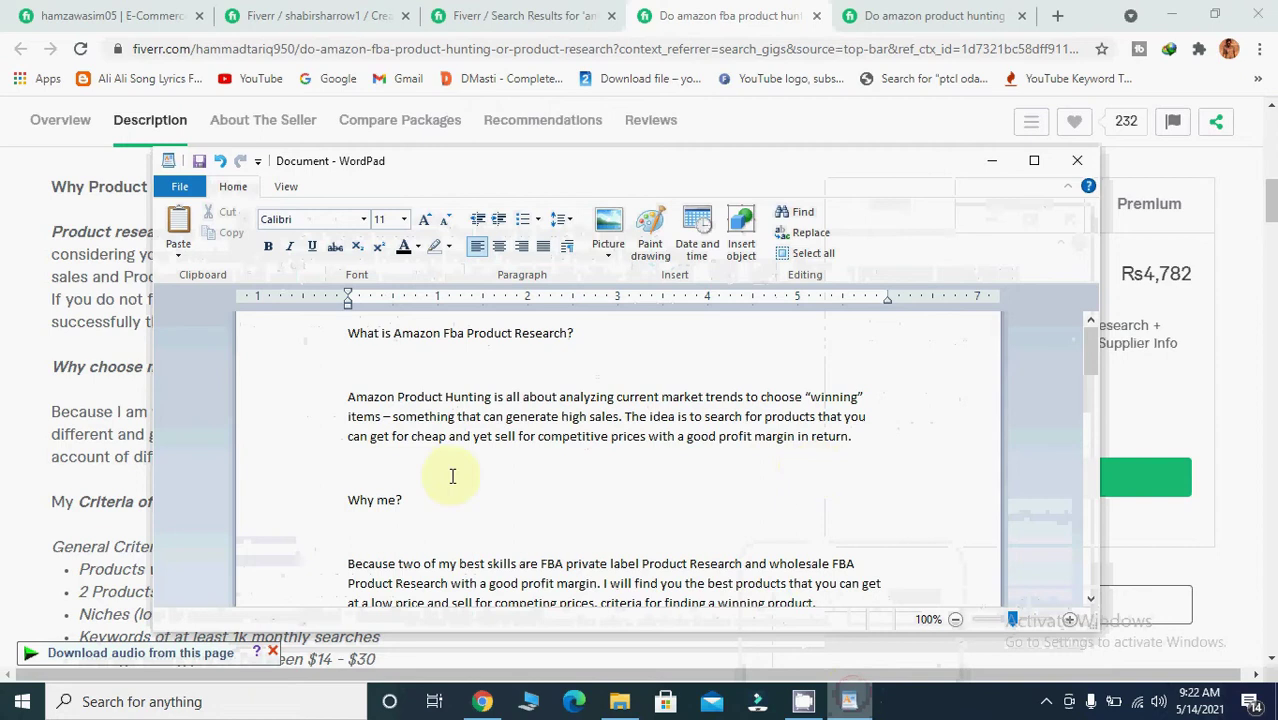
{"action": "left_click", "coordinate": [992, 161]}
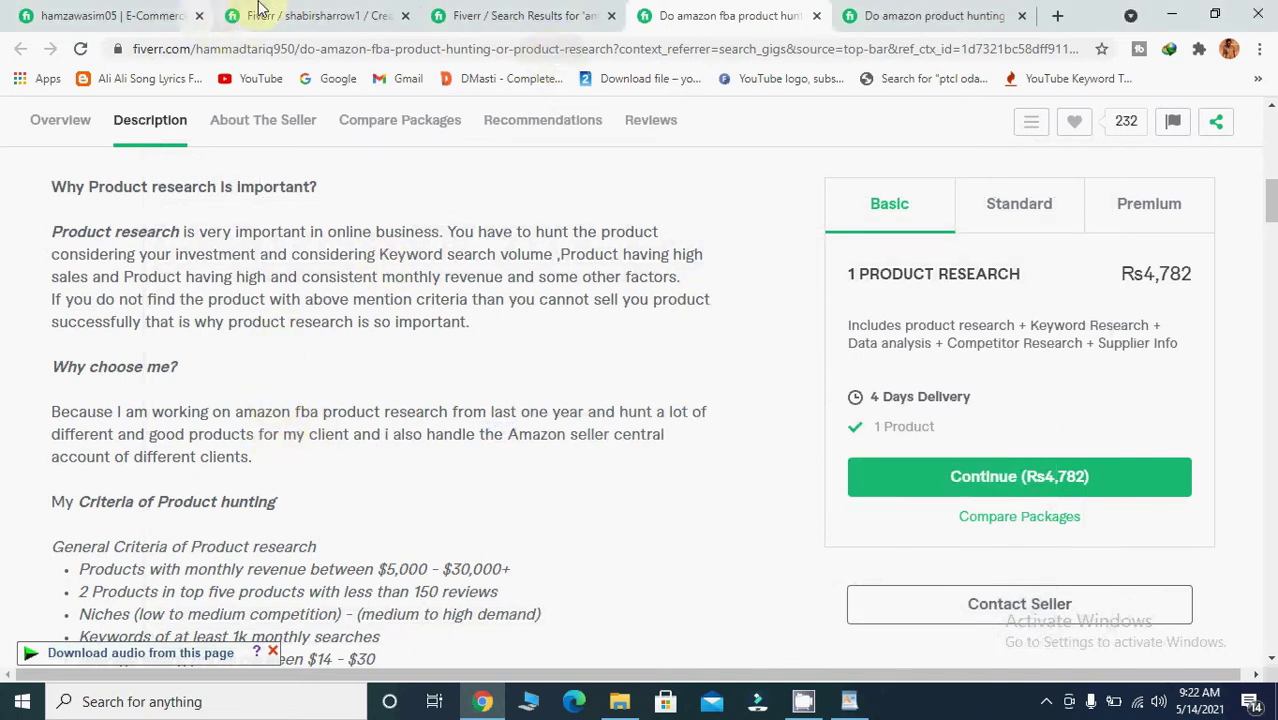
- Revisit the opened competitor gig and the new gig form, and return to the amazon product hunting search results
{"action": "left_click", "coordinate": [565, 8]}
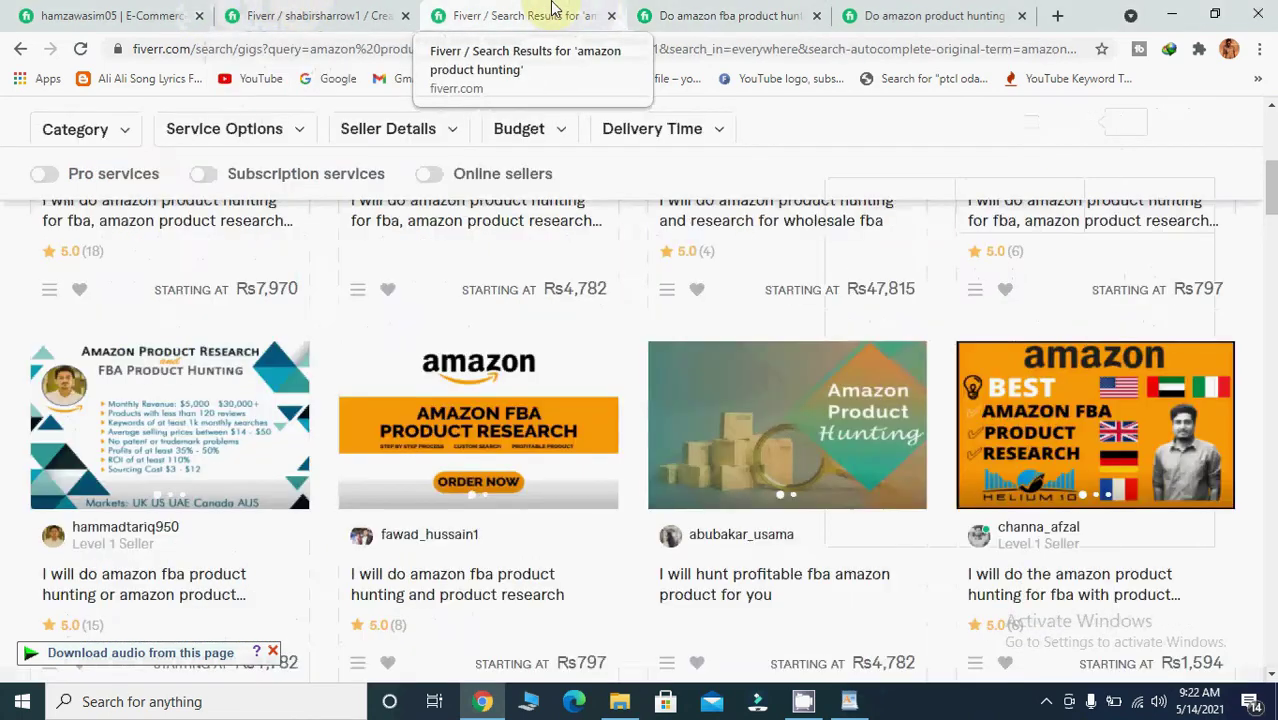
{"action": "left_click", "coordinate": [735, 10]}
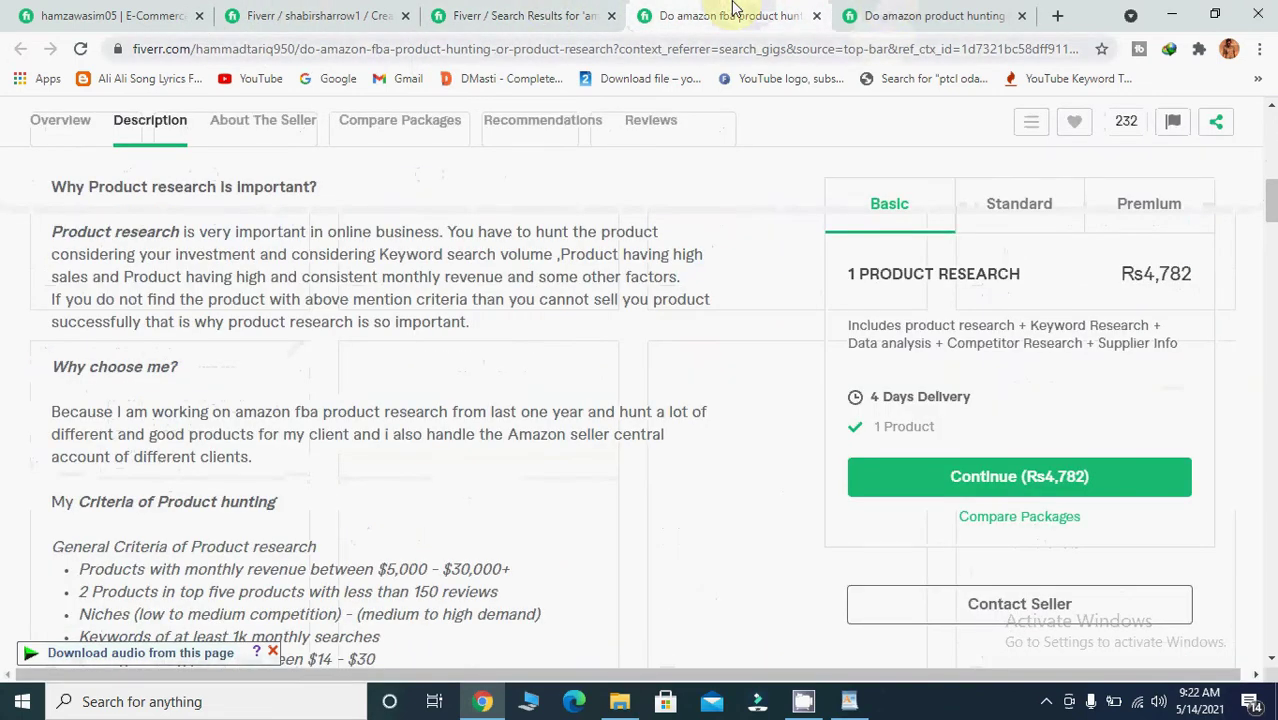
{"action": "left_click", "coordinate": [313, 8]}
{"action": "left_click", "coordinate": [540, 8]}
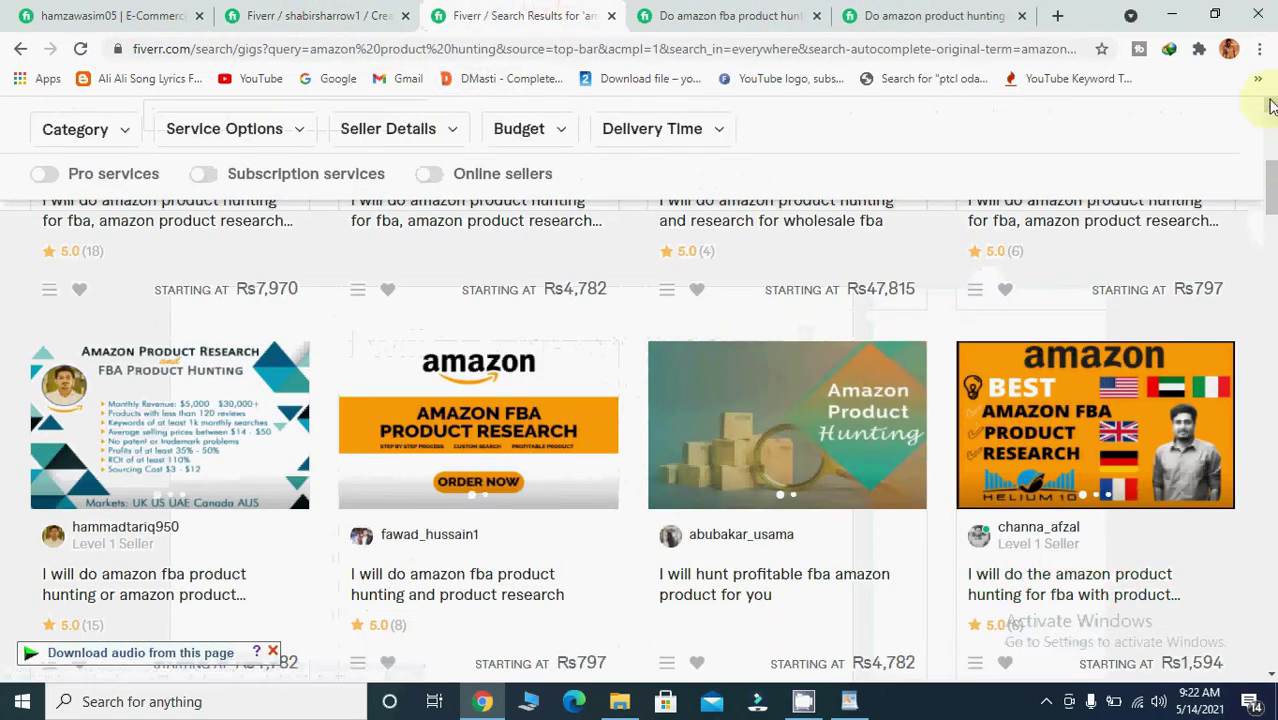
- Open the gig "I will do amazon product hunting for fba, amazon product research for private label" in a new tab and read its description
{"action": "scroll", "coordinate": [1268, 104], "scroll_direction": "up", "scroll_amount": 2}
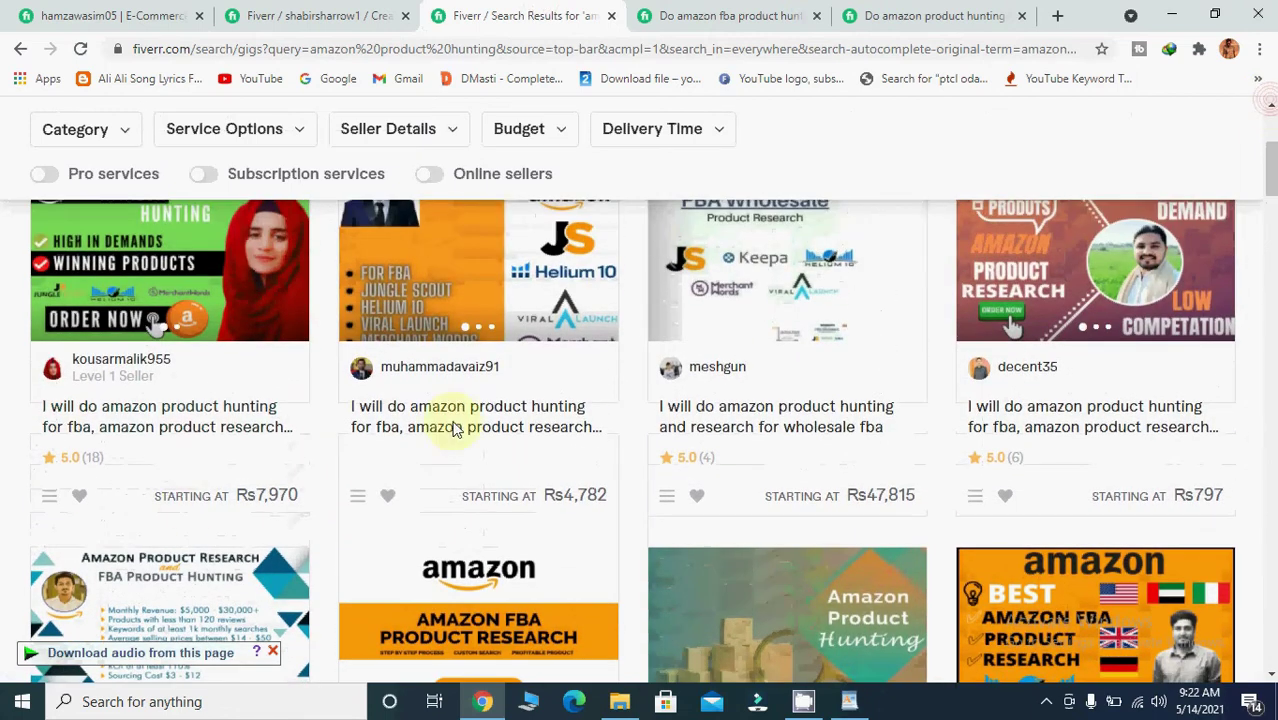
{"action": "right_click", "coordinate": [147, 420]}
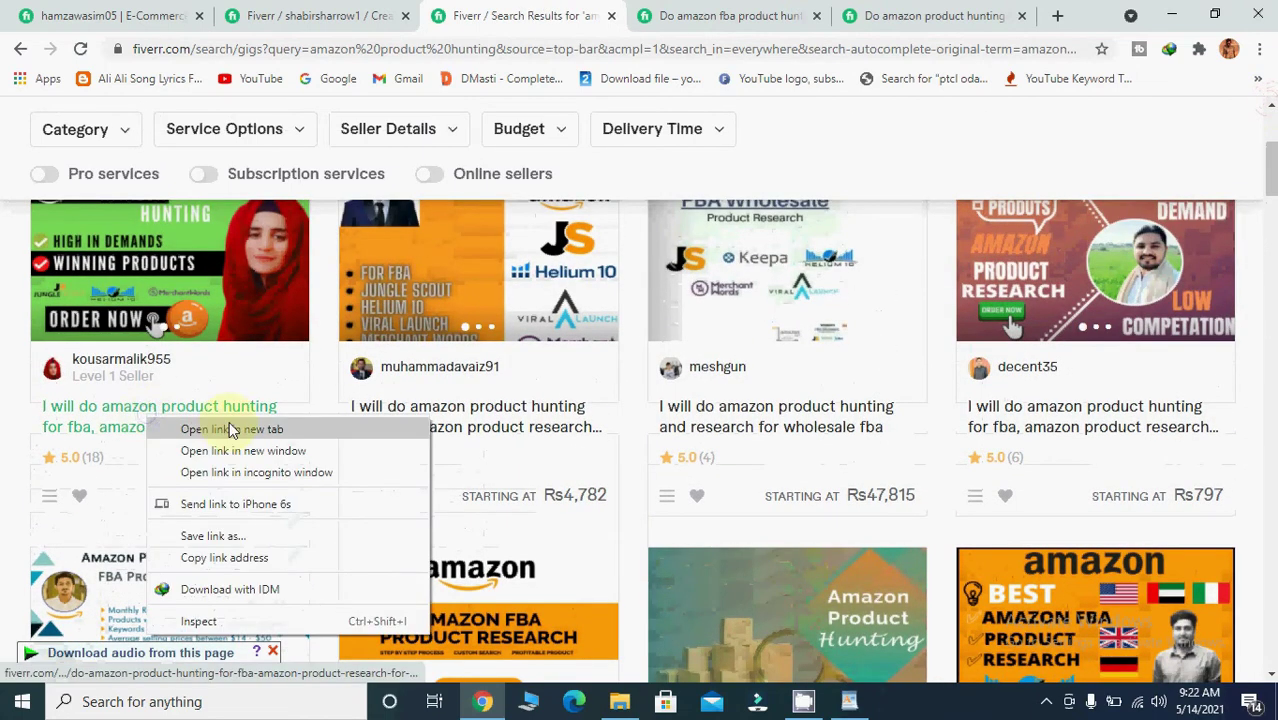
{"action": "left_click", "coordinate": [230, 429]}
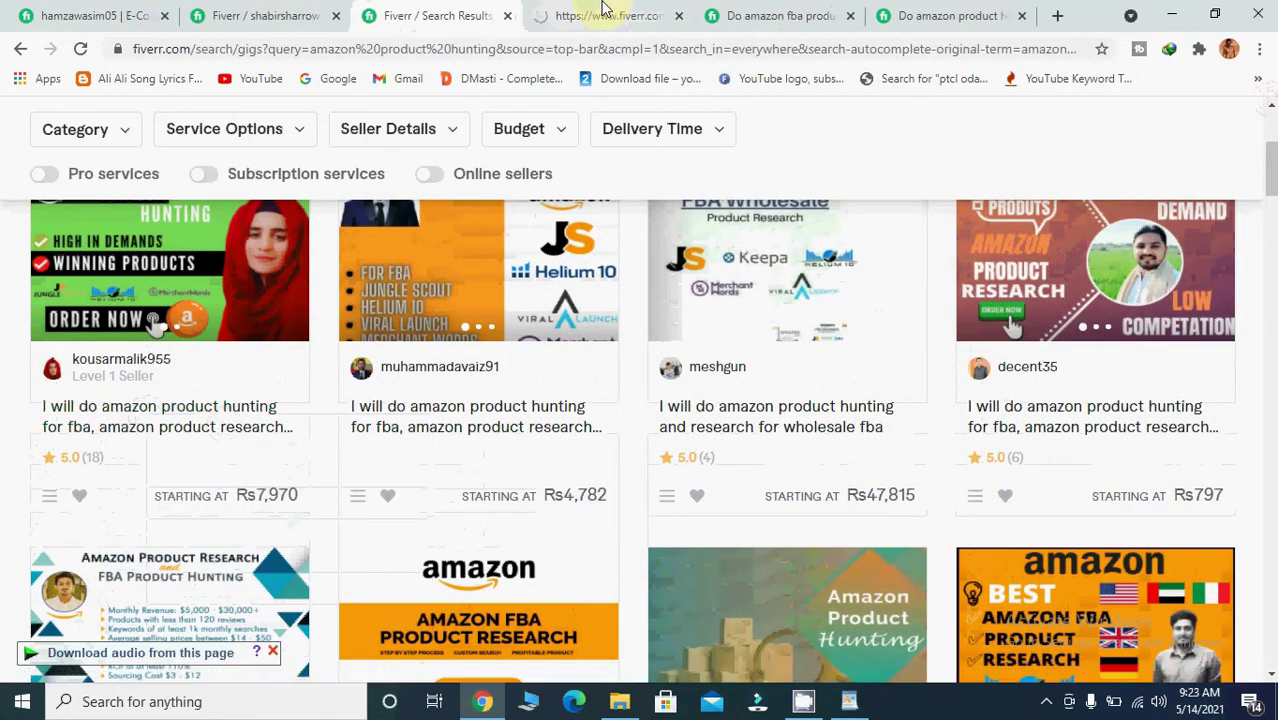
{"action": "left_click", "coordinate": [590, 14]}
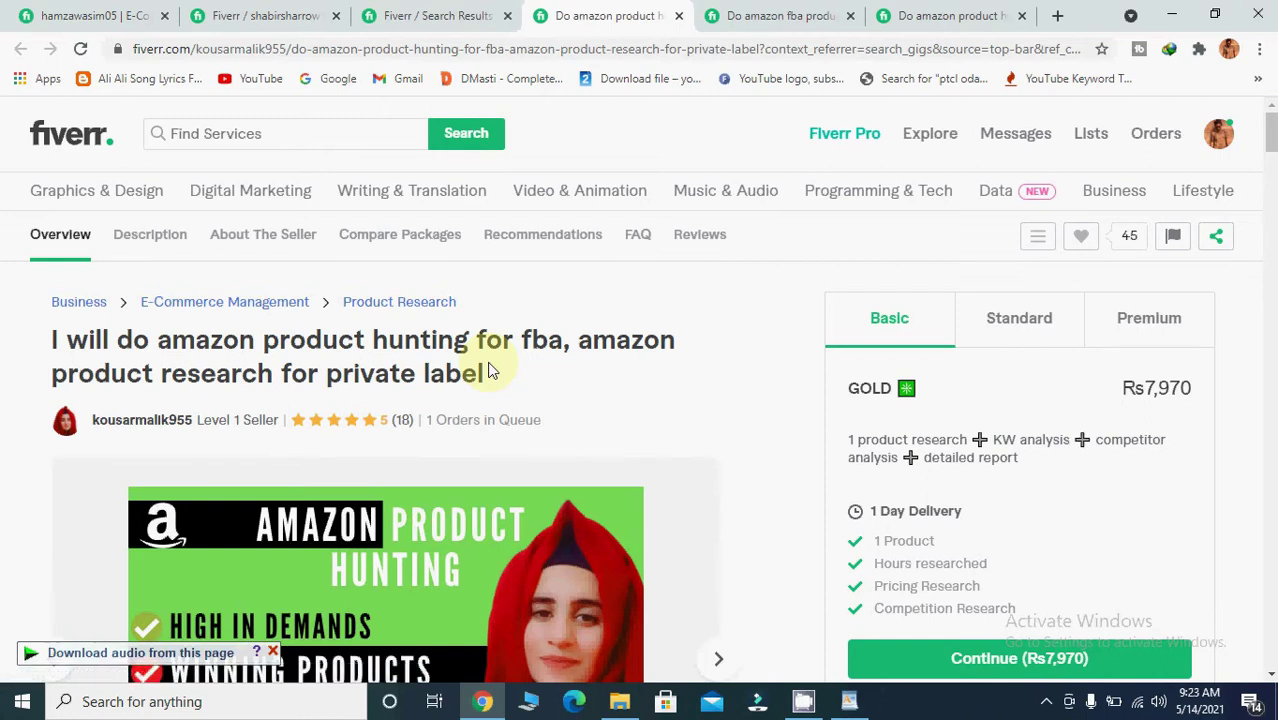
{"action": "scroll", "coordinate": [1271, 674], "scroll_direction": "down", "scroll_amount": 8}
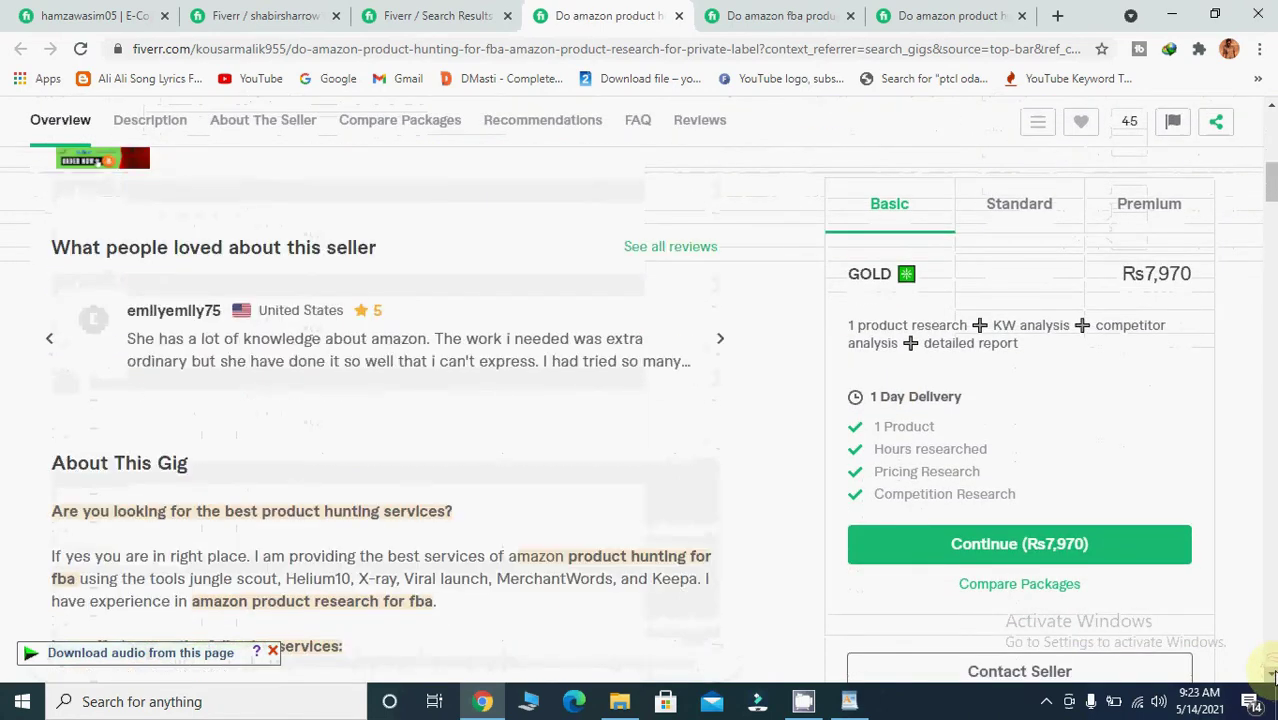
{"action": "scroll", "coordinate": [1271, 674], "scroll_direction": "down", "scroll_amount": 2}
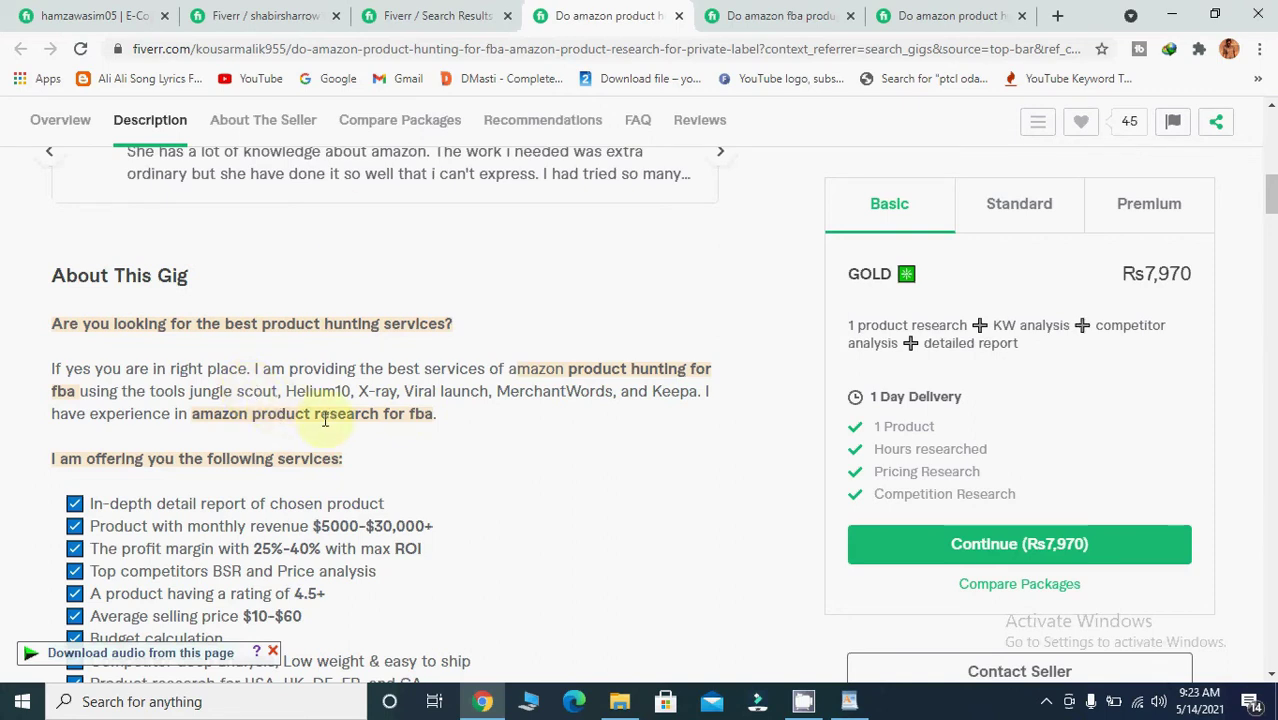
- Revisit the search results and the amazon fba product hunting gig, and read its "Why choose me?" paragraph
{"action": "left_click", "coordinate": [428, 15]}
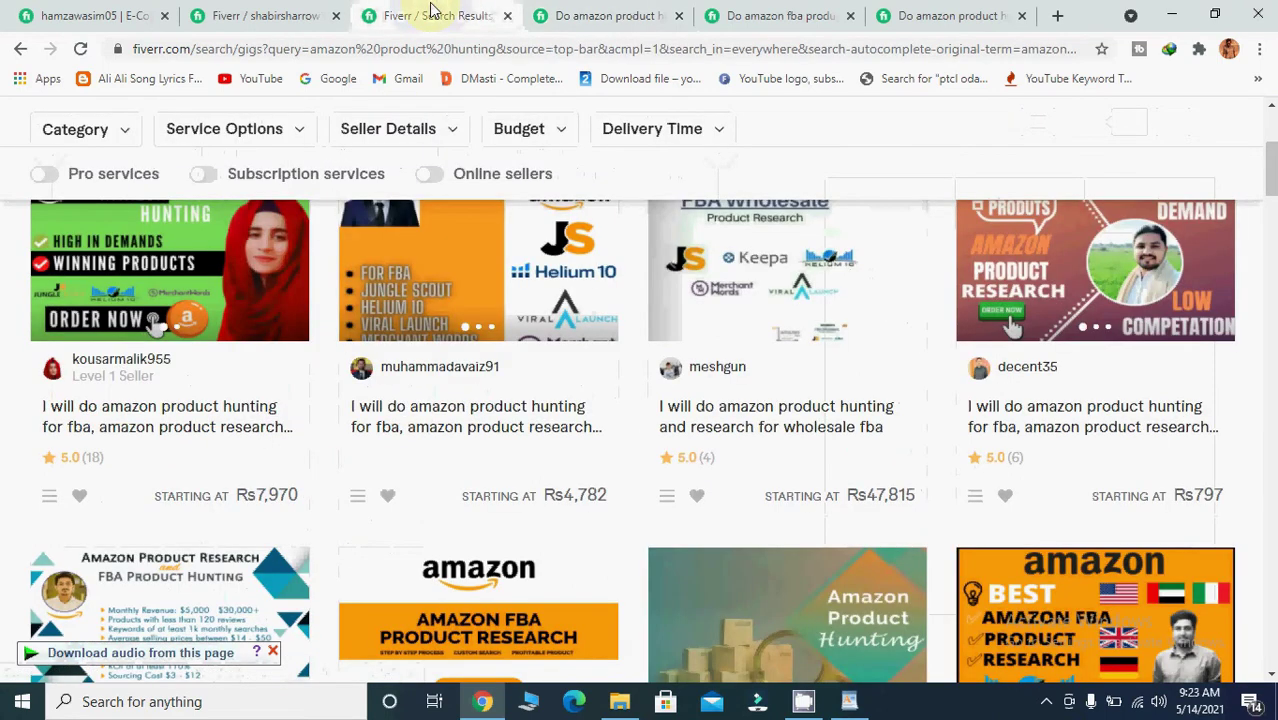
{"action": "left_click", "coordinate": [800, 13]}
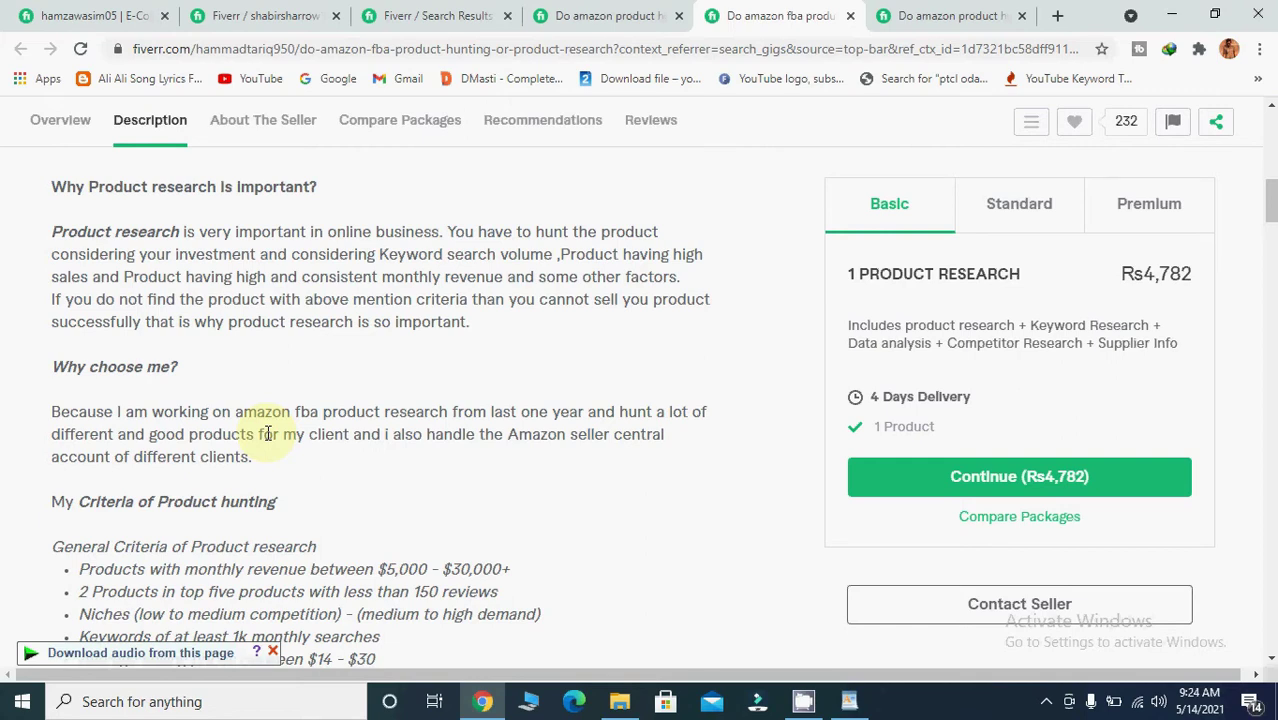
{"action": "left_click_drag", "start_coordinate": [212, 413], "coordinate": [147, 410]}
{"action": "left_click", "coordinate": [178, 376]}
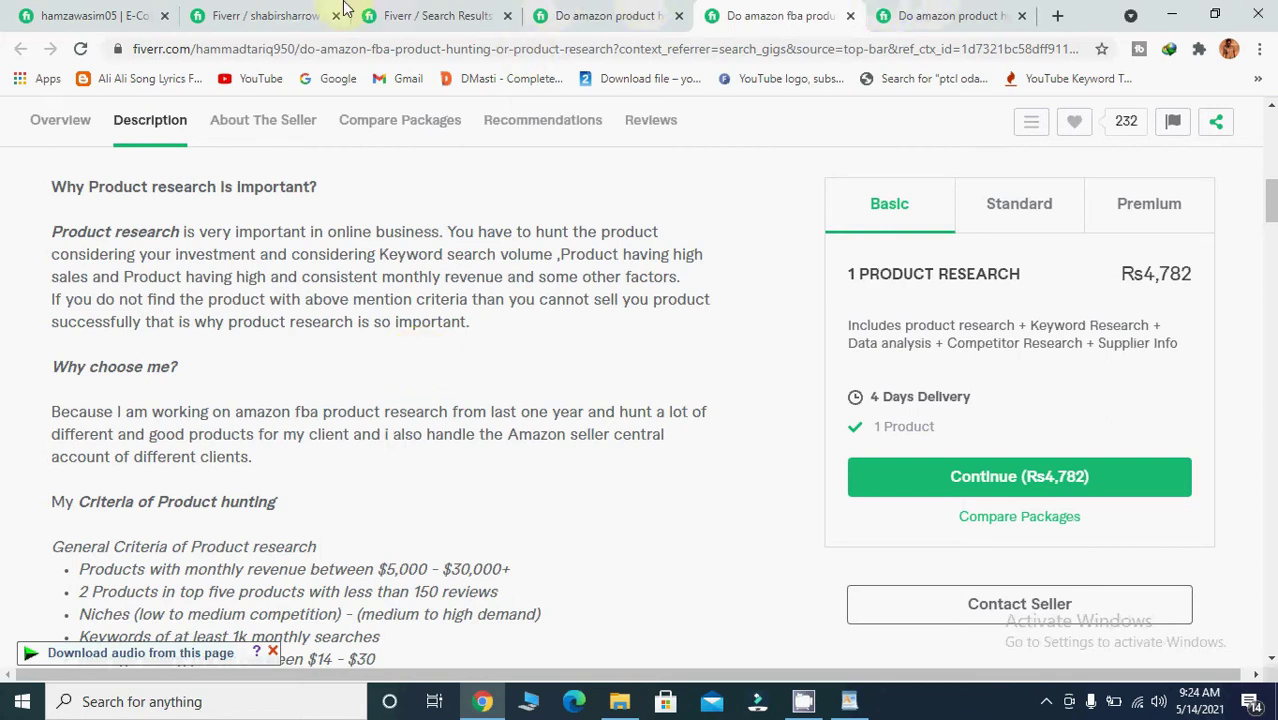
- Return to the new gig form and choose the suggested category Business > E-Commerce Management
{"action": "left_click", "coordinate": [258, 12]}
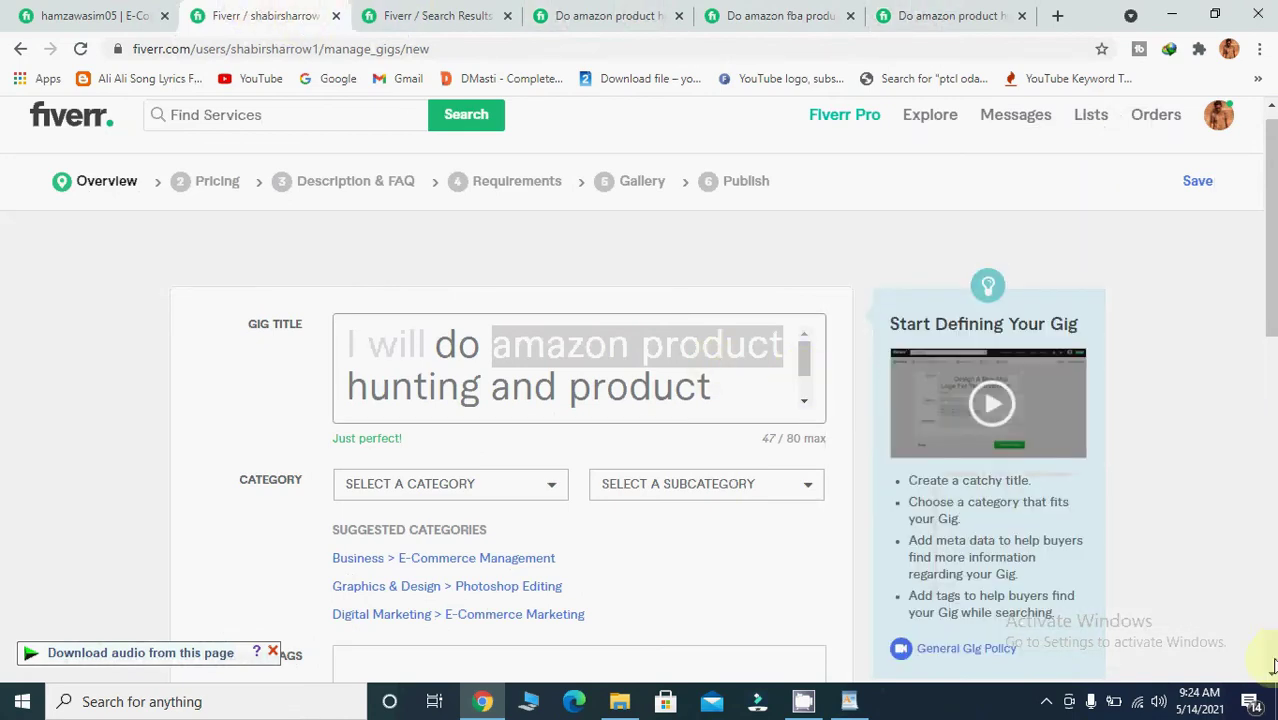
{"action": "scroll", "coordinate": [1272, 676], "scroll_direction": "down", "scroll_amount": 3}
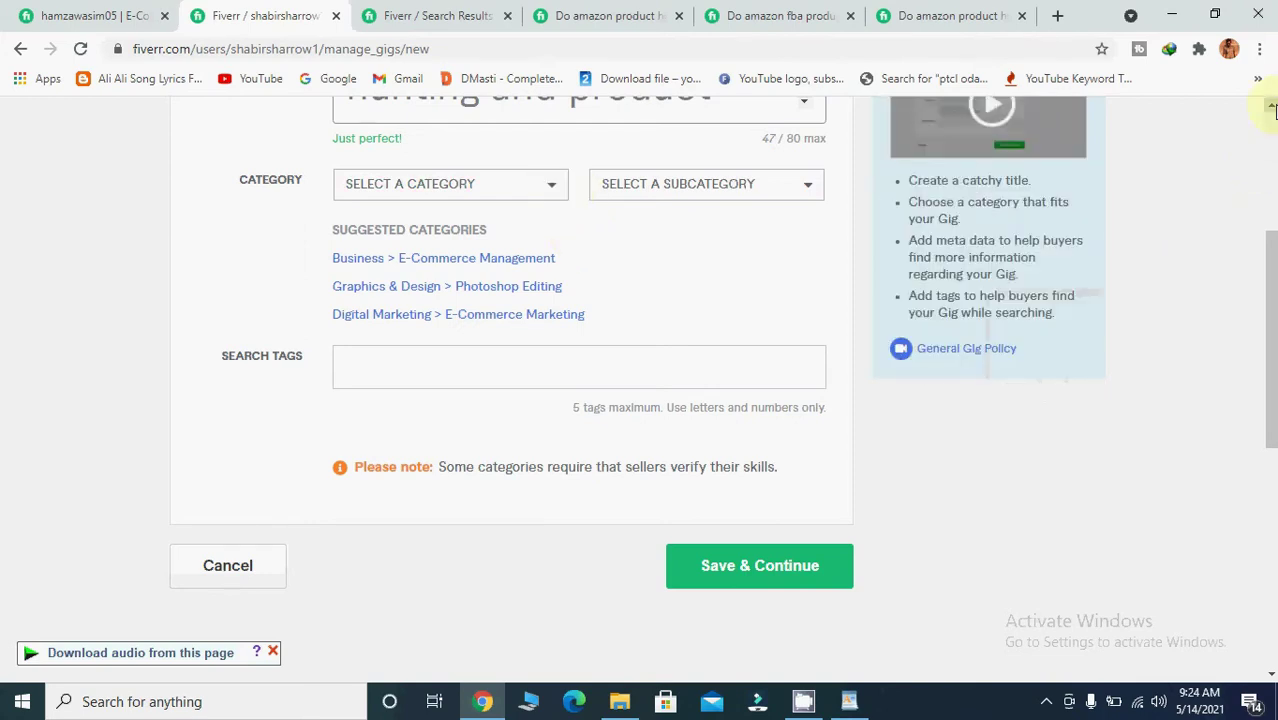
{"action": "left_click", "coordinate": [1271, 105]}
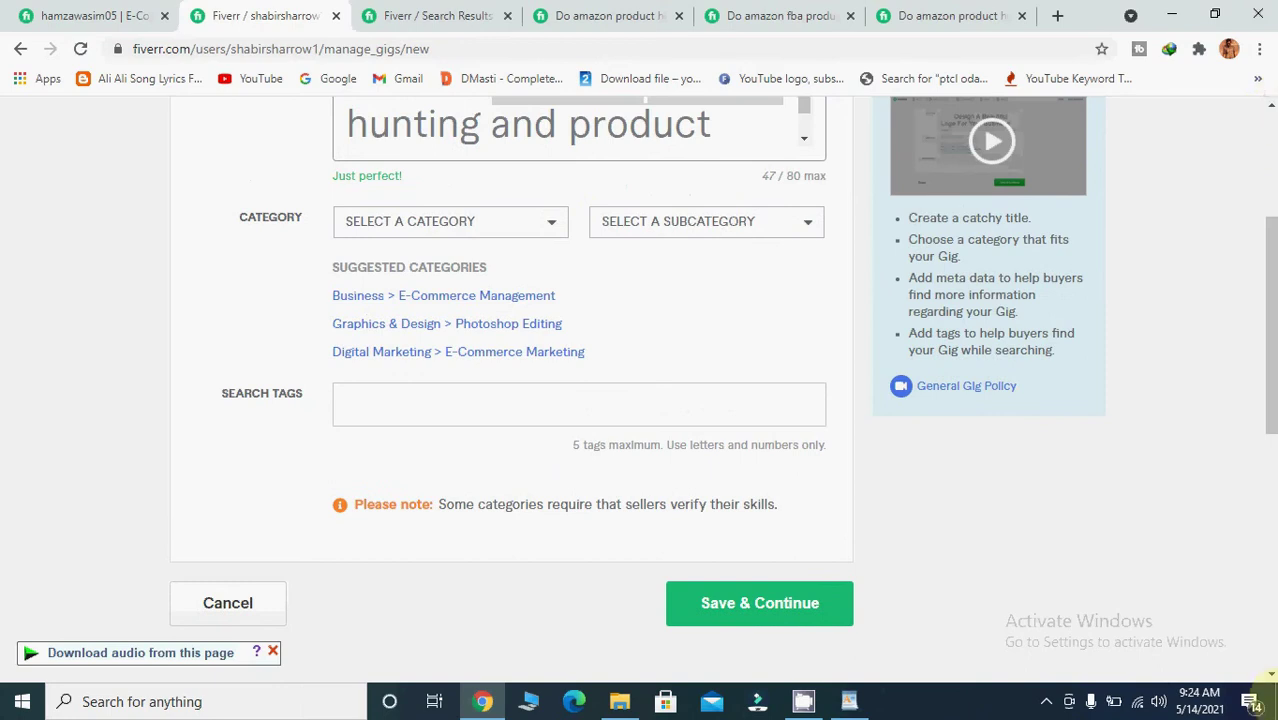
{"action": "scroll", "coordinate": [1272, 672], "scroll_direction": "down", "scroll_amount": 5}
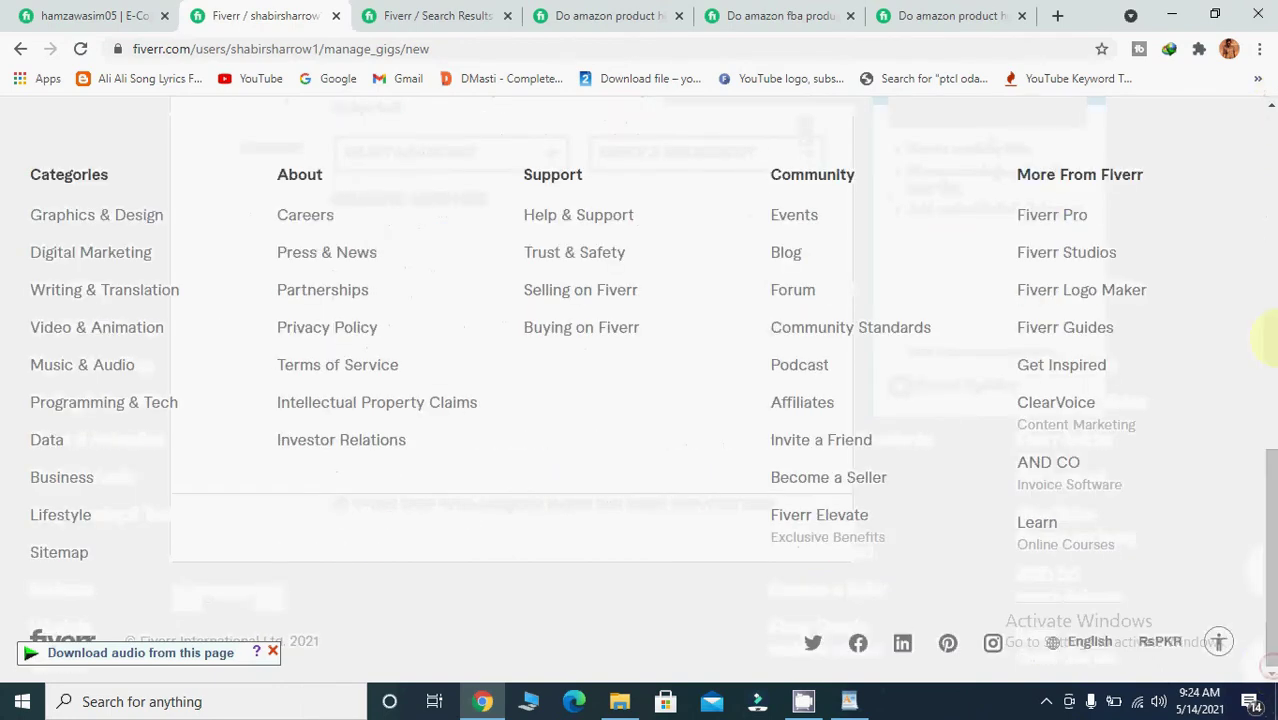
{"action": "left_click", "coordinate": [1271, 110]}
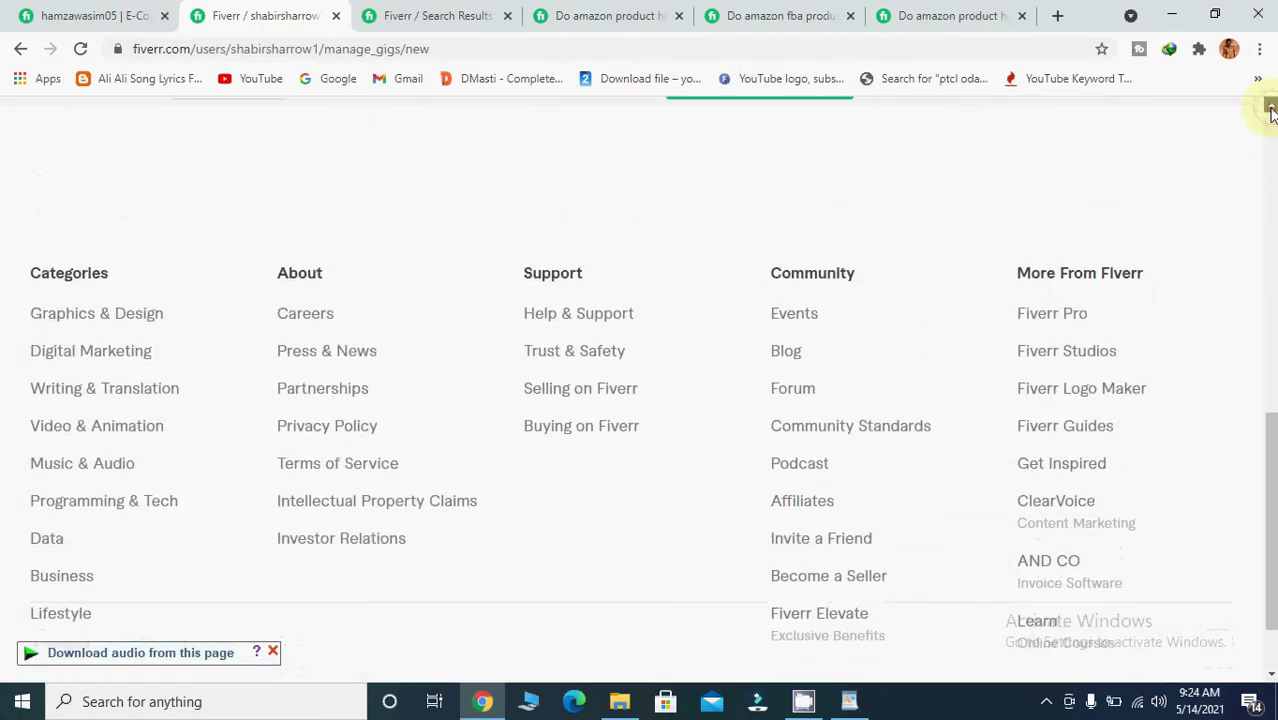
{"action": "left_click_drag", "start_coordinate": [1271, 110], "coordinate": [1271, 110]}
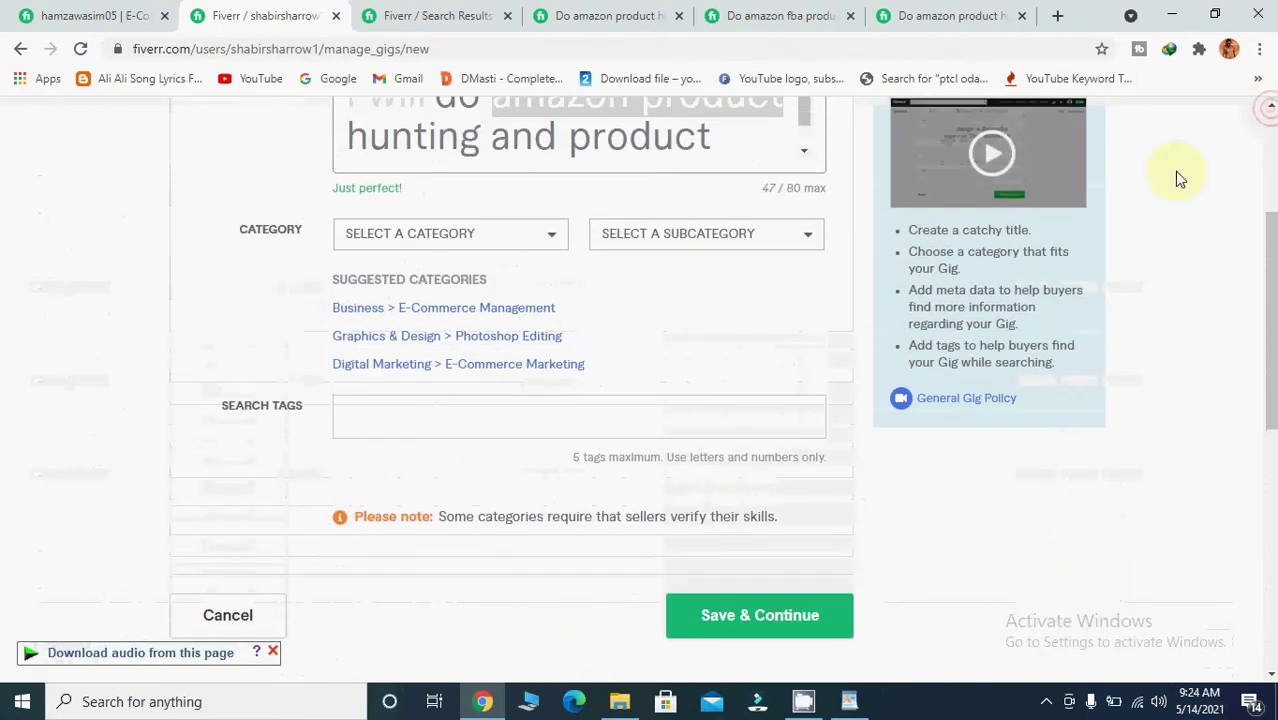
{"action": "left_click", "coordinate": [493, 312]}
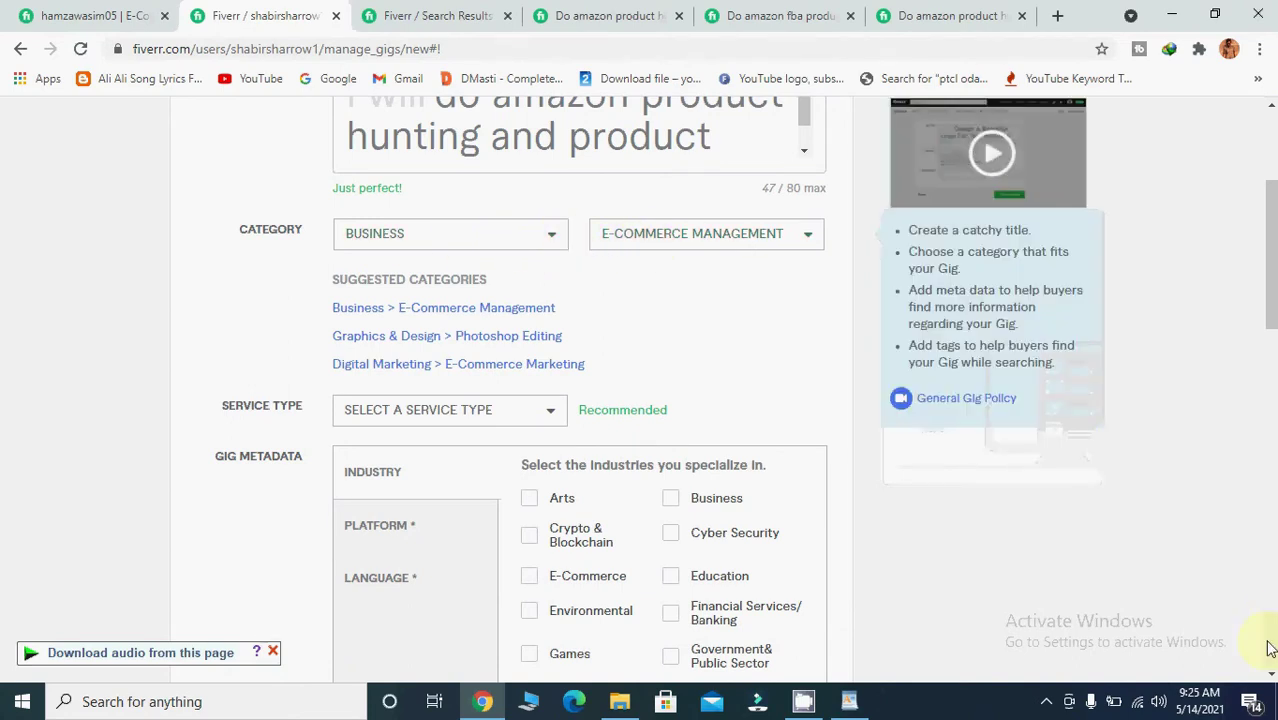
- In the gig metadata, select E-Commerce and Business as industries and Amazon as the platform
{"action": "left_click", "coordinate": [1270, 676]}
{"action": "scroll", "coordinate": [1270, 678], "scroll_direction": "down", "scroll_amount": 2}
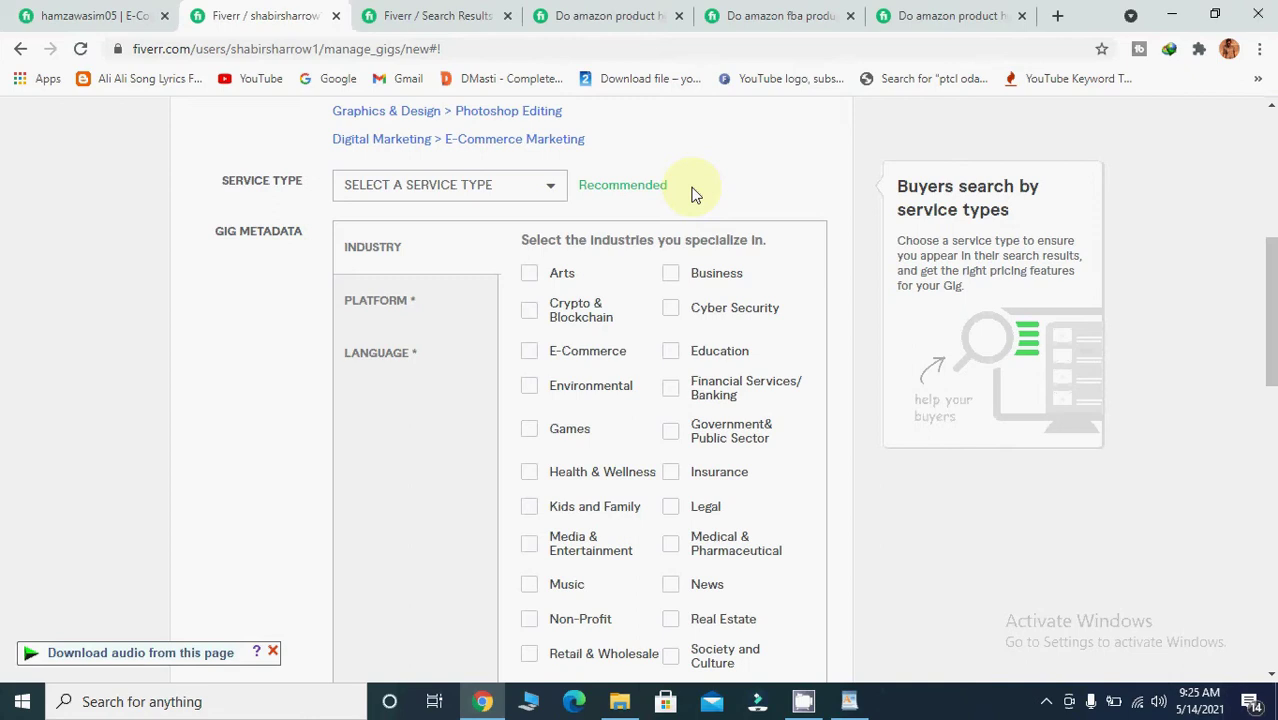
{"action": "left_click", "coordinate": [531, 361]}
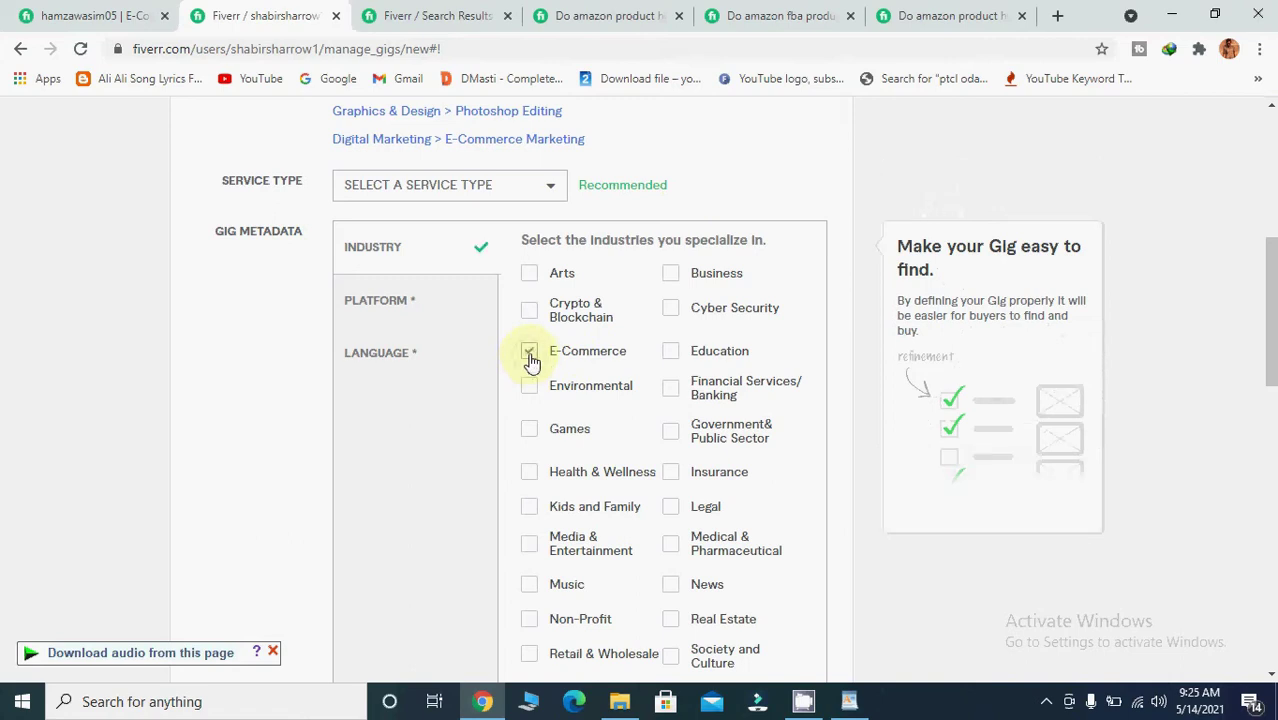
{"action": "left_click", "coordinate": [671, 276]}
{"action": "left_click", "coordinate": [389, 305]}
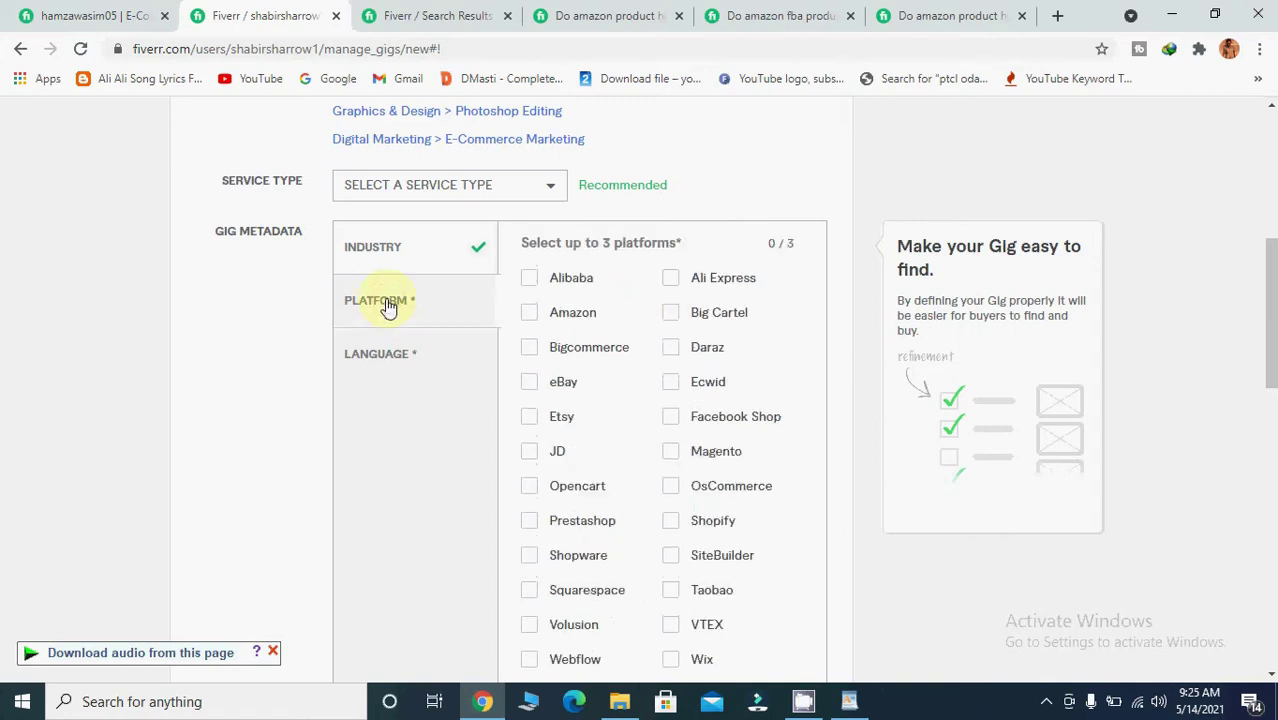
{"action": "left_click", "coordinate": [531, 316]}
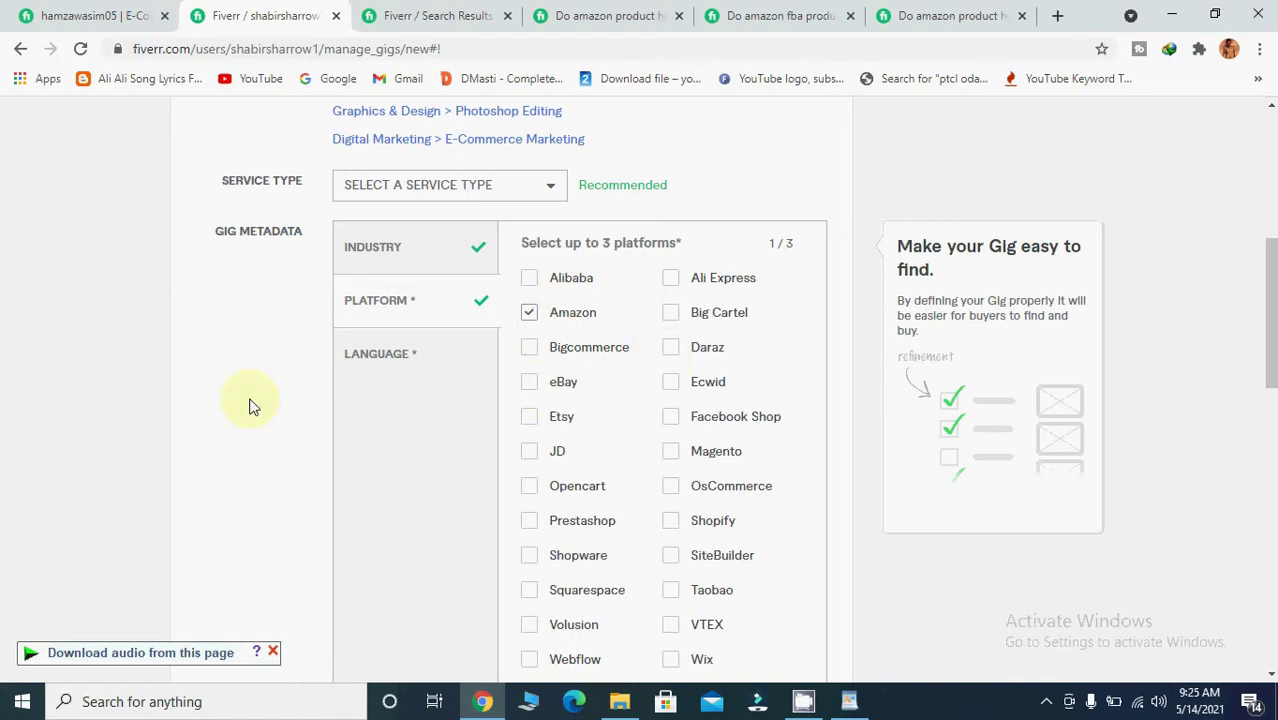
- Set the gig metadata language to English and enable the option to suggest another language
{"action": "left_click", "coordinate": [370, 355]}
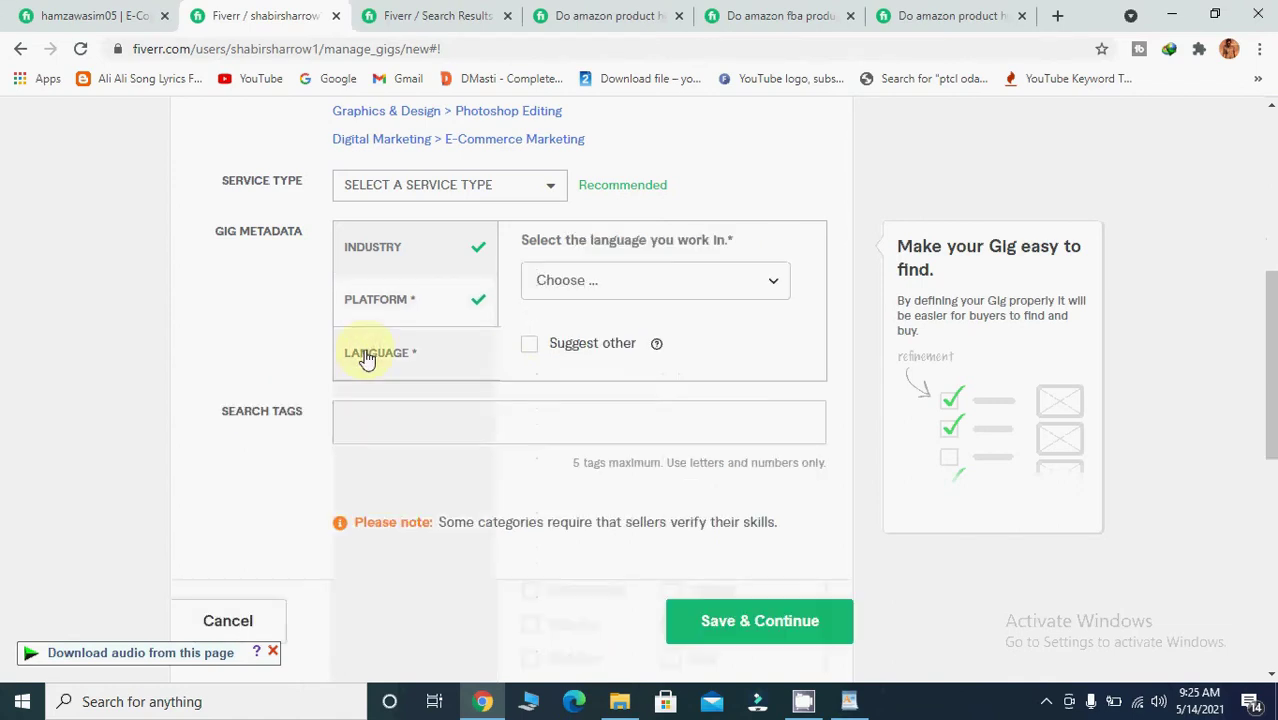
{"action": "left_click", "coordinate": [776, 284]}
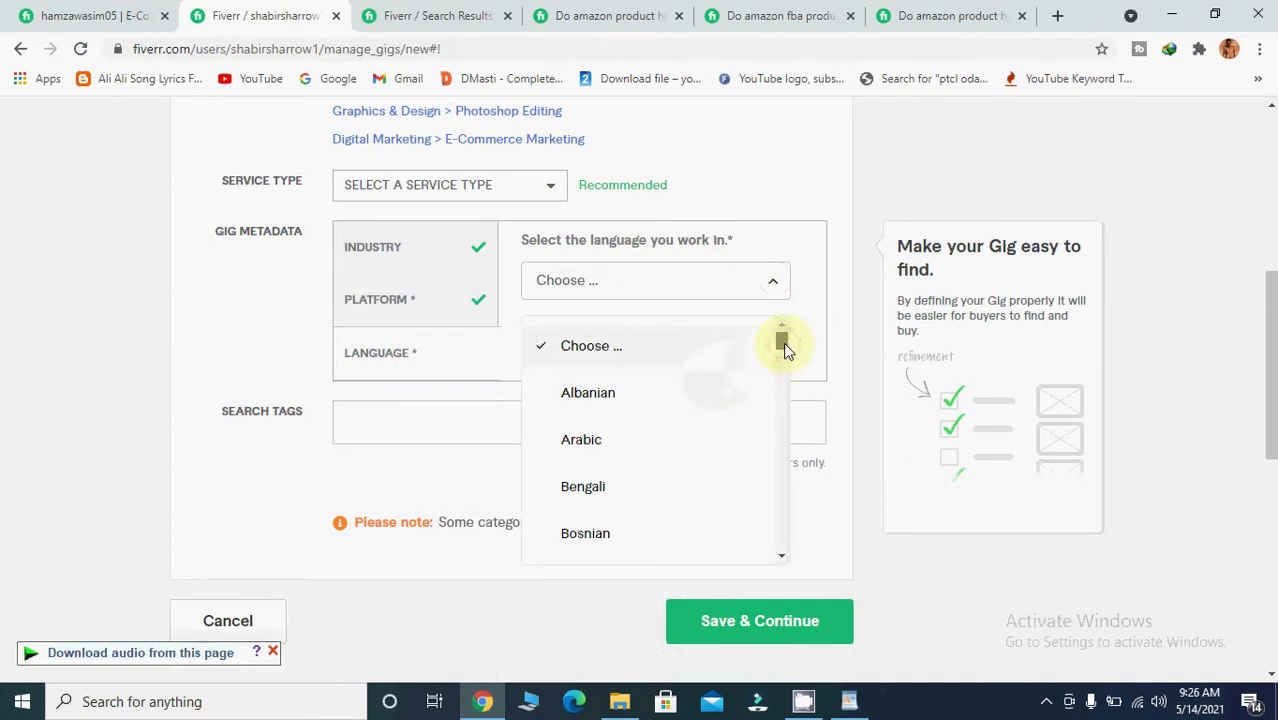
{"action": "left_click_drag", "start_coordinate": [782, 345], "coordinate": [782, 388]}
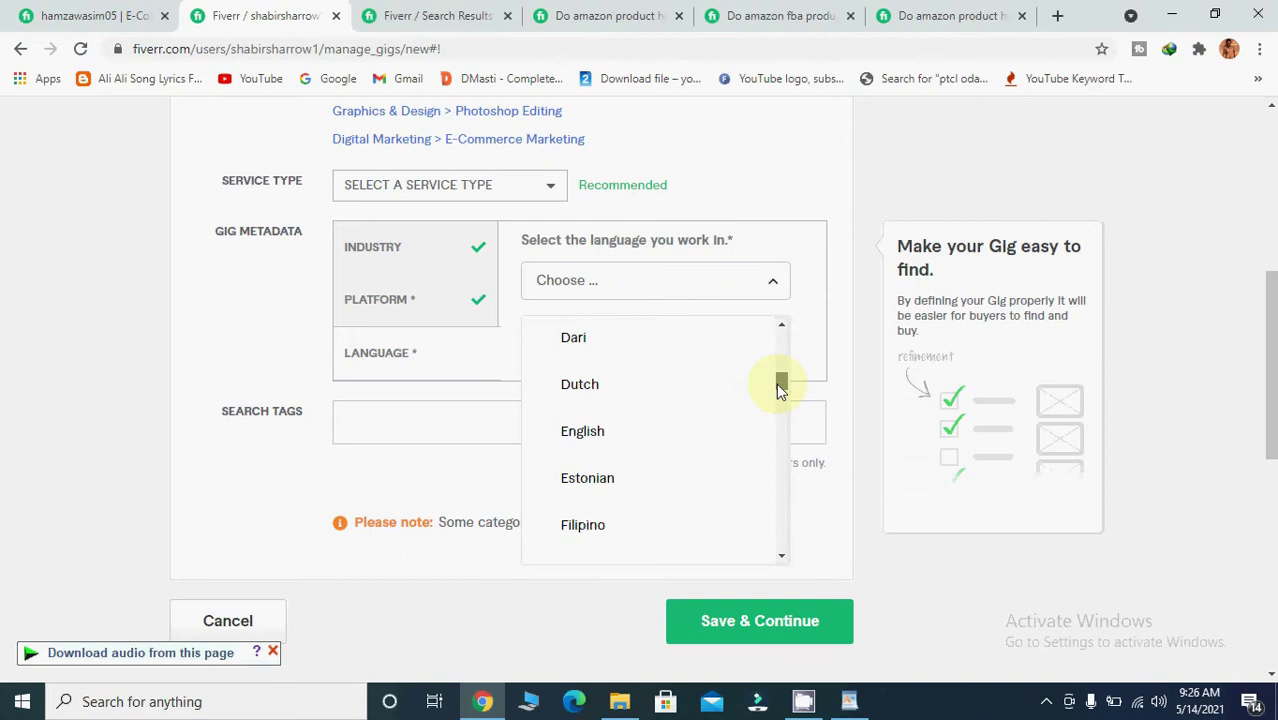
{"action": "left_click", "coordinate": [626, 432]}
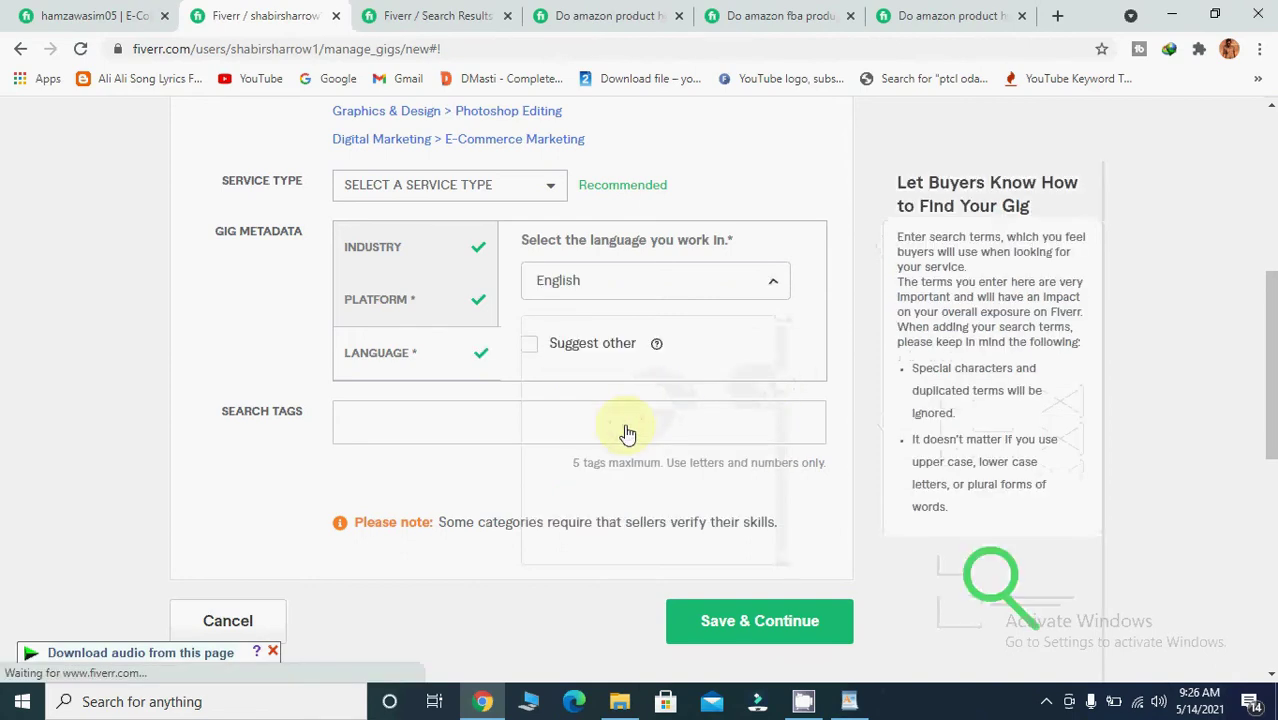
{"action": "left_click", "coordinate": [529, 344]}
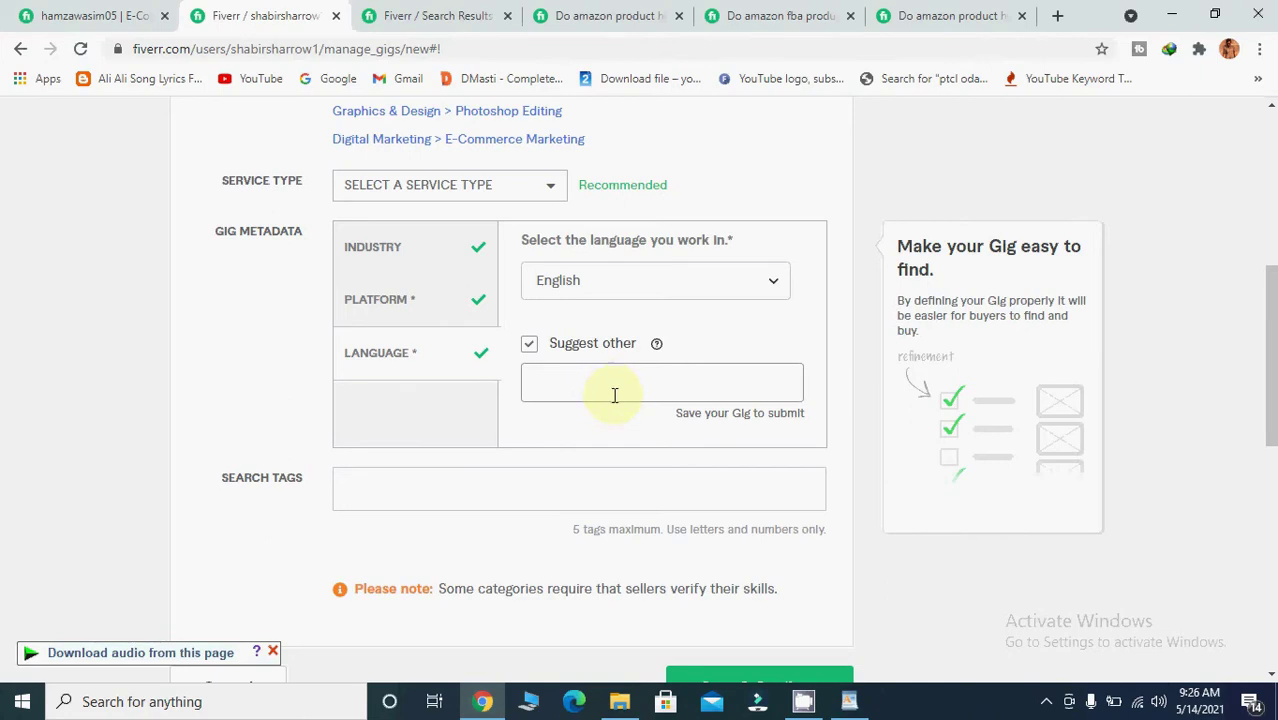
- For the empty search tags field, examine the Related Tags of the opened amazon fba product hunting gig
{"action": "scroll", "coordinate": [1266, 668], "scroll_direction": "down", "scroll_amount": 2}
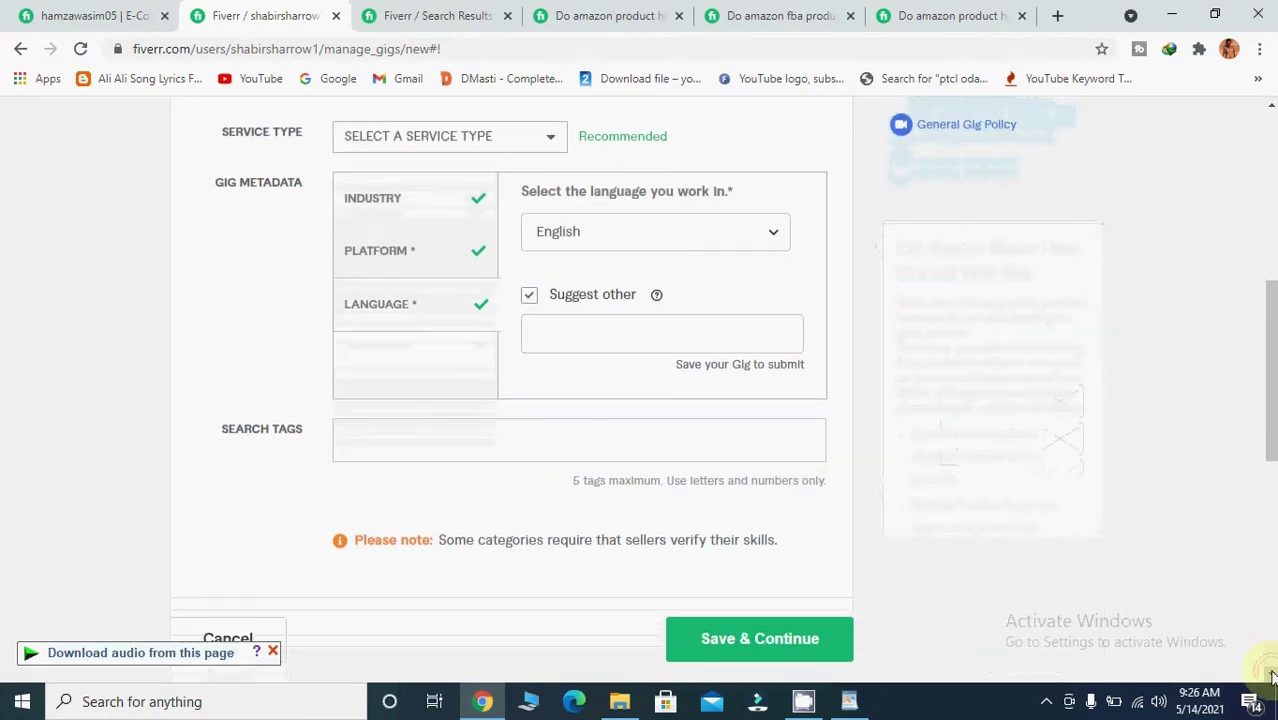
{"action": "left_click", "coordinate": [385, 337]}
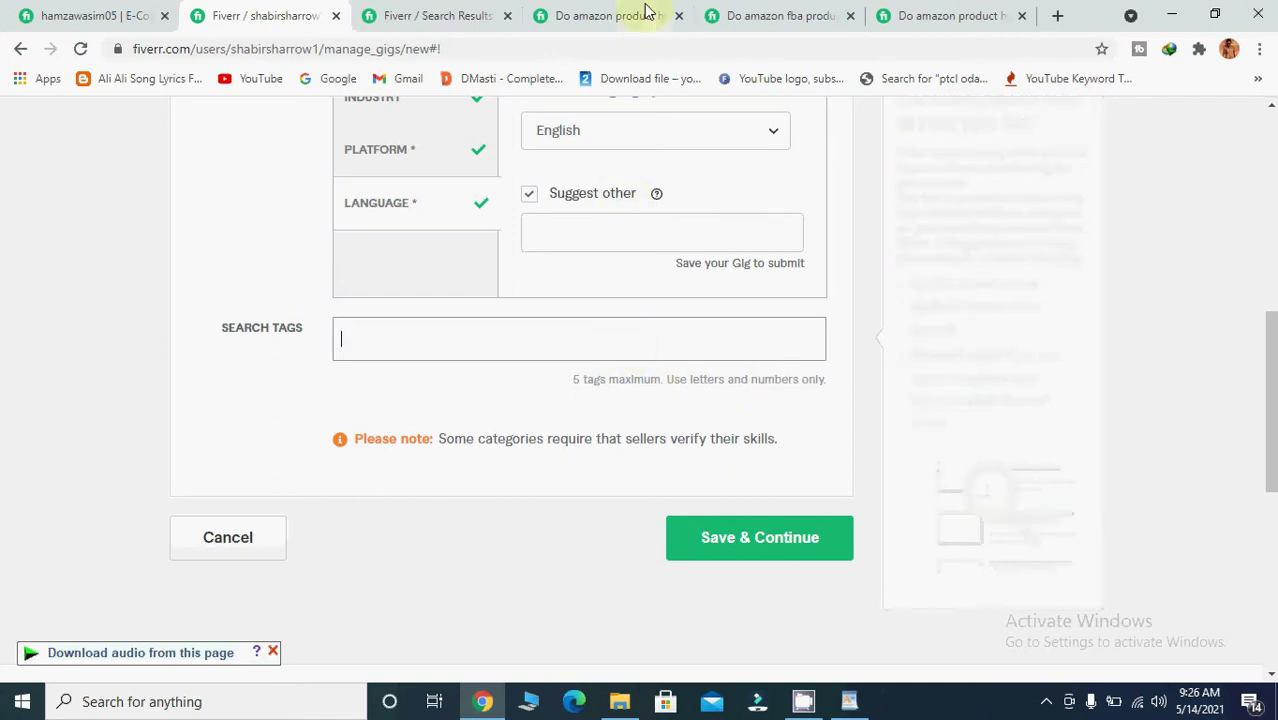
{"action": "left_click", "coordinate": [783, 12]}
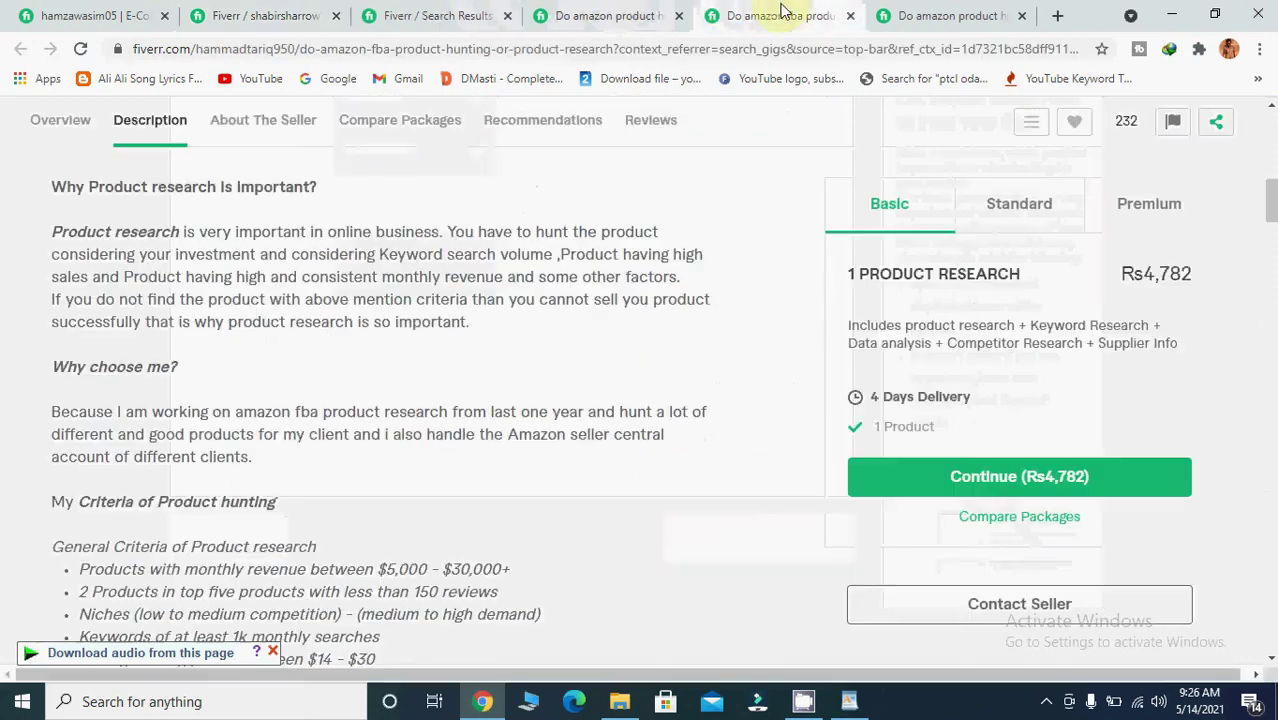
{"action": "left_click", "coordinate": [1270, 659]}
{"action": "left_click_drag", "start_coordinate": [1270, 659], "coordinate": [1270, 659]}
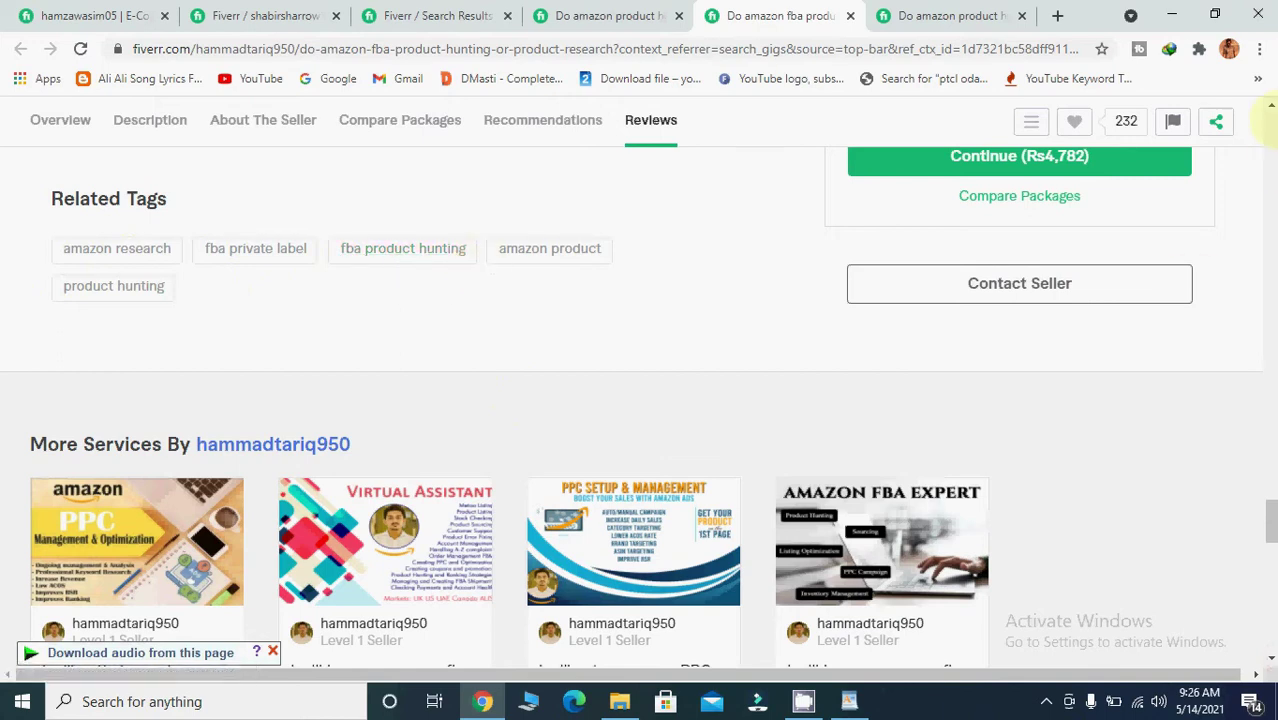
{"action": "left_click", "coordinate": [1270, 106]}
{"action": "left_click_drag", "start_coordinate": [1270, 106], "coordinate": [1270, 106]}
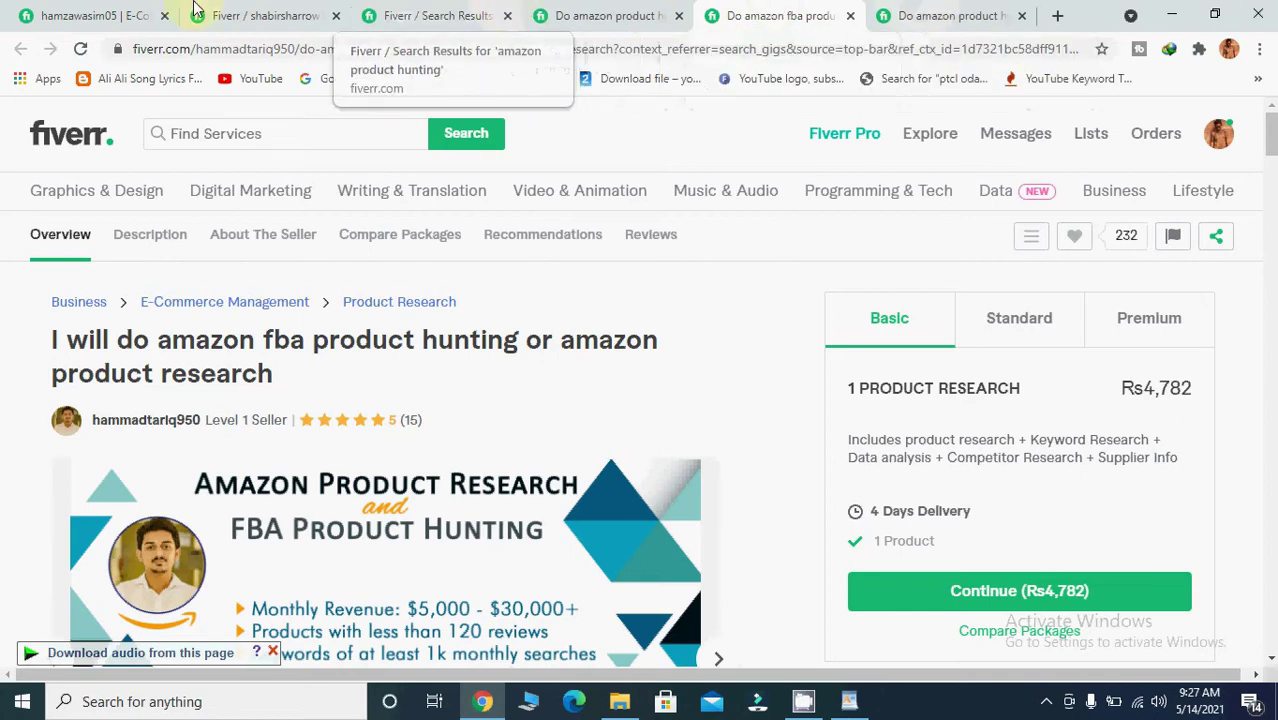
- In the amazon product hunting search results, replace the search query with "amazon" to examine the suggested services
{"action": "left_click", "coordinate": [265, 8]}
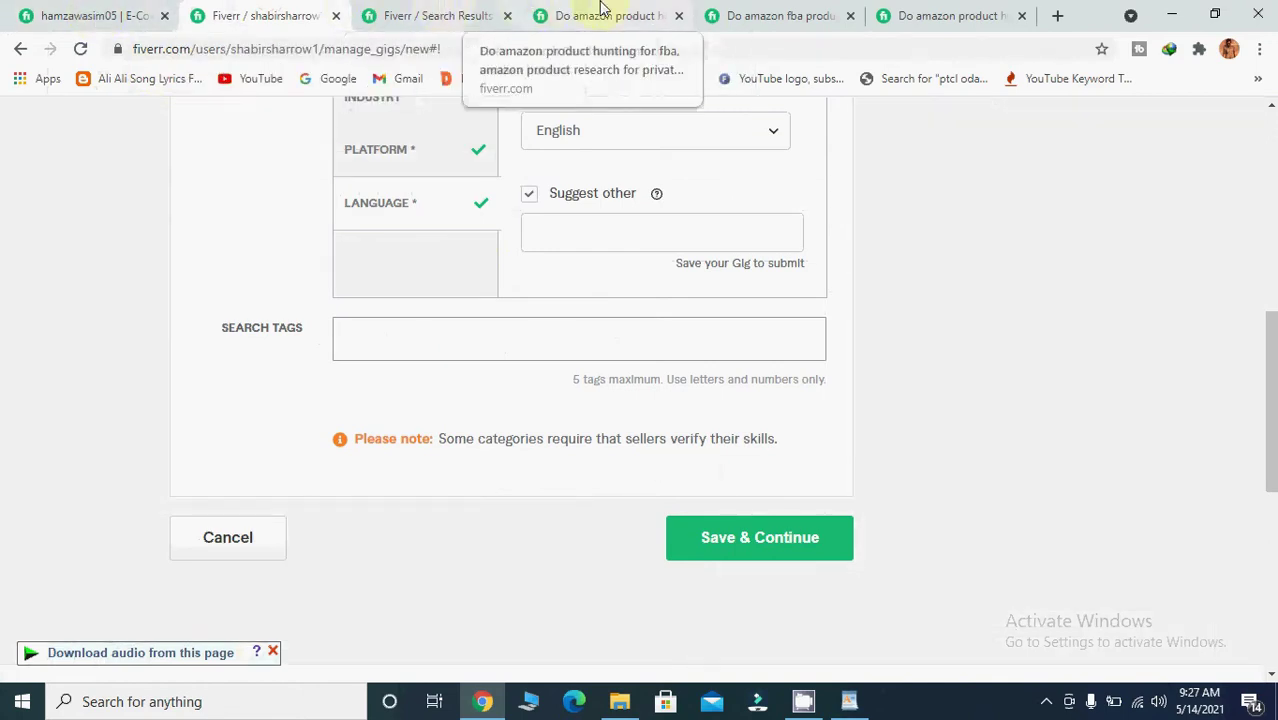
{"action": "left_click", "coordinate": [398, 13]}
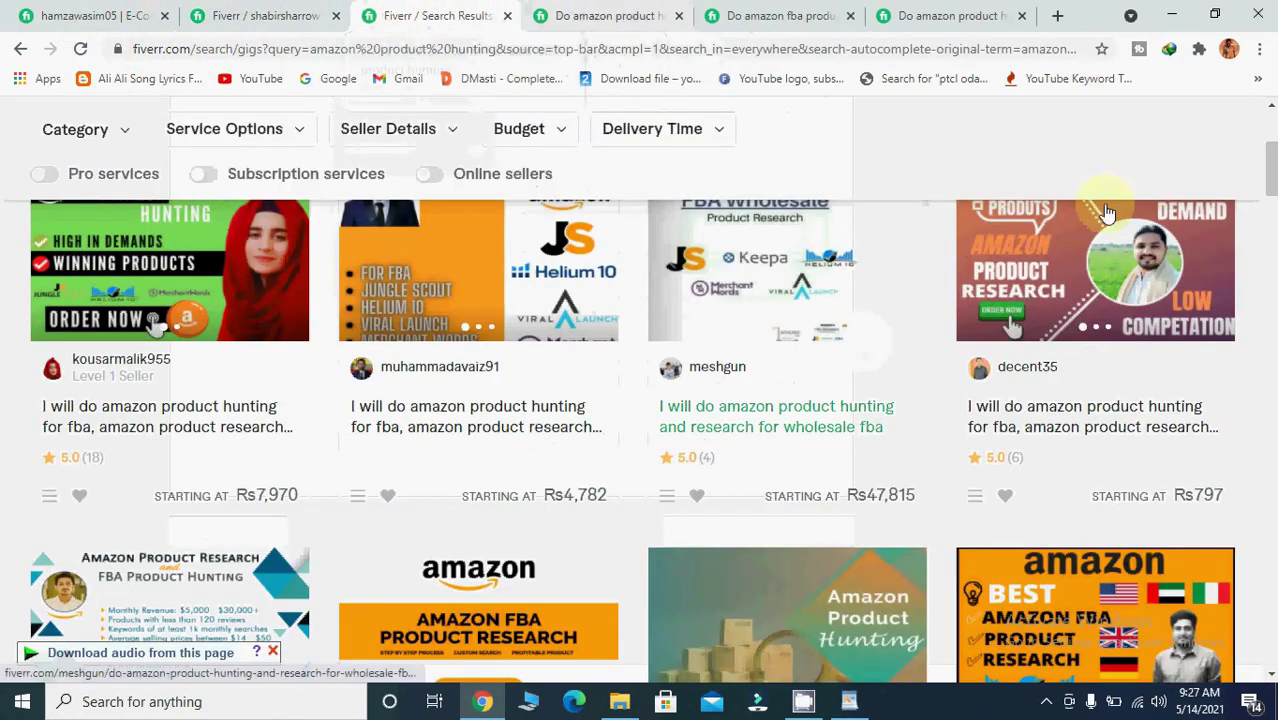
{"action": "scroll", "coordinate": [1272, 114], "scroll_direction": "up", "scroll_amount": 2}
{"action": "scroll", "coordinate": [1272, 114], "scroll_direction": "up", "scroll_amount": 2}
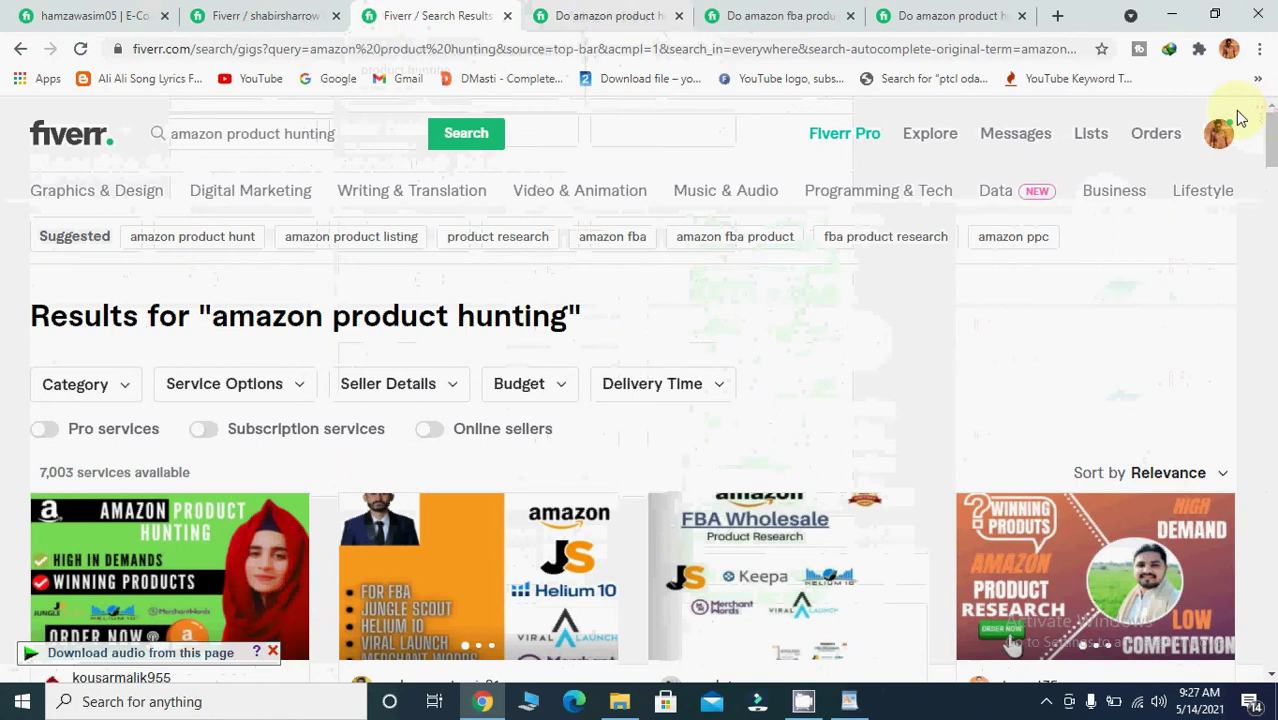
{"action": "left_click", "coordinate": [370, 134]}
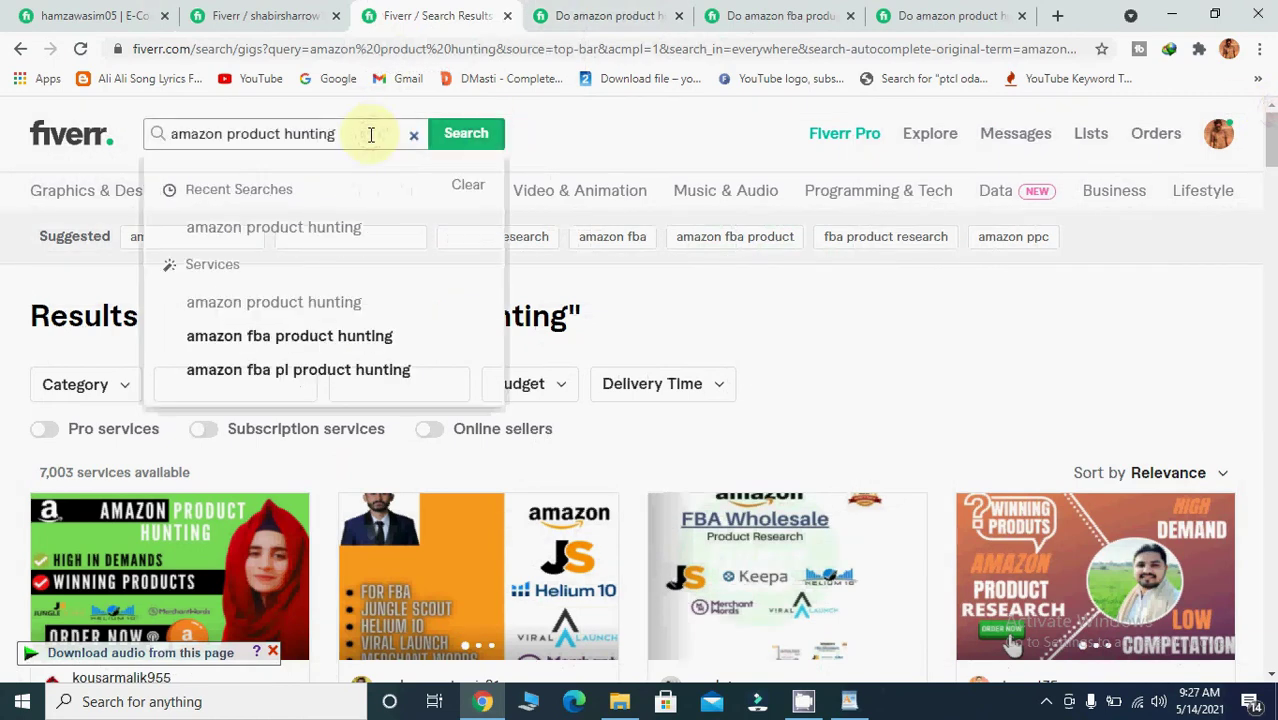
{"action": "key", "text": "BackSpace"}
{"action": "key", "text": "BackSpace"}
{"action": "key", "text": "BackSpace"}
{"action": "key", "text": "BackSpace"}
{"action": "key", "text": "BackSpace"}
{"action": "key", "text": "BackSpace"}
{"action": "key", "text": "BackSpace"}
{"action": "key", "text": "BackSpace"}
{"action": "key", "text": "BackSpace"}
{"action": "key", "text": "BackSpace"}
{"action": "key", "text": "BackSpace"}
{"action": "key", "text": "BackSpace"}
{"action": "key", "text": "BackSpace"}
{"action": "key", "text": "BackSpace"}
{"action": "key", "text": "BackSpace"}
{"action": "key", "text": "BackSpace"}
{"action": "key", "text": "BackSpace"}
{"action": "key", "text": "BackSpace"}
{"action": "key", "text": "BackSpace"}
{"action": "key", "text": "BackSpace"}
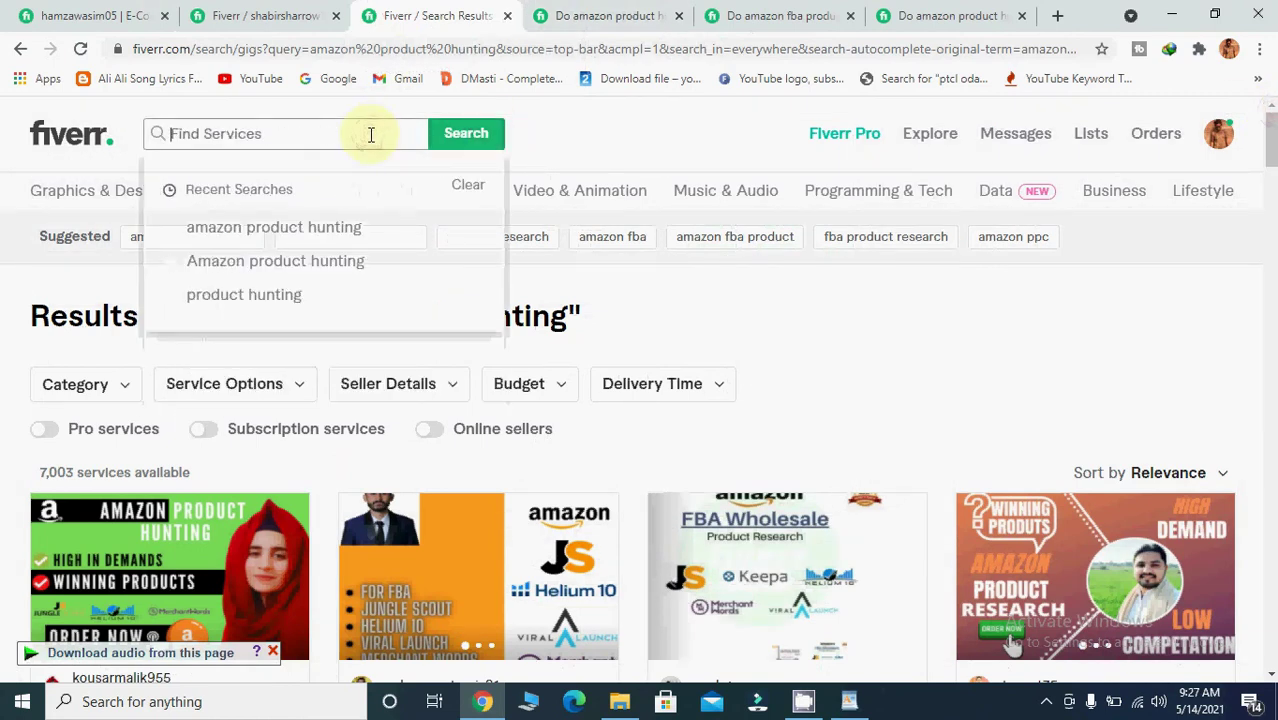
{"action": "type", "text": "amazon"}
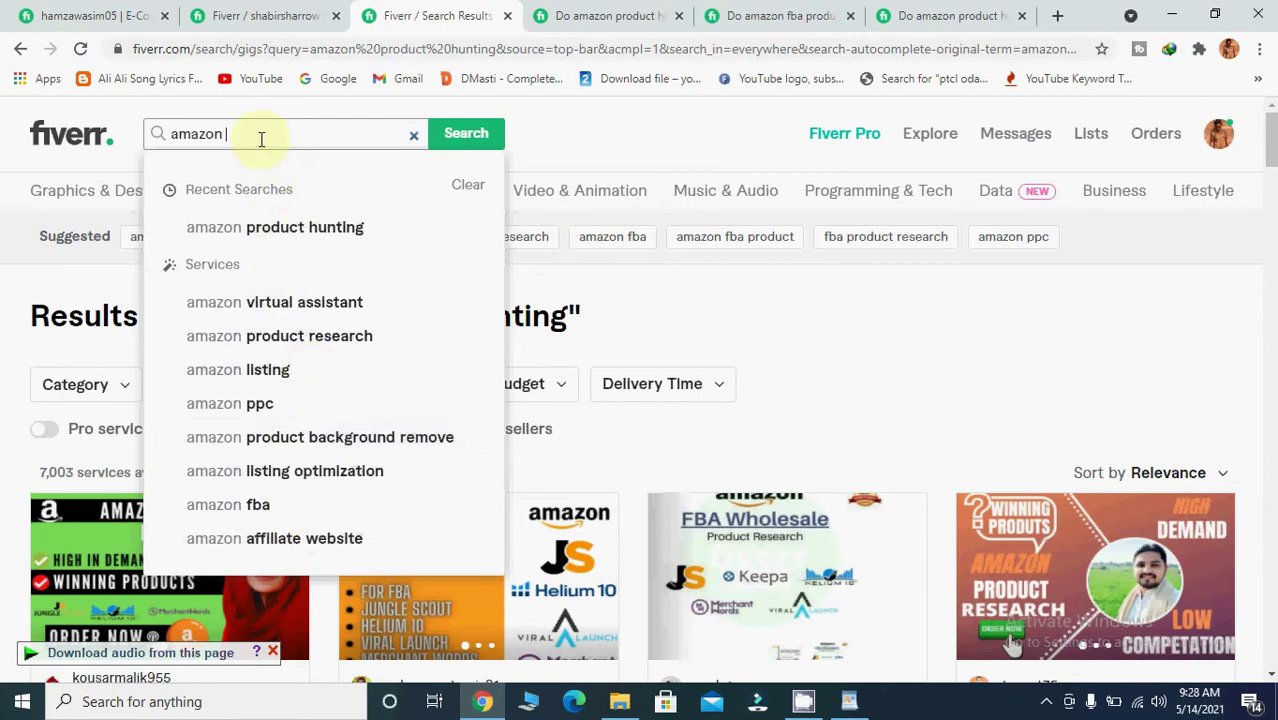
- Extend the search query with the product hunting keywords to examine the more specific service suggestions
{"action": "type", "text": "produtc"}
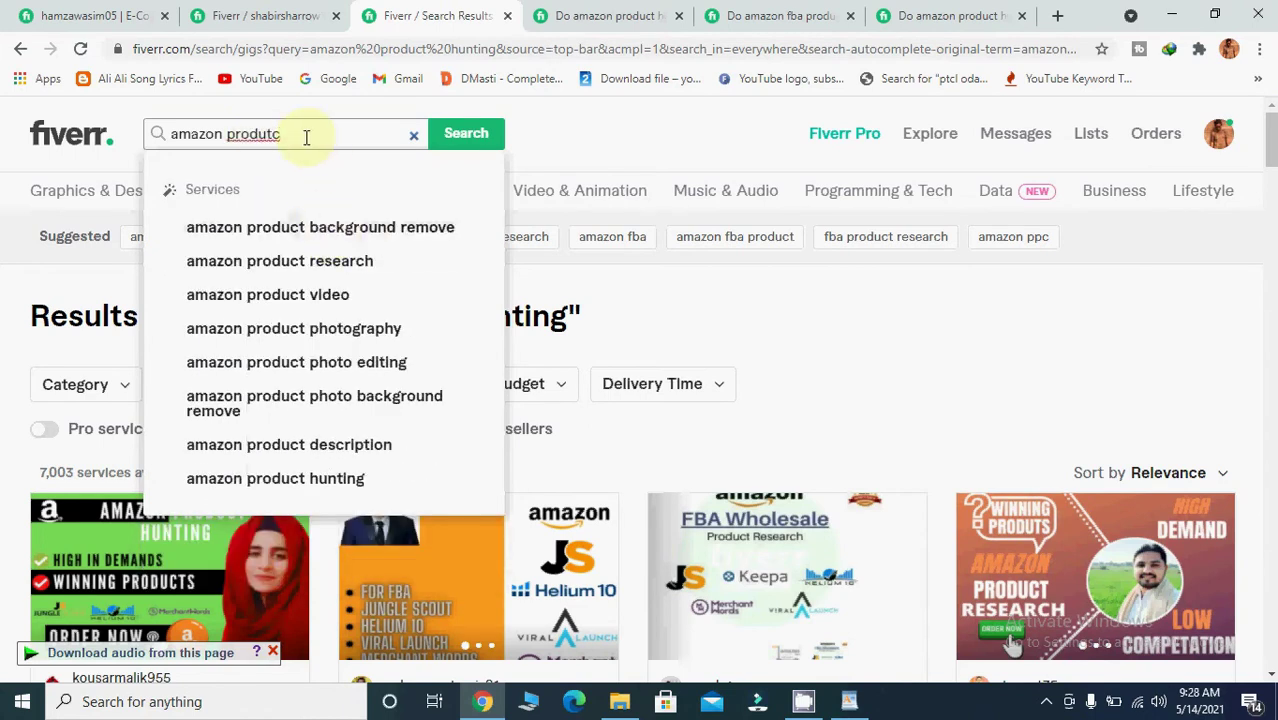
{"action": "key", "text": "BackSpace"}
{"action": "key", "text": "BackSpace"}
{"action": "type", "text": "ct"}
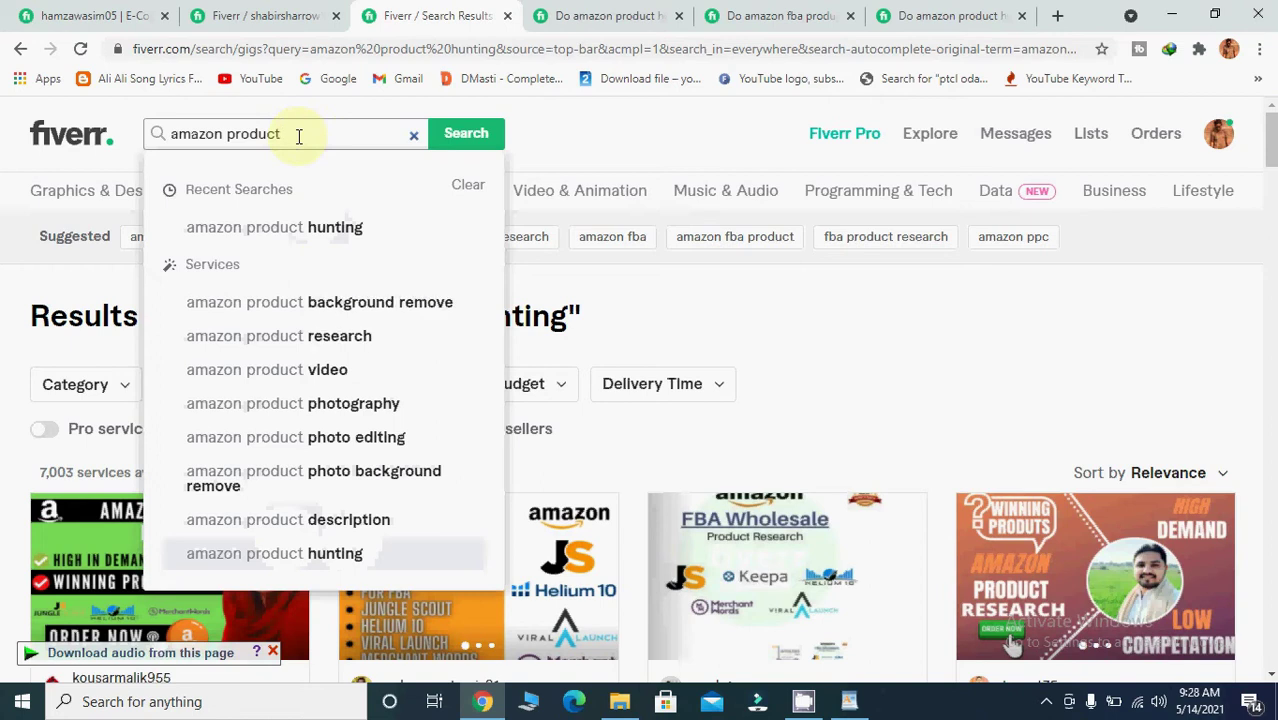
{"action": "type", "text": "hun"}
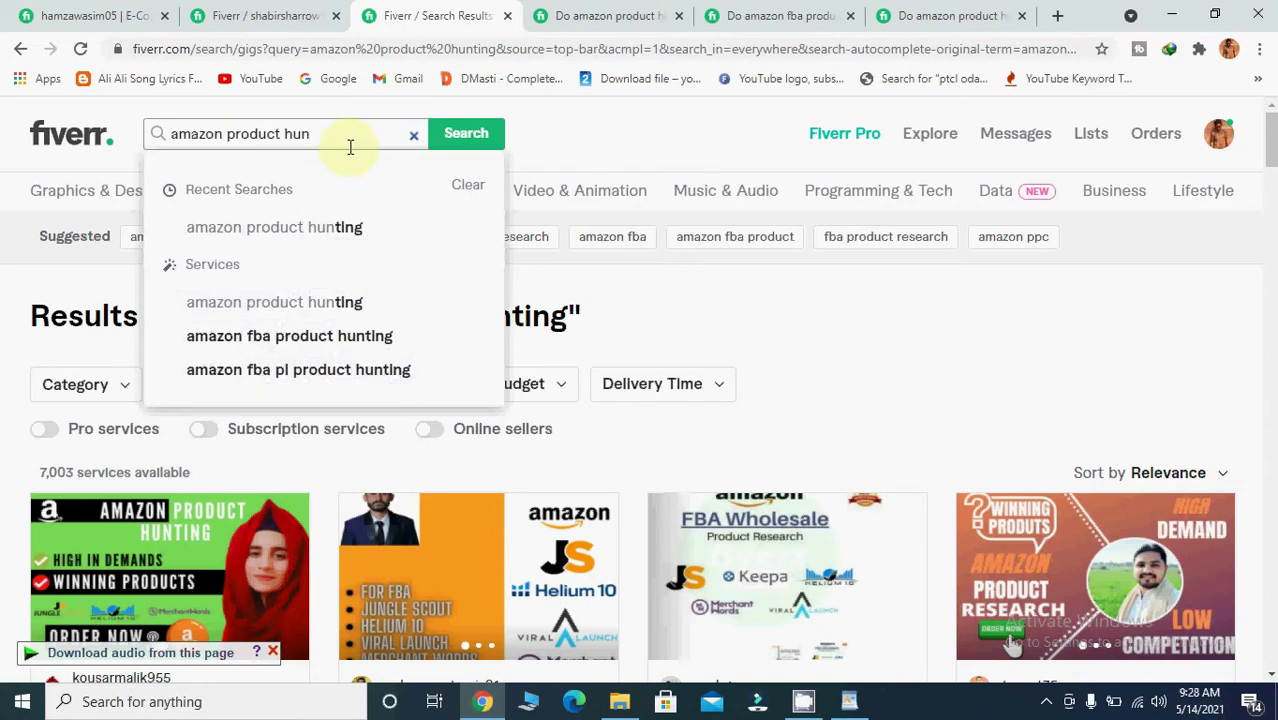
{"action": "type", "text": "nting"}
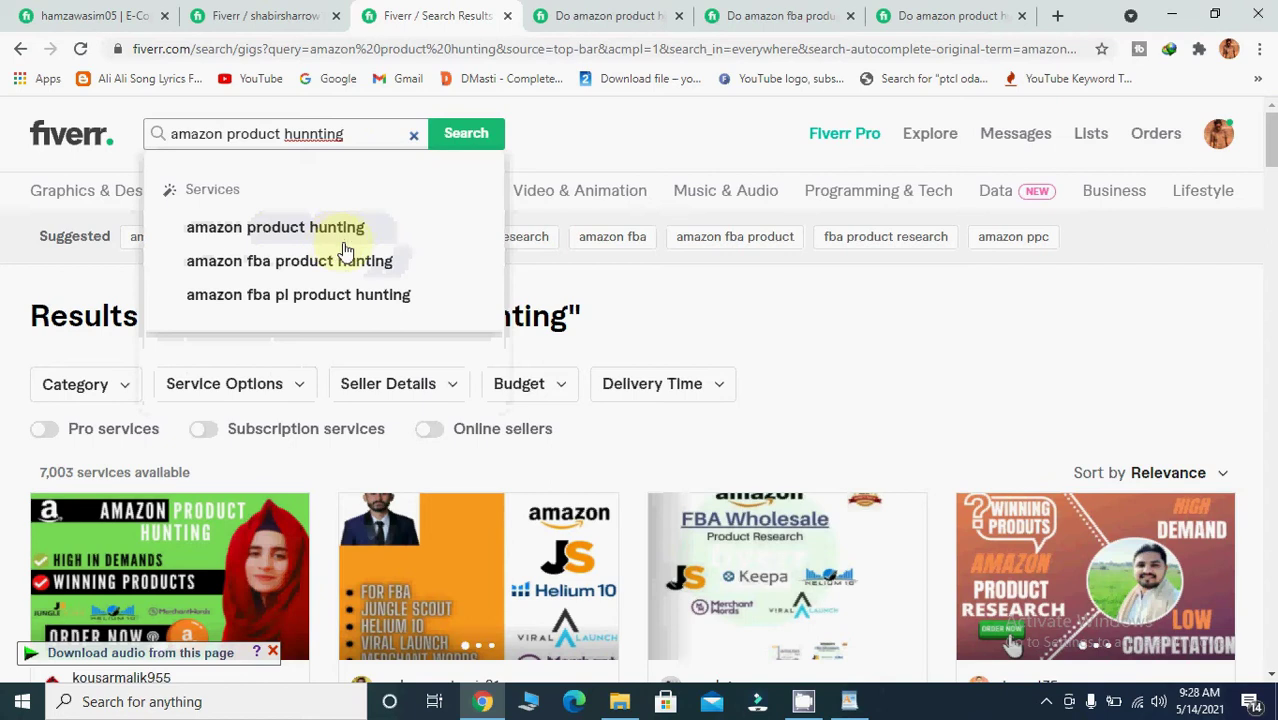
{"action": "left_click", "coordinate": [866, 705]}
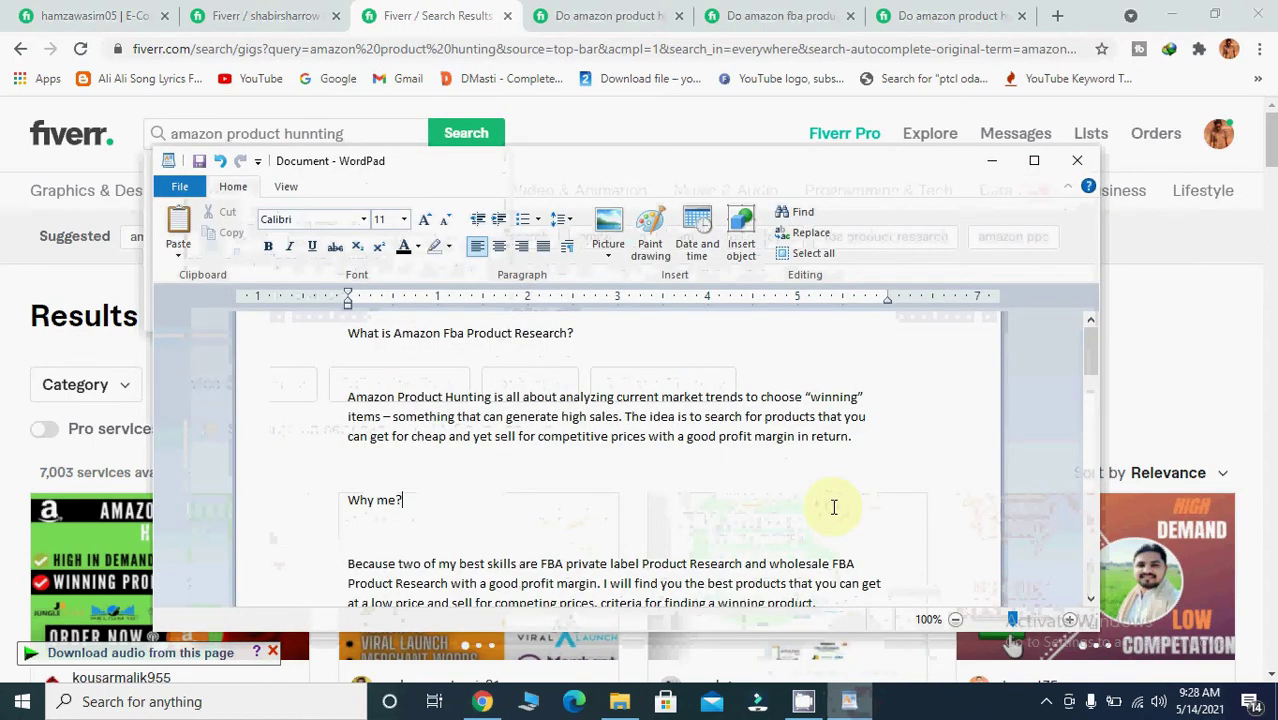
{"action": "type", "text": "p"}
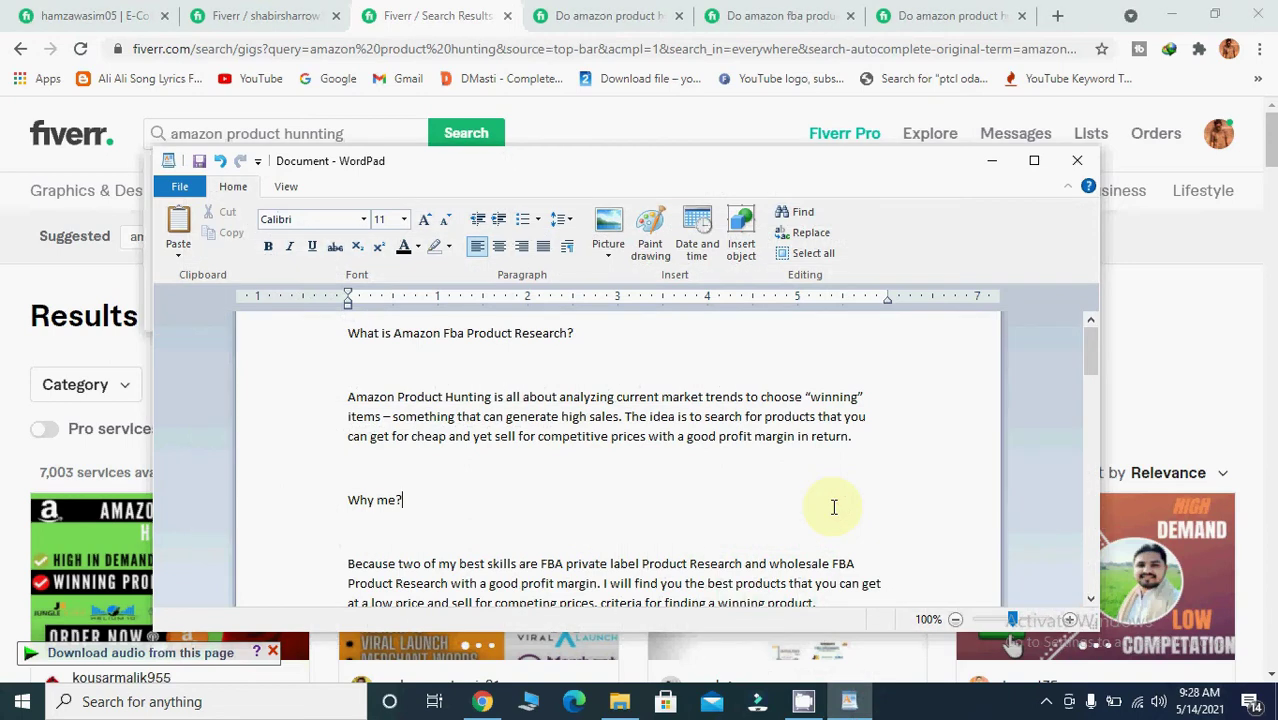
{"action": "left_click", "coordinate": [998, 161]}
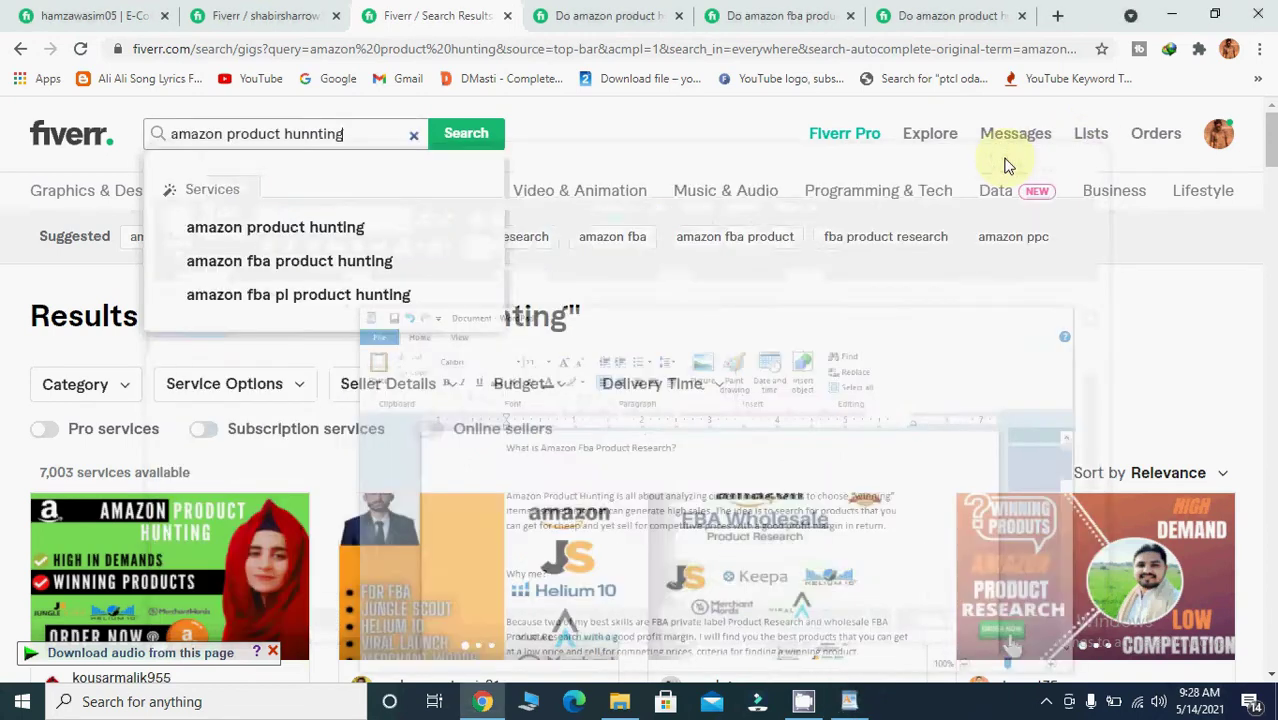
{"action": "left_click", "coordinate": [595, 14]}
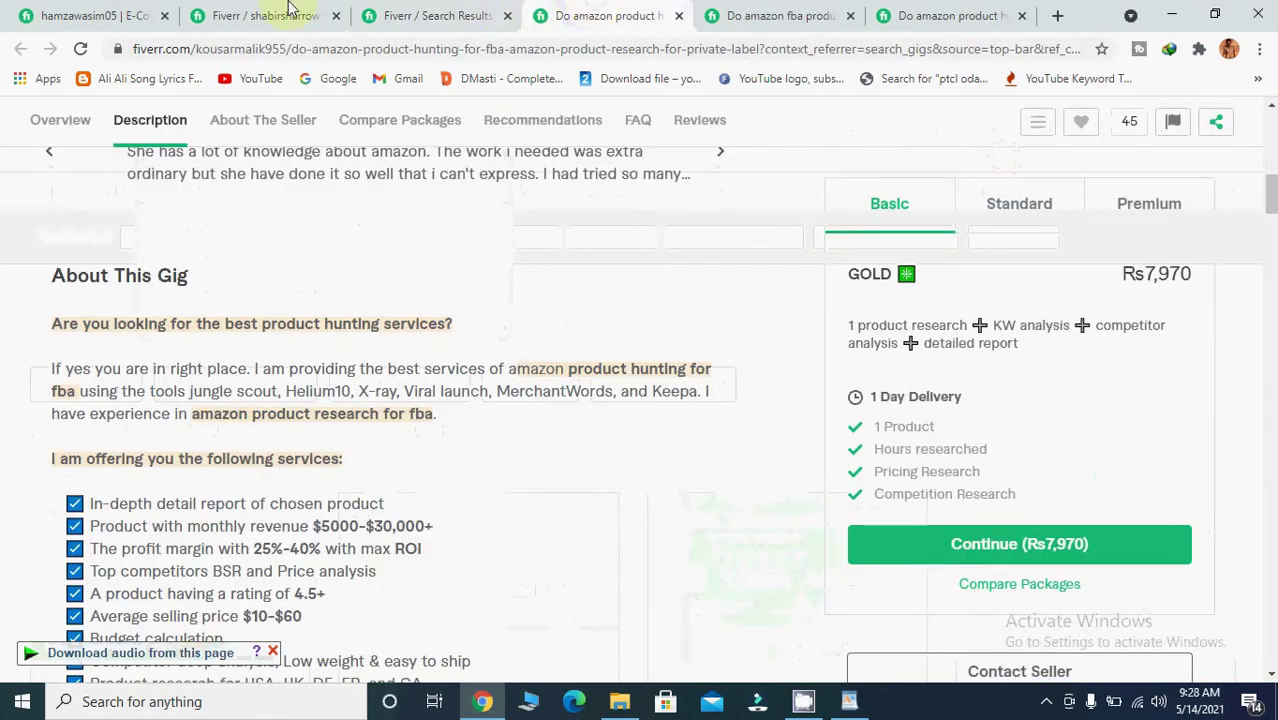
- Return to the new gig form and add "amazon hunting" as the first search tag
{"action": "left_click", "coordinate": [255, 14]}
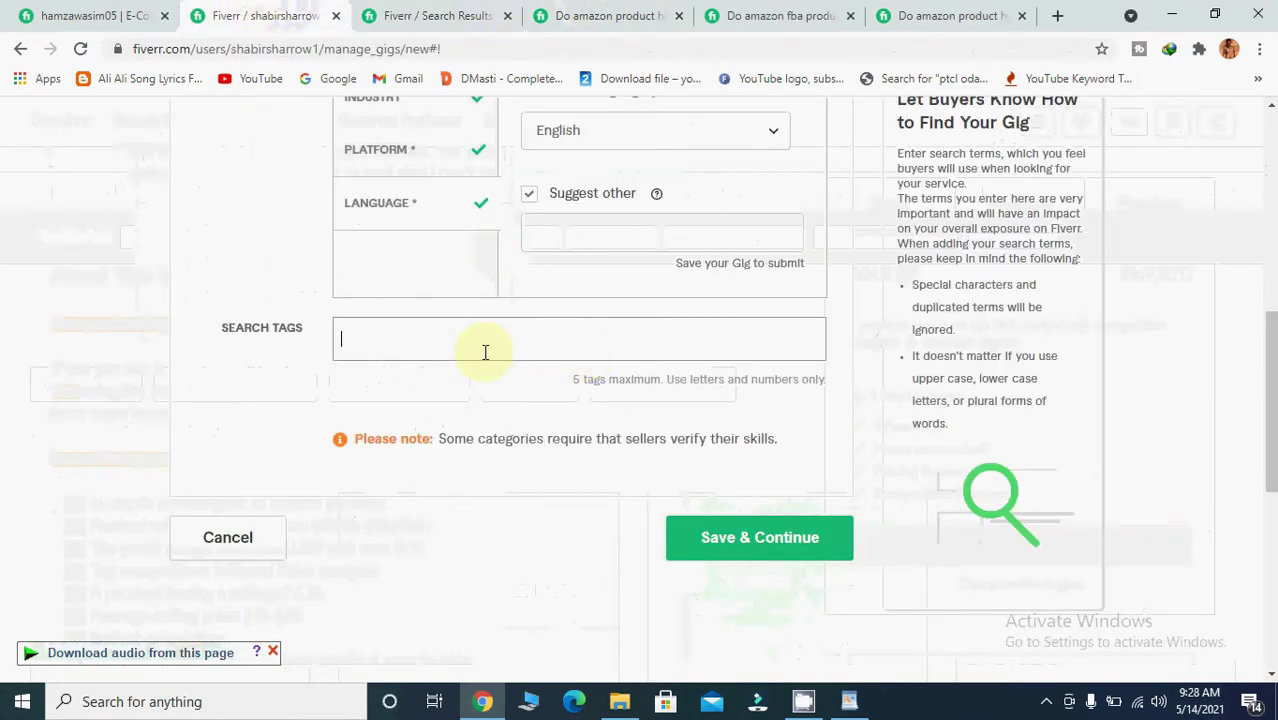
{"action": "type", "text": "ama"}
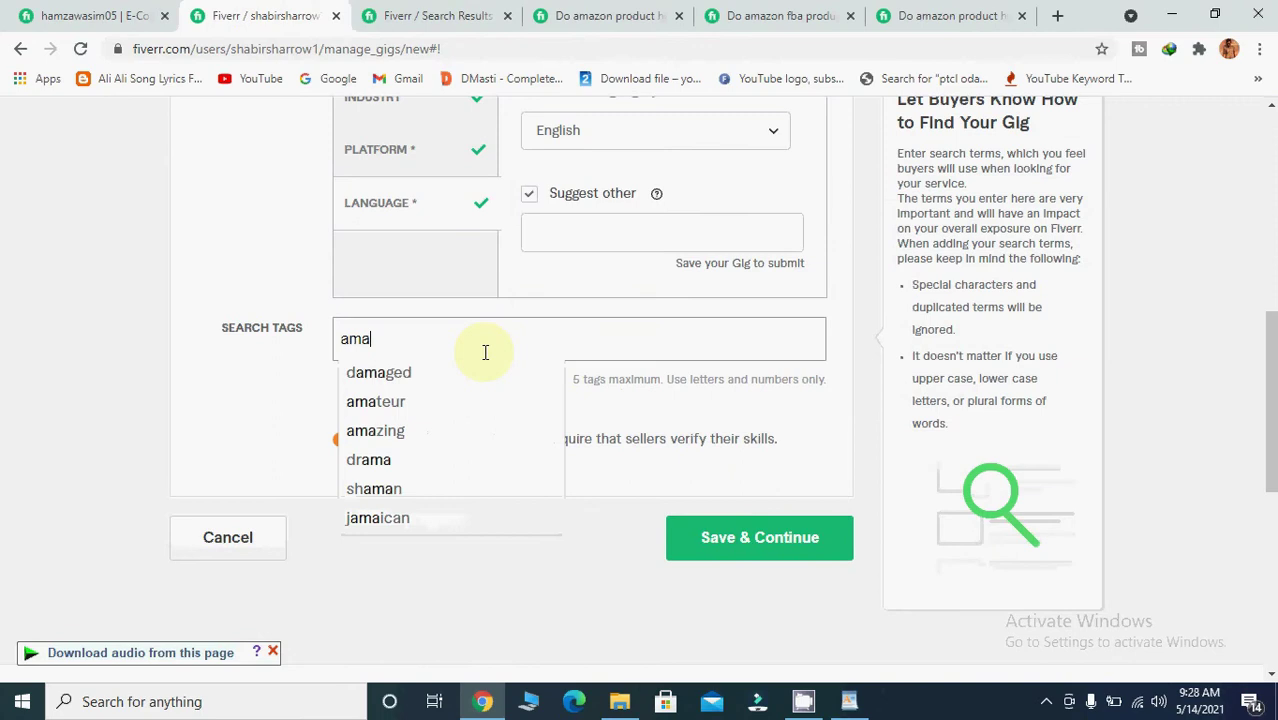
{"action": "type", "text": "zon"}
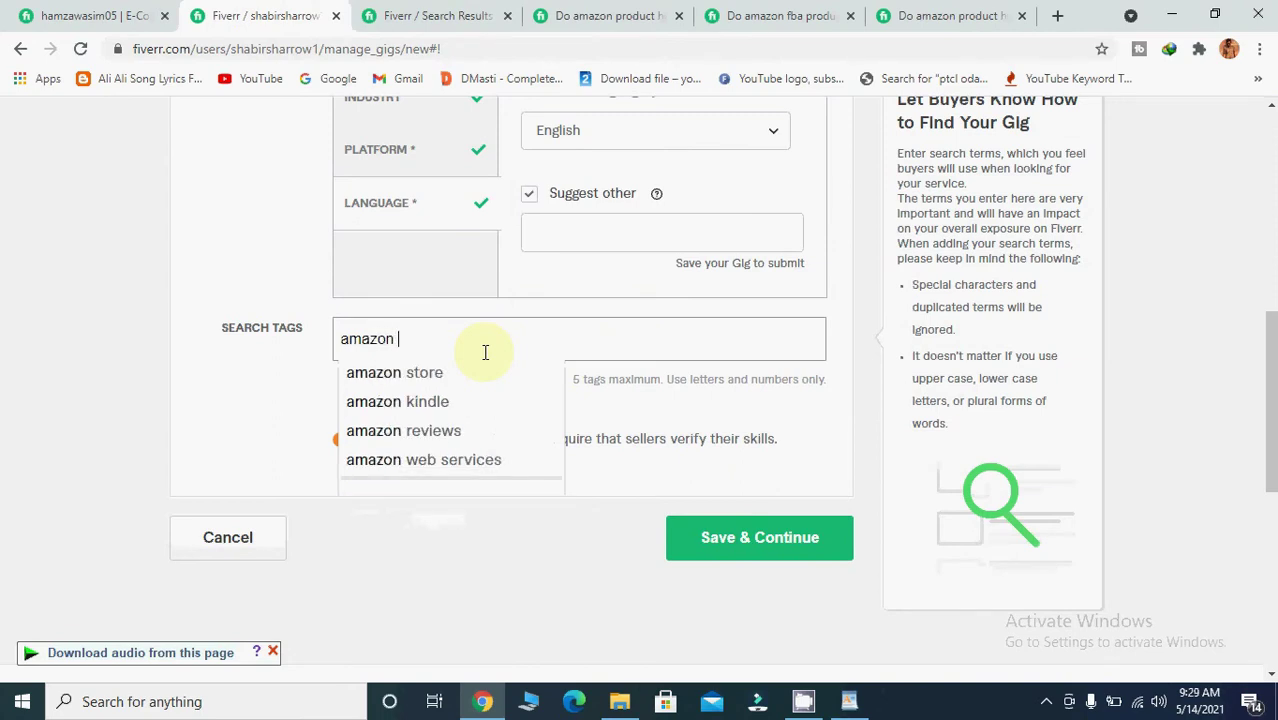
{"action": "type", "text": " hunting"}
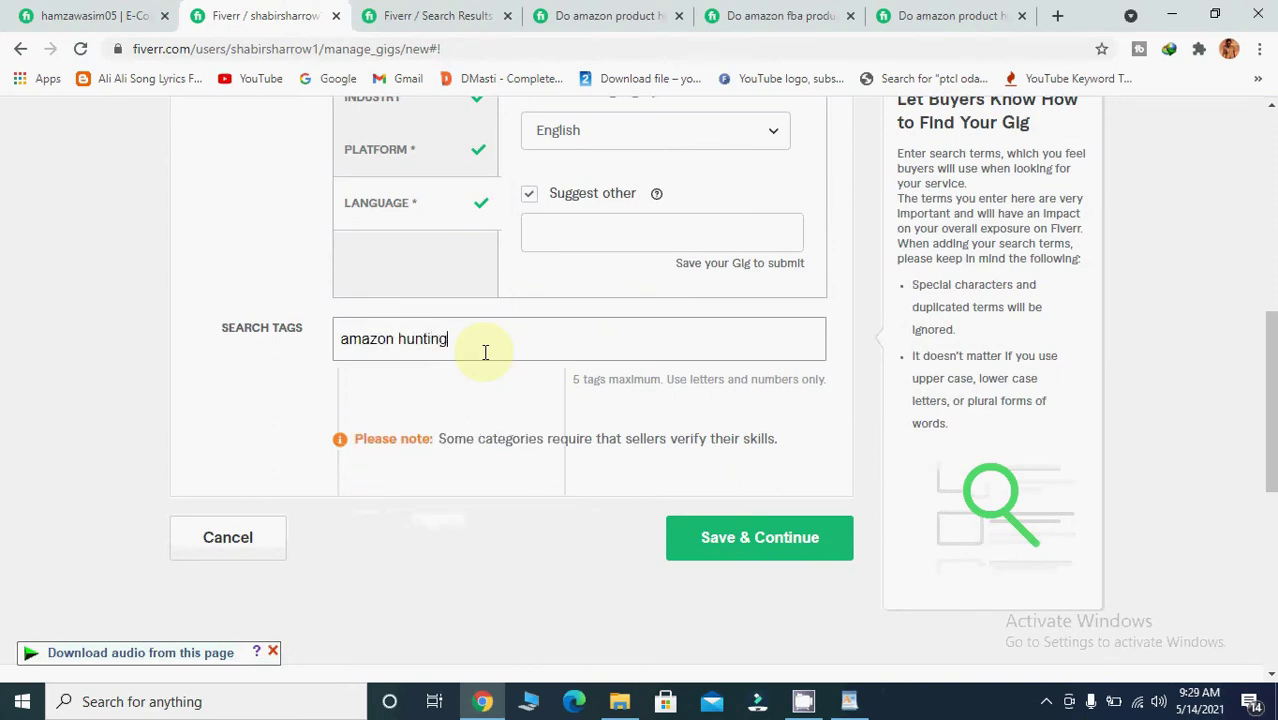
{"action": "key", "text": "Return"}
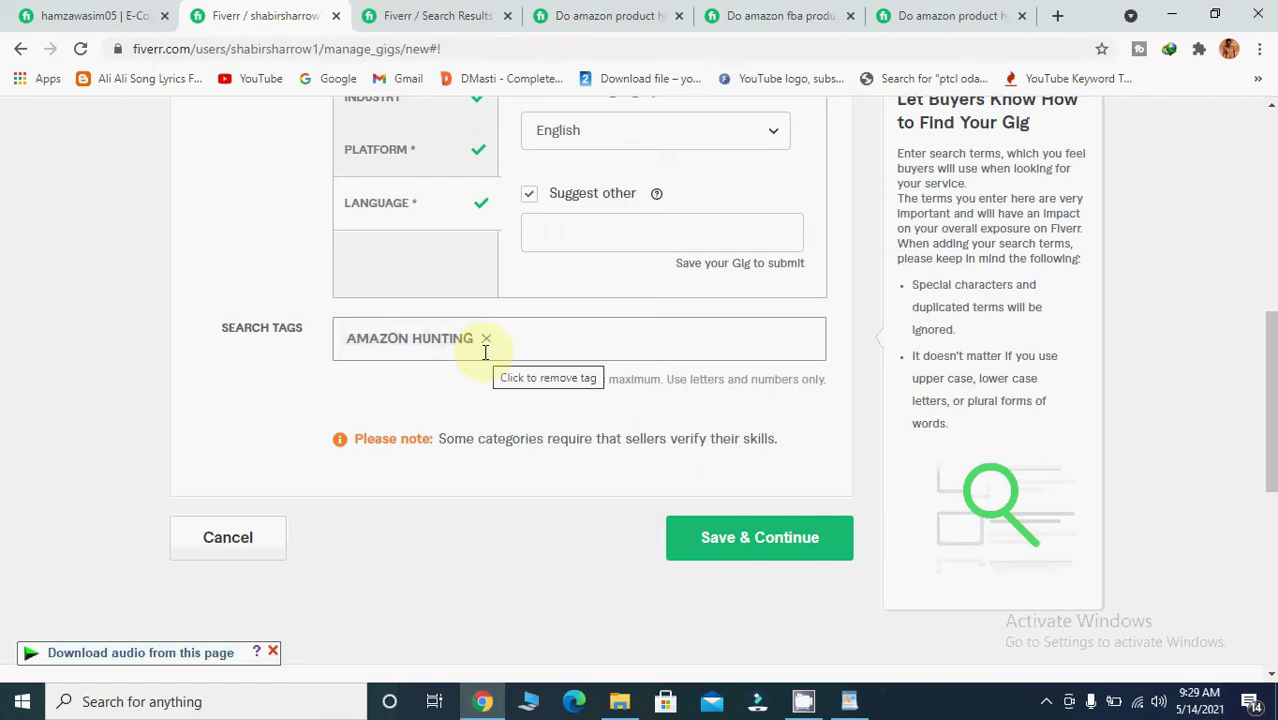
- Add "amazon research" and "product humting" as further search tags for the gig
{"action": "type", "text": "amaz"}
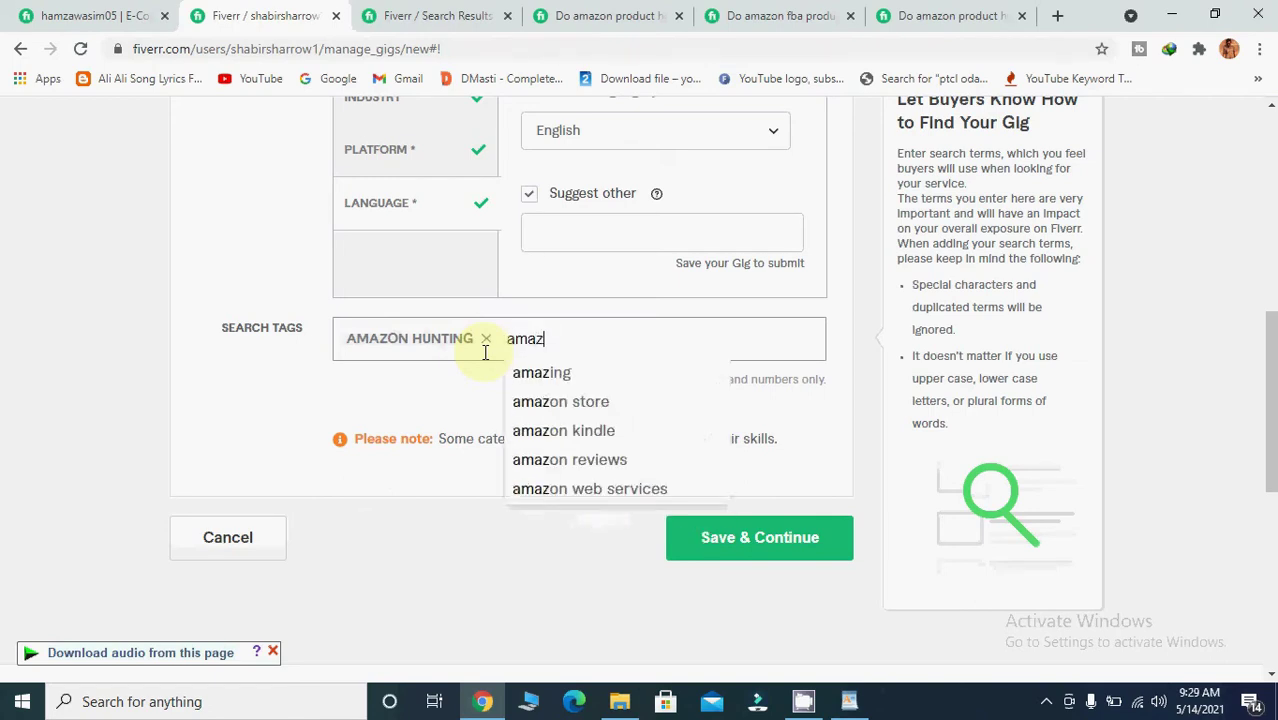
{"action": "type", "text": "on "}
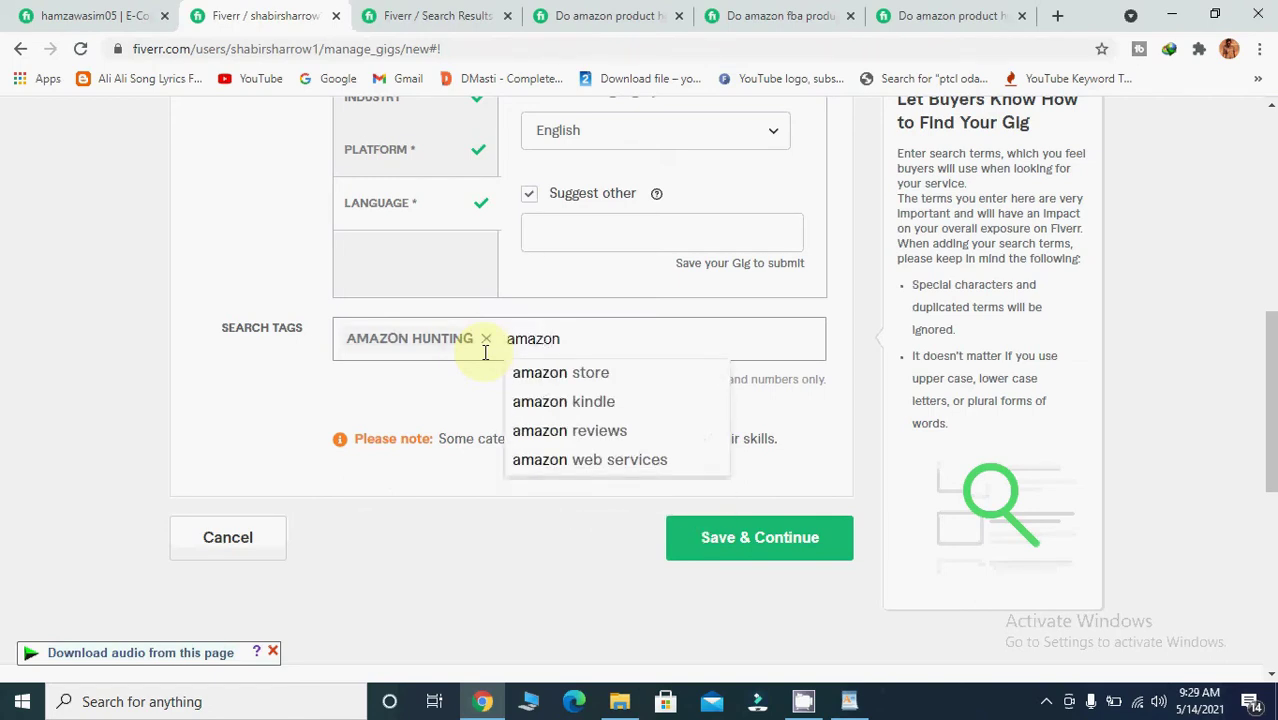
{"action": "type", "text": "research"}
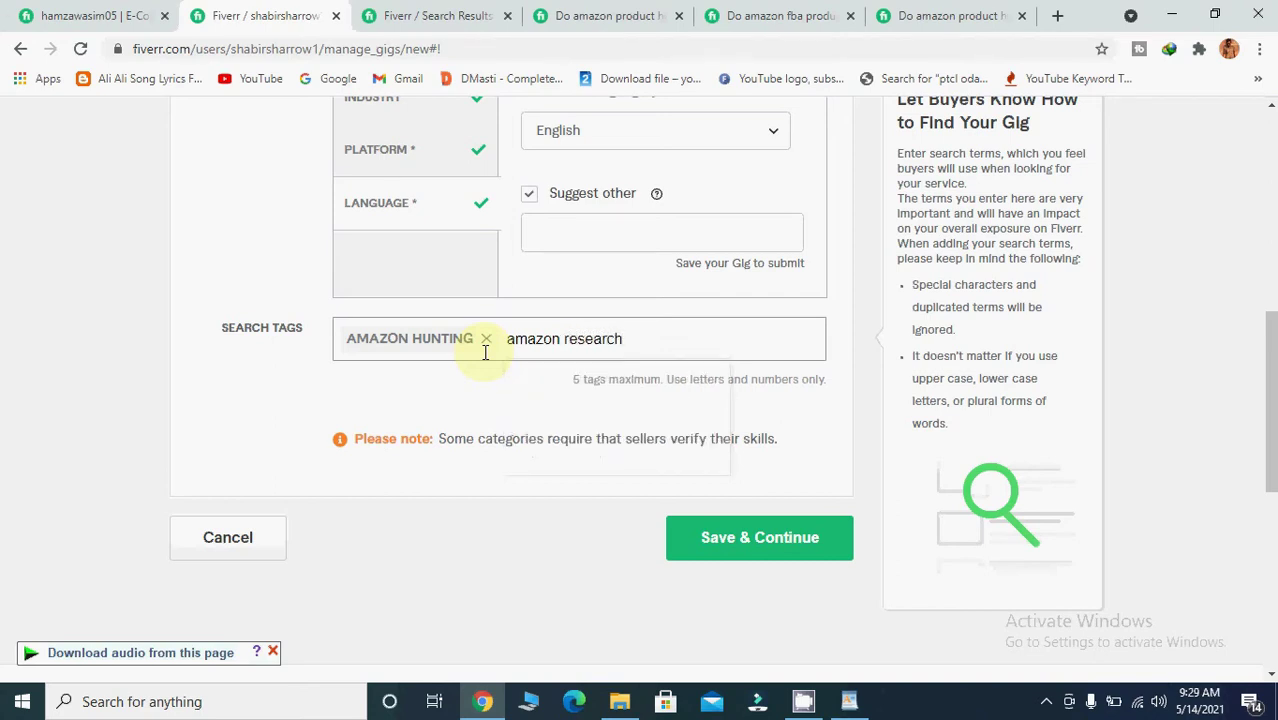
{"action": "key", "text": "Return"}
{"action": "type", "text": "p"}
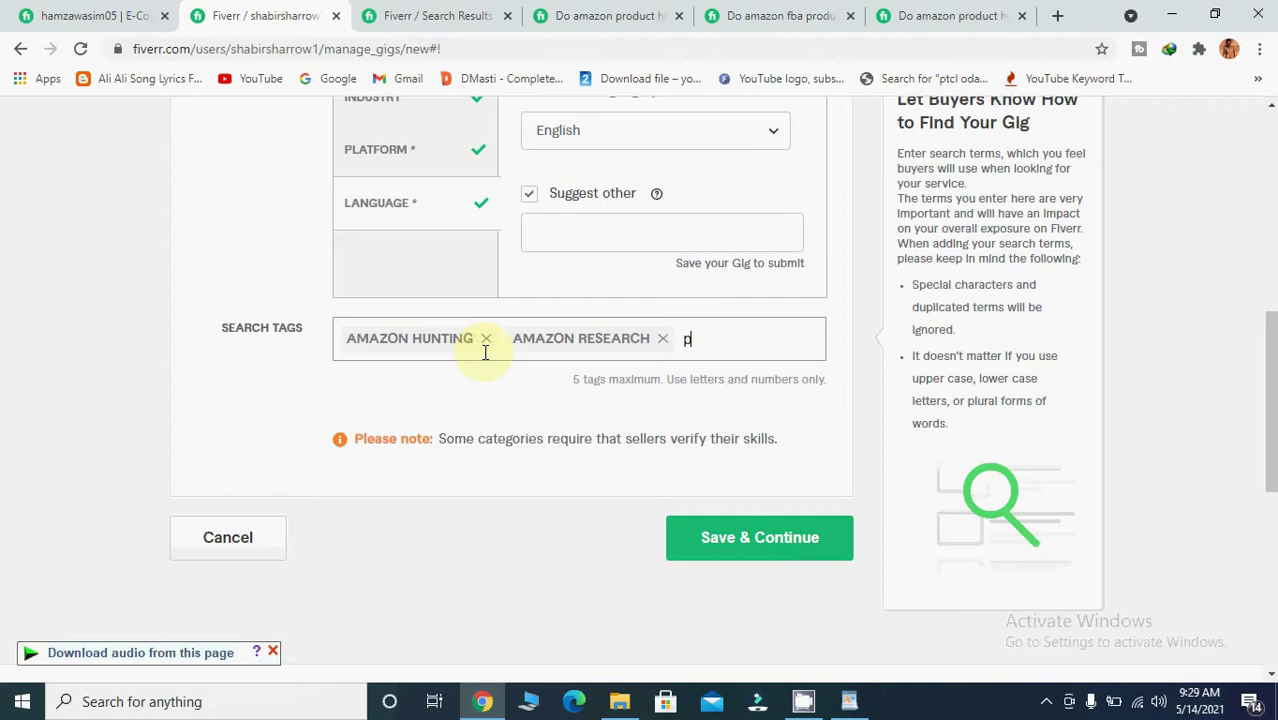
{"action": "type", "text": "roduc"}
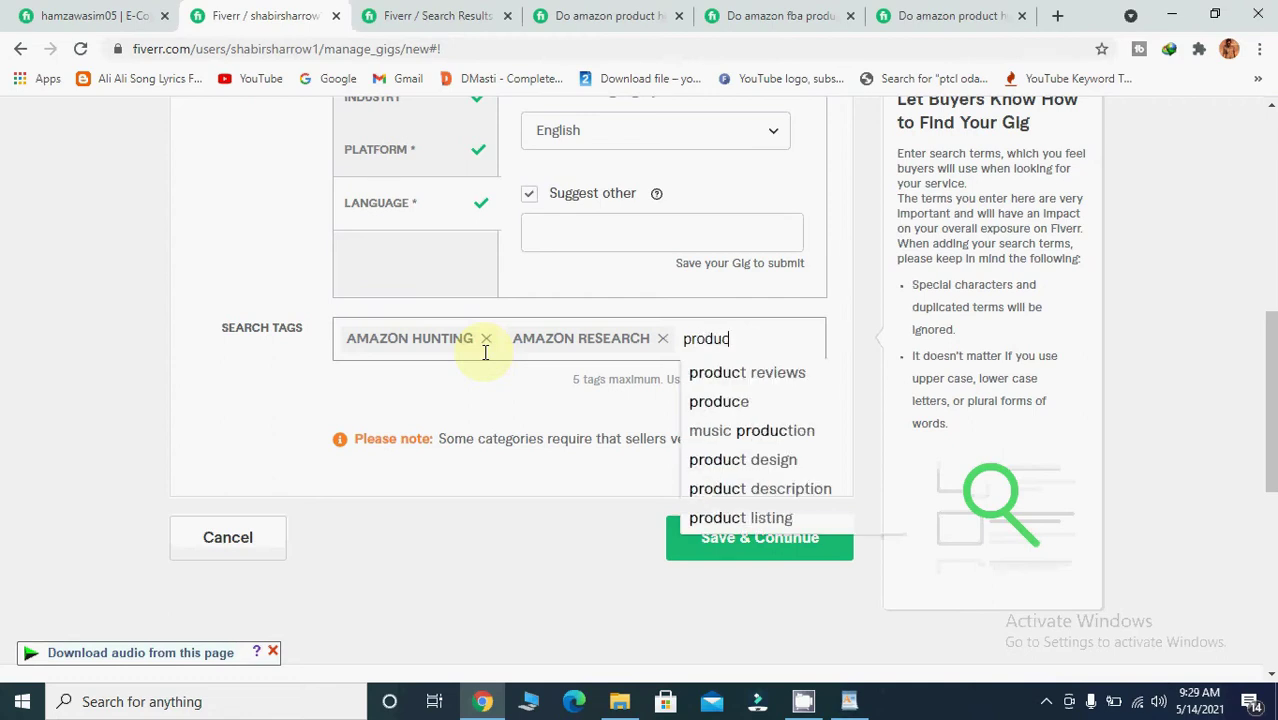
{"action": "type", "text": "t humting"}
{"action": "key", "text": "Return"}
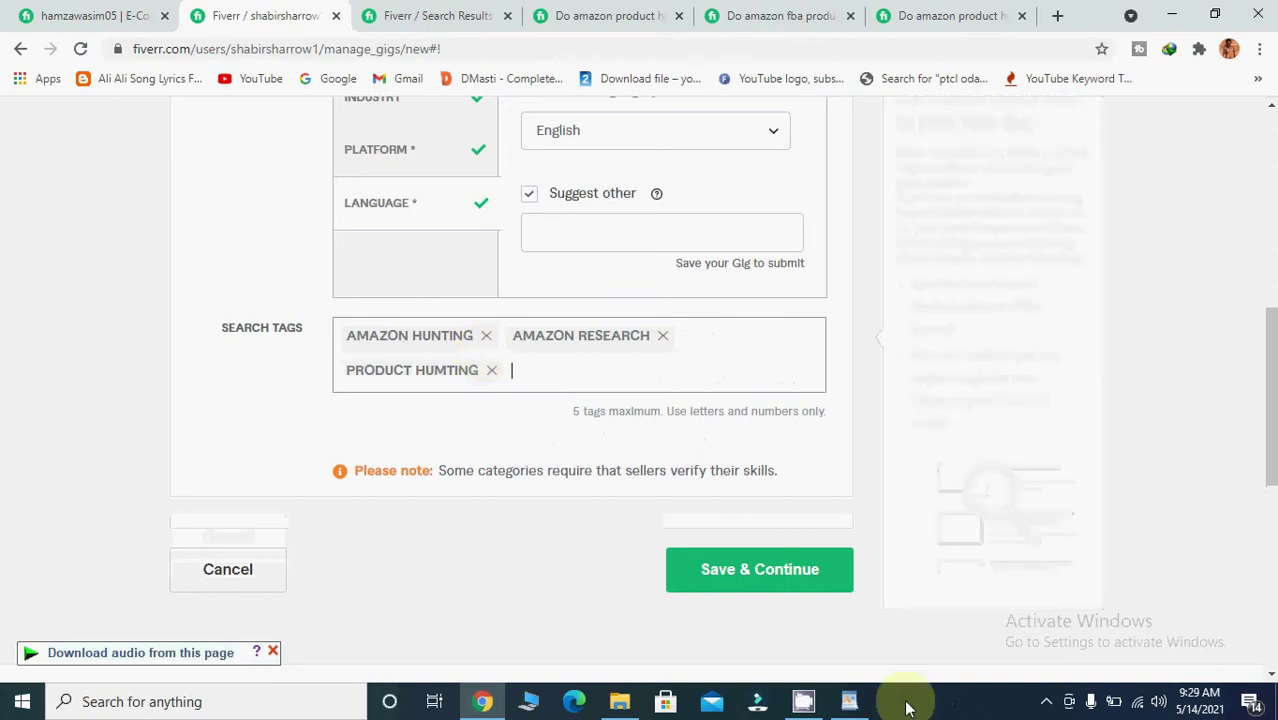
- Remove the full stop from the end of the gig title and save the overview to continue to pricing
{"action": "left_click", "coordinate": [783, 585]}
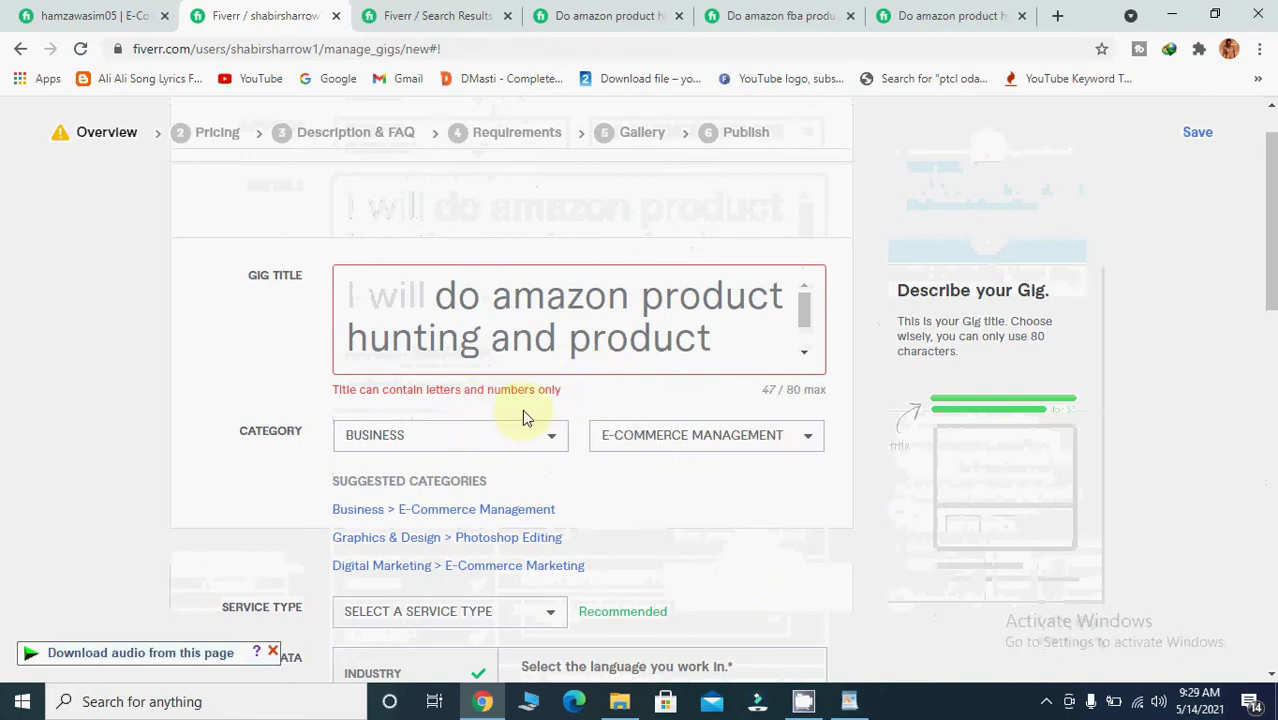
{"action": "left_click", "coordinate": [802, 310]}
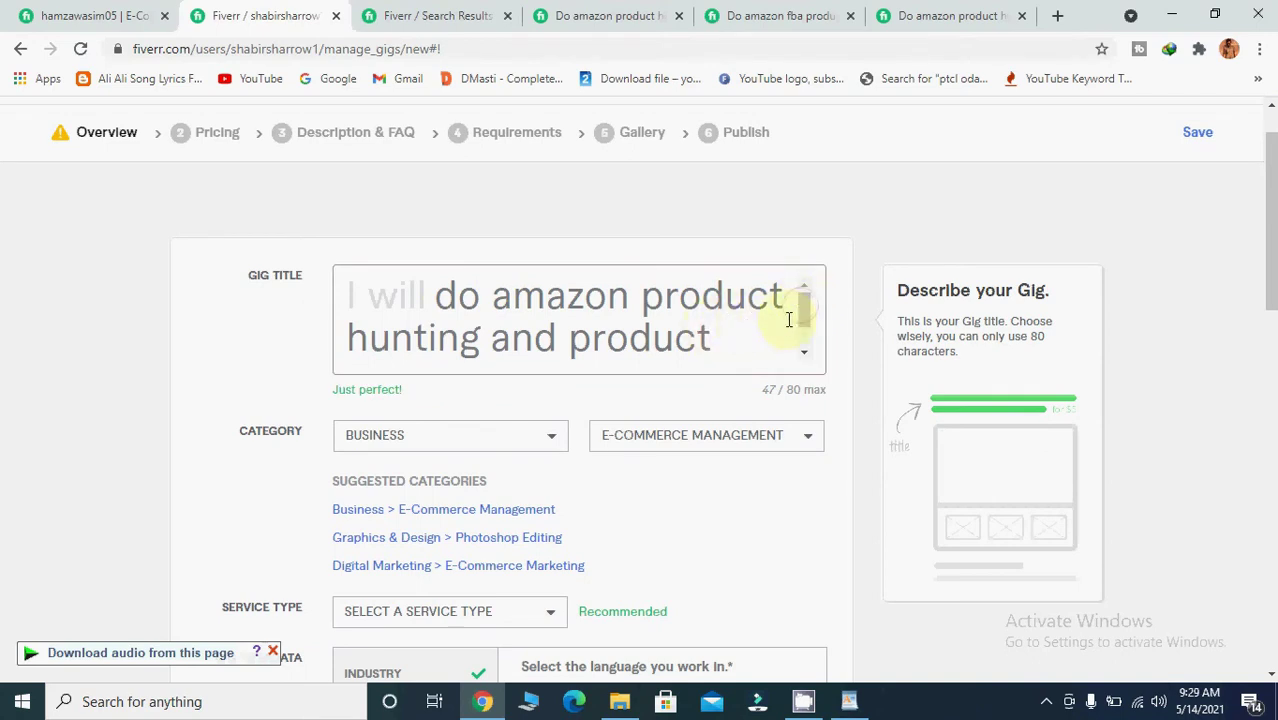
{"action": "left_click_drag", "start_coordinate": [804, 320], "coordinate": [806, 362]}
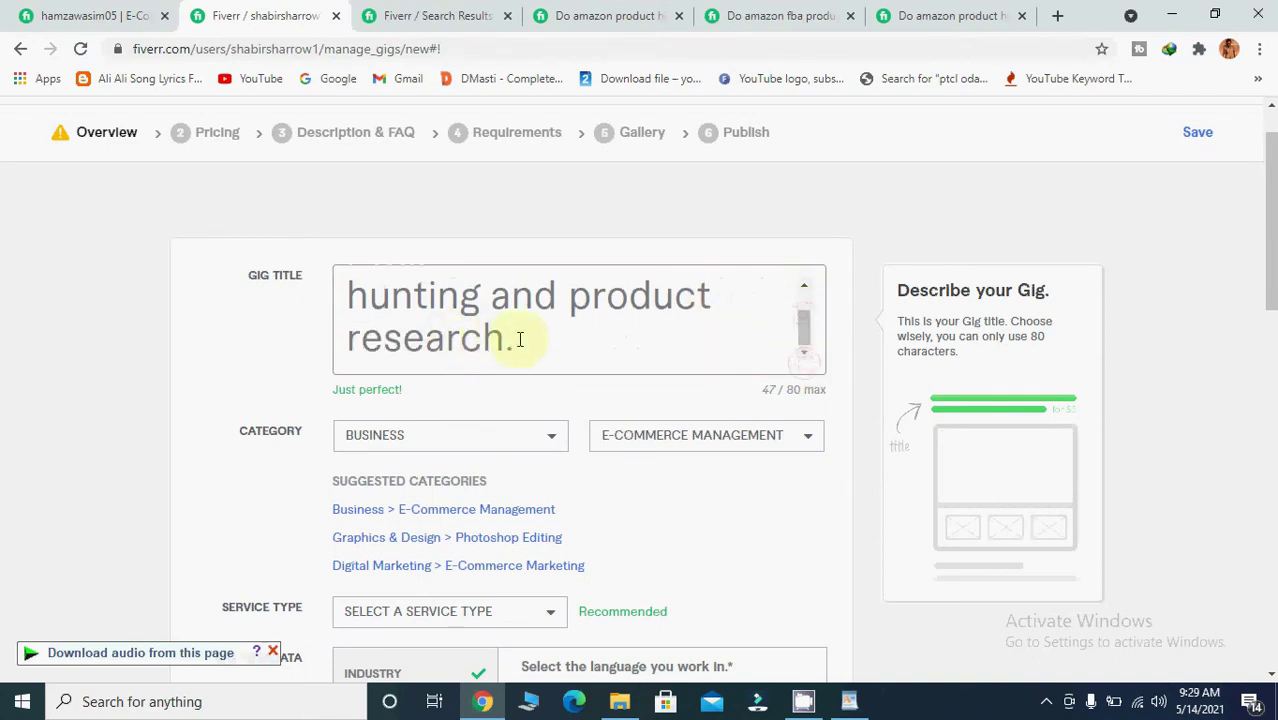
{"action": "key", "text": "BackSpace"}
{"action": "left_click", "coordinate": [1270, 676]}
{"action": "scroll", "coordinate": [1270, 676], "scroll_direction": "down", "scroll_amount": 5}
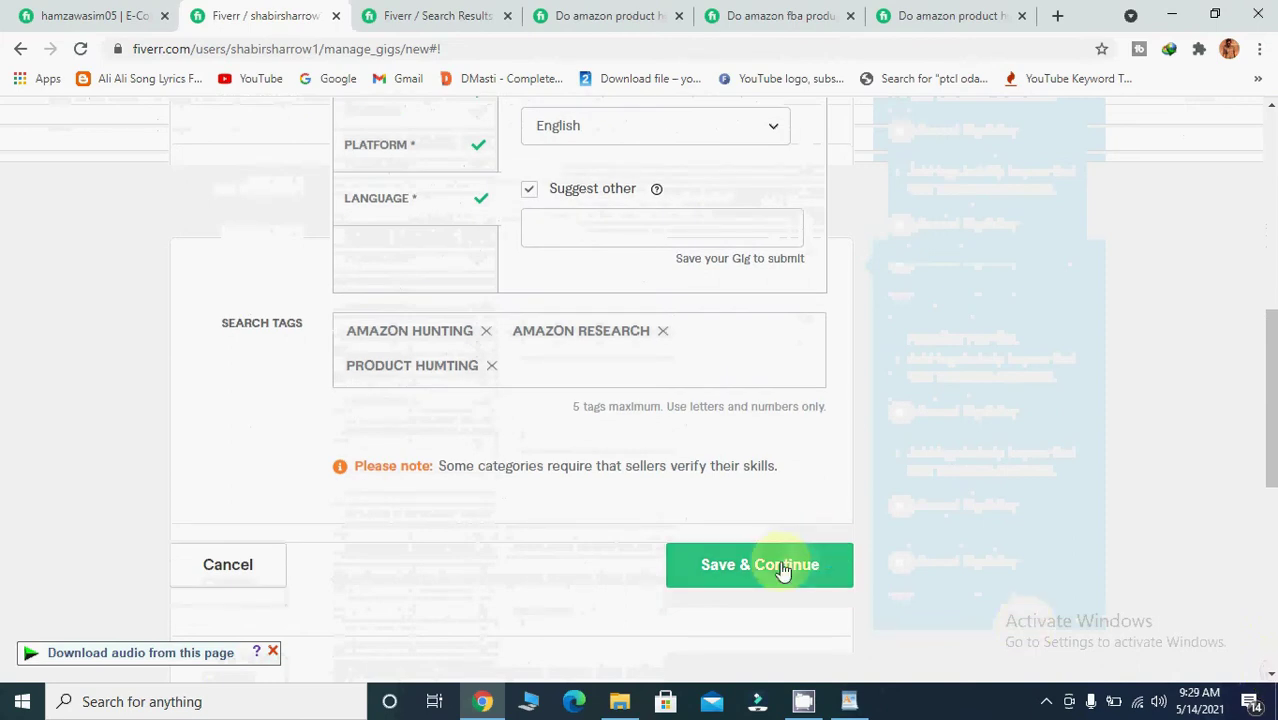
{"action": "left_click", "coordinate": [783, 568]}
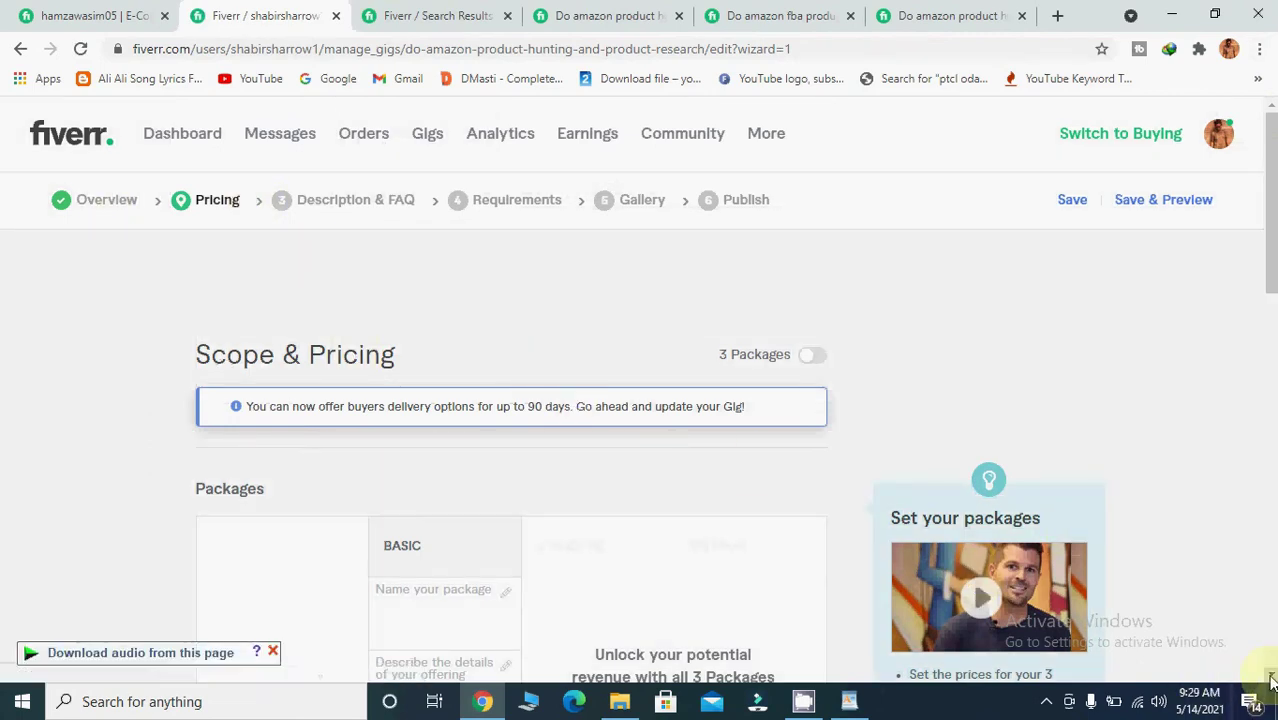
- Compare the empty Packages section with the Basic package of the opened amazon product hunting for fba gig
{"action": "scroll", "coordinate": [1270, 678], "scroll_direction": "down", "scroll_amount": 3}
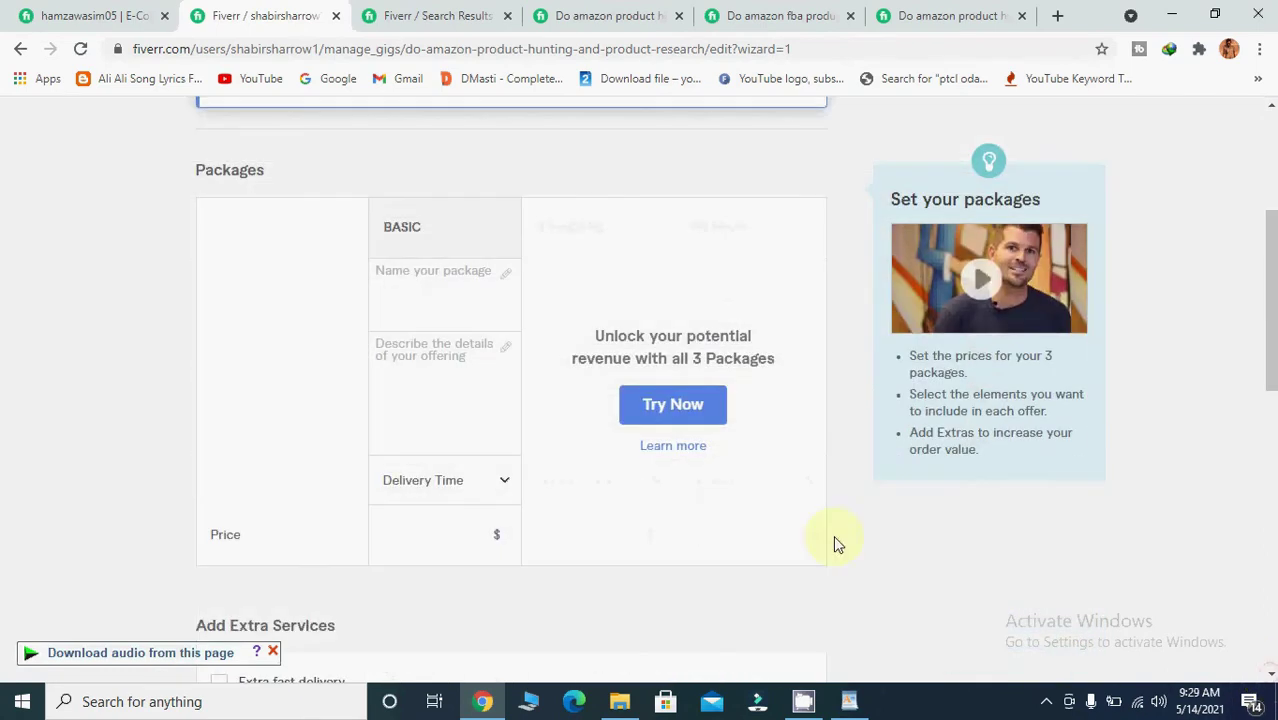
{"action": "mouse_move", "coordinate": [377, 290]}
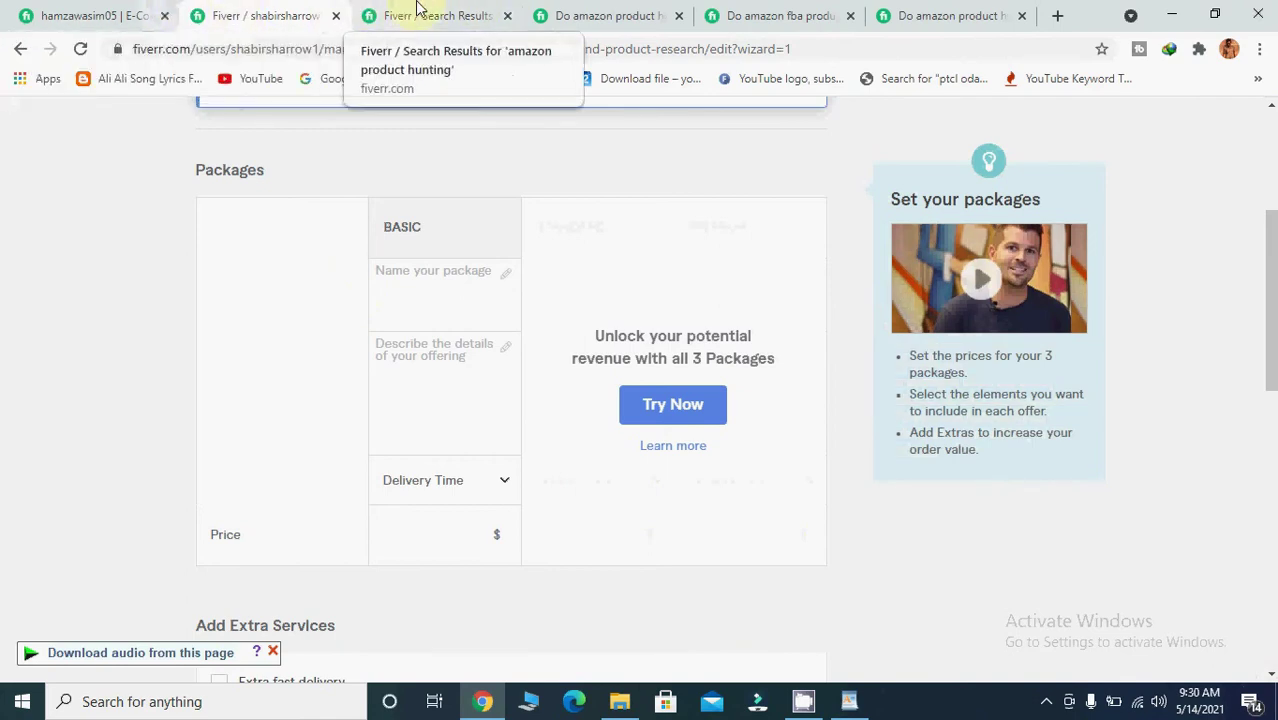
{"action": "left_click", "coordinate": [630, 14]}
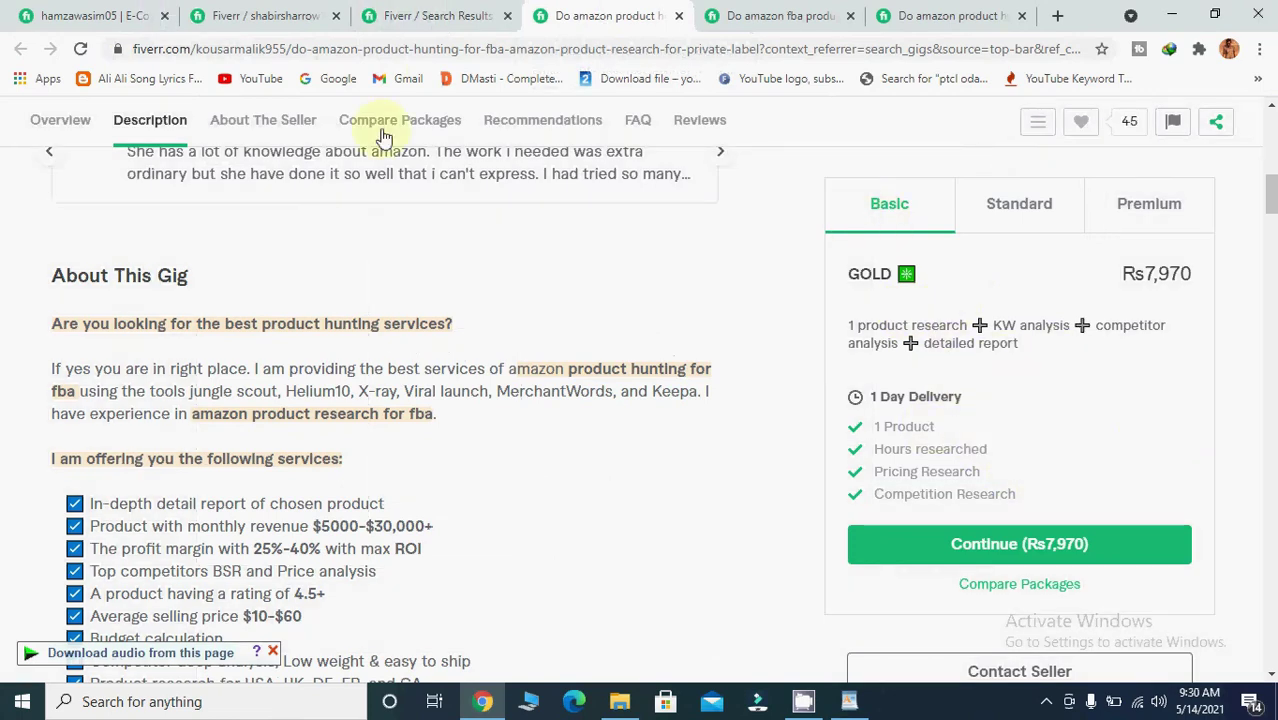
{"action": "left_click", "coordinate": [285, 12]}
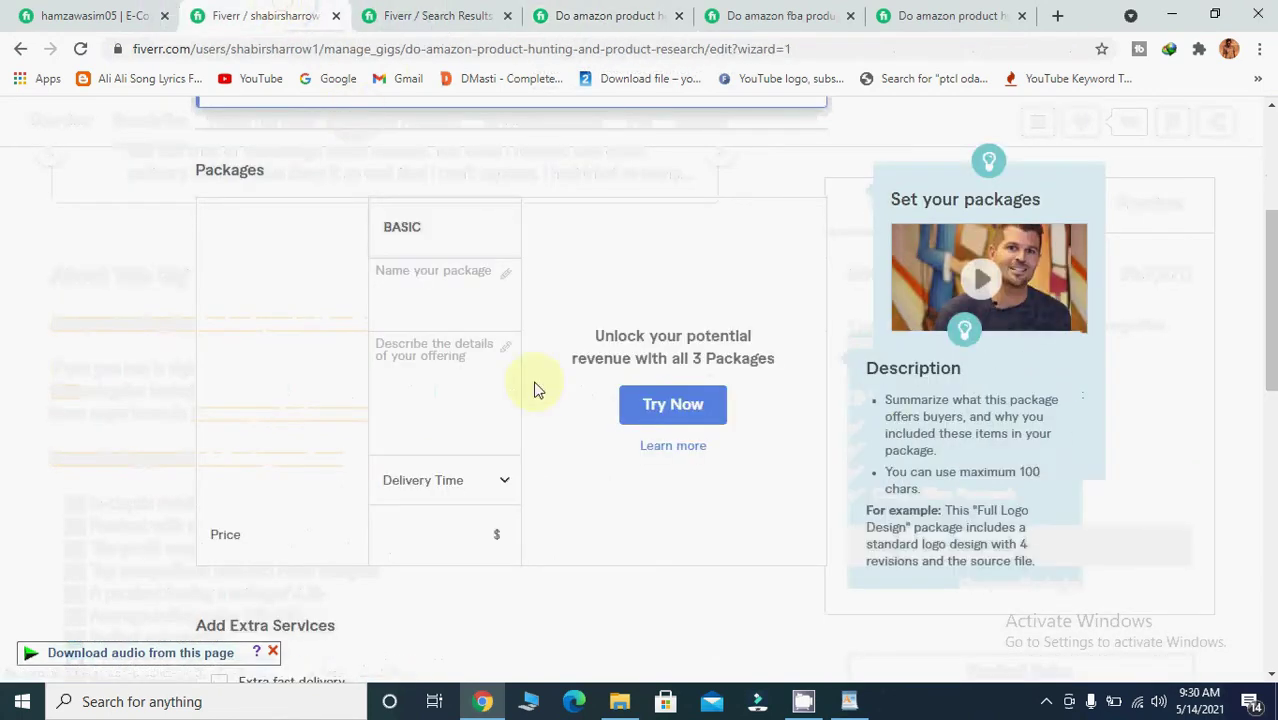
{"action": "left_click", "coordinate": [617, 12]}
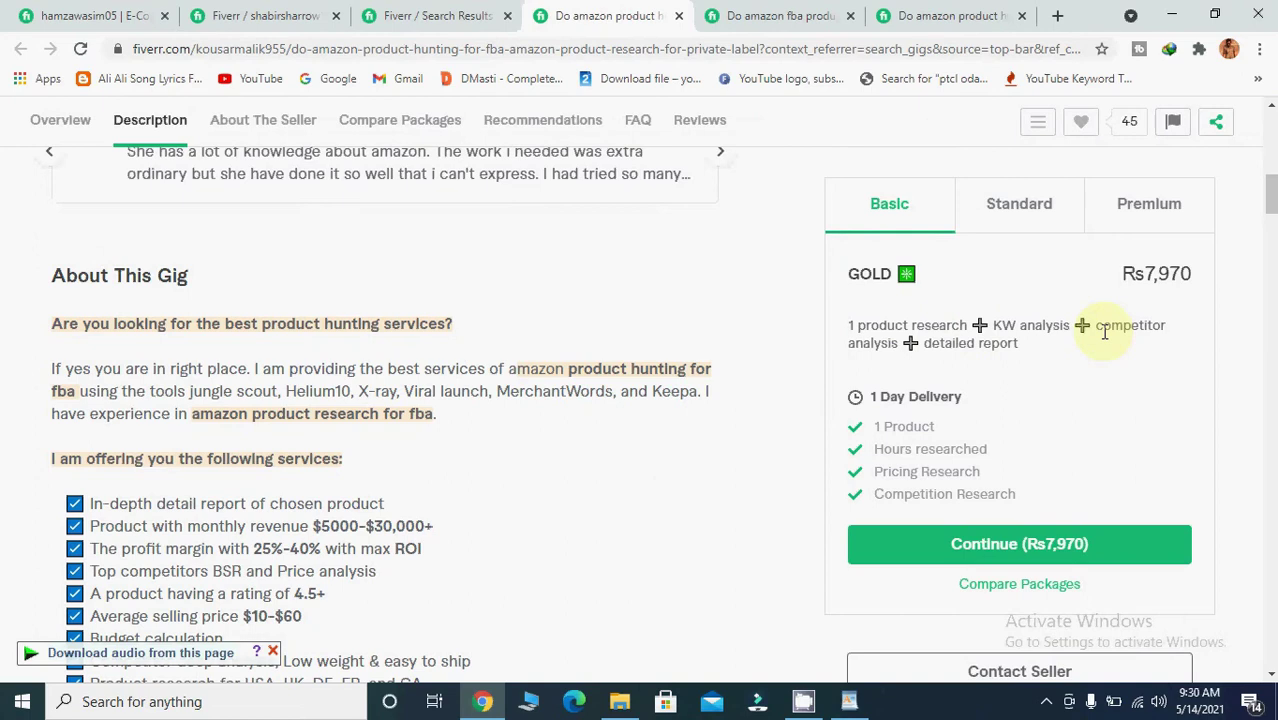
- Review the Standard and Premium packages of the opened gig and check its Basic package against the form's empty package name
{"action": "left_click", "coordinate": [1020, 220]}
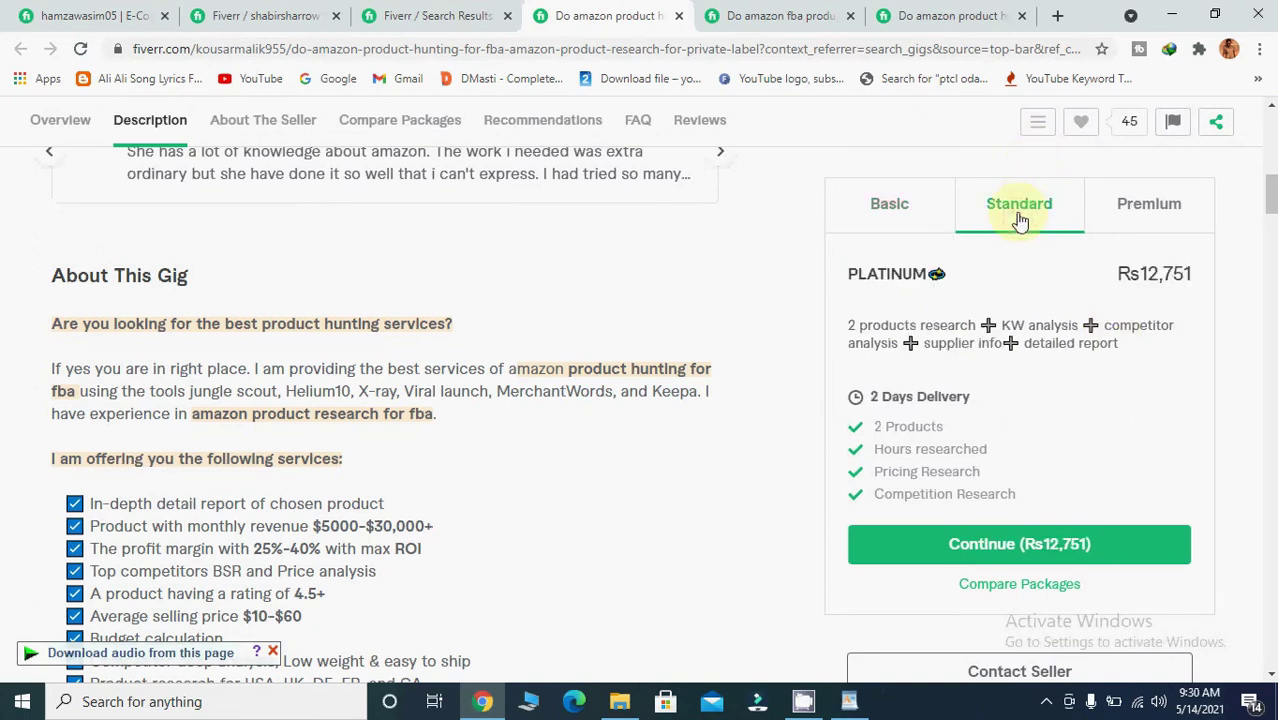
{"action": "left_click", "coordinate": [1143, 220]}
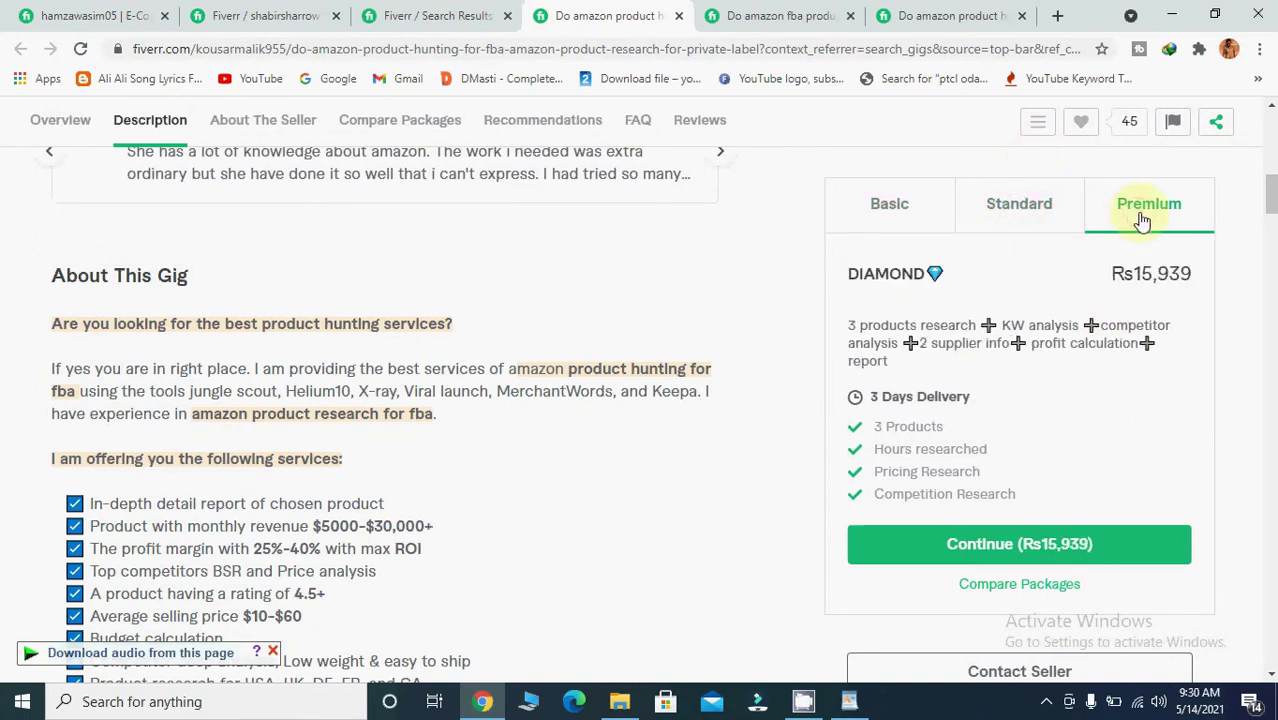
{"action": "left_click", "coordinate": [878, 219]}
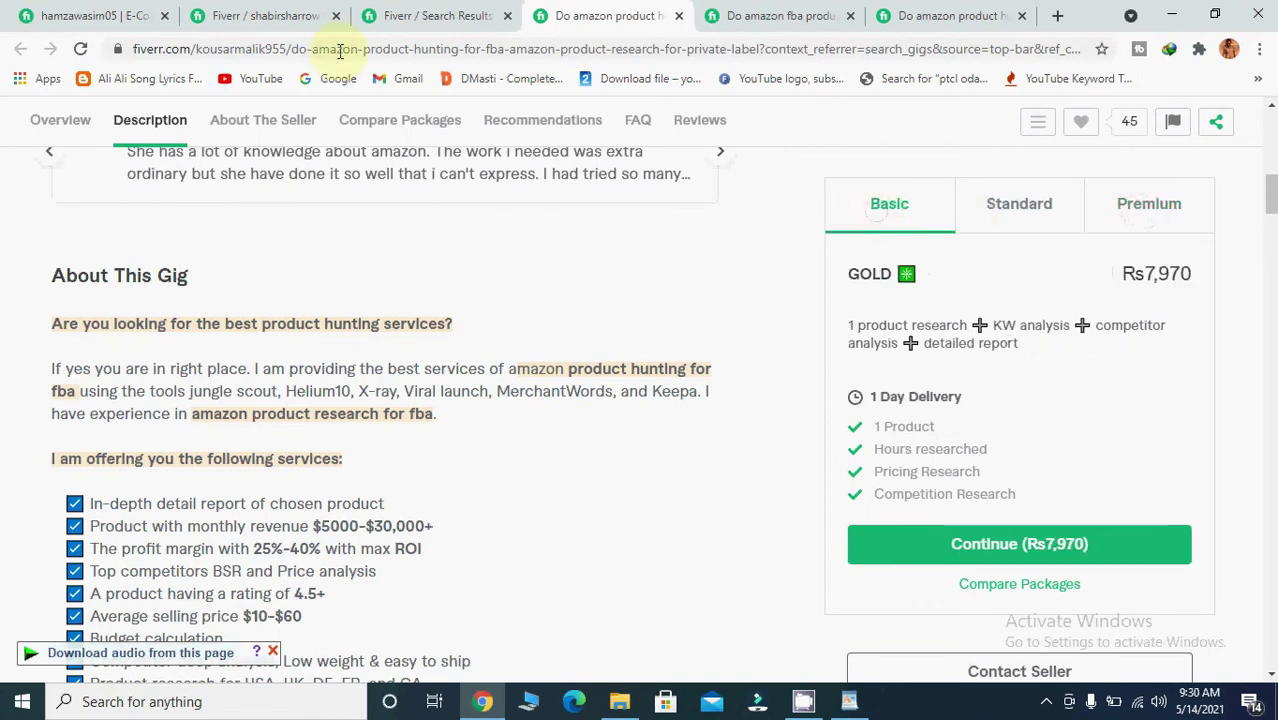
{"action": "left_click", "coordinate": [230, 12]}
{"action": "left_click", "coordinate": [452, 283]}
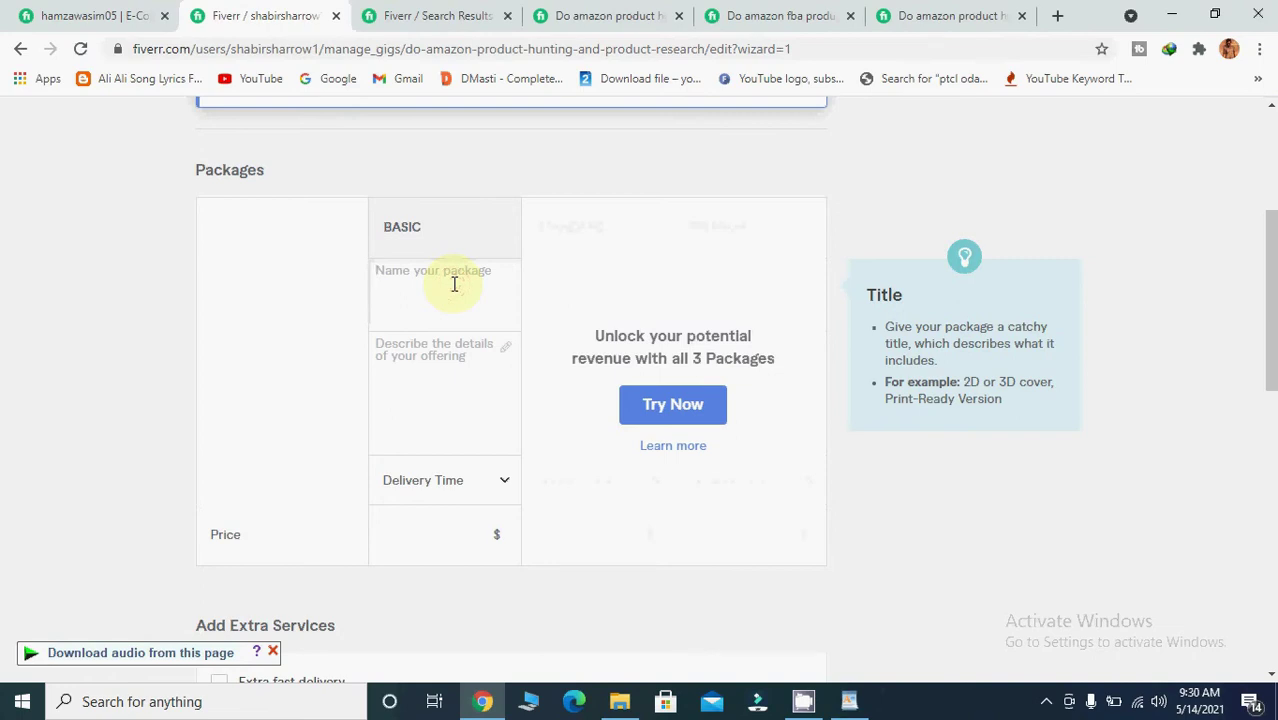
{"action": "left_click", "coordinate": [481, 18]}
{"action": "left_click", "coordinate": [590, 10]}
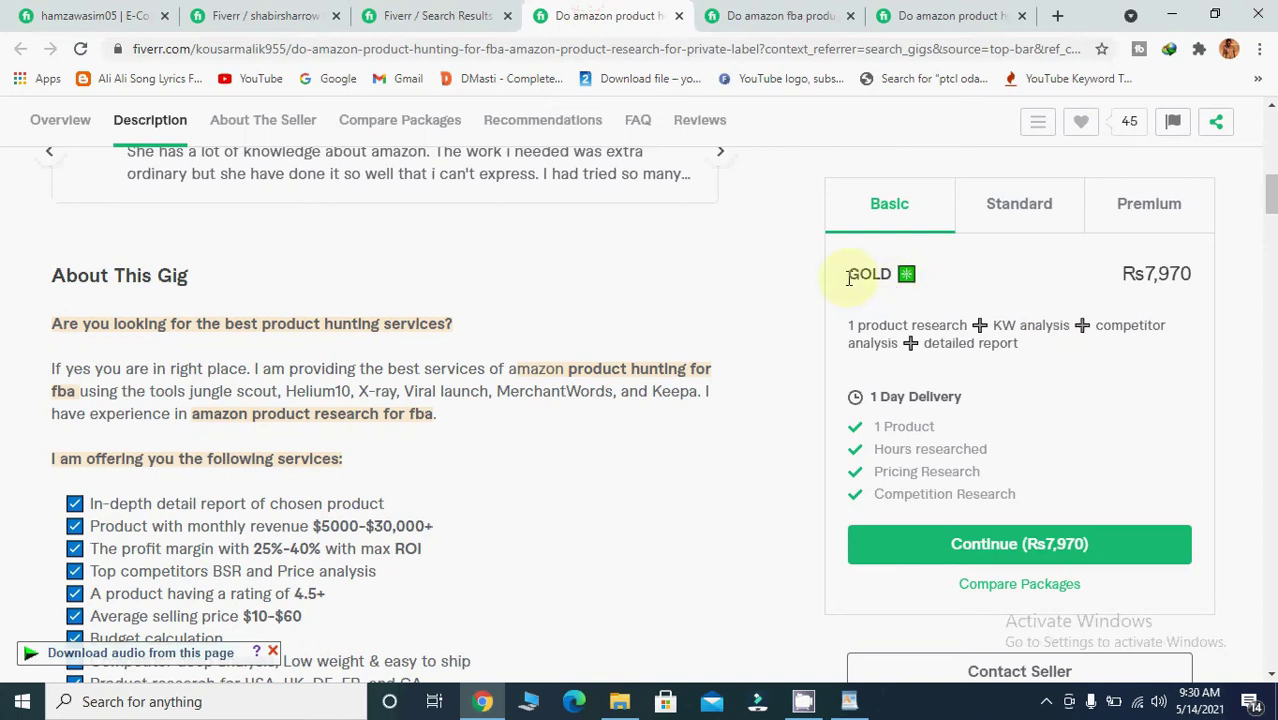
- In the new gig's pricing form, name the Basic package "Gold" and describe it as "1 product+10 keywords"
{"action": "left_click", "coordinate": [250, 15]}
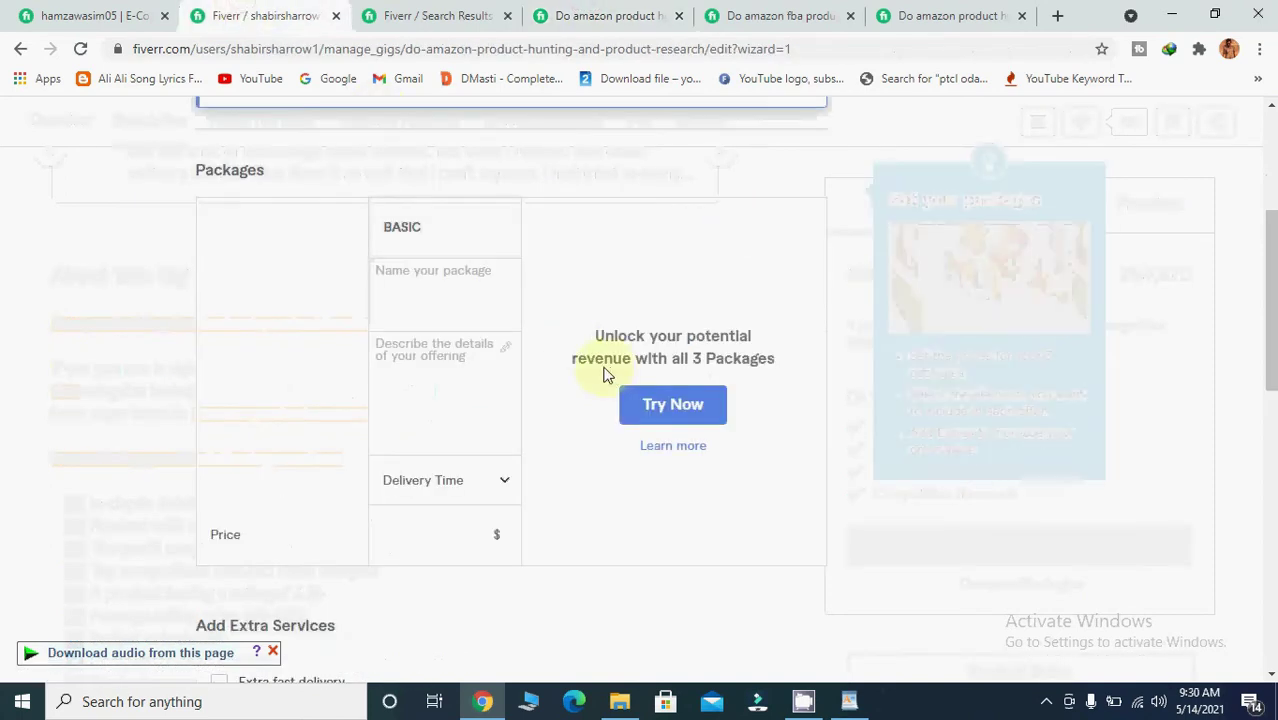
{"action": "left_click", "coordinate": [452, 291]}
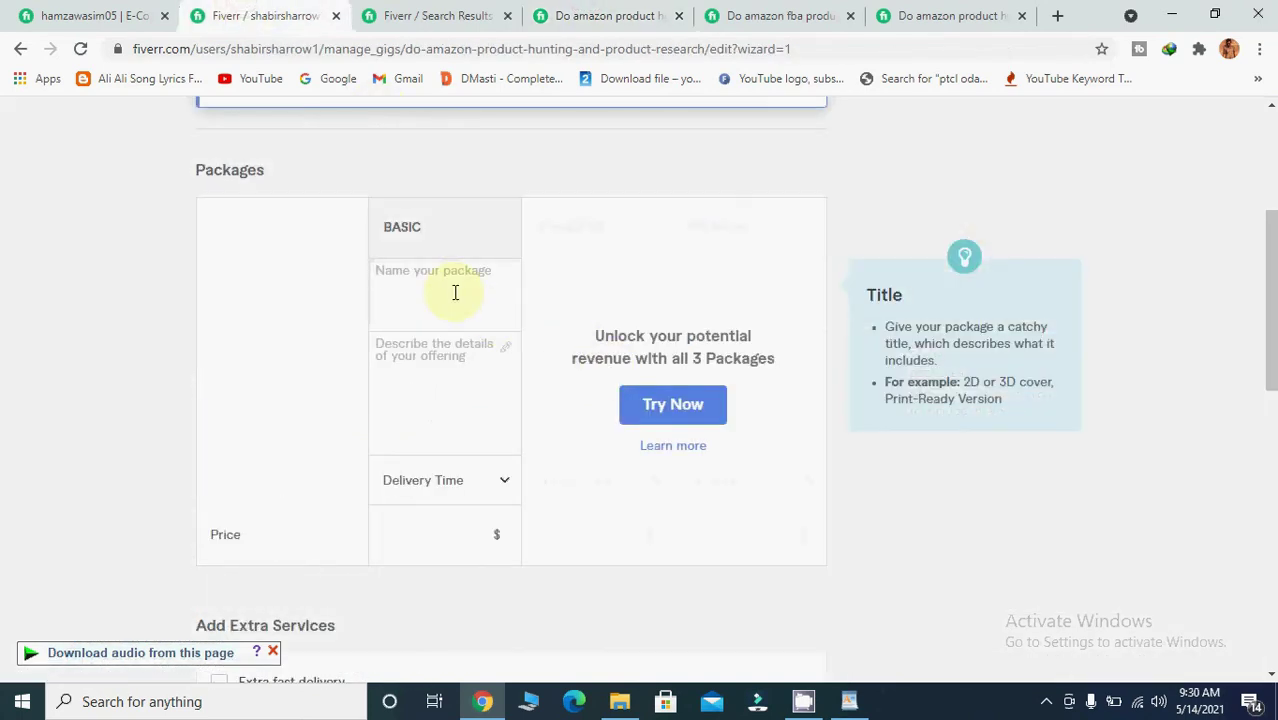
{"action": "type", "text": "Gold"}
{"action": "left_click", "coordinate": [443, 356]}
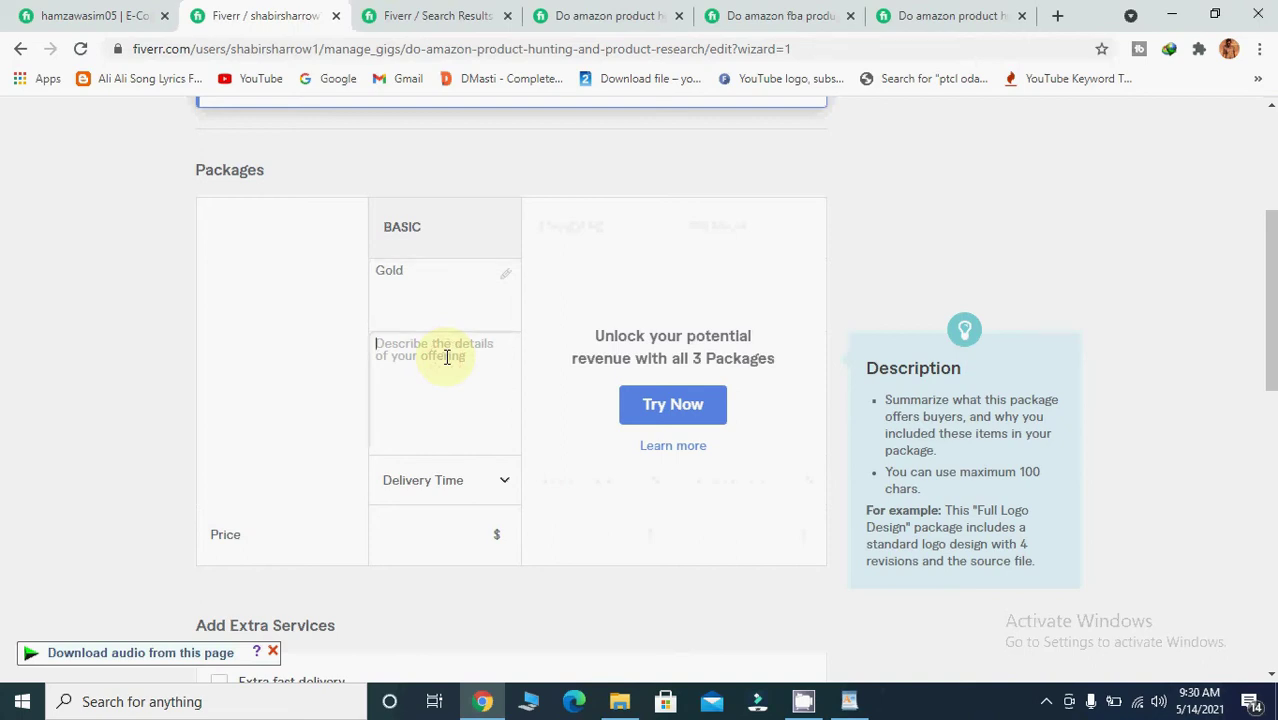
{"action": "type", "text": "1 product+"}
{"action": "type", "text": "10 keywords"}
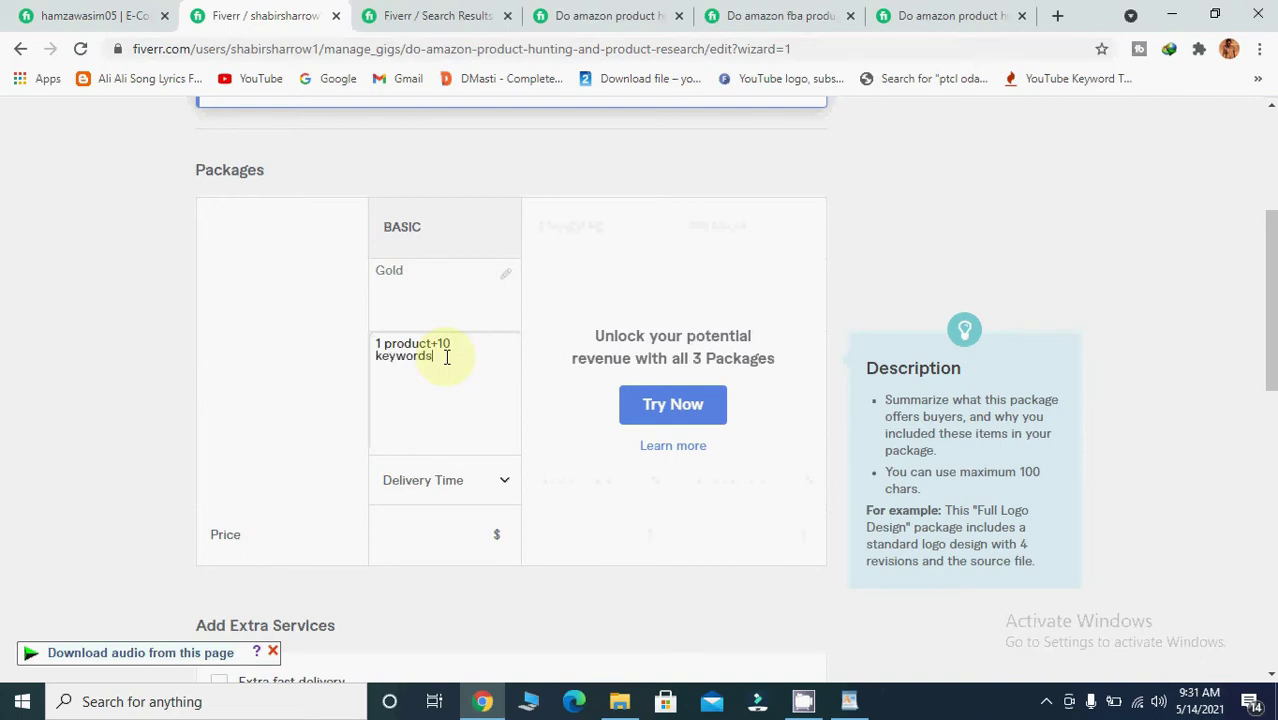
{"action": "key", "text": "Return"}
{"action": "left_click", "coordinate": [447, 357]}
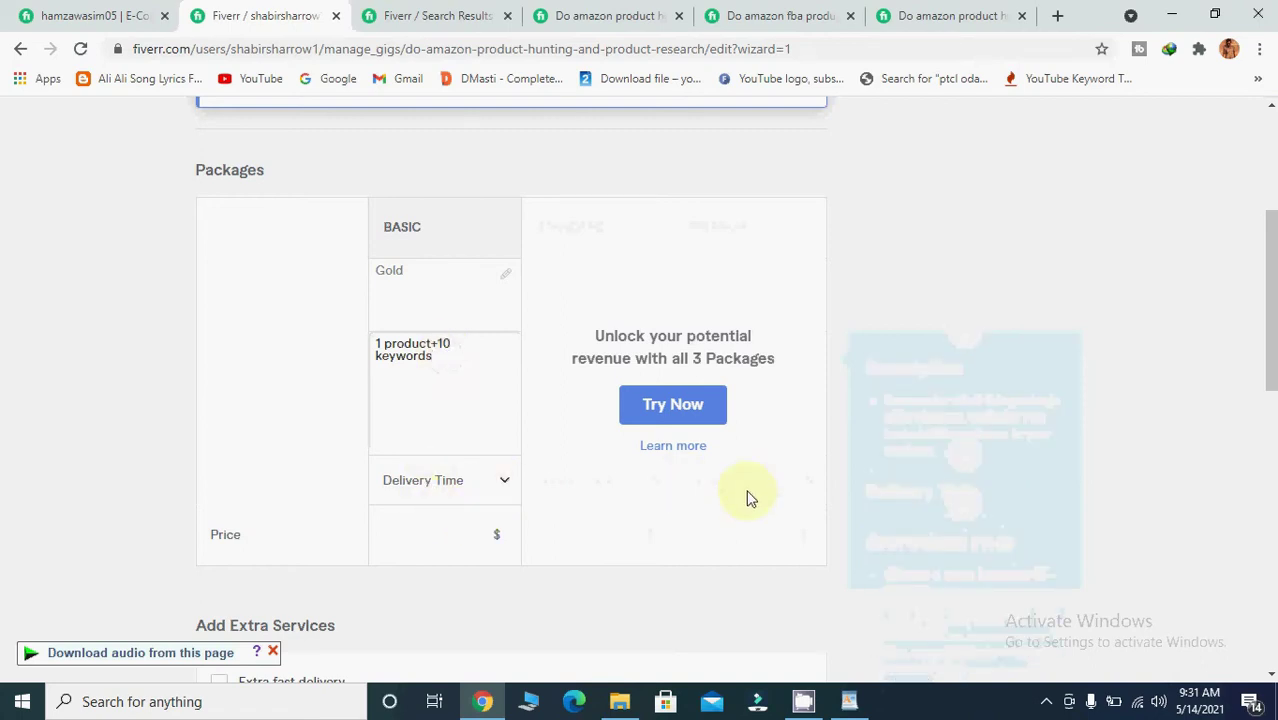
- Set the Basic package's delivery time to 3 days
{"action": "scroll", "coordinate": [648, 469], "scroll_direction": "down", "scroll_amount": 2}
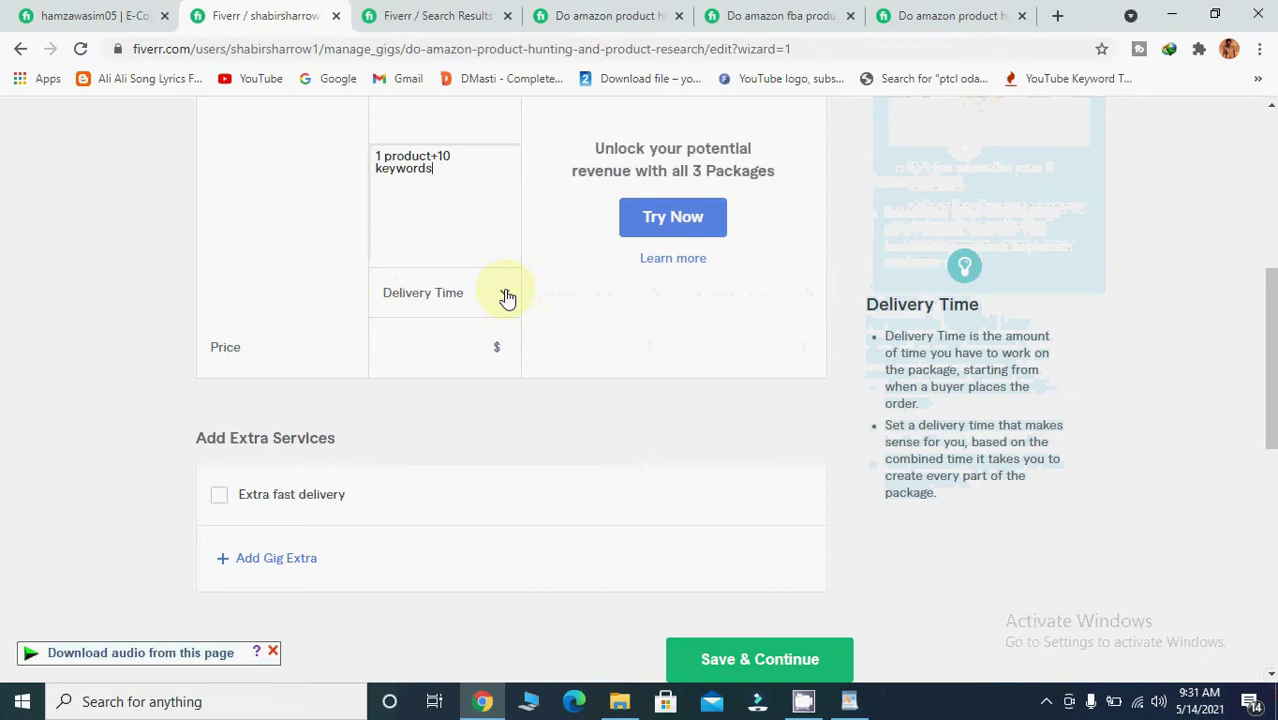
{"action": "left_click", "coordinate": [507, 296]}
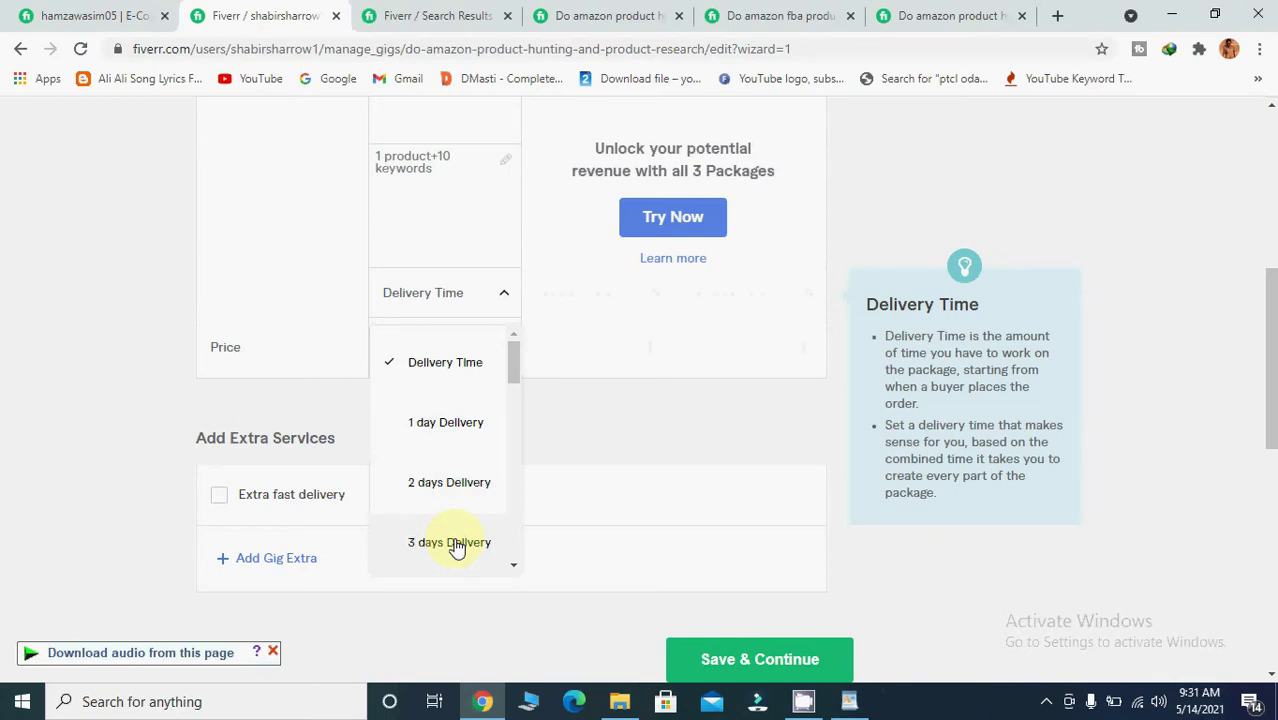
{"action": "left_click", "coordinate": [455, 545]}
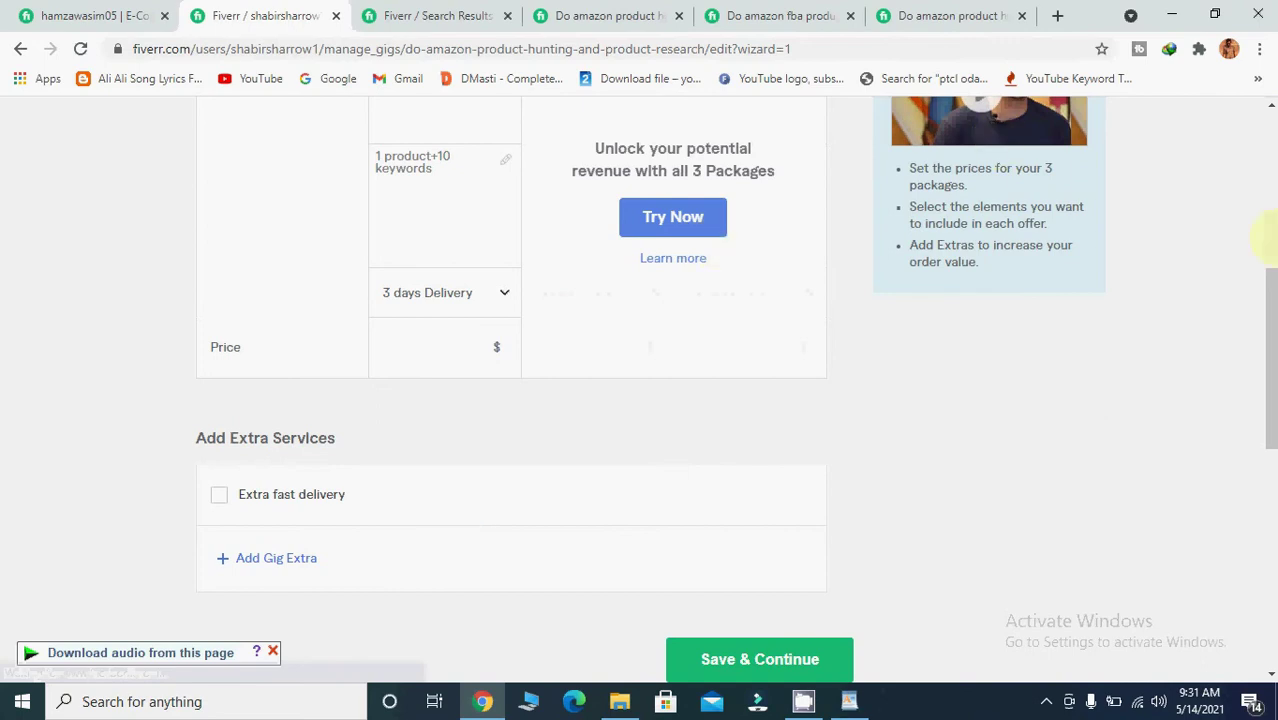
- Enable all three packages for the gig and dismiss the Gig Packages introduction
{"action": "scroll", "coordinate": [1270, 105], "scroll_direction": "up", "scroll_amount": 3}
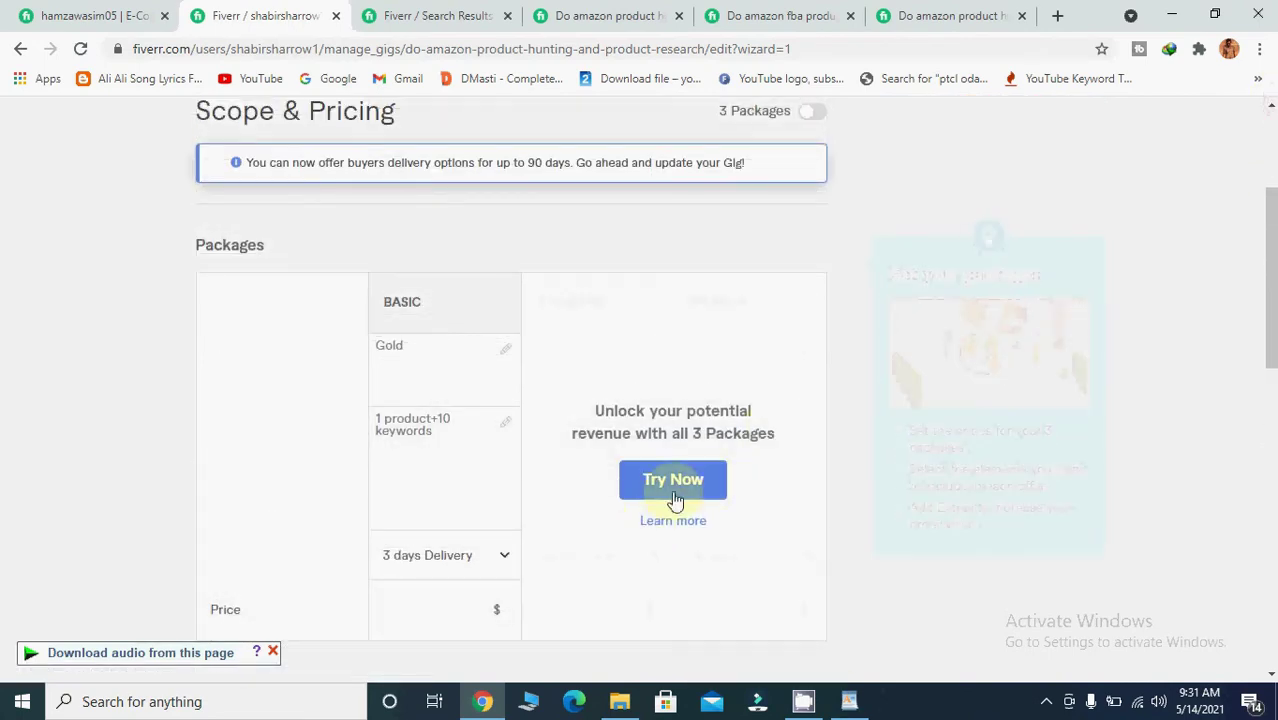
{"action": "left_click", "coordinate": [674, 482]}
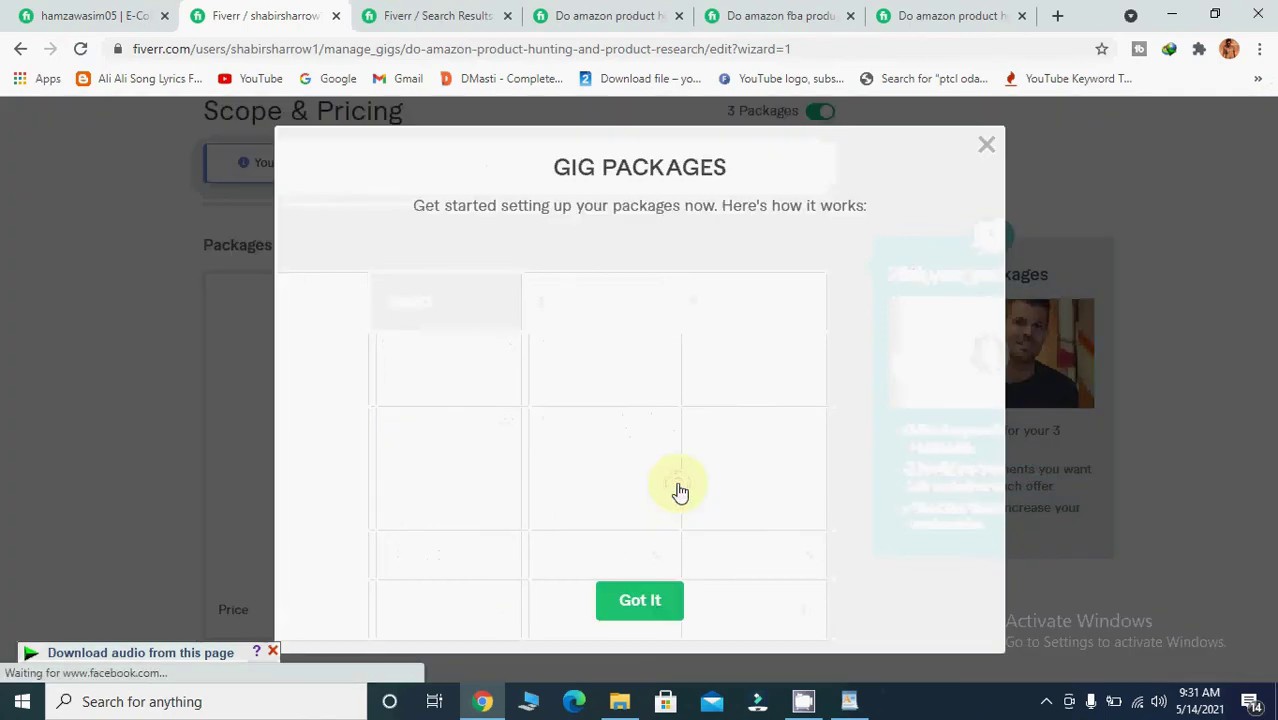
{"action": "left_click", "coordinate": [985, 148]}
- Fill in the Standard package with the name "diamond", the description "2 product+20 keywords" and 2 days delivery
{"action": "left_click", "coordinate": [578, 348]}
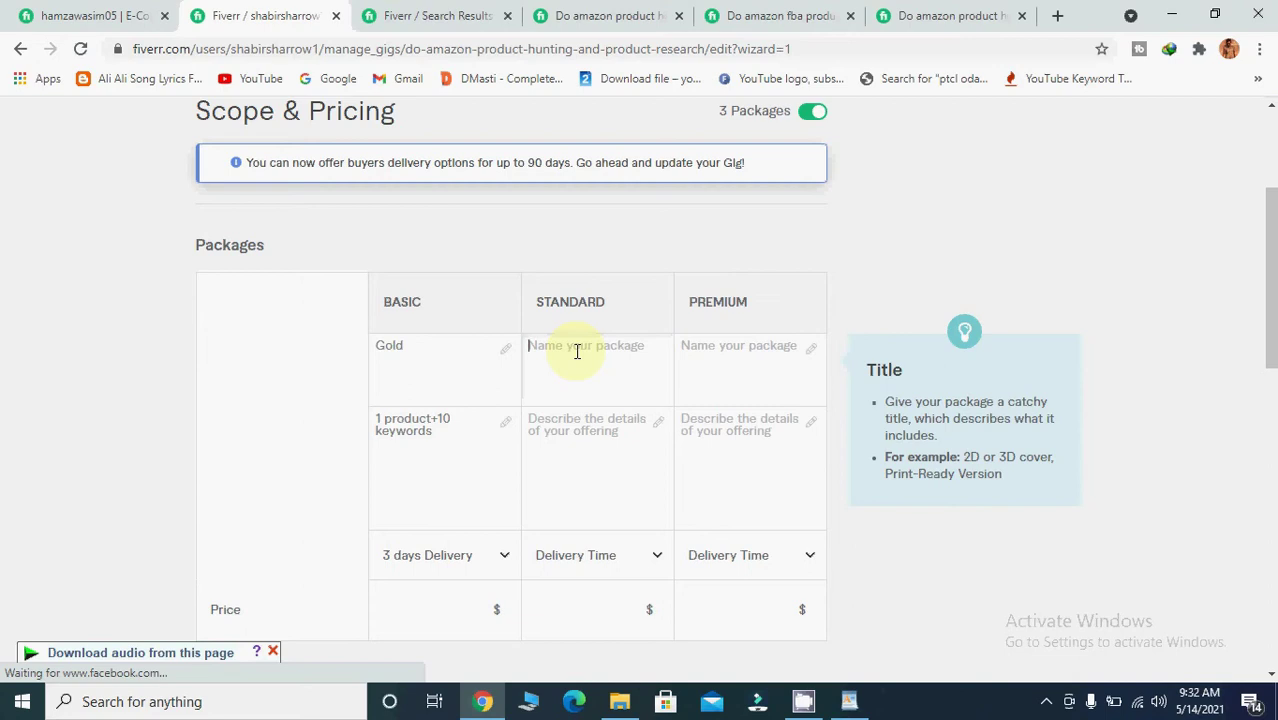
{"action": "type", "text": "diamond"}
{"action": "left_click", "coordinate": [591, 446]}
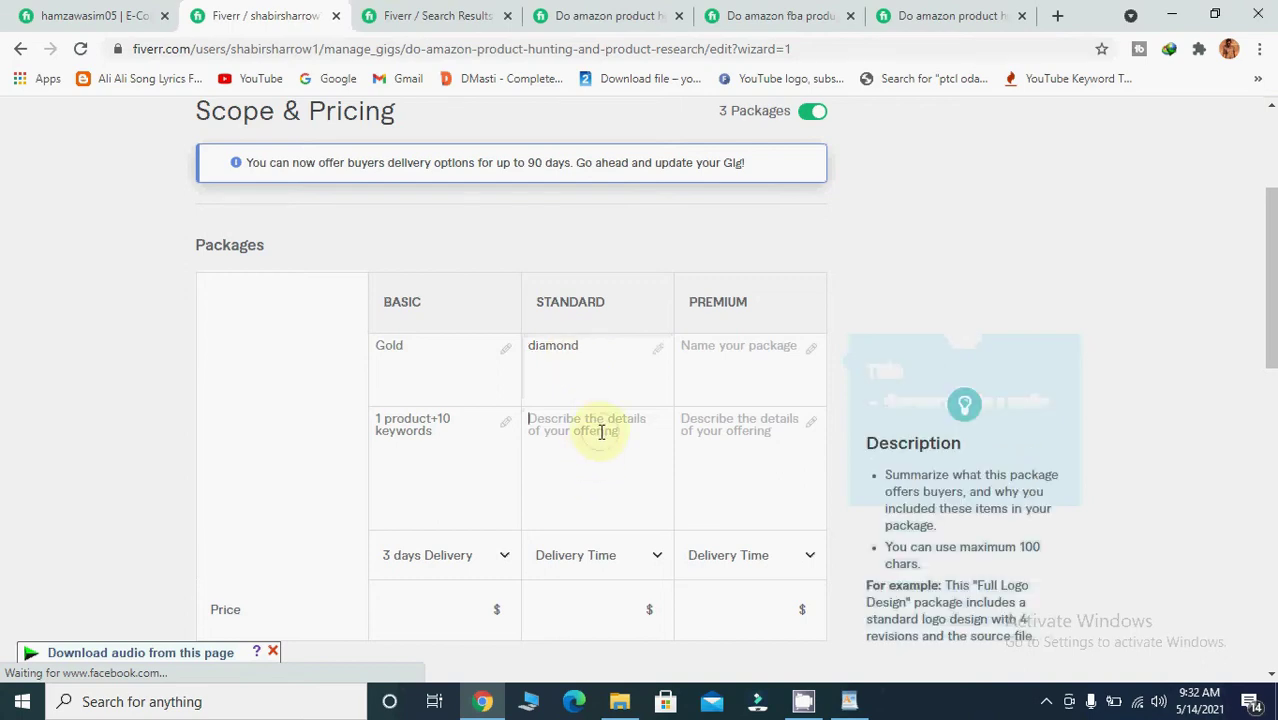
{"action": "type", "text": "2 p"}
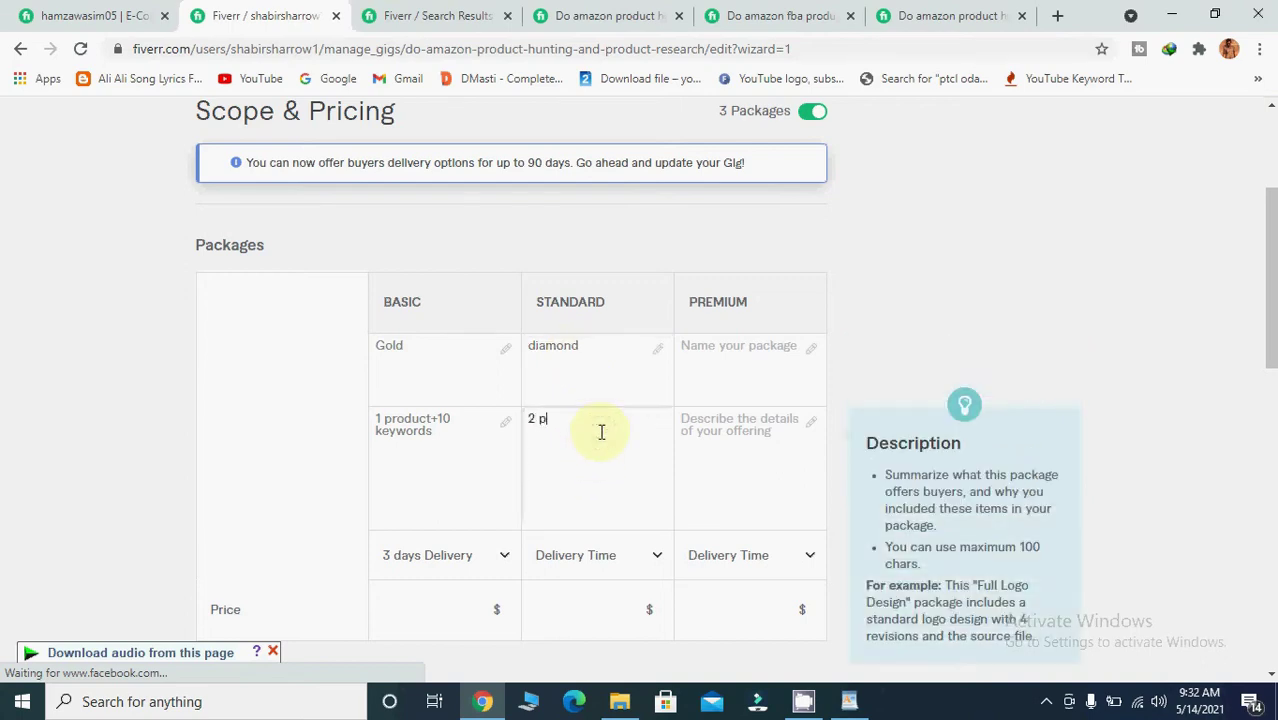
{"action": "type", "text": "roduct+20 keywords"}
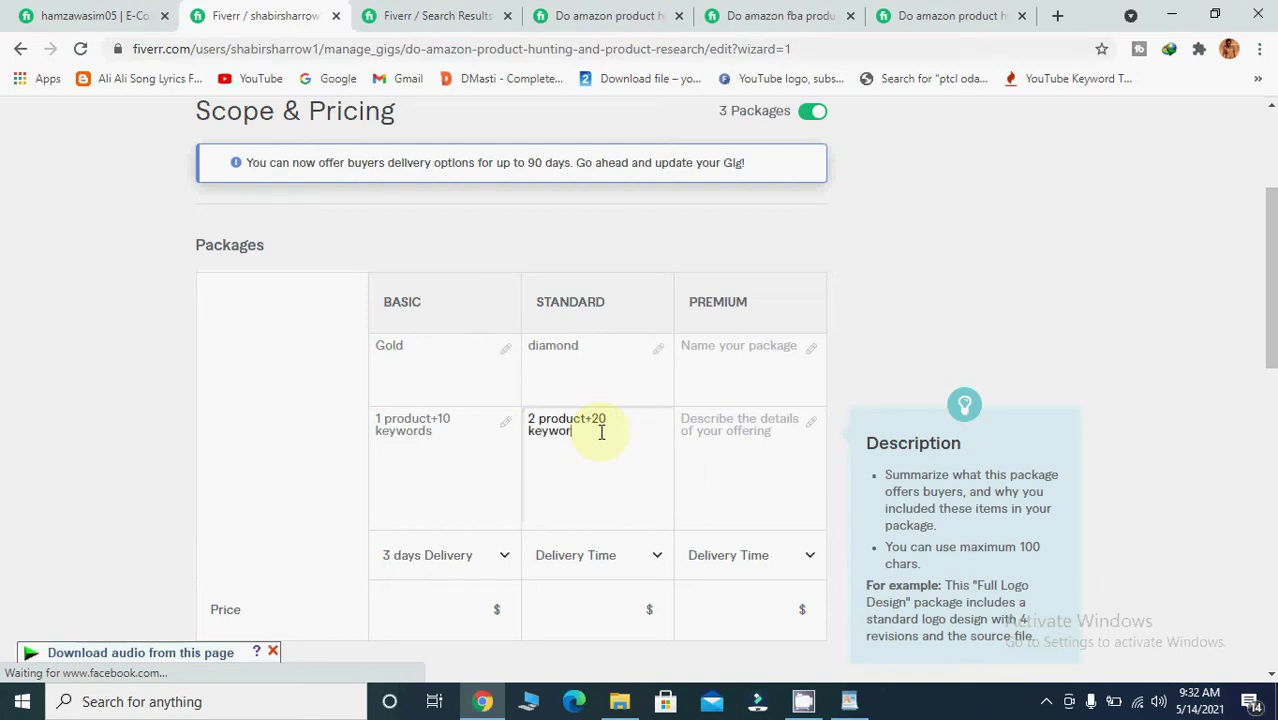
{"action": "left_click", "coordinate": [655, 560]}
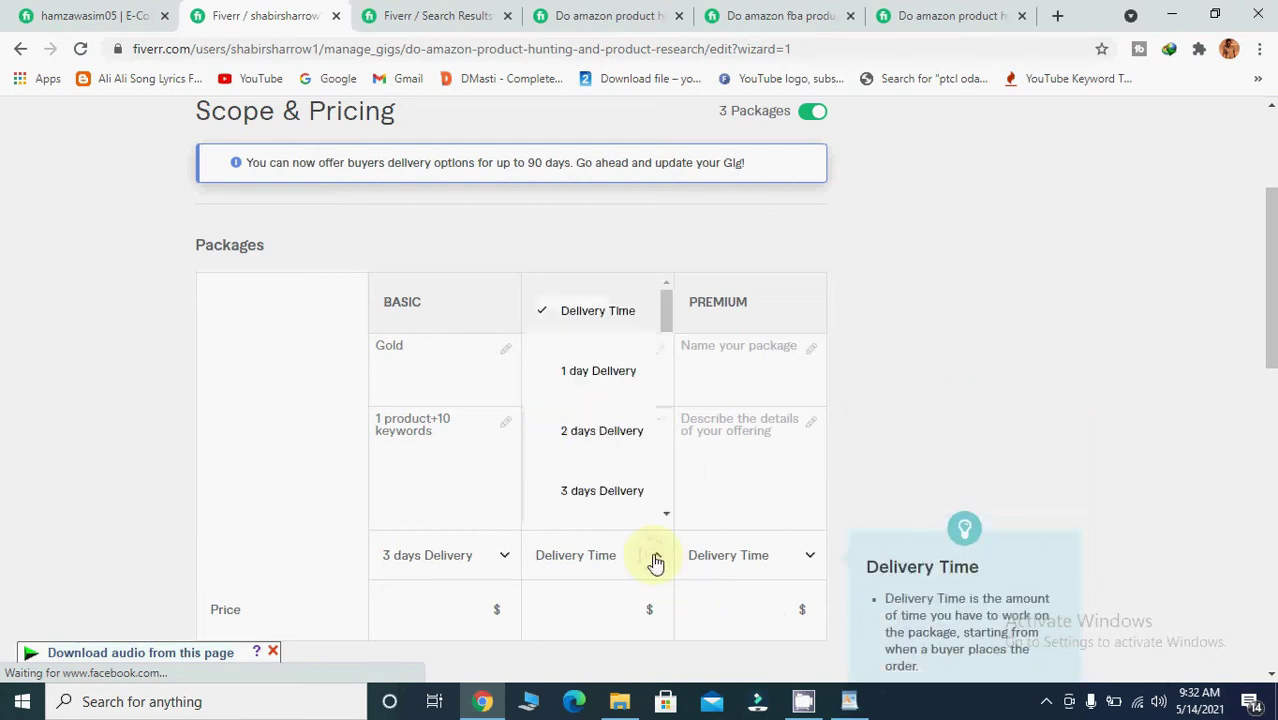
{"action": "left_click", "coordinate": [585, 432]}
- Name the Premium package "platinum" and describe it as "4 product+30 keywords"
{"action": "left_click", "coordinate": [760, 364]}
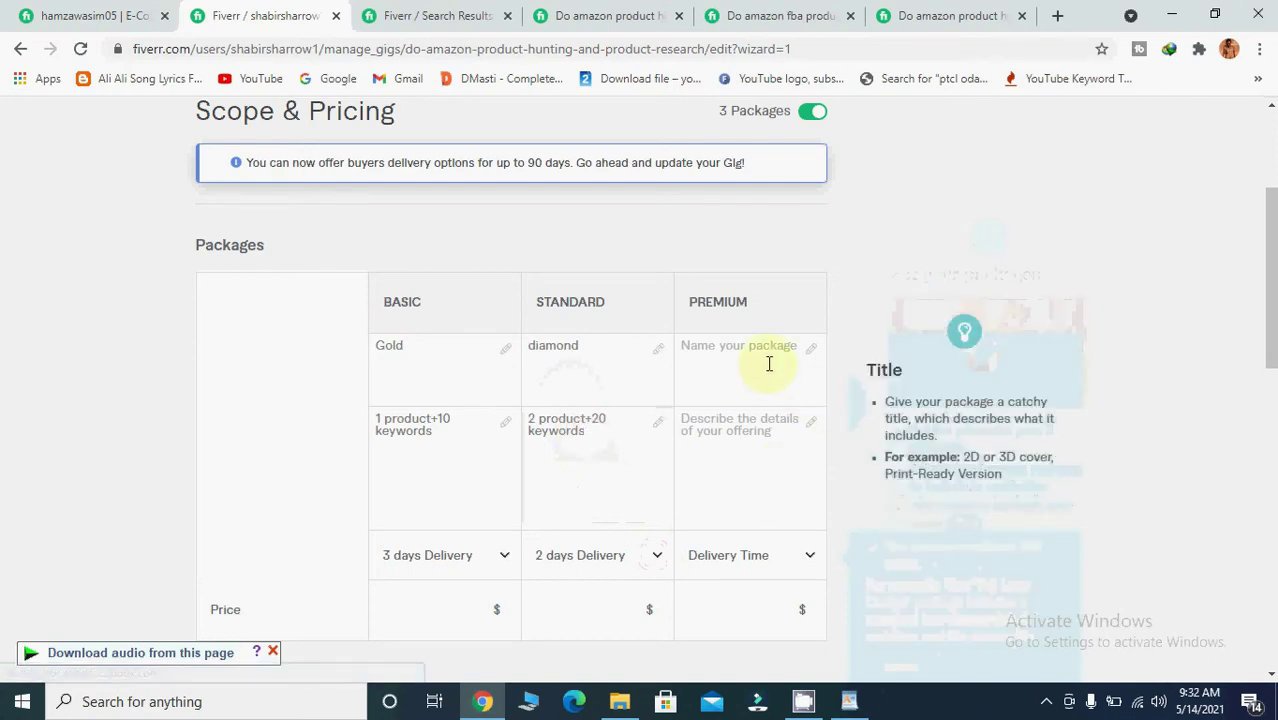
{"action": "type", "text": "platin"}
{"action": "type", "text": "i"}
{"action": "type", "text": "um"}
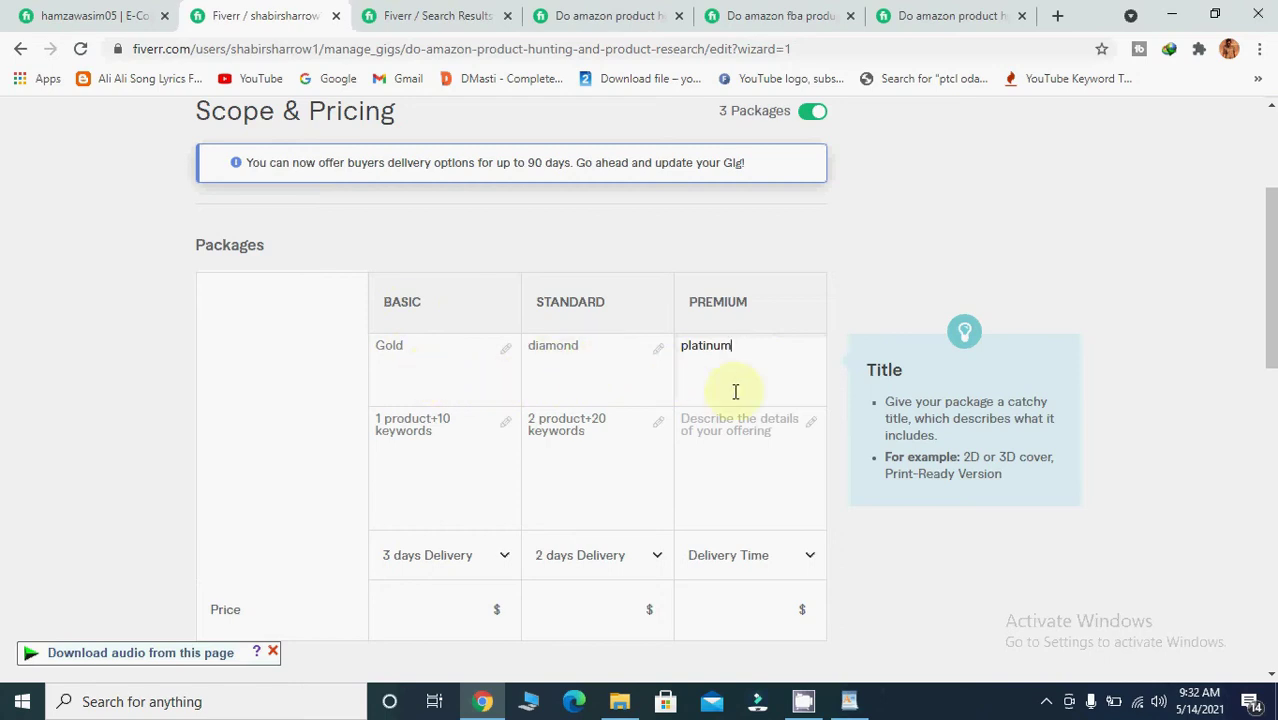
{"action": "left_click", "coordinate": [750, 470]}
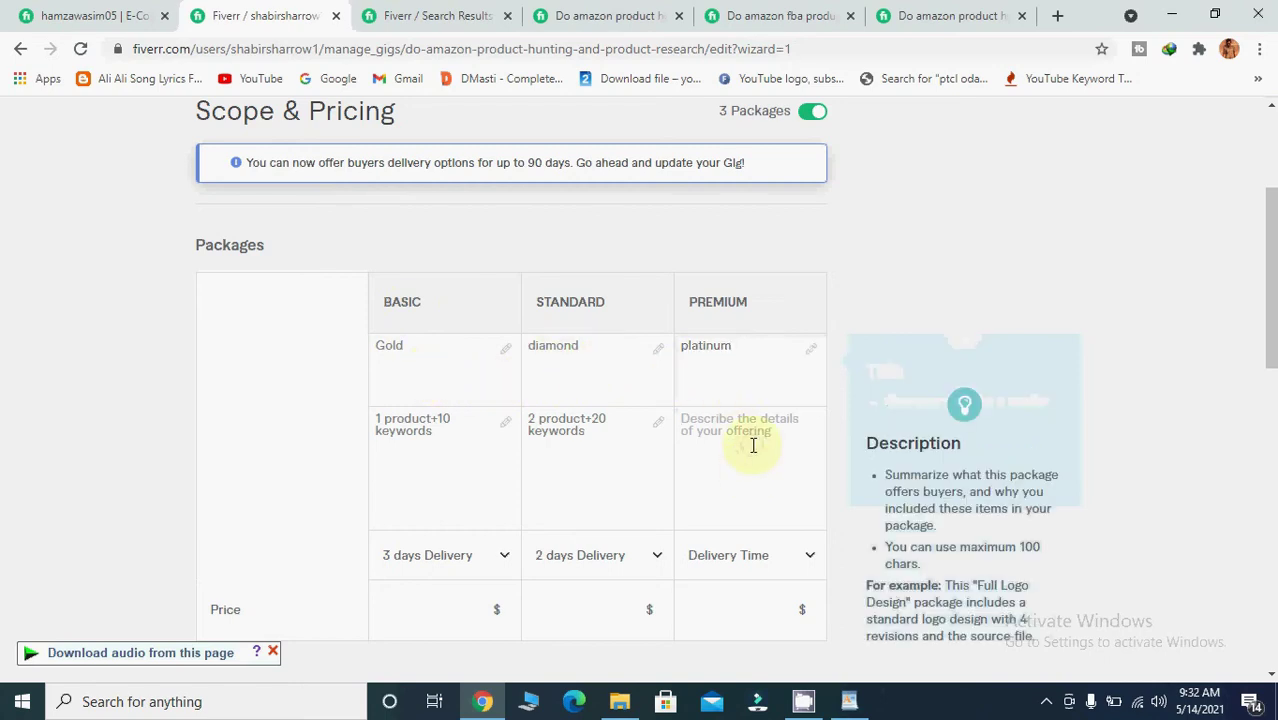
{"action": "type", "text": "4 pro"}
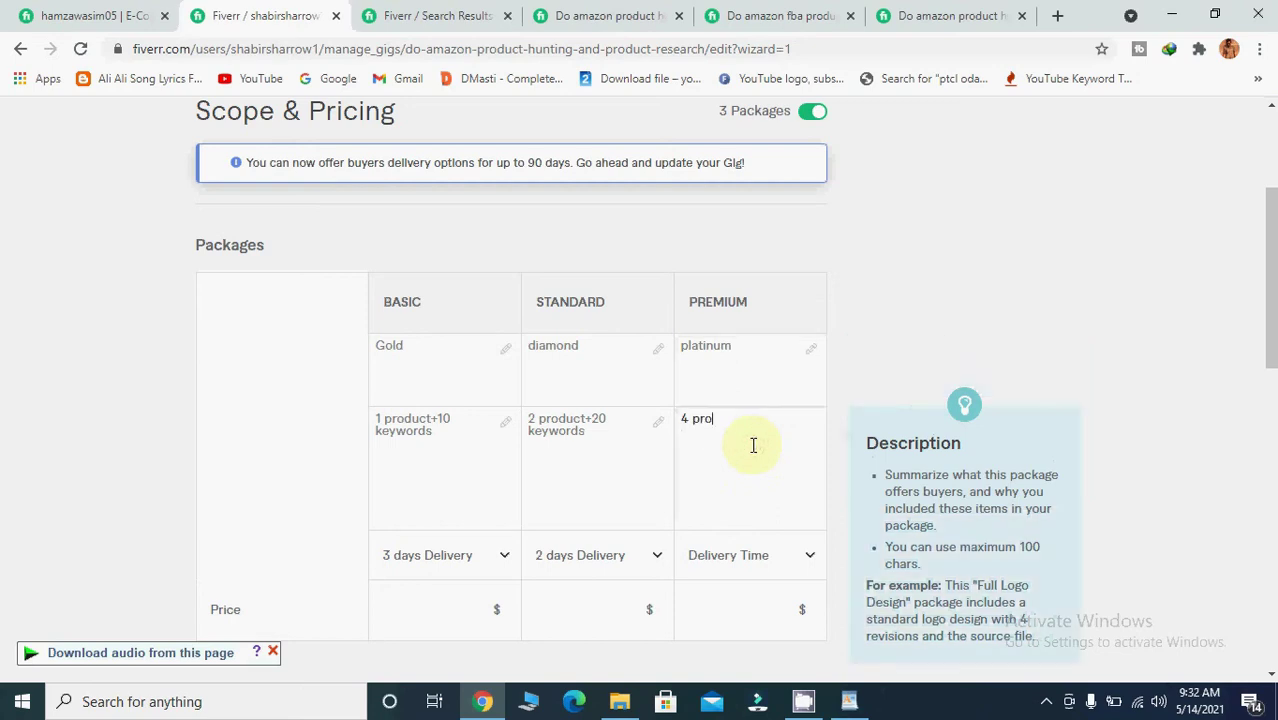
{"action": "type", "text": "duct+30 keywords"}
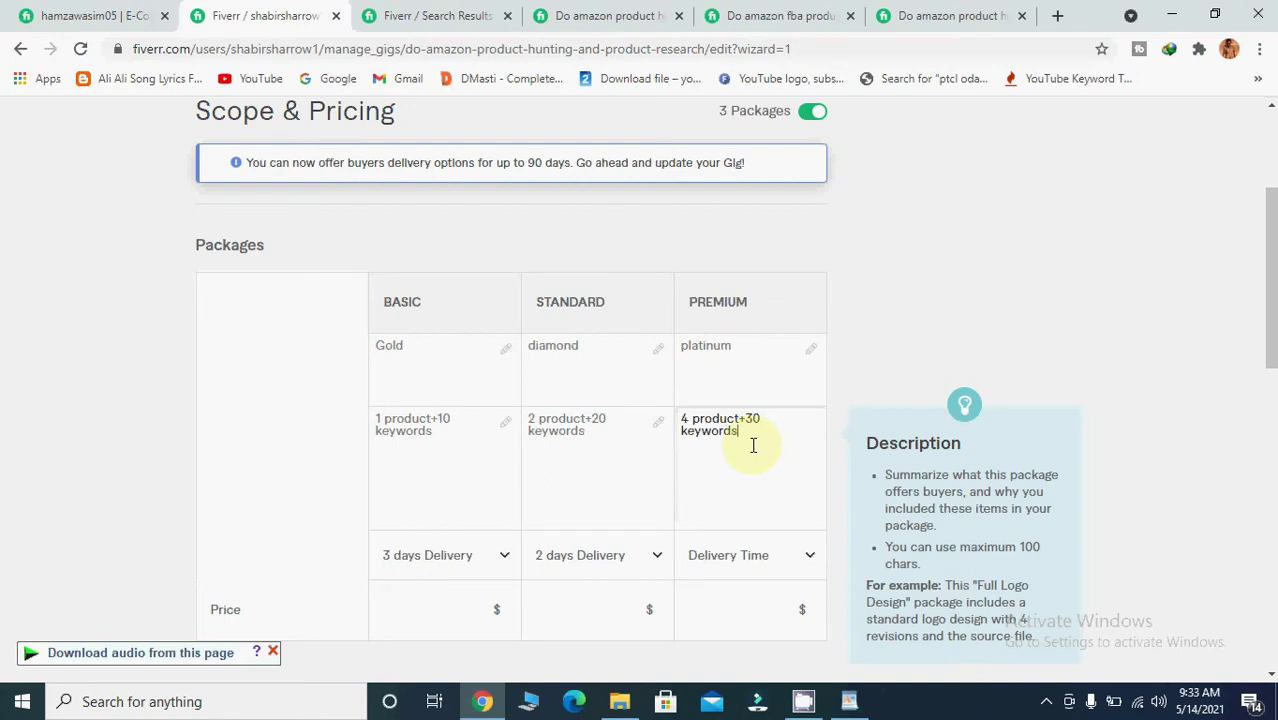
- Set the delivery time of both the Standard and the Premium package to 4 days
{"action": "left_click", "coordinate": [770, 560]}
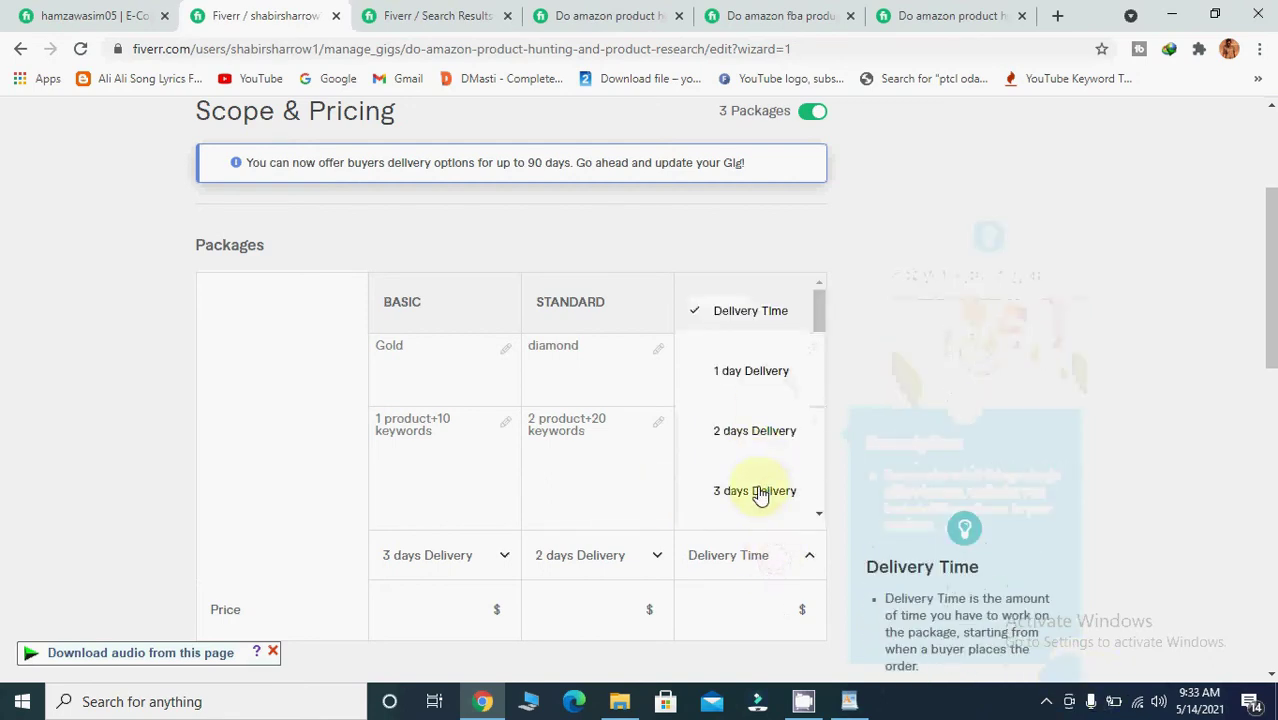
{"action": "left_click", "coordinate": [607, 565]}
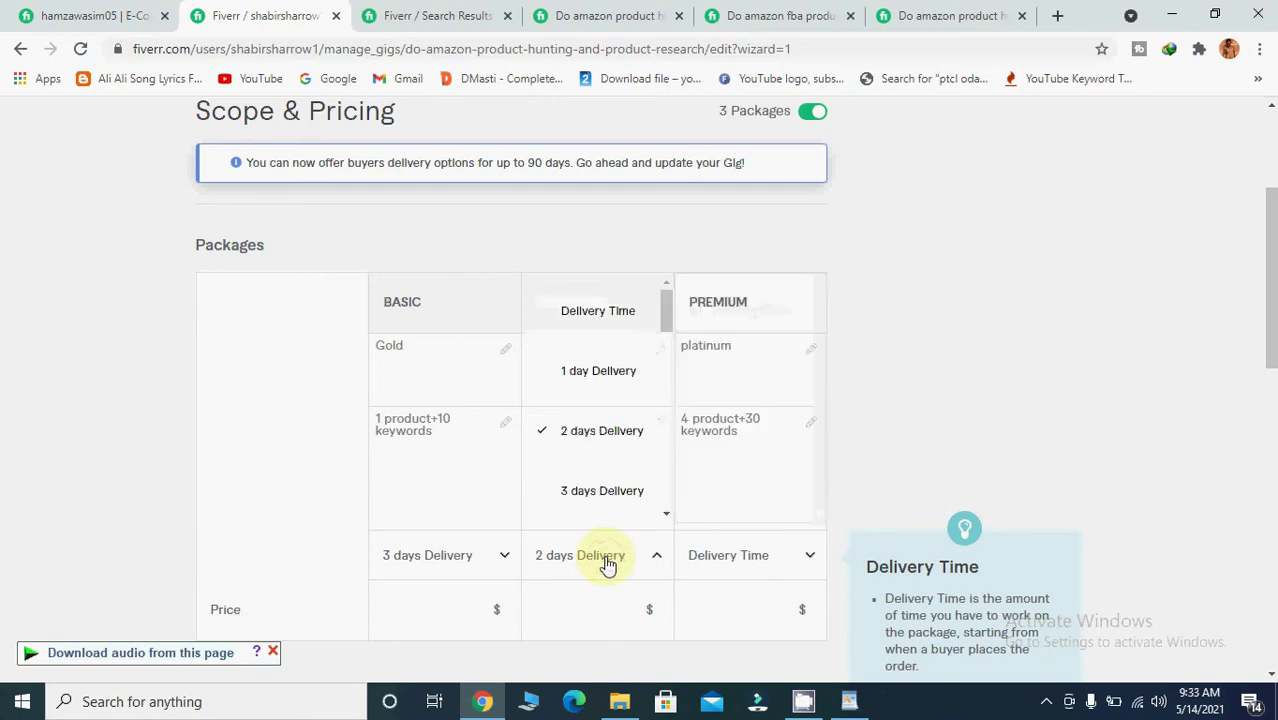
{"action": "scroll", "coordinate": [667, 518], "scroll_direction": "down", "scroll_amount": 1}
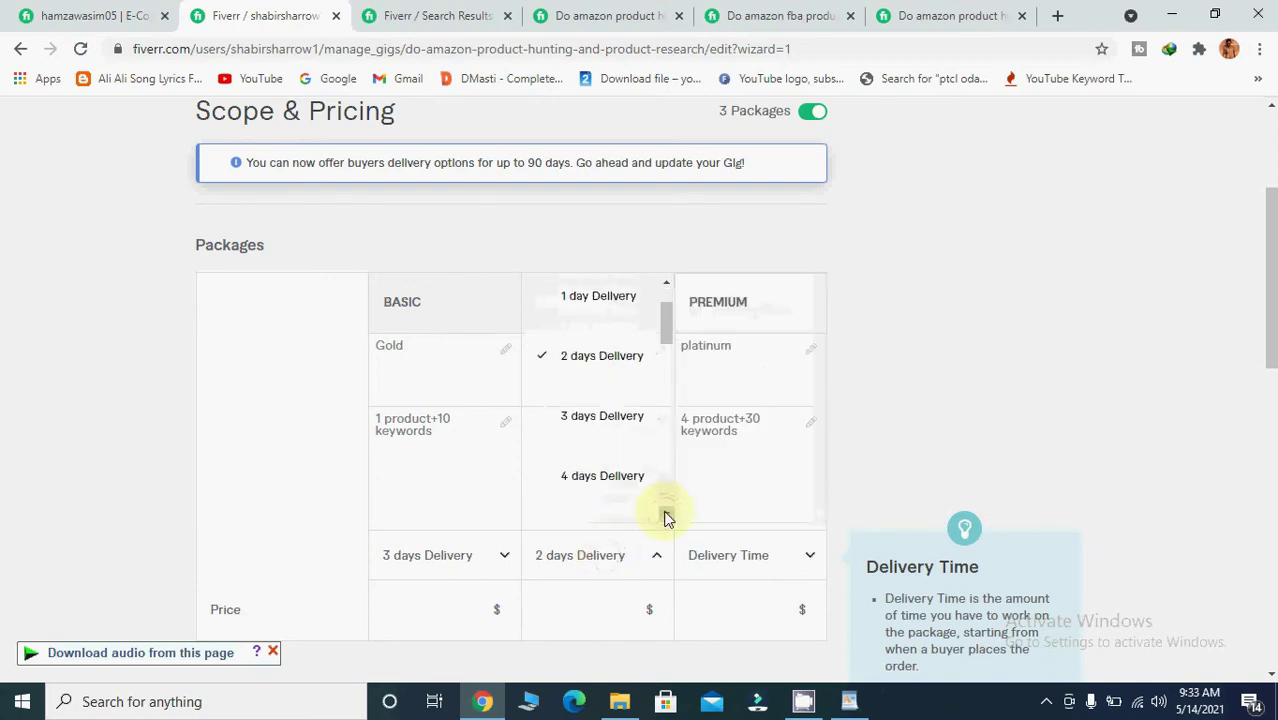
{"action": "left_click", "coordinate": [642, 488]}
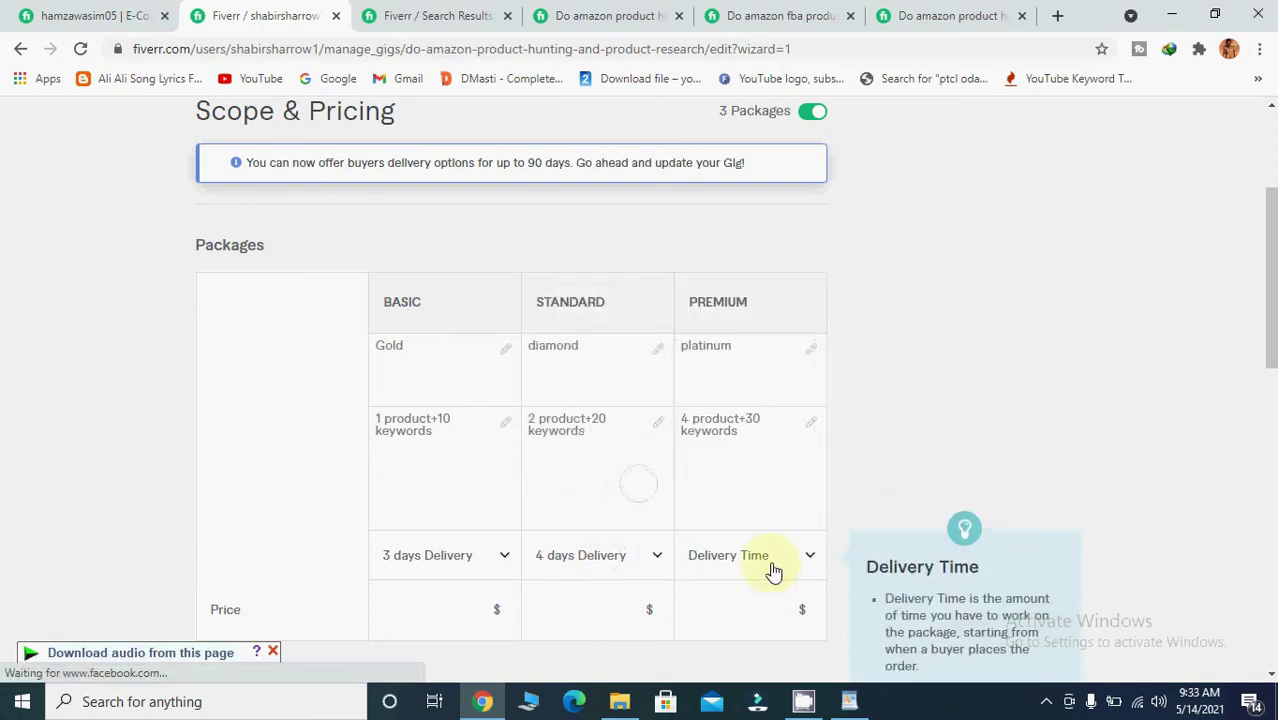
{"action": "left_click", "coordinate": [770, 568]}
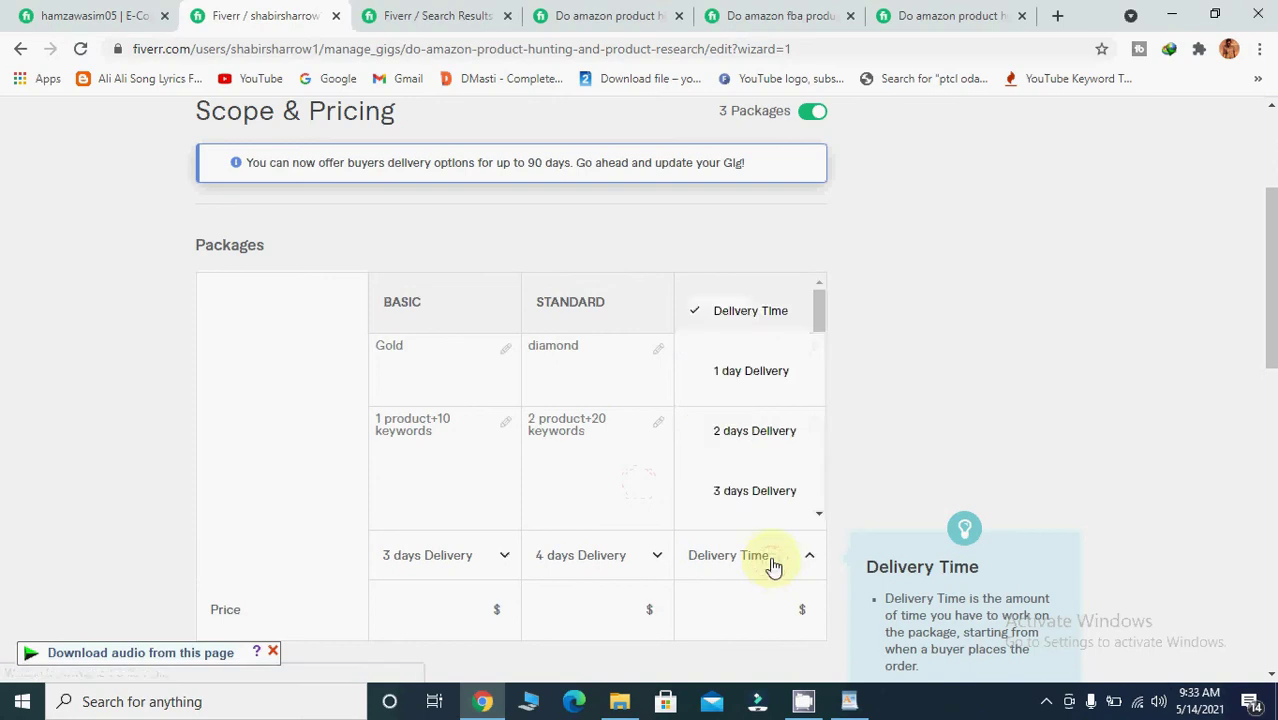
{"action": "left_click", "coordinate": [818, 512]}
{"action": "left_click", "coordinate": [818, 512]}
{"action": "left_click", "coordinate": [772, 474]}
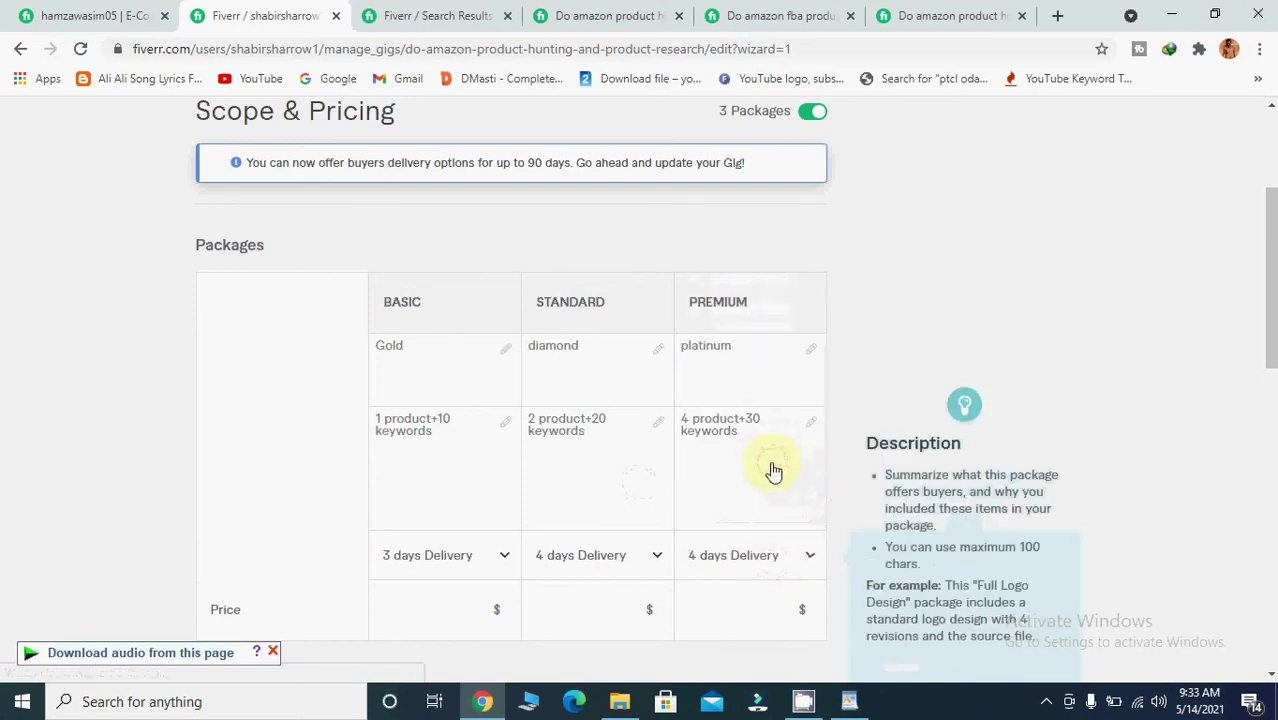
- Price the Basic package at $5, the Standard package at $10 and the Premium package at $15
{"action": "left_click", "coordinate": [1270, 677]}
{"action": "scroll", "coordinate": [1270, 677], "scroll_direction": "down", "scroll_amount": 2}
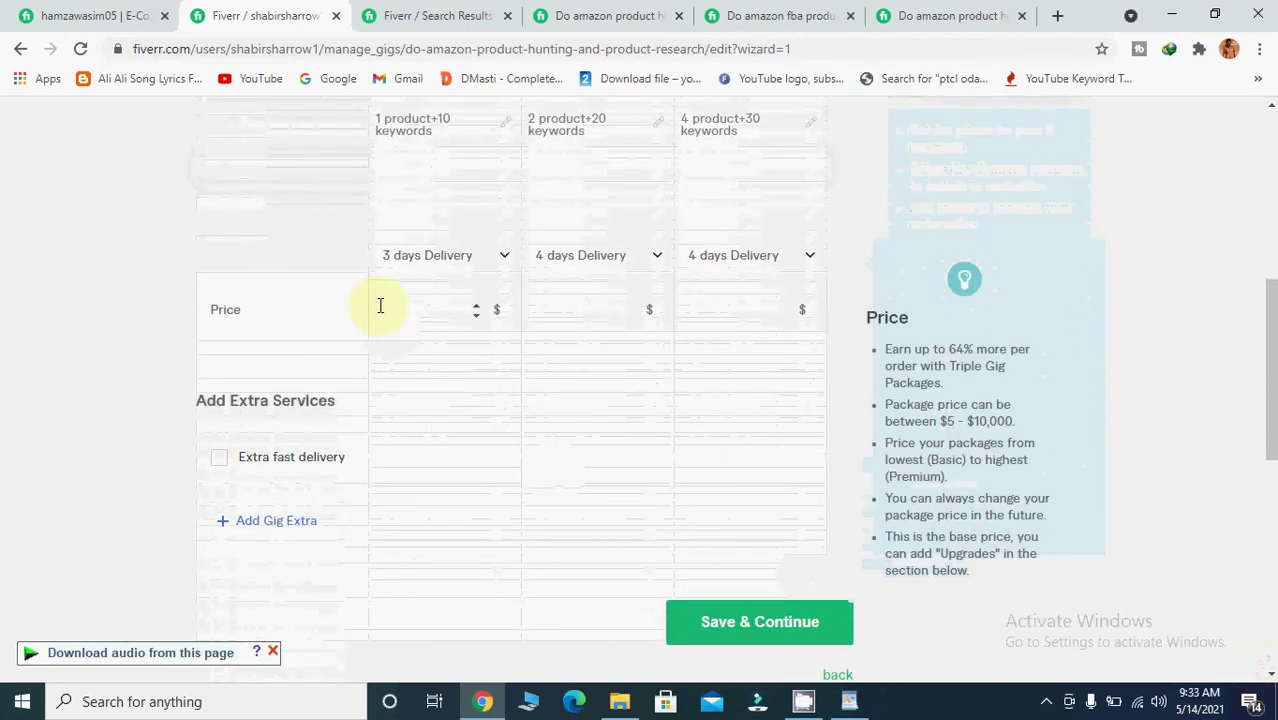
{"action": "left_click", "coordinate": [477, 318]}
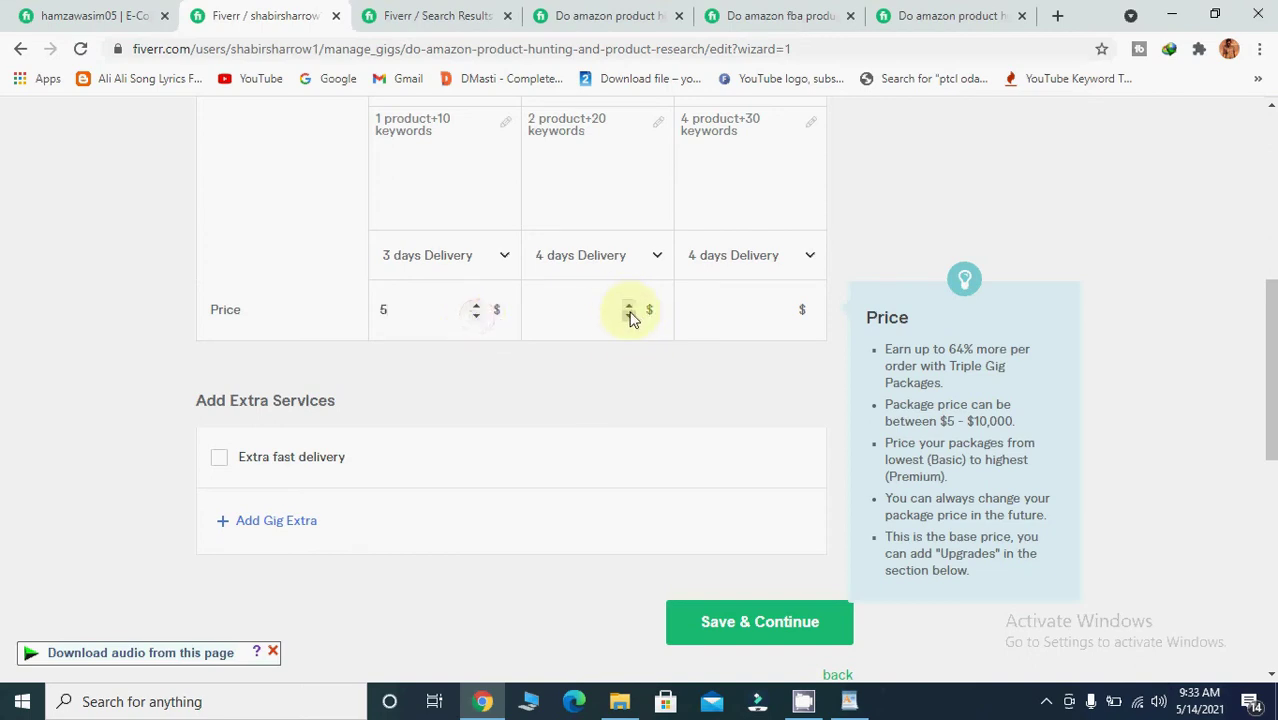
{"action": "left_click", "coordinate": [629, 316]}
{"action": "left_click", "coordinate": [627, 305]}
{"action": "left_click", "coordinate": [628, 305]}
{"action": "left_click", "coordinate": [630, 318]}
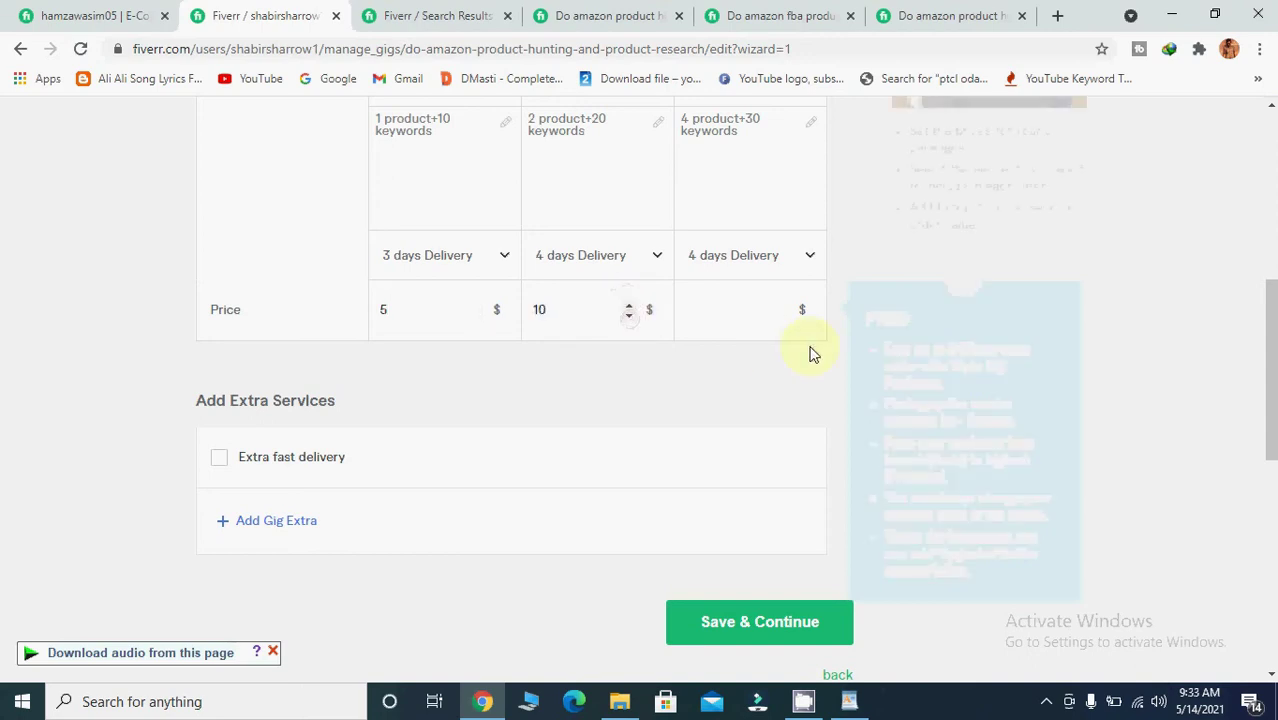
{"action": "left_click", "coordinate": [781, 305]}
{"action": "left_click", "coordinate": [781, 305]}
{"action": "left_click", "coordinate": [781, 305]}
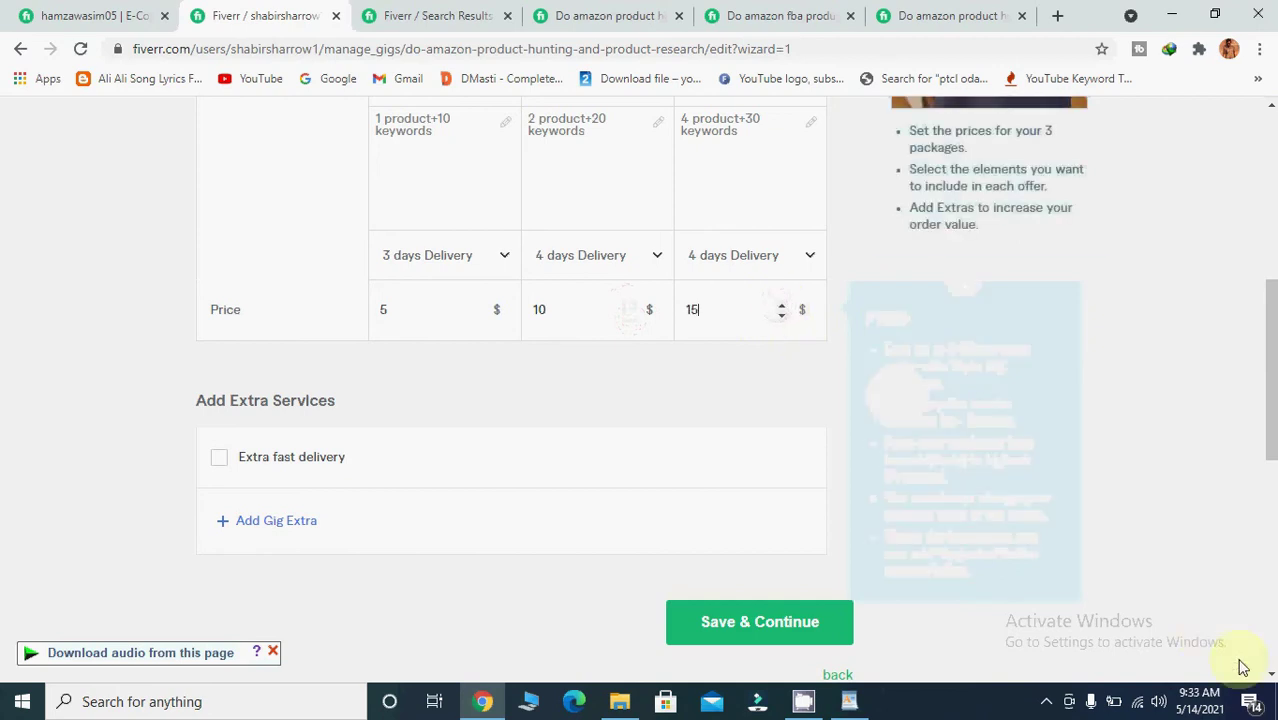
- Enable the extra fast delivery service and offer it for the Basic package in 2 days for an extra $10
{"action": "left_click", "coordinate": [1271, 675]}
{"action": "left_click", "coordinate": [1271, 675]}
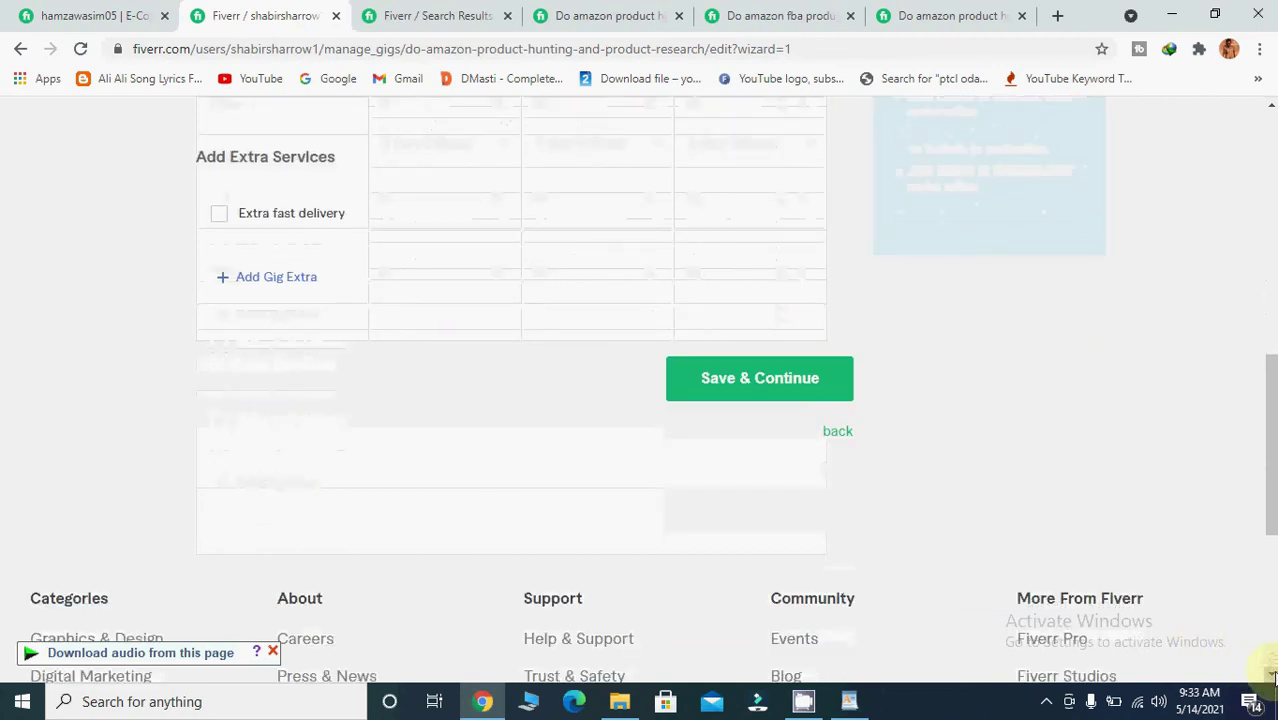
{"action": "left_click", "coordinate": [220, 213]}
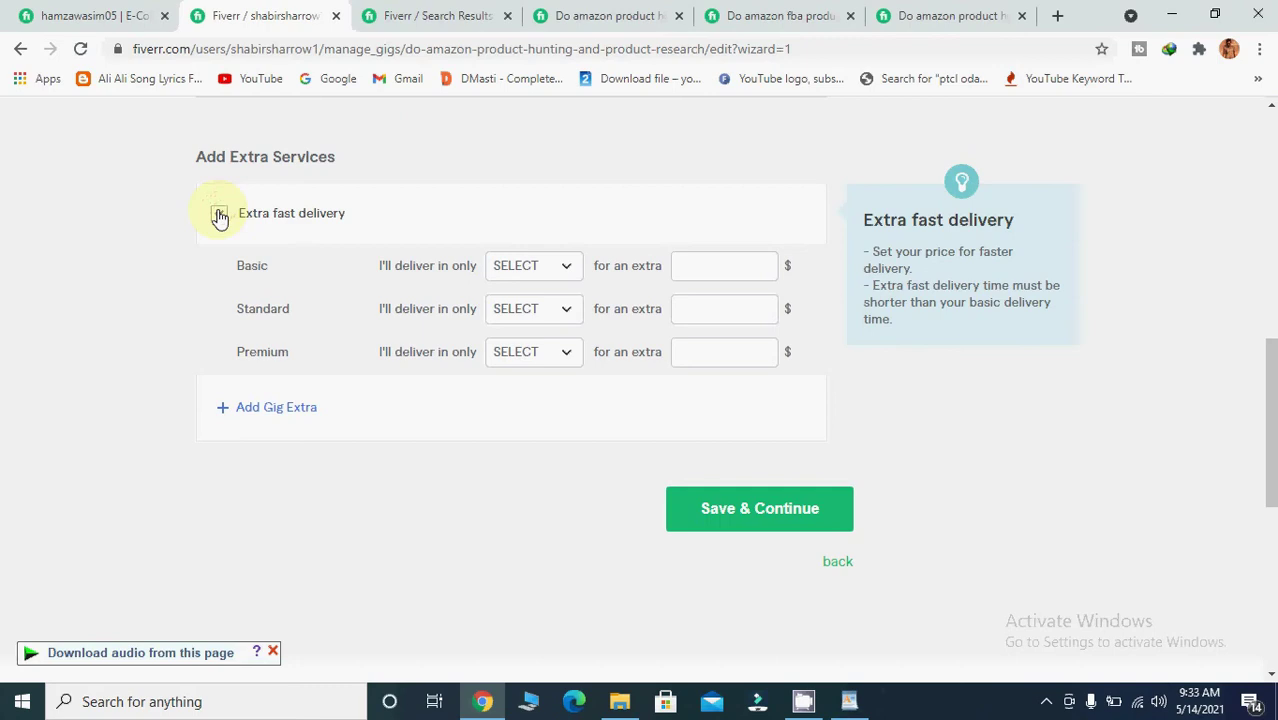
{"action": "left_click", "coordinate": [566, 272]}
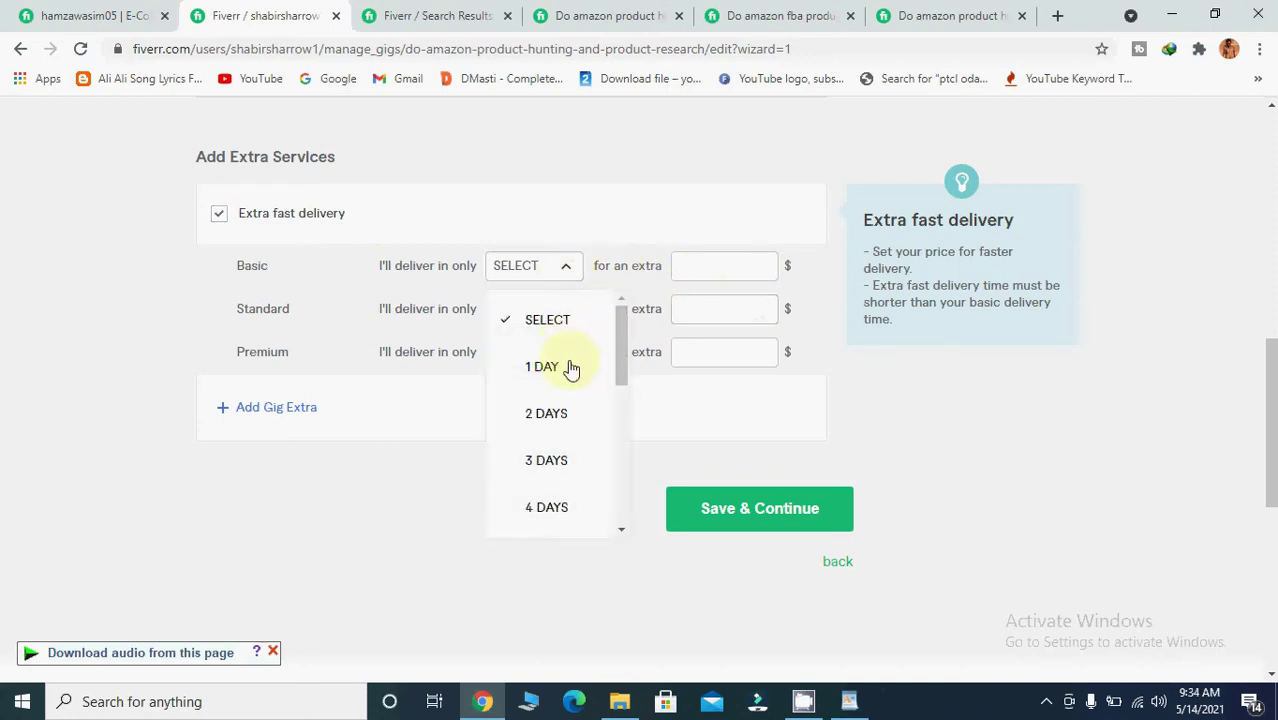
{"action": "left_click", "coordinate": [553, 413]}
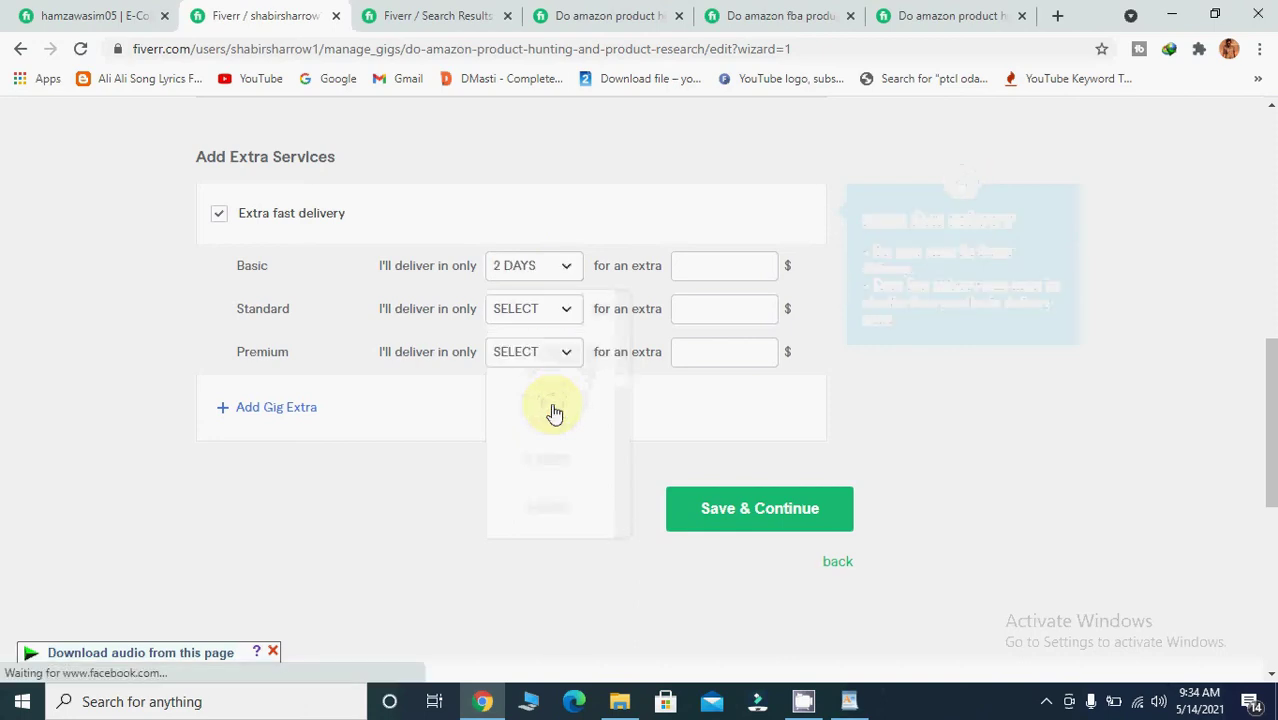
{"action": "left_click", "coordinate": [762, 261]}
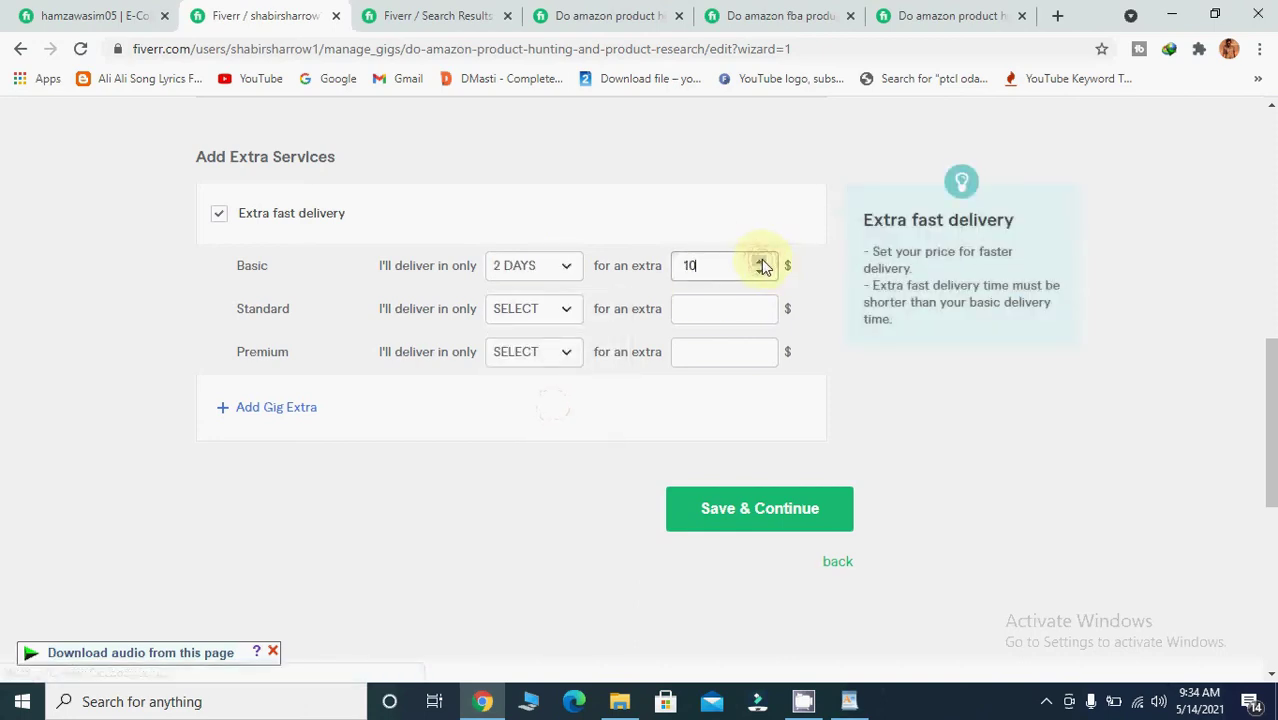
- Set the Standard package's extra fast delivery to 3 days for an extra $15
{"action": "left_click", "coordinate": [568, 314]}
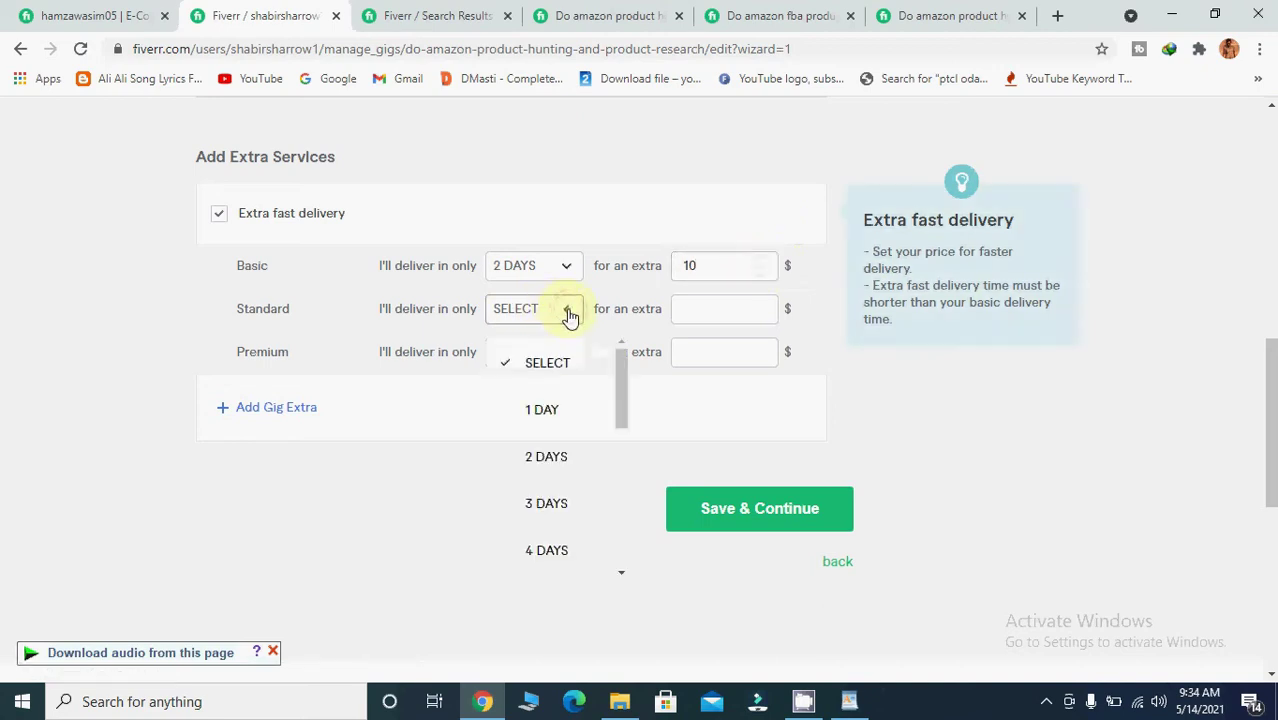
{"action": "left_click", "coordinate": [540, 505]}
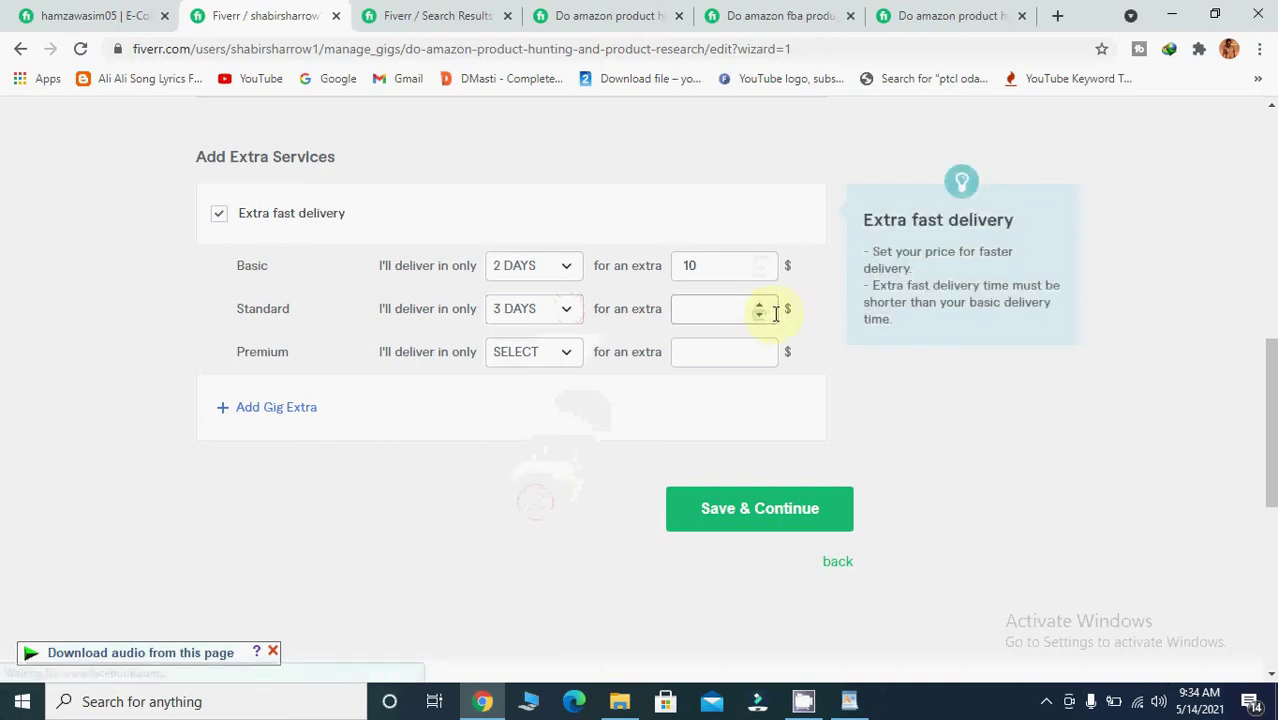
{"action": "left_click", "coordinate": [759, 305]}
{"action": "left_click", "coordinate": [759, 305]}
{"action": "left_click", "coordinate": [759, 305]}
- Set the Premium package's extra fast delivery to 3 days for an extra $20 and save the pricing section
{"action": "left_click", "coordinate": [566, 355]}
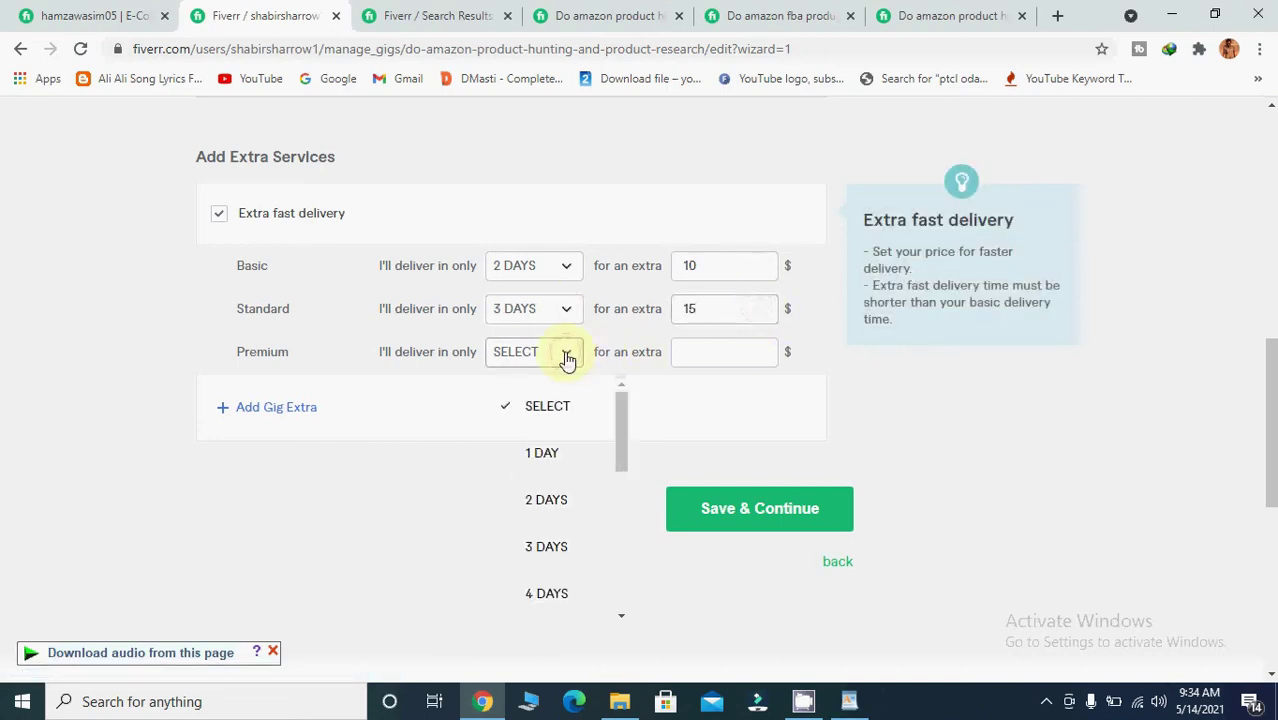
{"action": "left_click", "coordinate": [556, 547]}
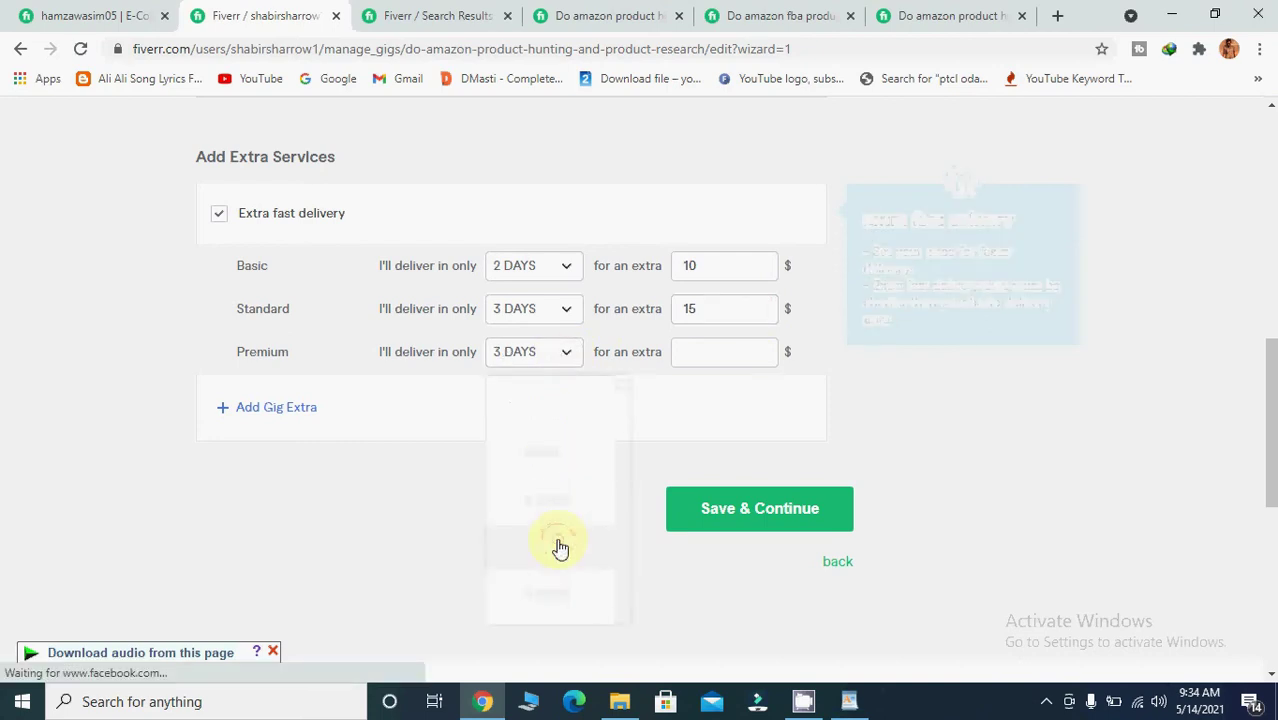
{"action": "left_click", "coordinate": [760, 350]}
{"action": "left_click", "coordinate": [760, 350]}
{"action": "left_click", "coordinate": [760, 350]}
{"action": "left_click", "coordinate": [760, 350]}
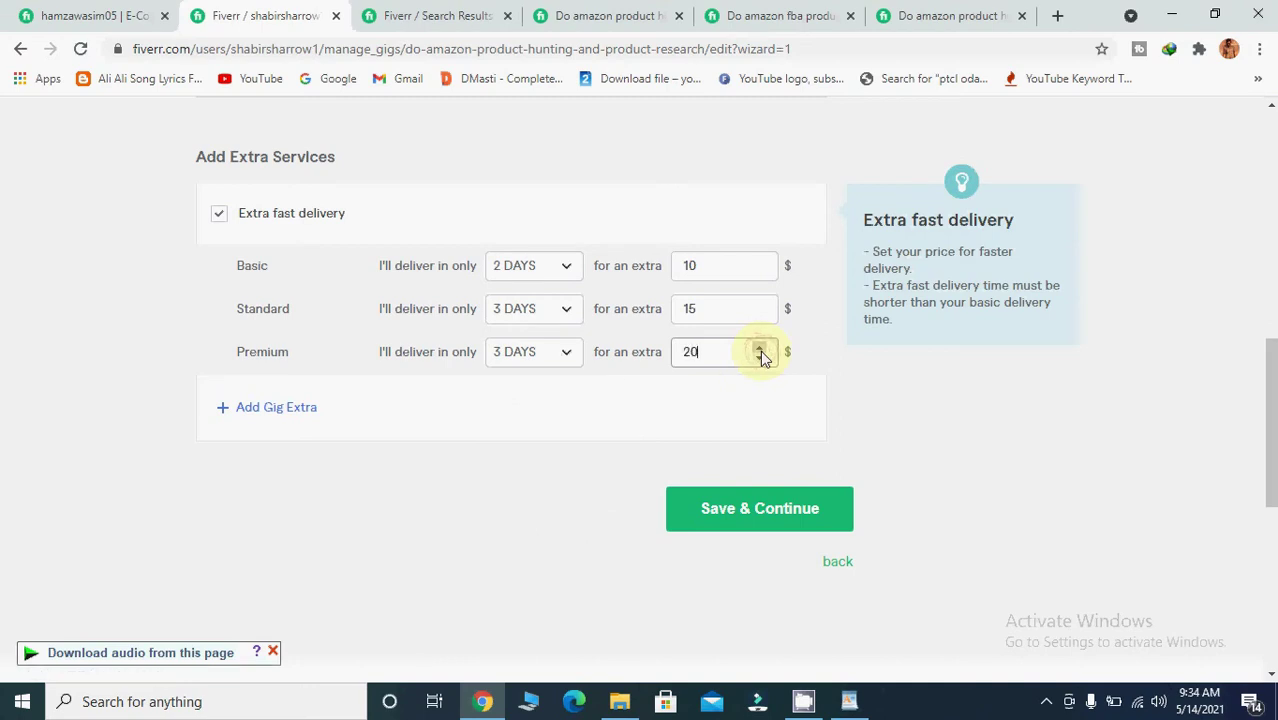
{"action": "left_click", "coordinate": [745, 513]}
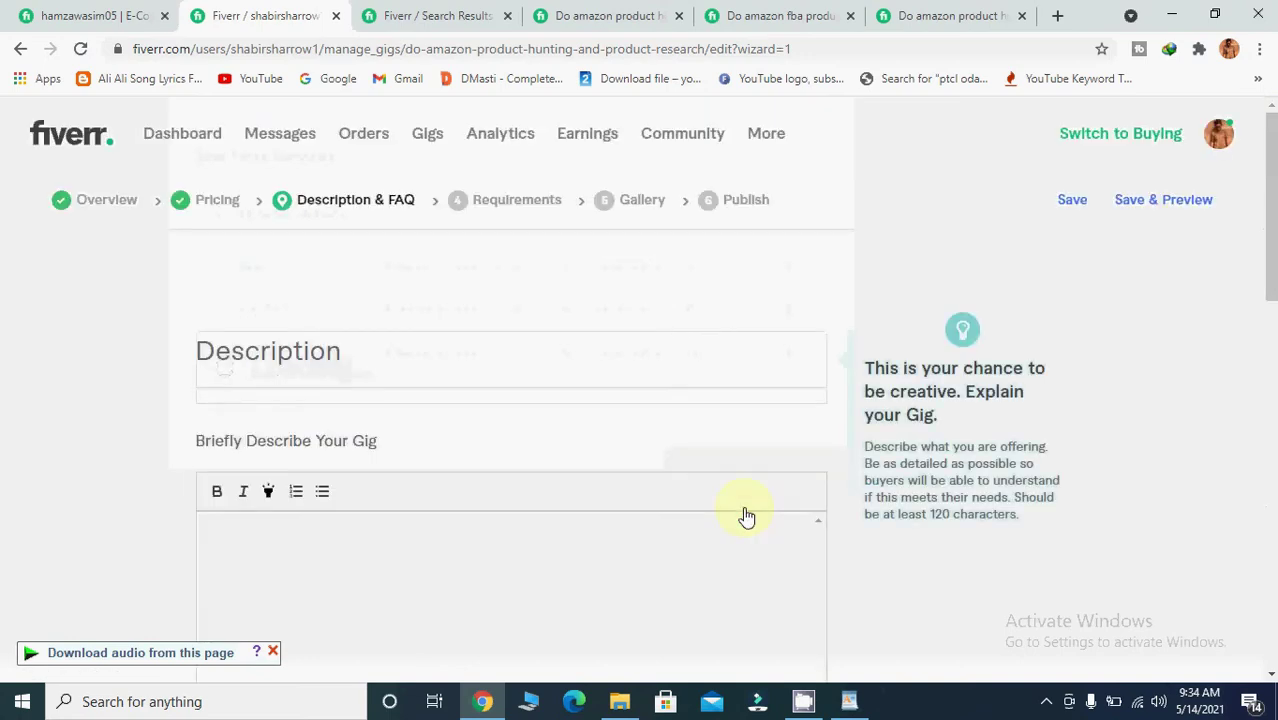
- Copy the entire prepared description from the open WordPad document and paste it into the gig's description on Fiverr
{"action": "scroll", "coordinate": [1272, 680], "scroll_direction": "down", "scroll_amount": 2}
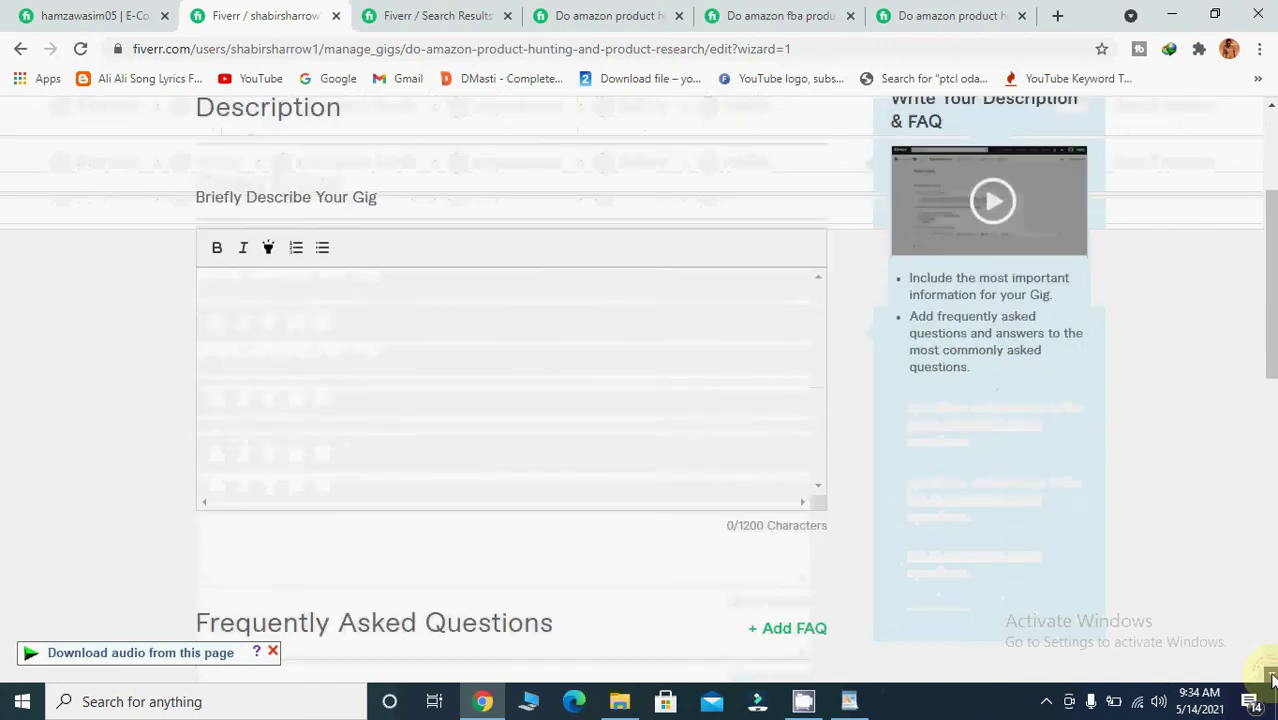
{"action": "scroll", "coordinate": [1272, 680], "scroll_direction": "down", "scroll_amount": 1}
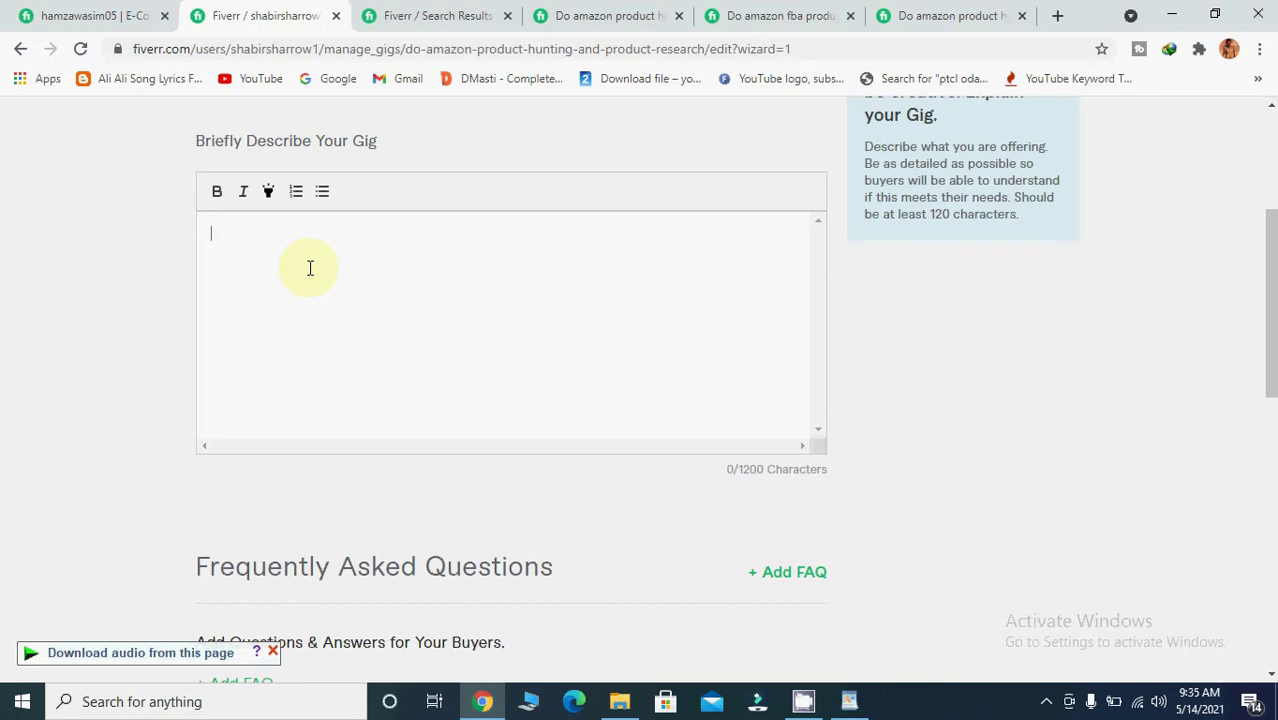
{"action": "left_click", "coordinate": [849, 701]}
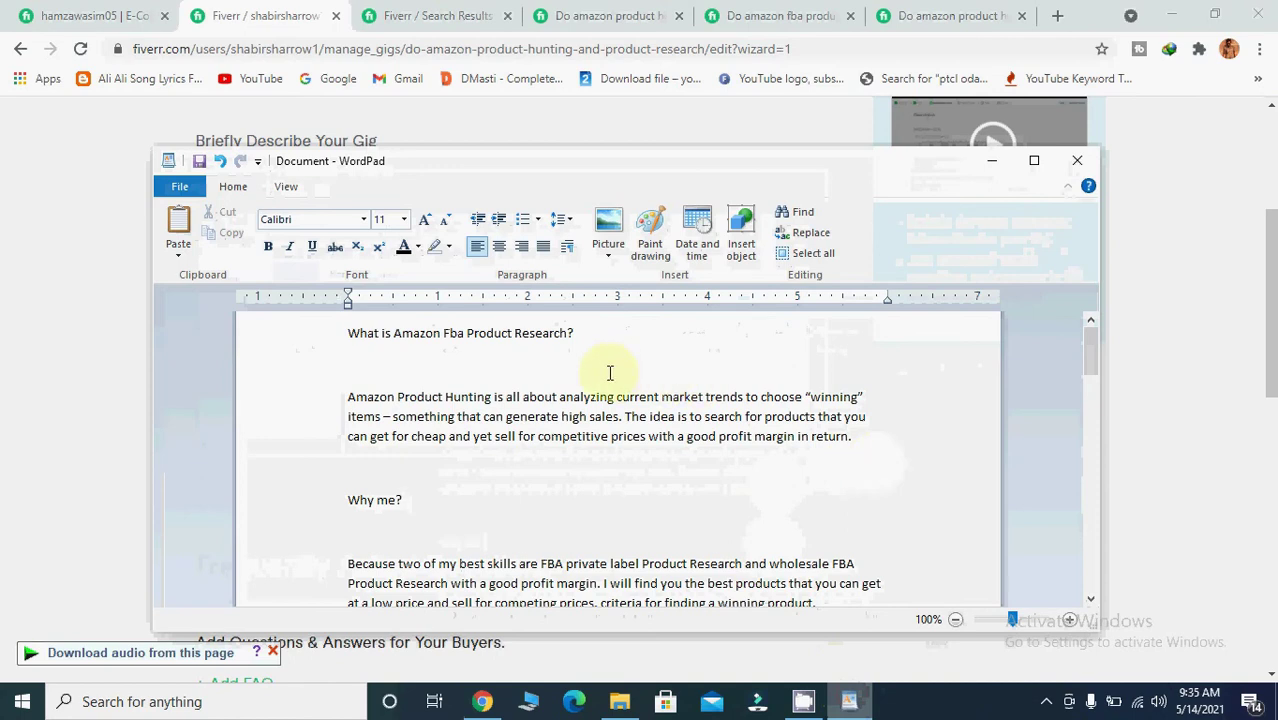
{"action": "key", "text": "ctrl+a"}
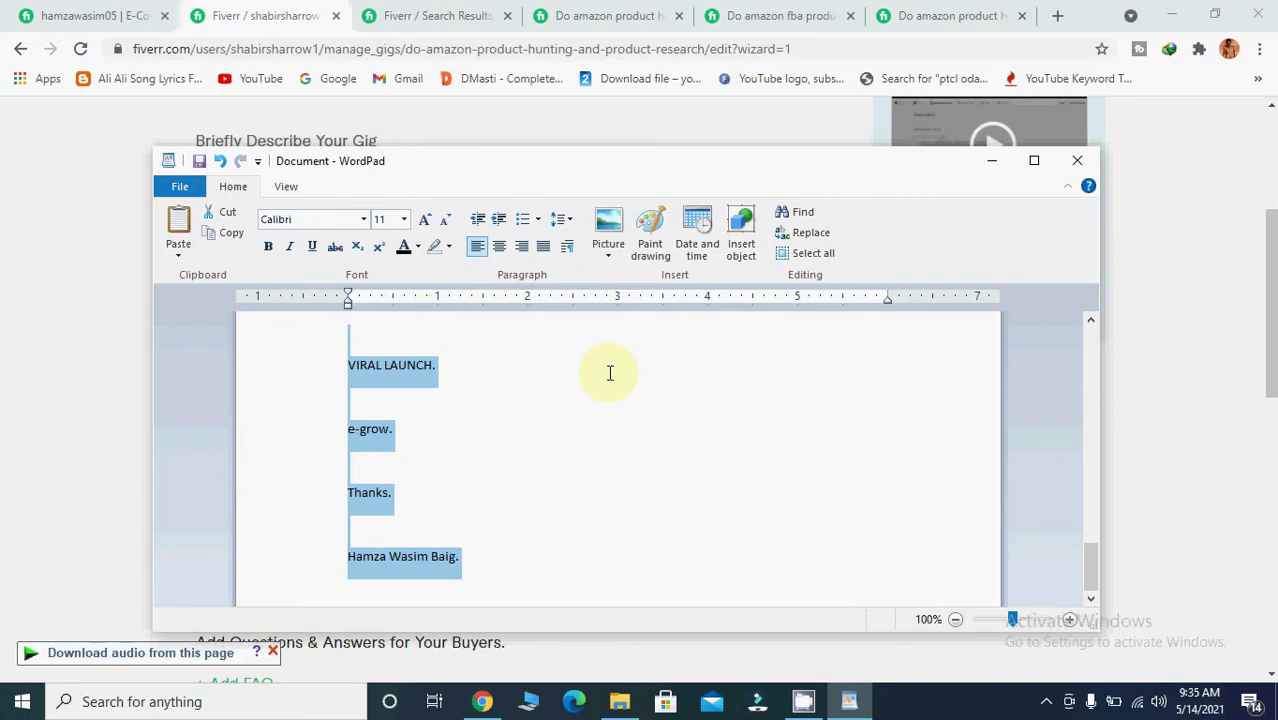
{"action": "left_click", "coordinate": [992, 160]}
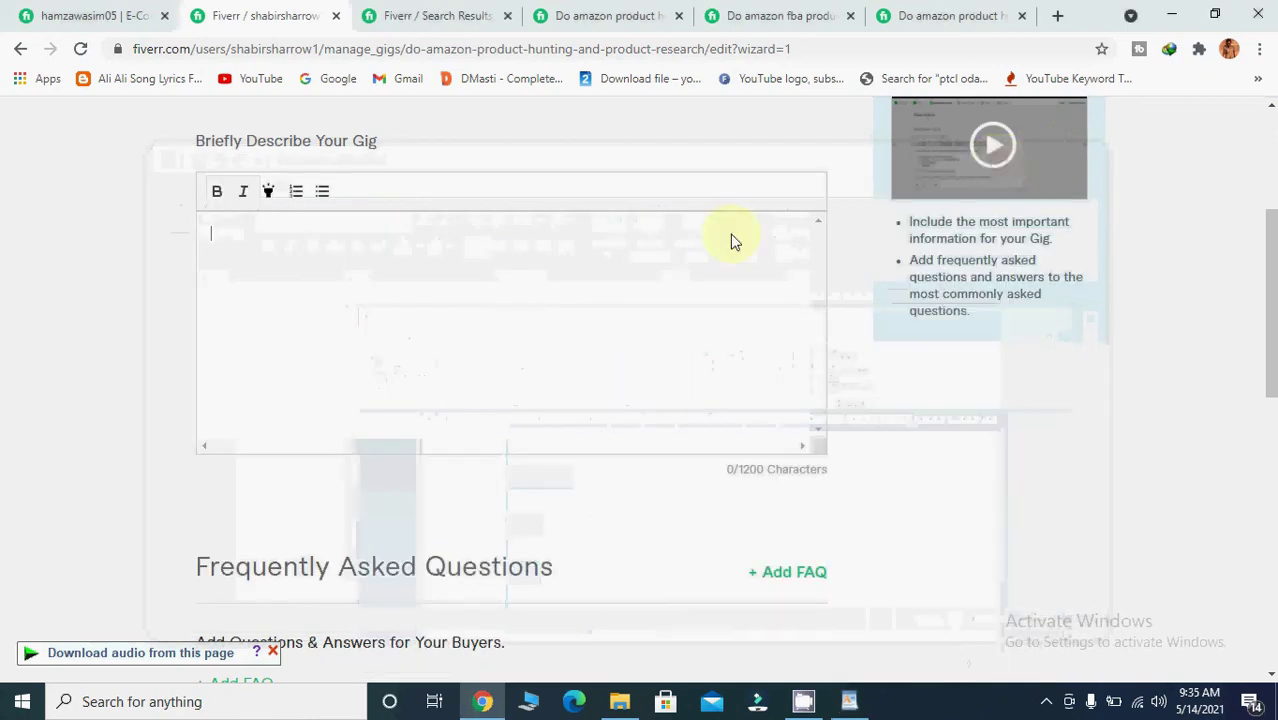
{"action": "left_click", "coordinate": [314, 250]}
{"action": "key", "text": "ctrl+v"}
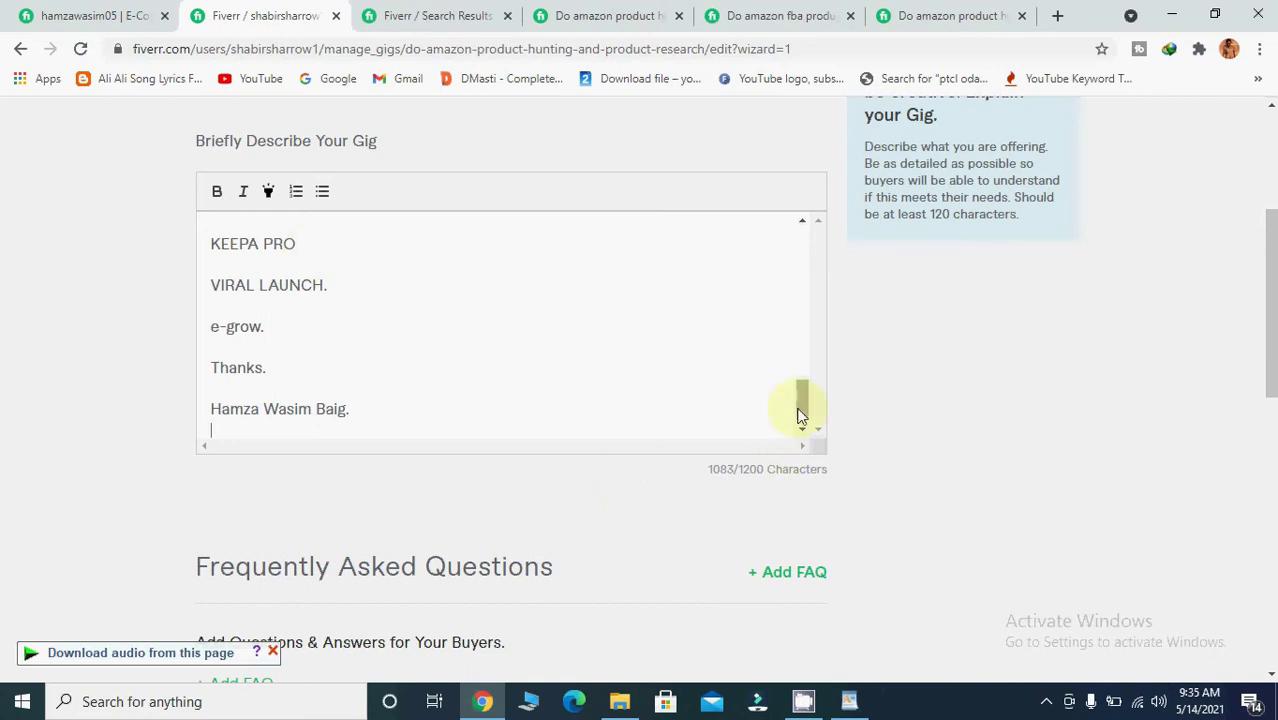
{"action": "left_click_drag", "start_coordinate": [800, 410], "coordinate": [802, 200]}
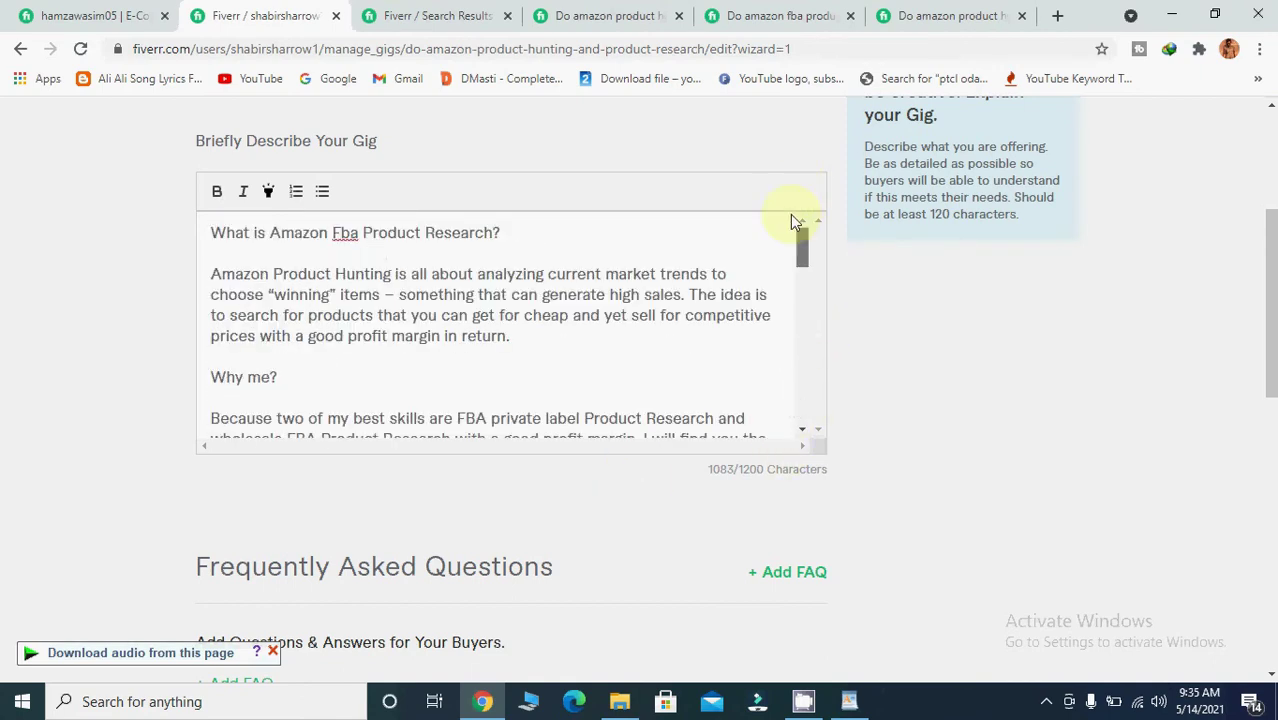
- Save the description section without adding any FAQ and continue to the requirements
{"action": "left_click", "coordinate": [1270, 676]}
{"action": "scroll", "coordinate": [1270, 676], "scroll_direction": "down", "scroll_amount": 3}
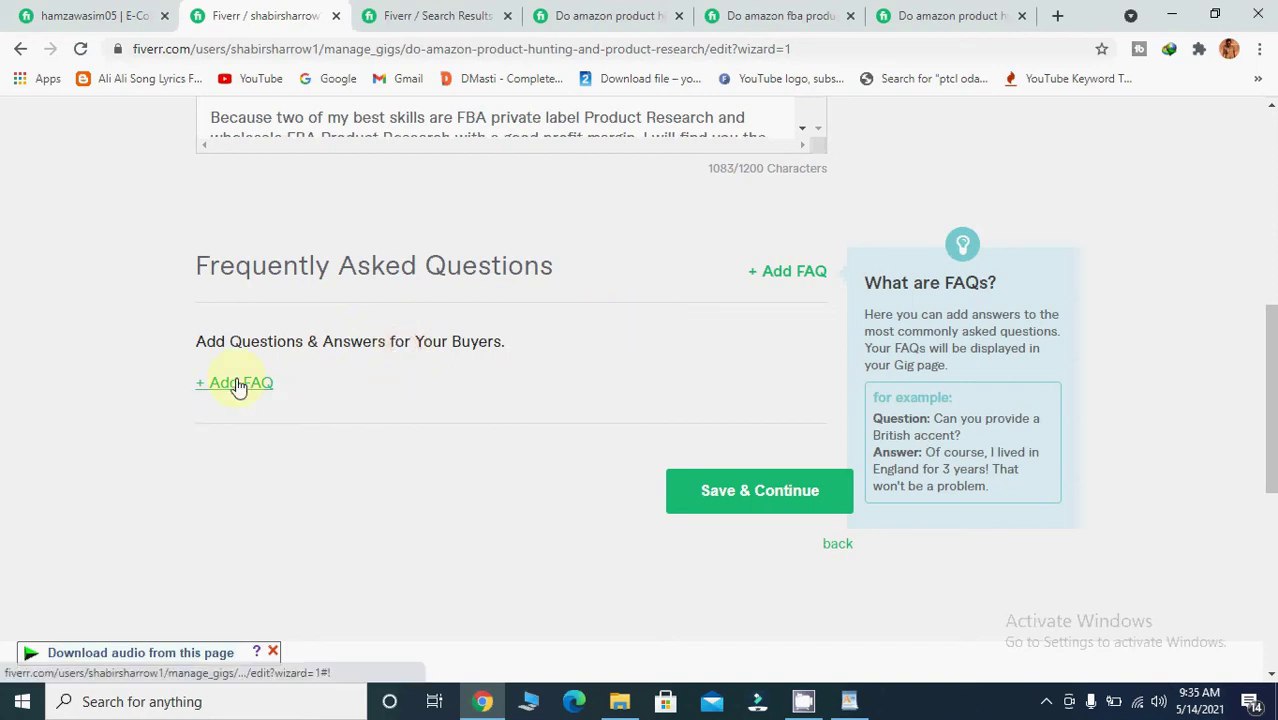
{"action": "left_click", "coordinate": [770, 493]}
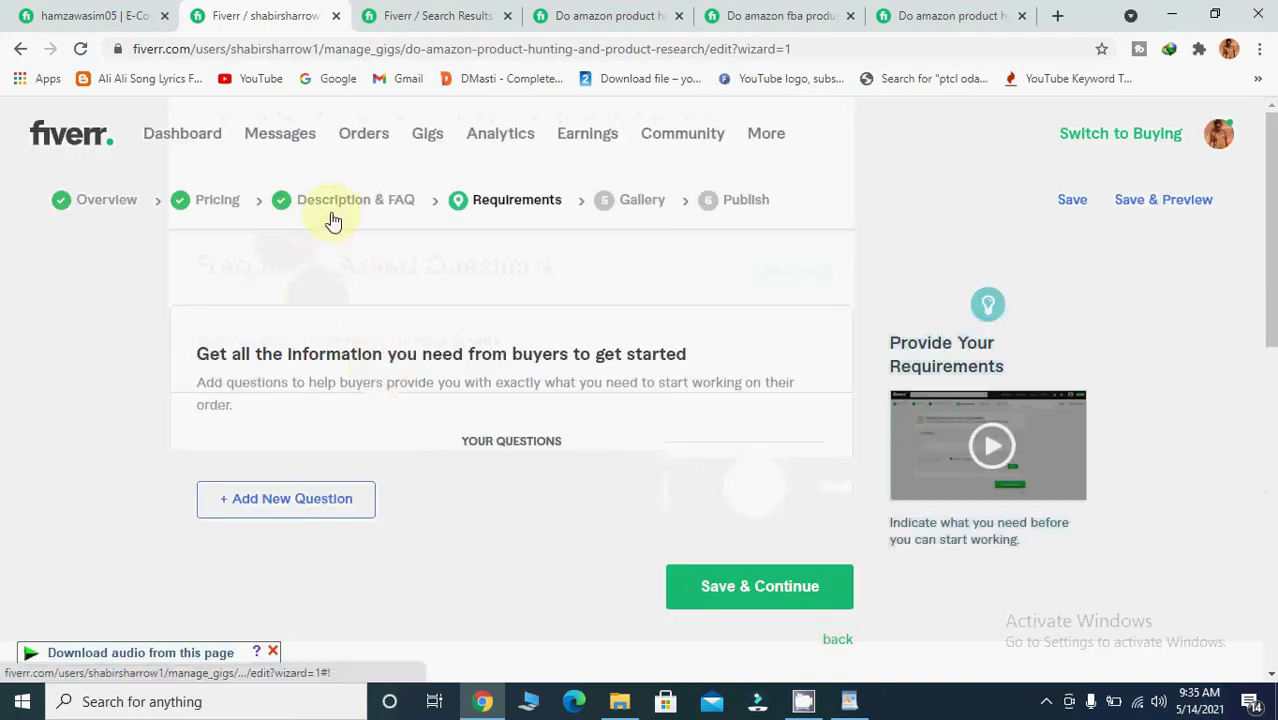
- Return to the Description & FAQ section and review the pasted gig description
{"action": "left_click", "coordinate": [330, 206]}
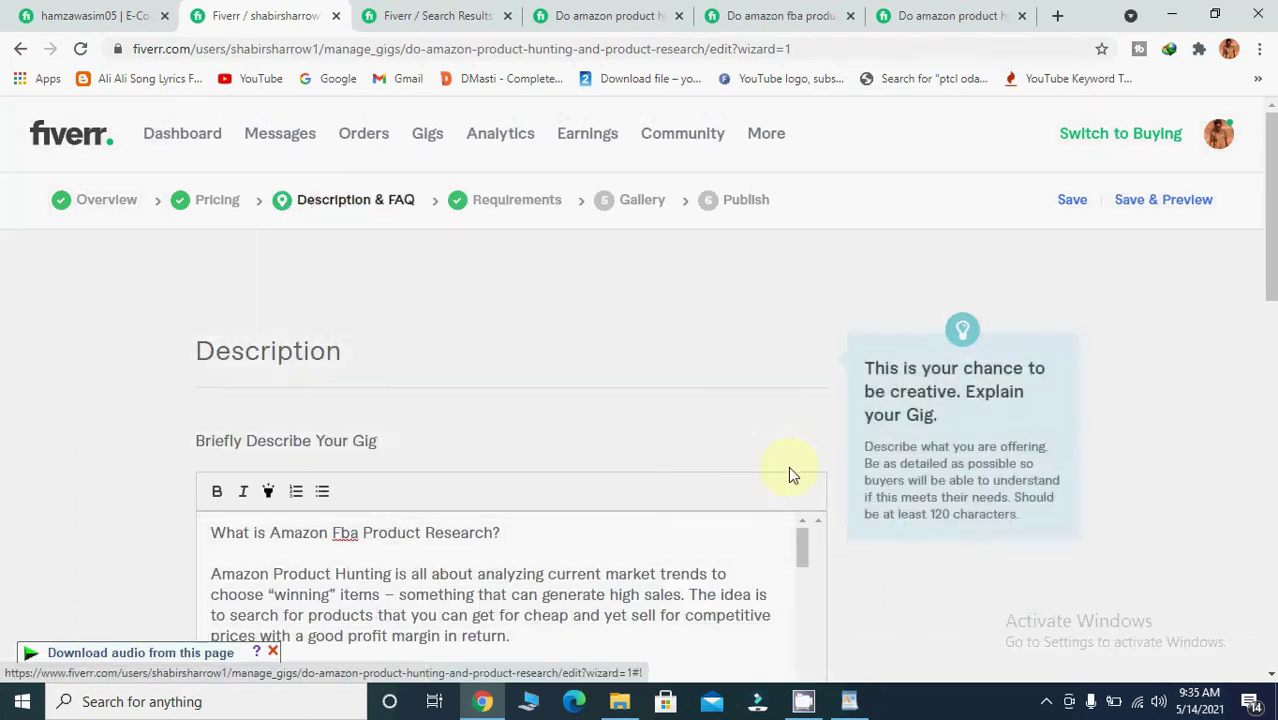
{"action": "scroll", "coordinate": [1270, 678], "scroll_direction": "down", "scroll_amount": 2}
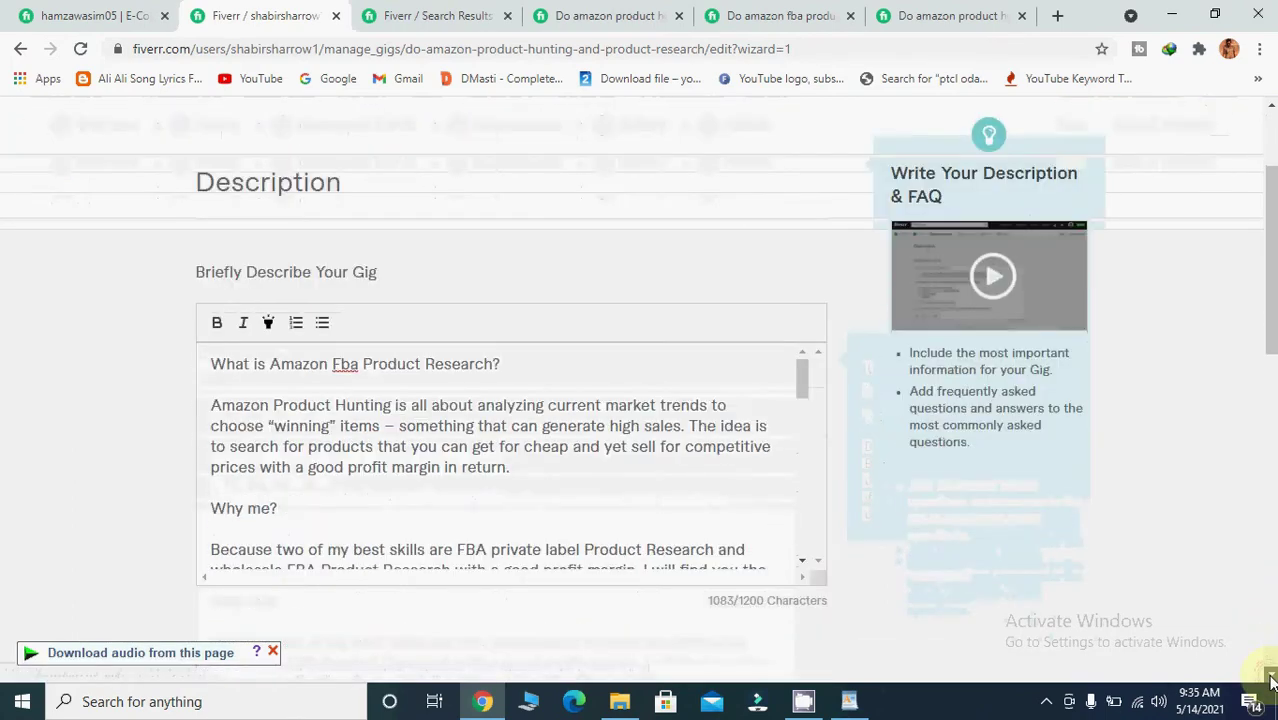
{"action": "scroll", "coordinate": [1270, 680], "scroll_direction": "down", "scroll_amount": 1}
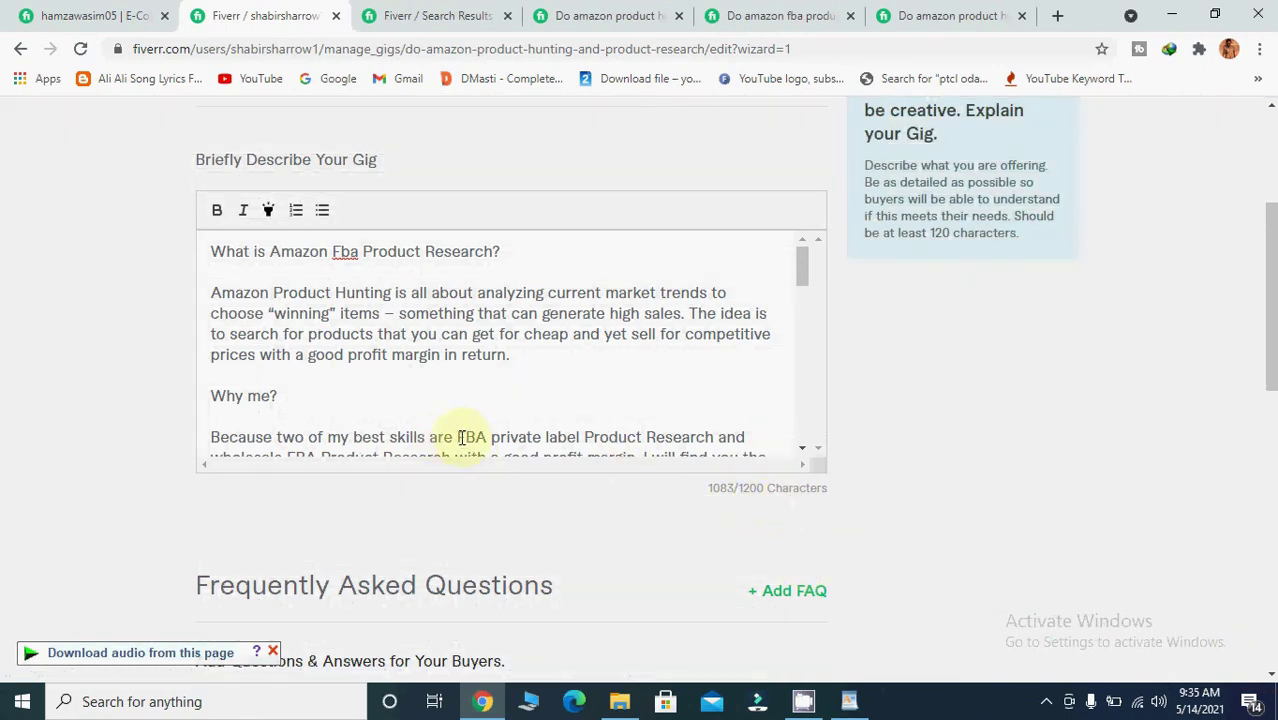
{"action": "left_click_drag", "start_coordinate": [457, 436], "coordinate": [466, 433]}
{"action": "left_click", "coordinate": [469, 405]}
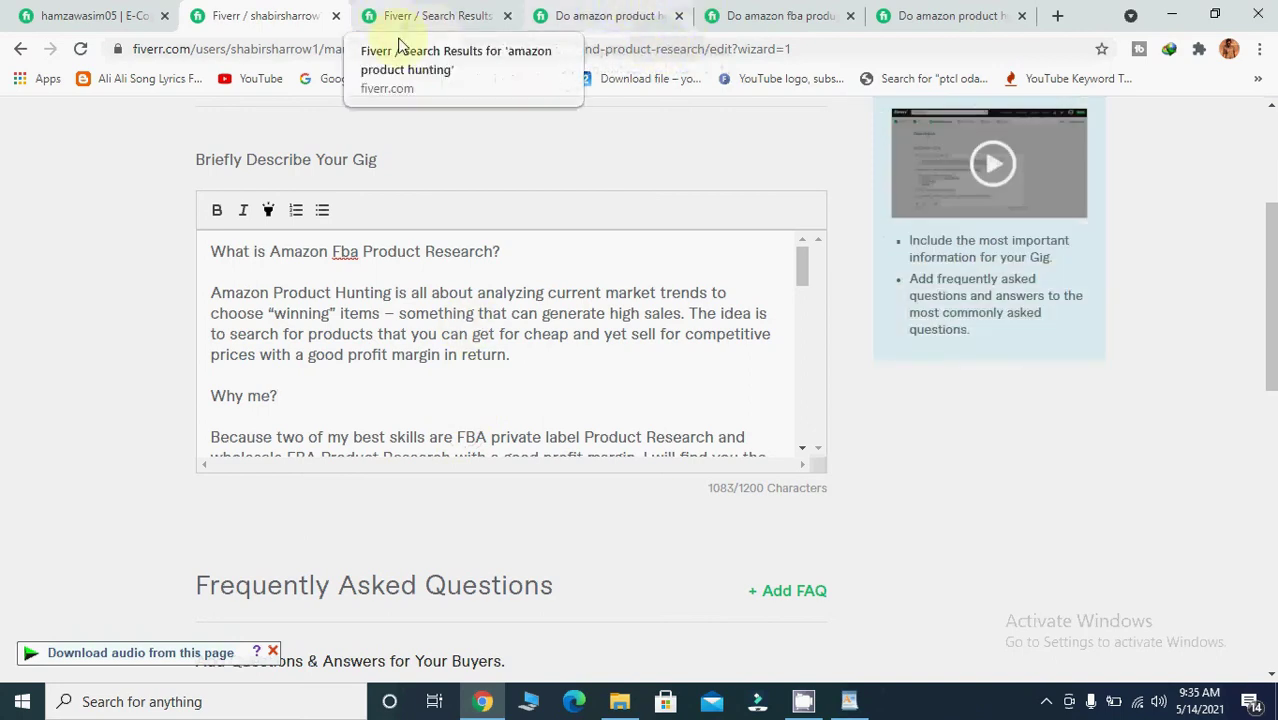
{"action": "scroll", "coordinate": [1272, 118], "scroll_direction": "up", "scroll_amount": 3}
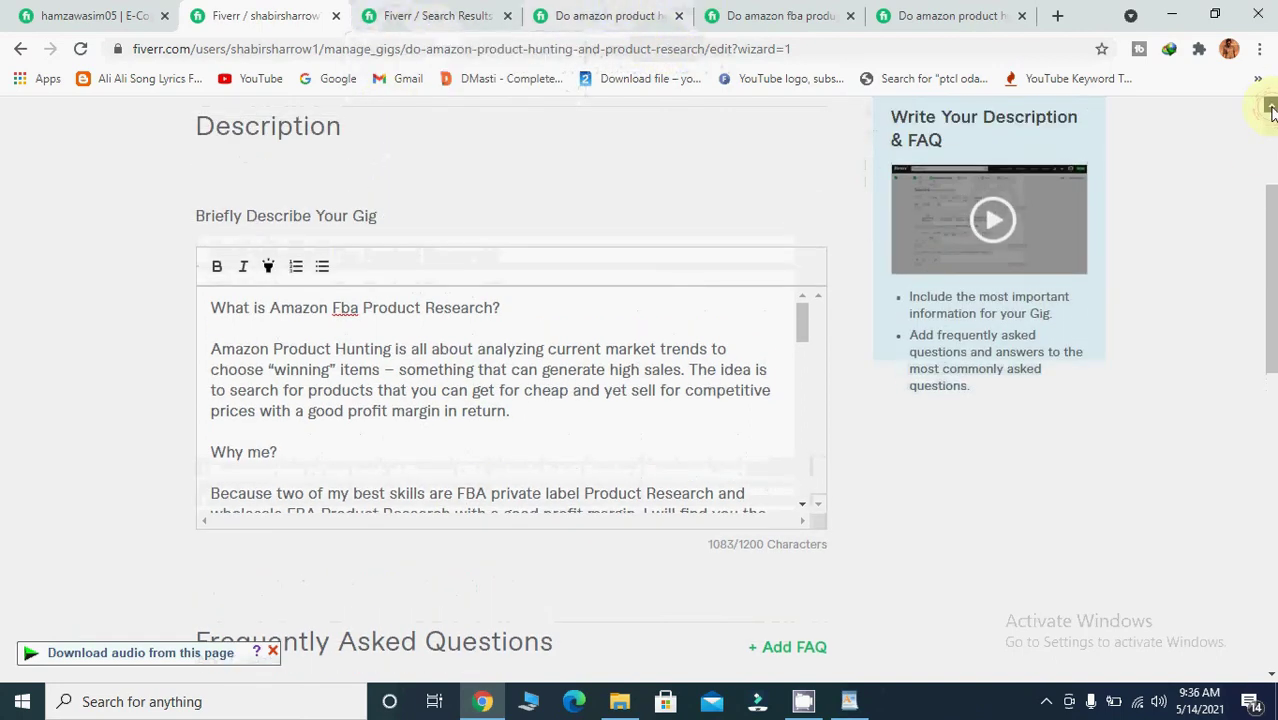
- Add the required free-text buyer question "product name" to the gig's requirements and save them, continuing to the gallery
{"action": "left_click", "coordinate": [480, 203]}
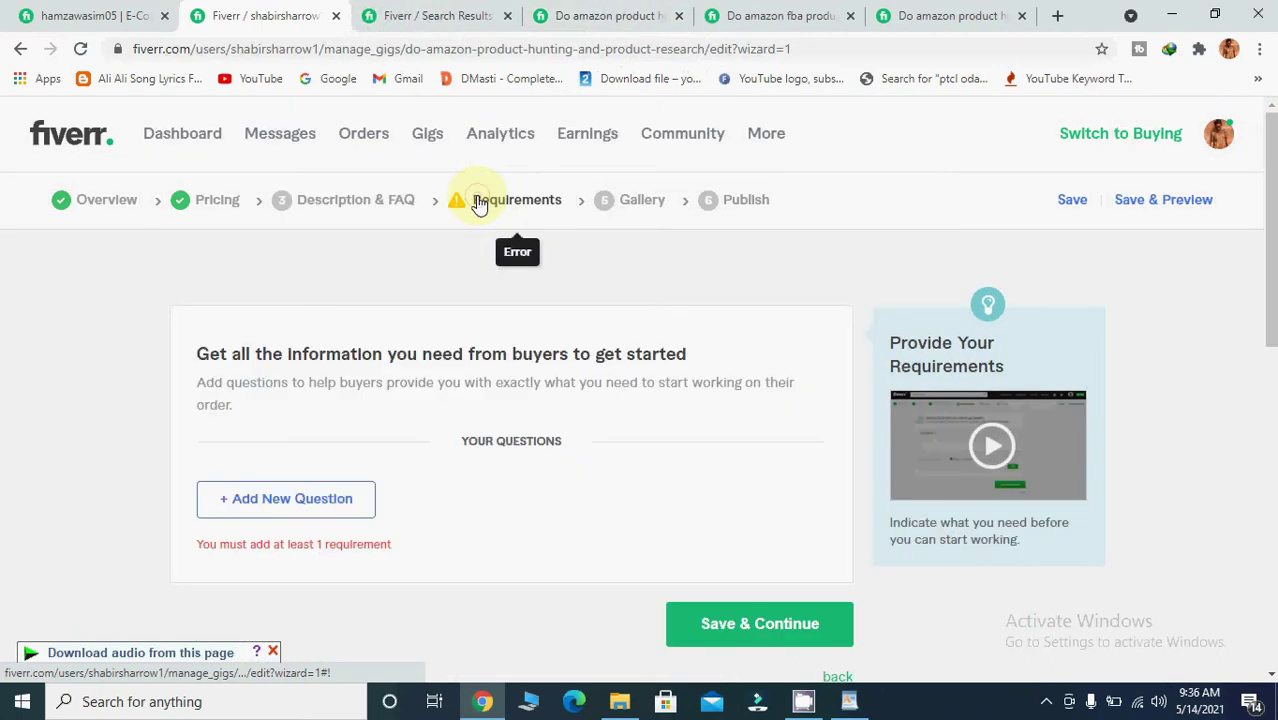
{"action": "scroll", "coordinate": [480, 203], "scroll_direction": "down", "scroll_amount": 2}
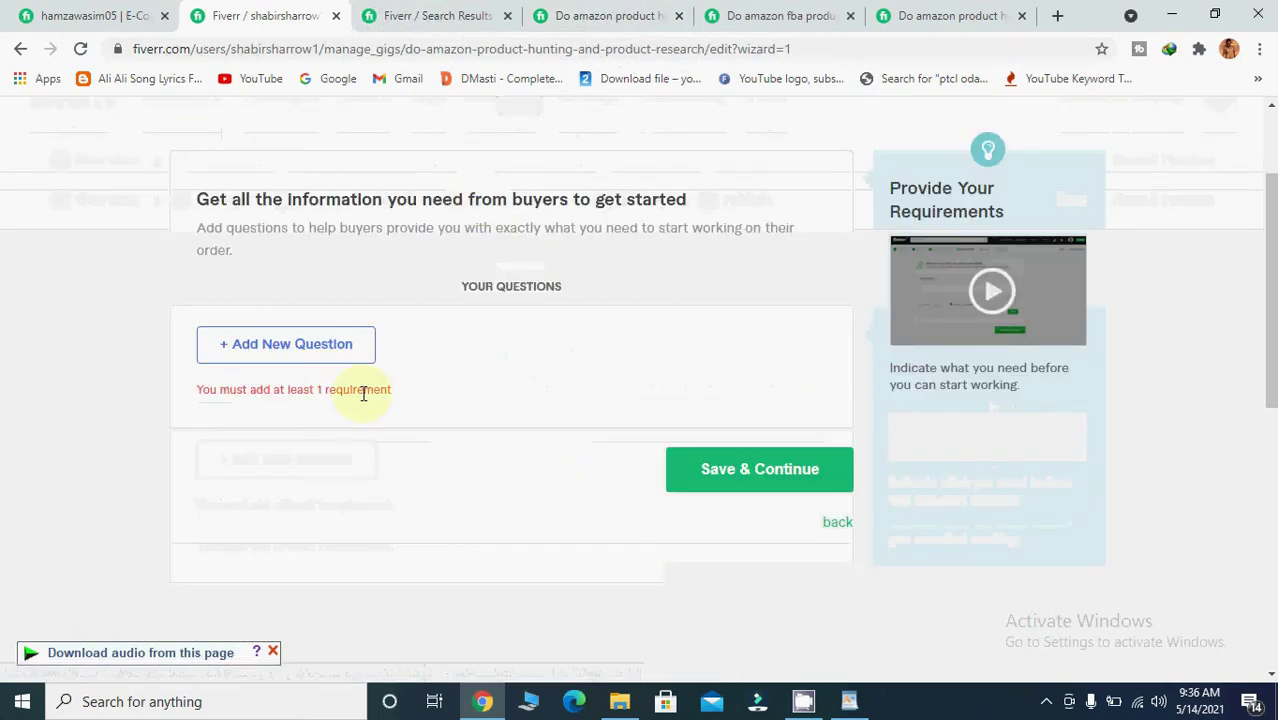
{"action": "left_click", "coordinate": [327, 352]}
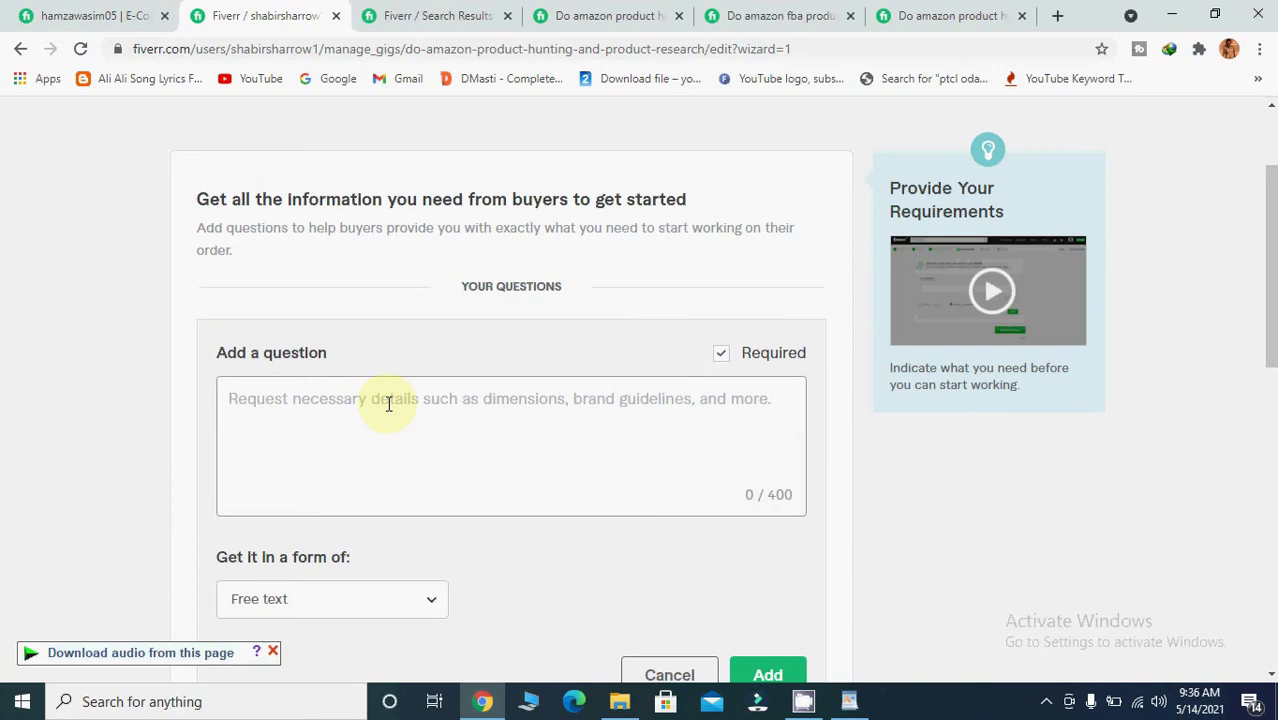
{"action": "type", "text": "pro"}
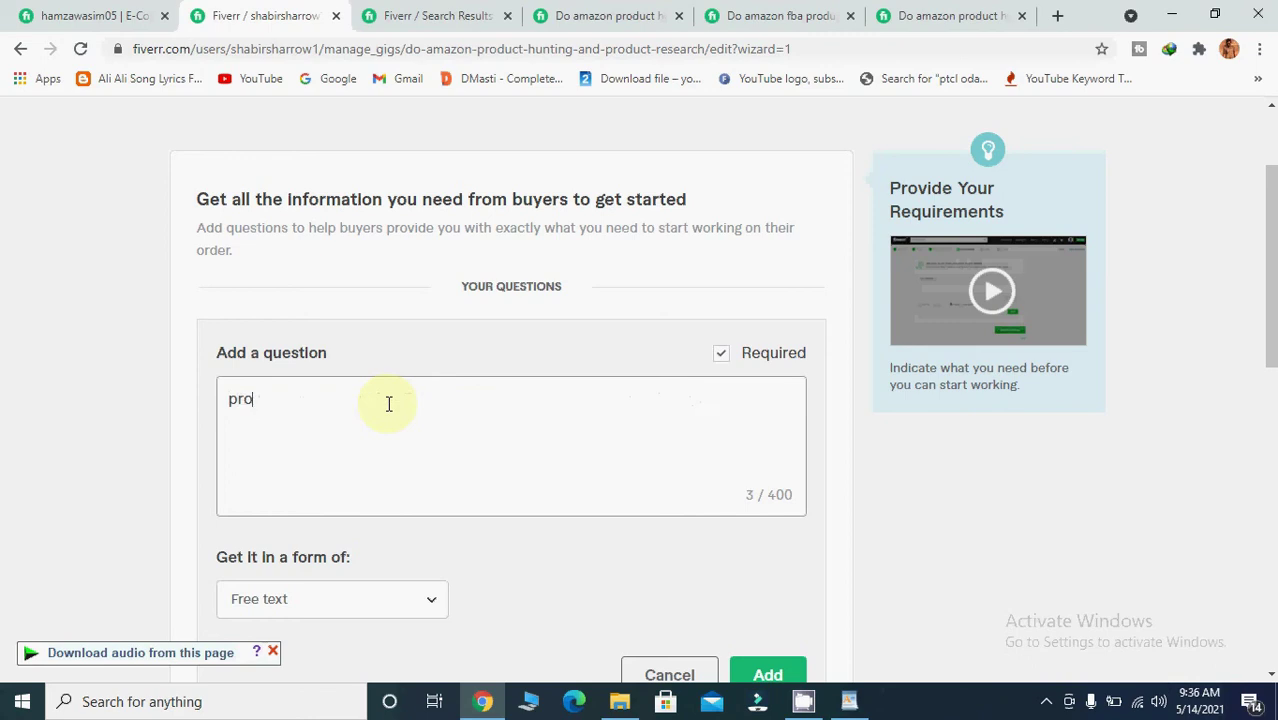
{"action": "type", "text": "duct name"}
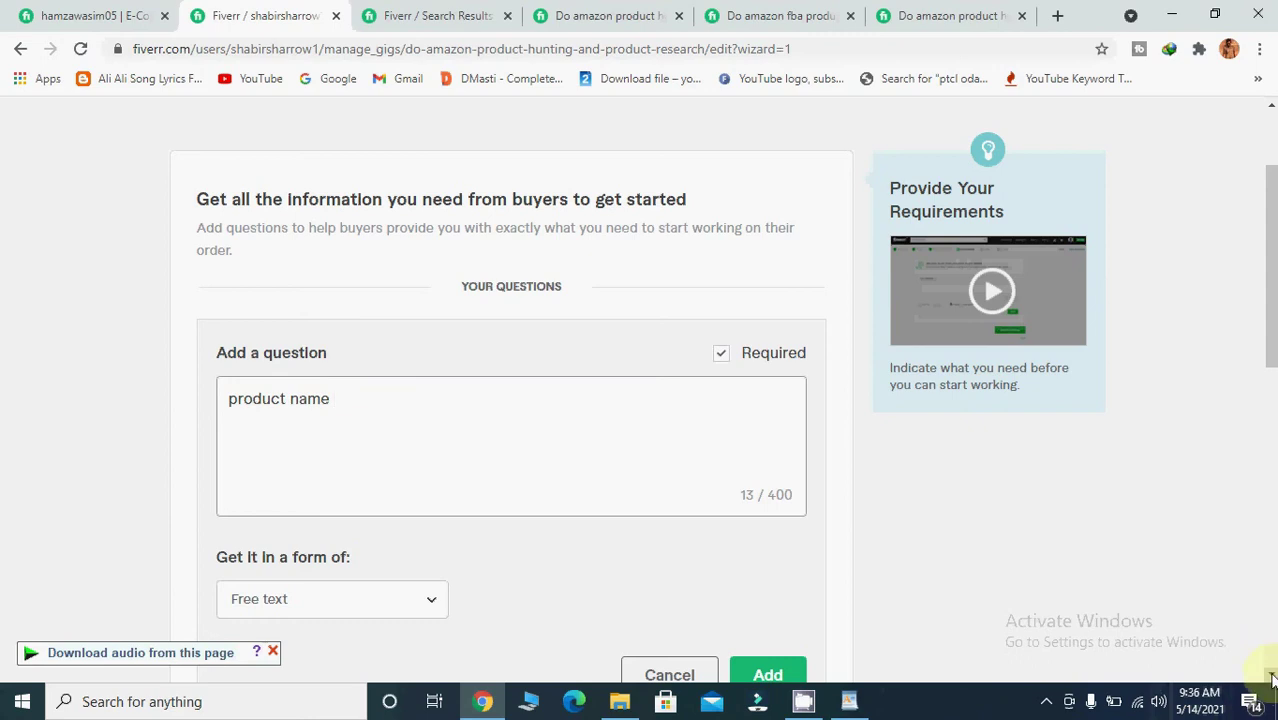
{"action": "scroll", "coordinate": [1270, 678], "scroll_direction": "down", "scroll_amount": 5}
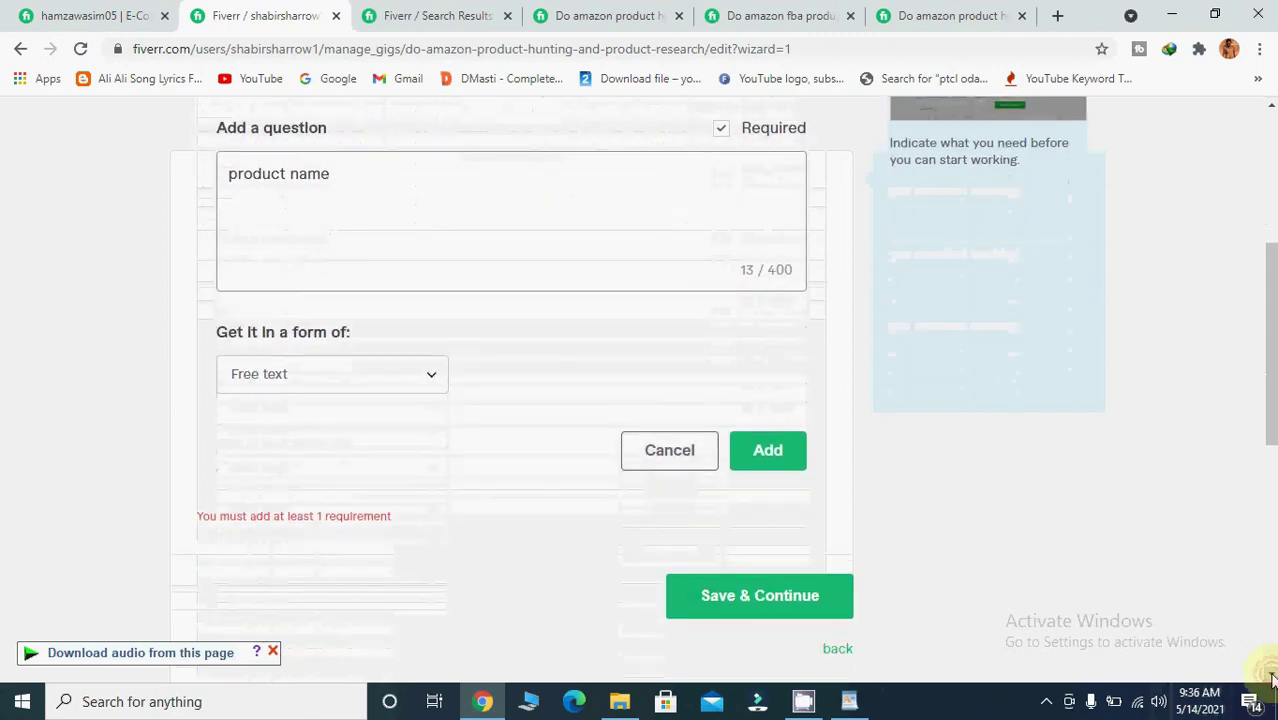
{"action": "left_click", "coordinate": [750, 459]}
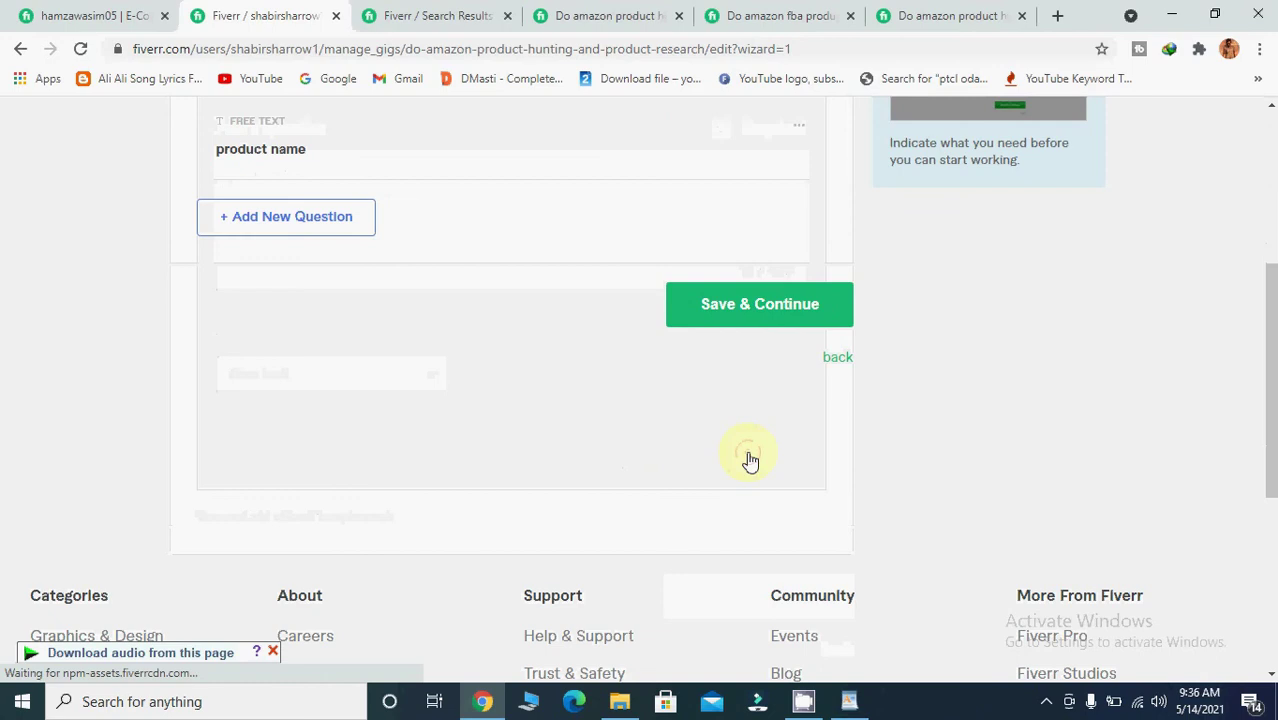
{"action": "left_click", "coordinate": [769, 322]}
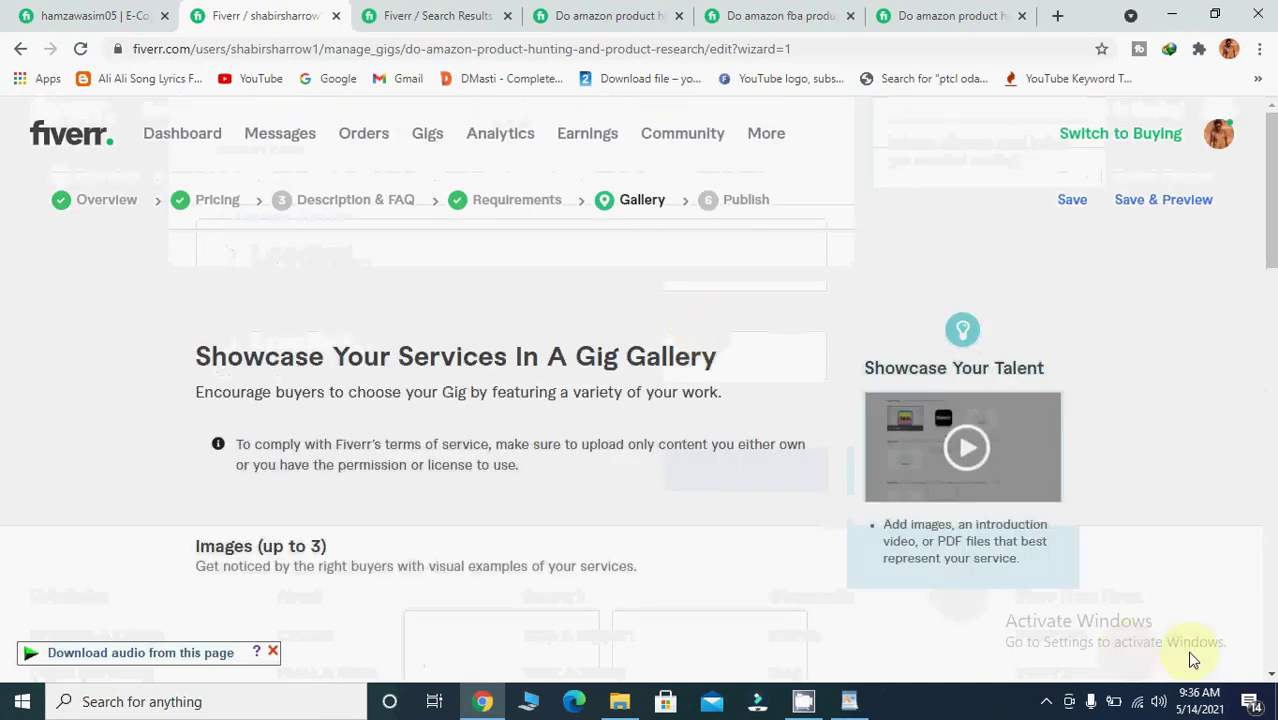
- Look over the image, video and document upload areas of the gig gallery
{"action": "left_click", "coordinate": [1270, 678]}
{"action": "scroll", "coordinate": [1270, 678], "scroll_direction": "down", "scroll_amount": 1}
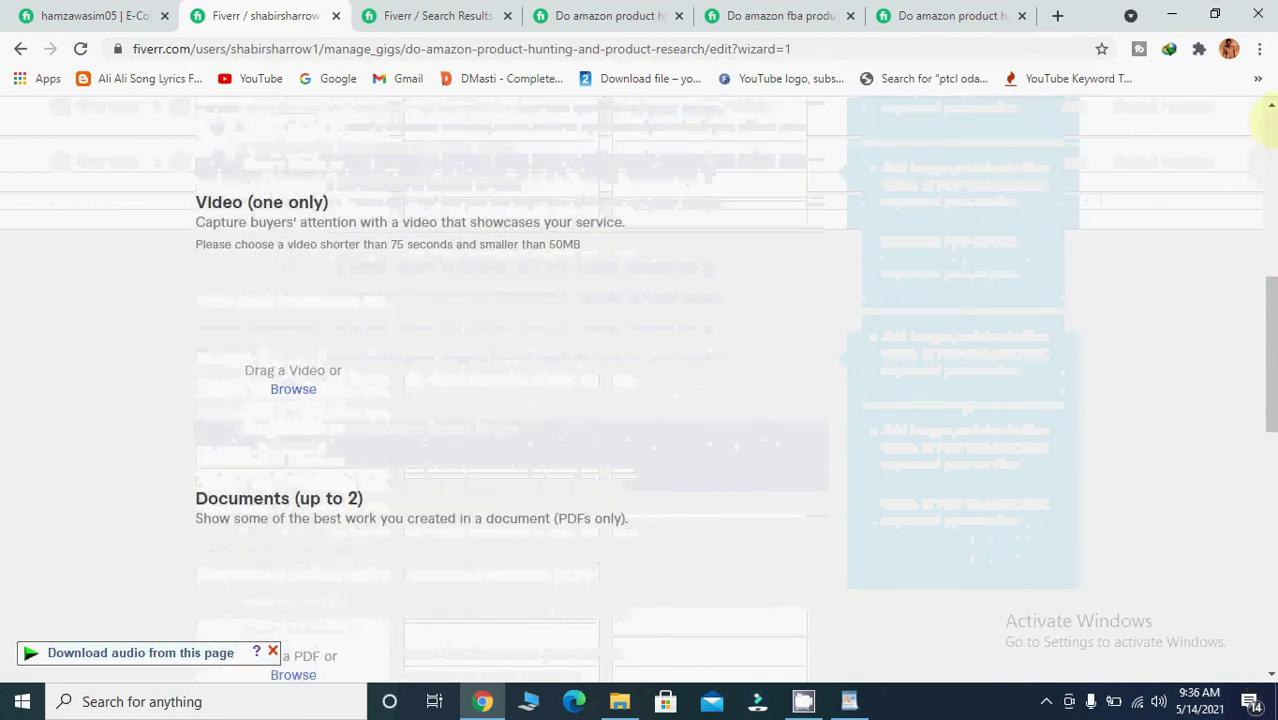
{"action": "left_click", "coordinate": [1270, 104]}
{"action": "scroll", "coordinate": [1270, 104], "scroll_direction": "up", "scroll_amount": 2}
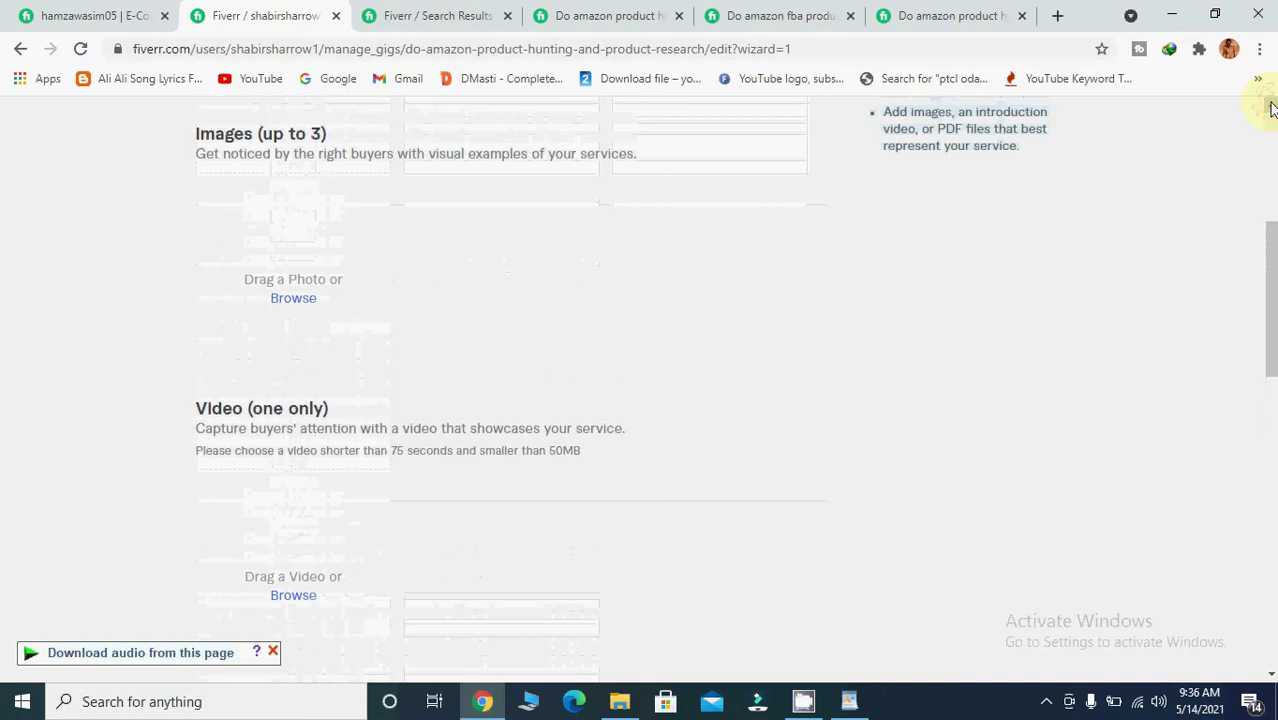
- Examine the gallery image of the competing Amazon FBA product hunting gig as a reference for the gig's own image
{"action": "left_click", "coordinate": [810, 12]}
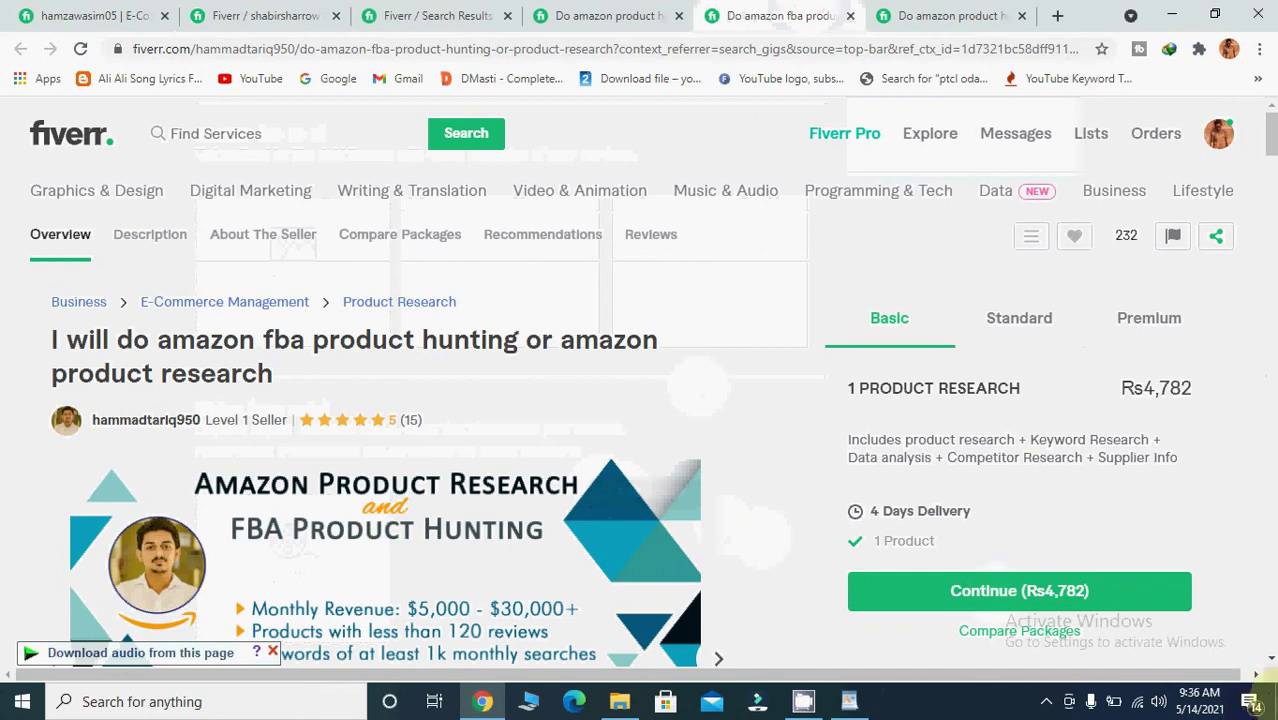
{"action": "scroll", "coordinate": [1268, 658], "scroll_direction": "down", "scroll_amount": 2}
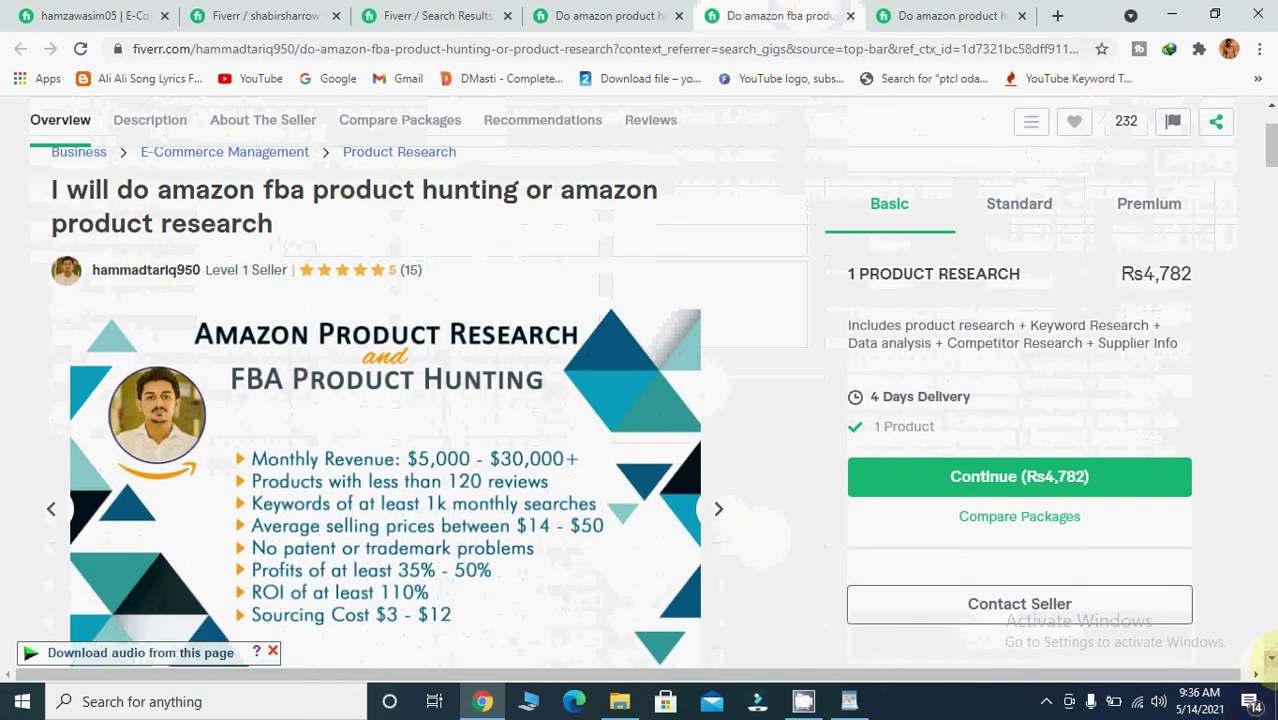
{"action": "scroll", "coordinate": [1268, 658], "scroll_direction": "down", "scroll_amount": 1}
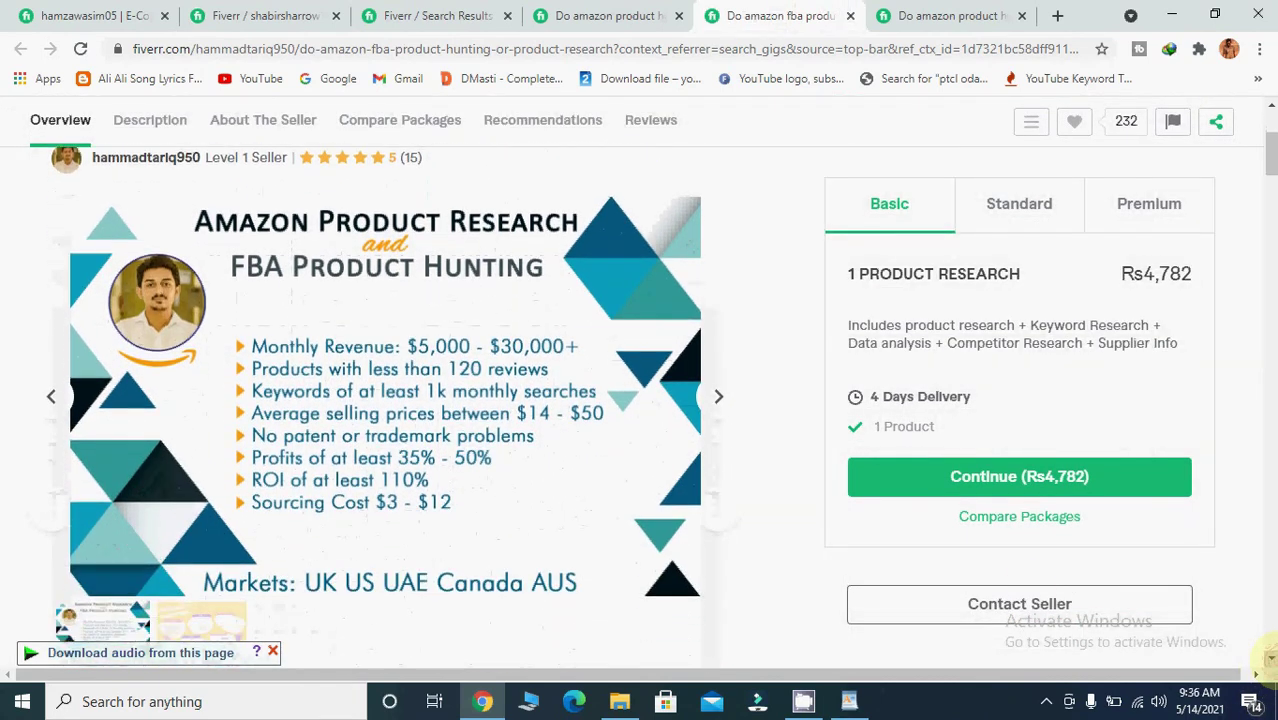
{"action": "mouse_move", "coordinate": [485, 277]}
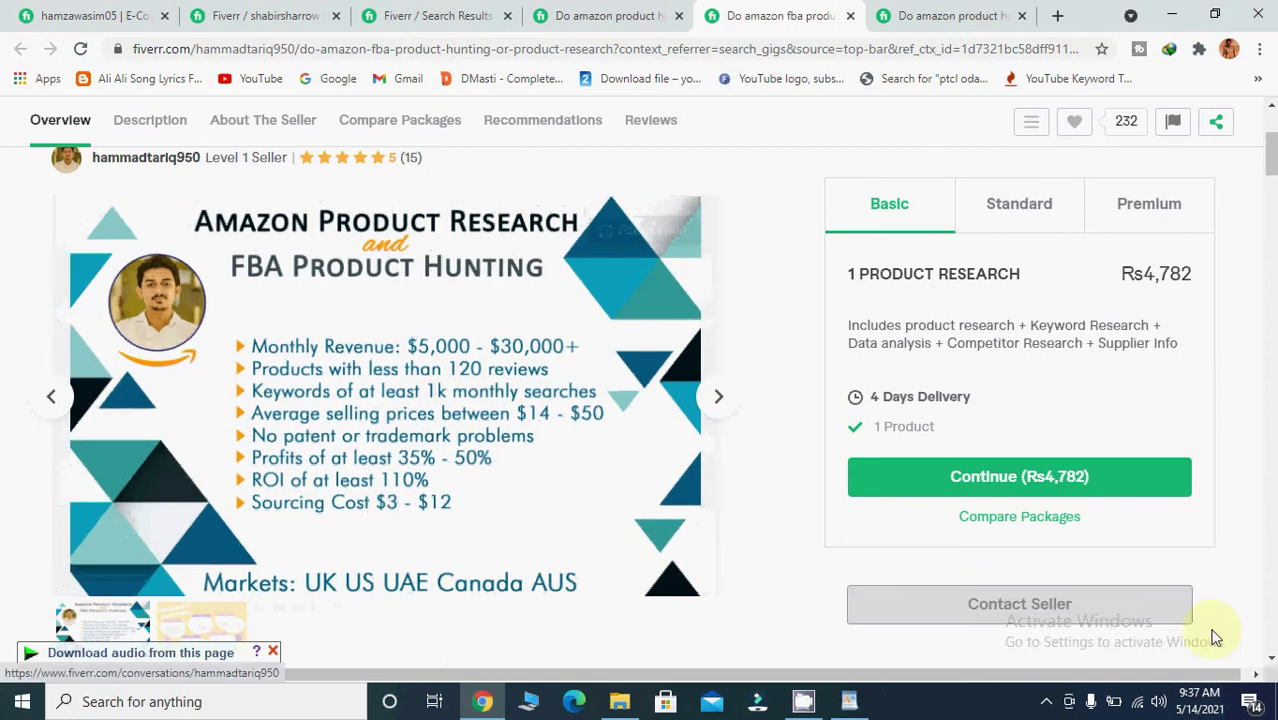
{"action": "scroll", "coordinate": [584, 522], "scroll_direction": "down", "scroll_amount": 2}
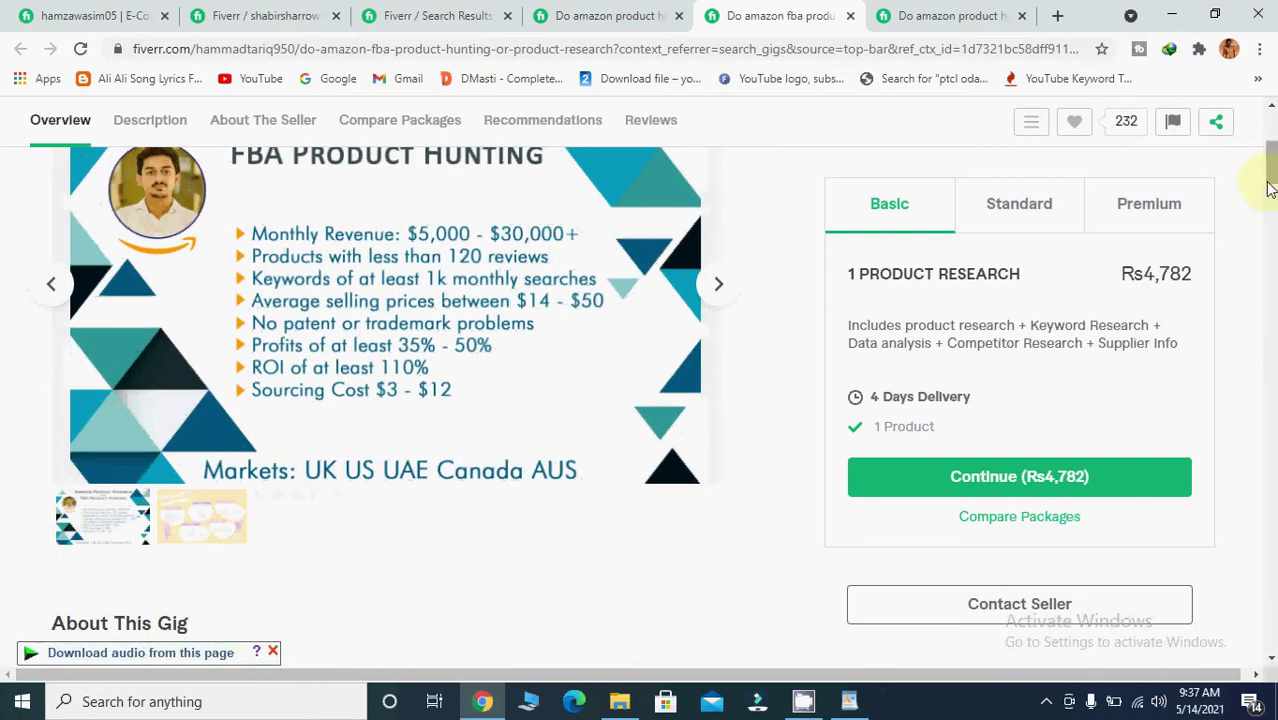
{"action": "scroll", "coordinate": [1273, 112], "scroll_direction": "up", "scroll_amount": 2}
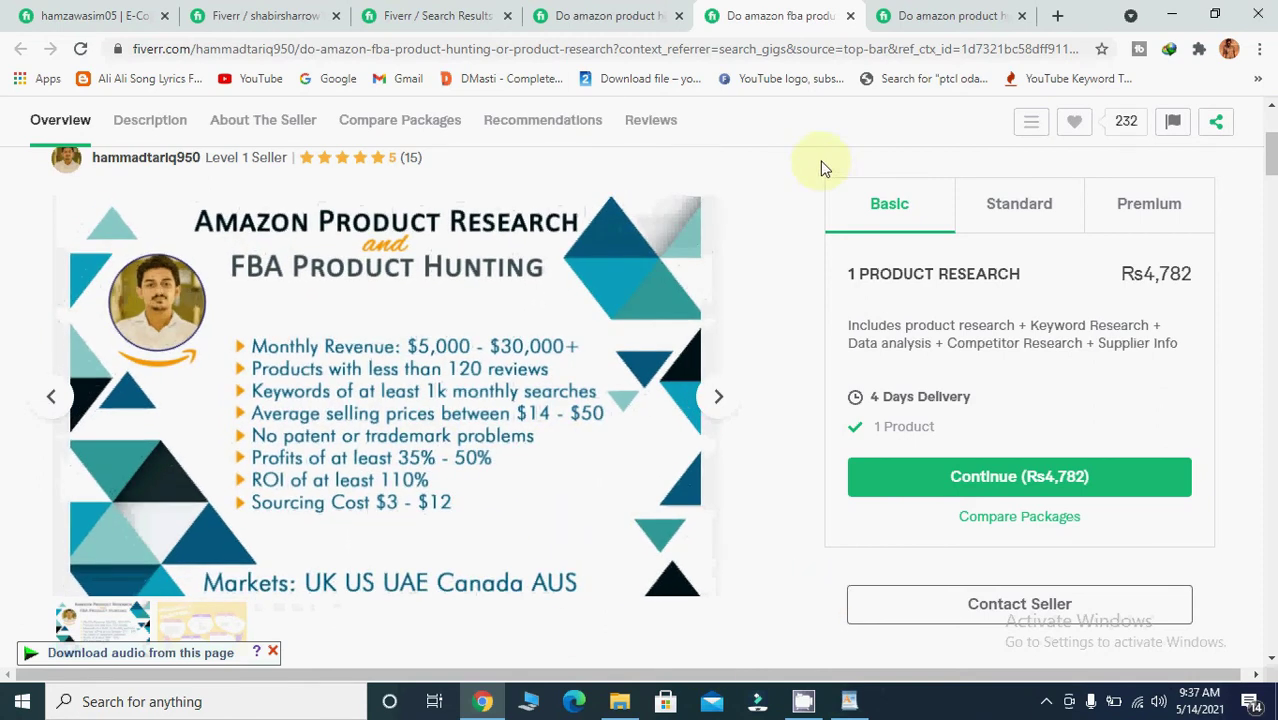
- Return to the gig gallery and try to upload the last image in the Pictures folder as the first gig photo
{"action": "left_click", "coordinate": [257, 15]}
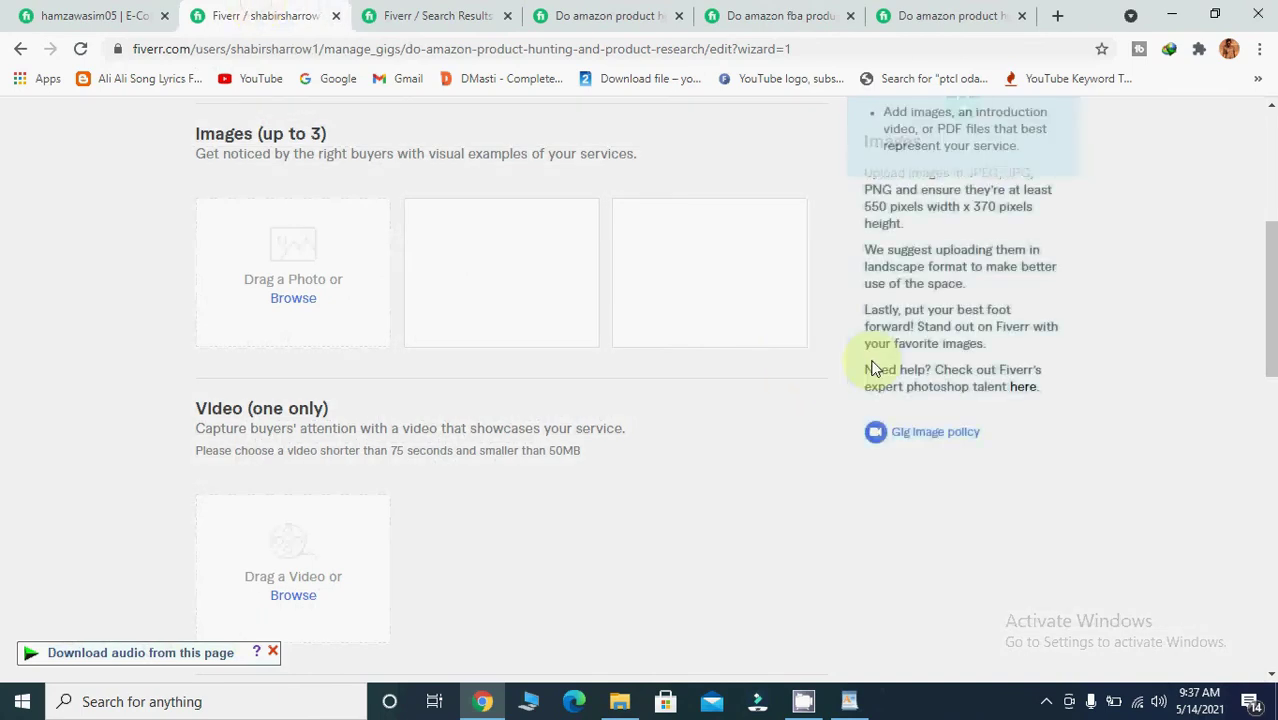
{"action": "left_click", "coordinate": [283, 300]}
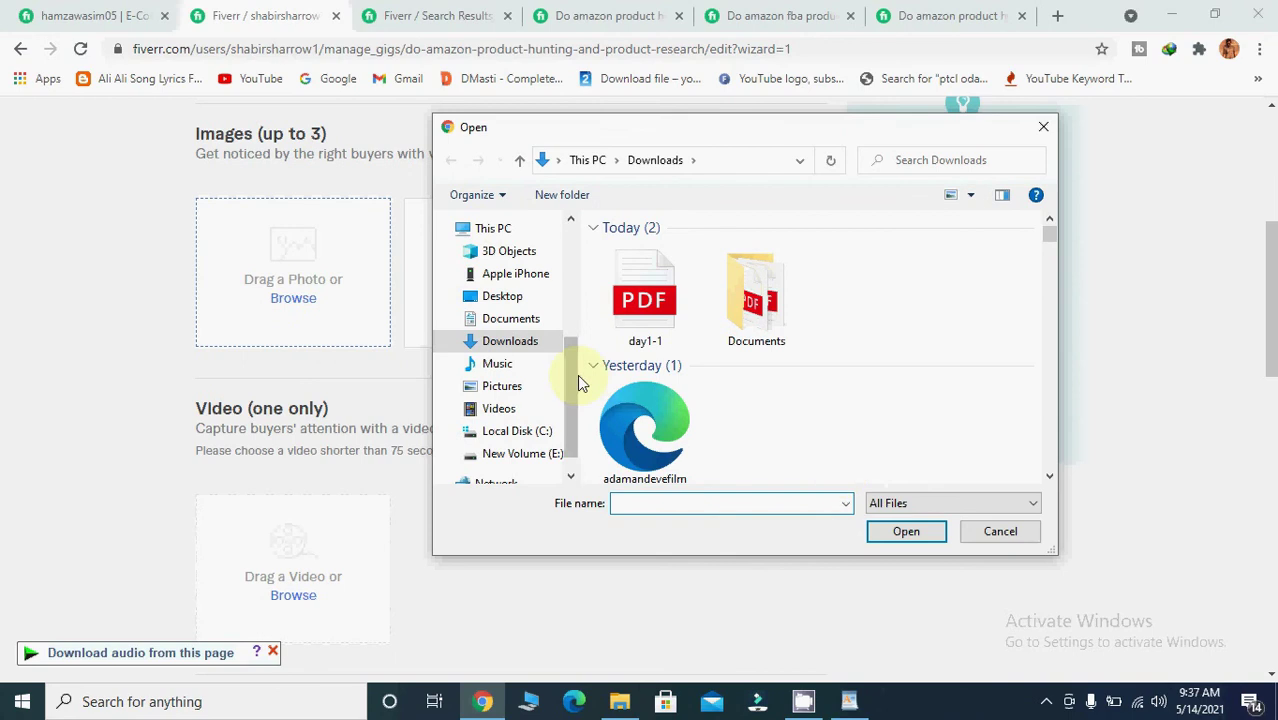
{"action": "left_click", "coordinate": [503, 390]}
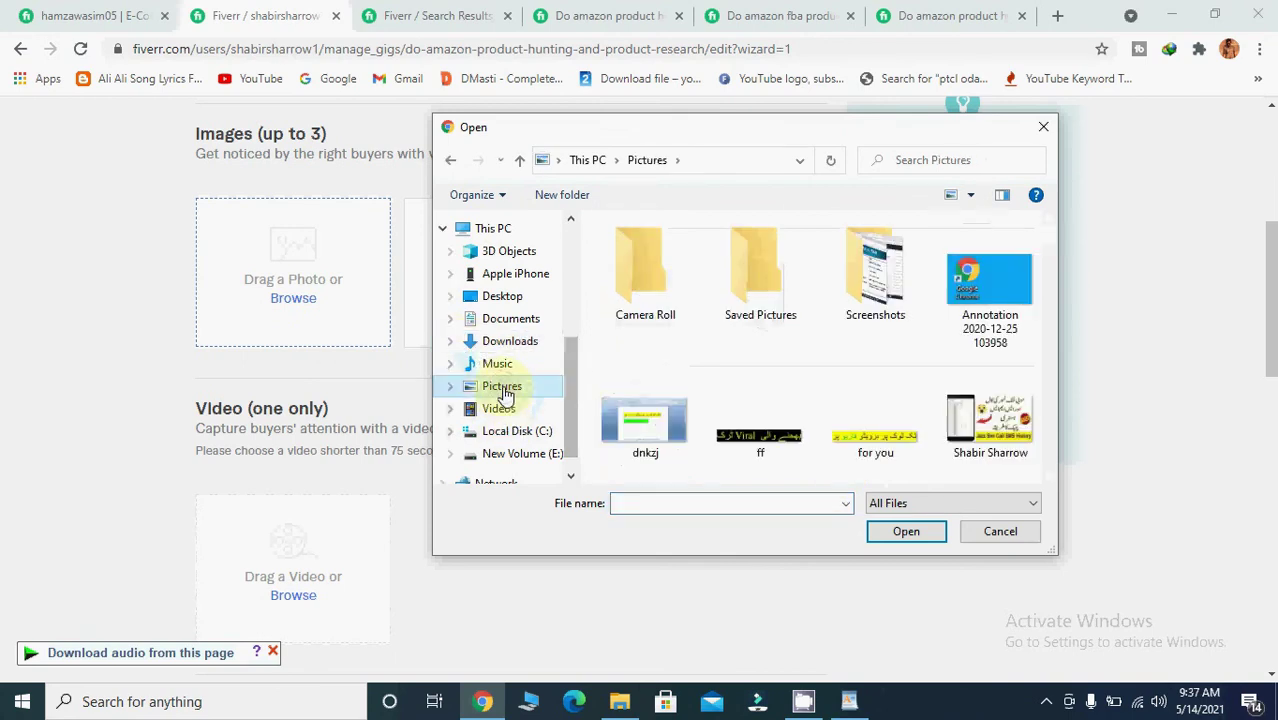
{"action": "left_click", "coordinate": [988, 420]}
{"action": "left_click", "coordinate": [906, 532]}
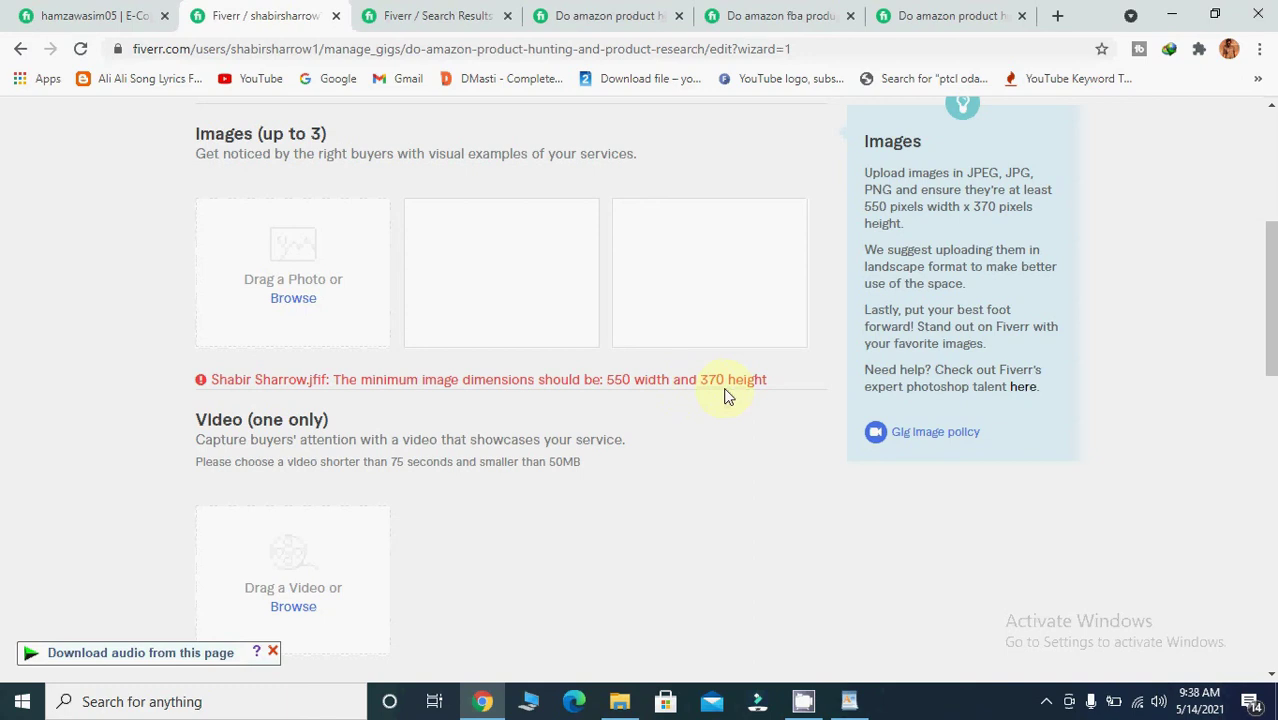
- Upload the image dnkzj from the Pictures folder as the gig's first gallery photo
{"action": "left_click", "coordinate": [293, 298]}
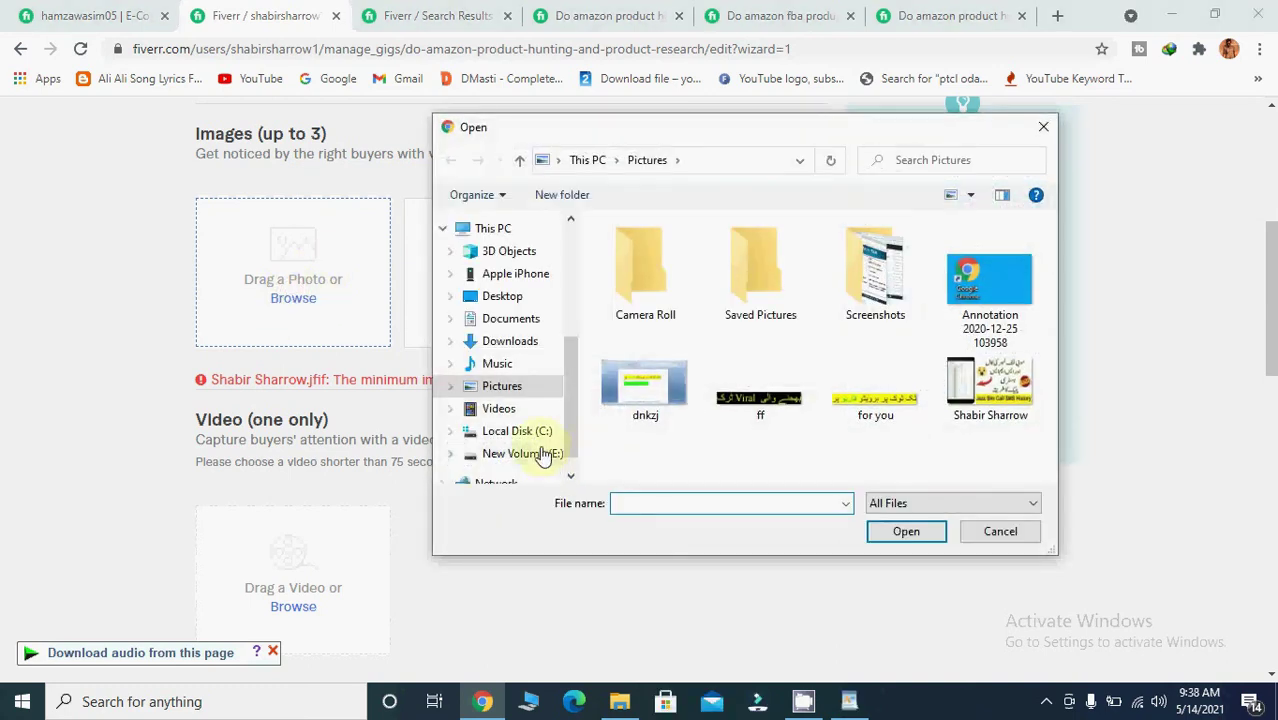
{"action": "scroll", "coordinate": [567, 418], "scroll_direction": "down", "scroll_amount": 1}
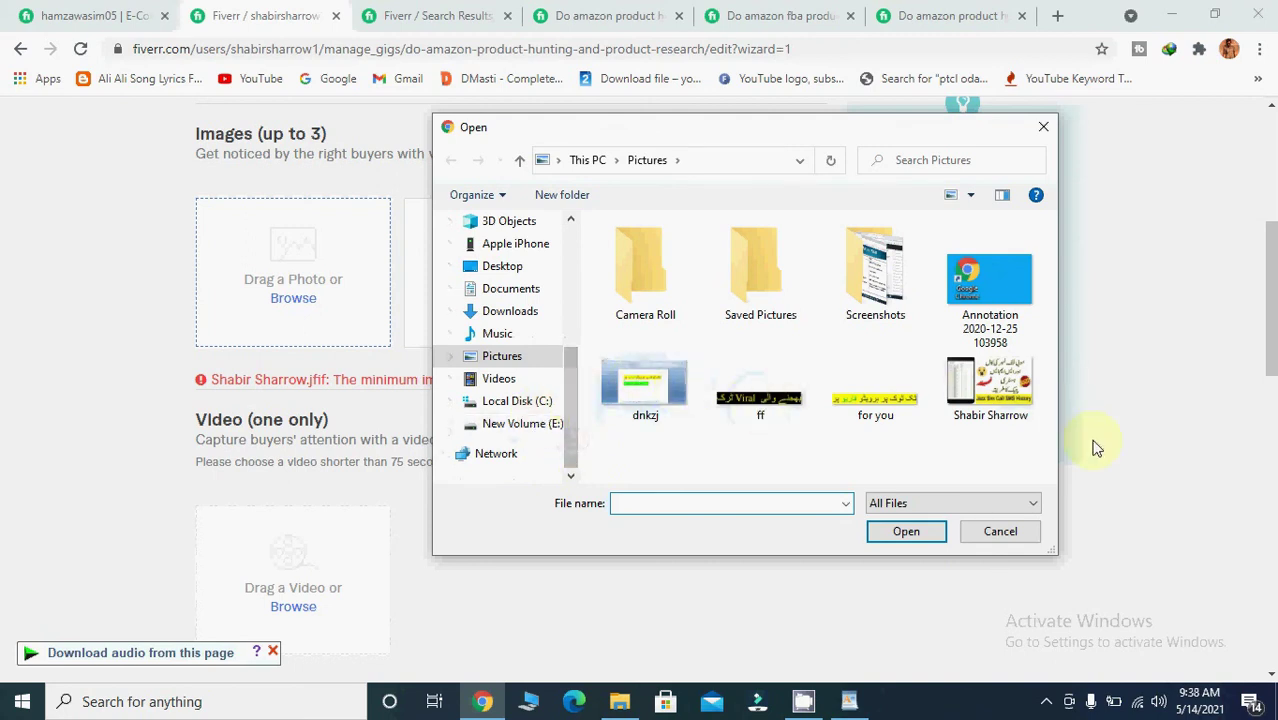
{"action": "left_click", "coordinate": [978, 341]}
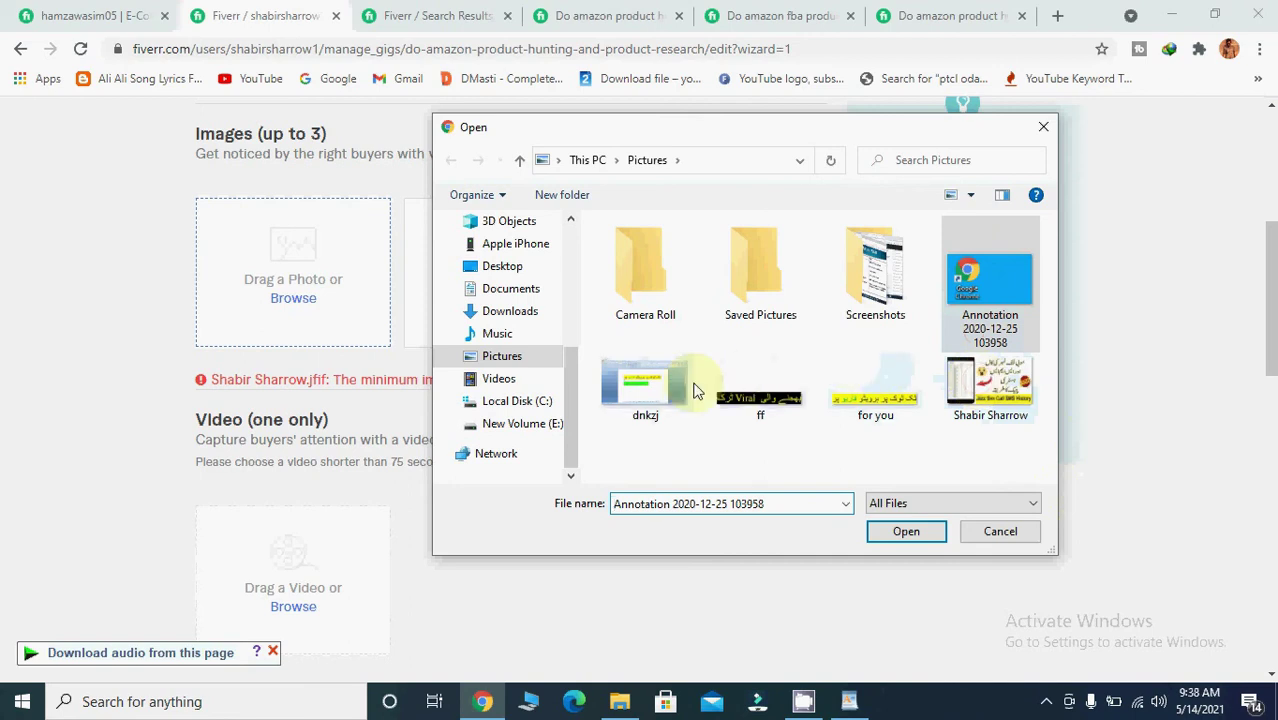
{"action": "left_click", "coordinate": [661, 390]}
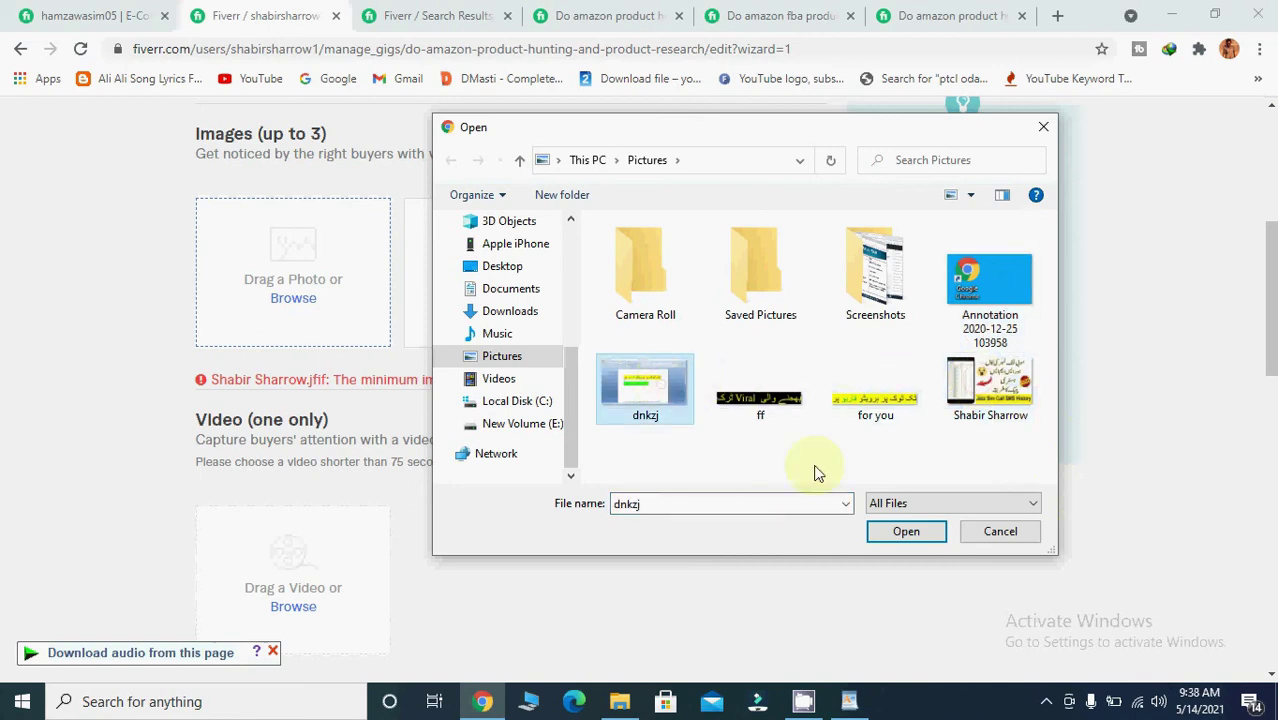
{"action": "left_click", "coordinate": [900, 530]}
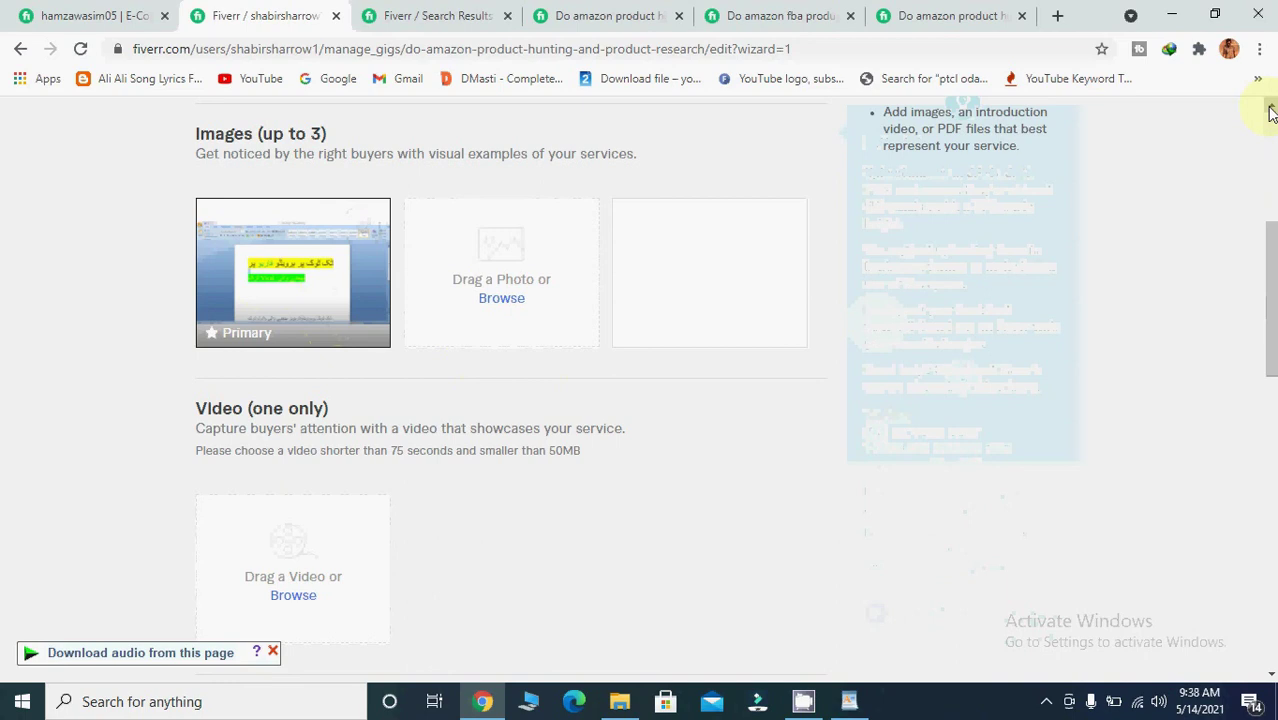
- Save the gallery with the single uploaded image and continue to the publishing stage
{"action": "scroll", "coordinate": [1271, 113], "scroll_direction": "up", "scroll_amount": 4}
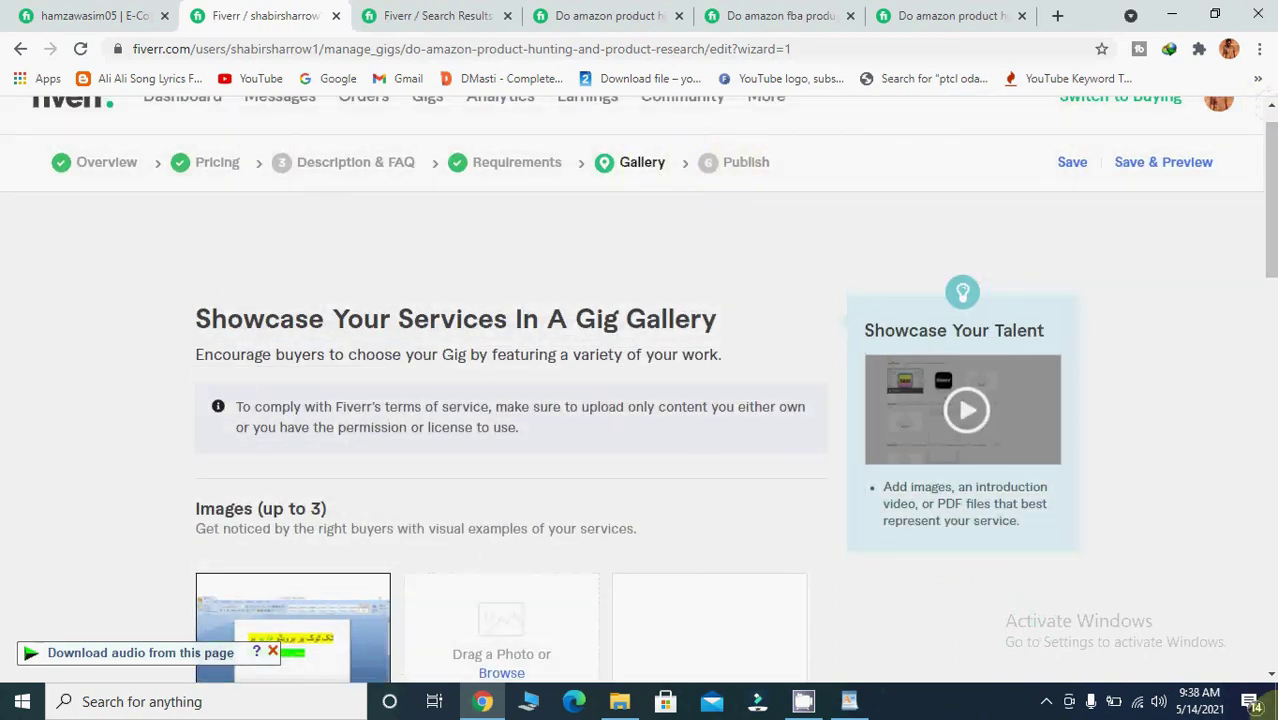
{"action": "scroll", "coordinate": [1270, 672], "scroll_direction": "down", "scroll_amount": 7}
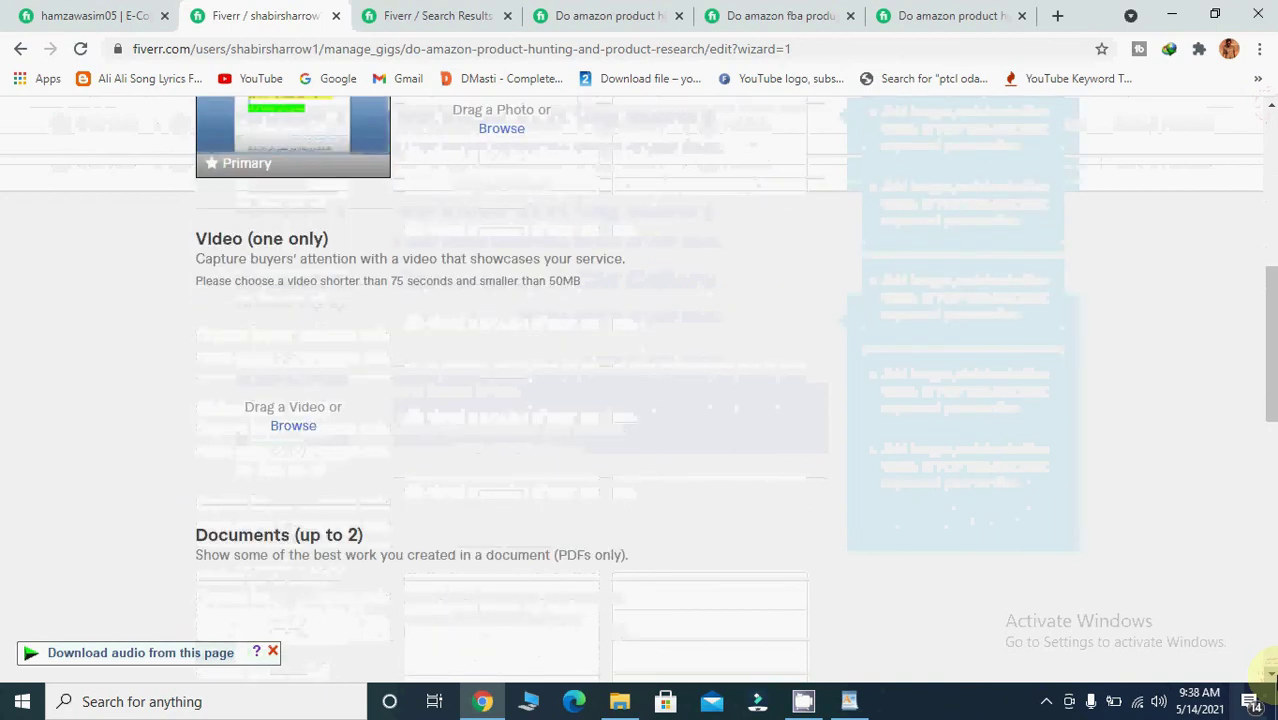
{"action": "scroll", "coordinate": [1270, 672], "scroll_direction": "down", "scroll_amount": 2}
{"action": "left_click", "coordinate": [726, 582]}
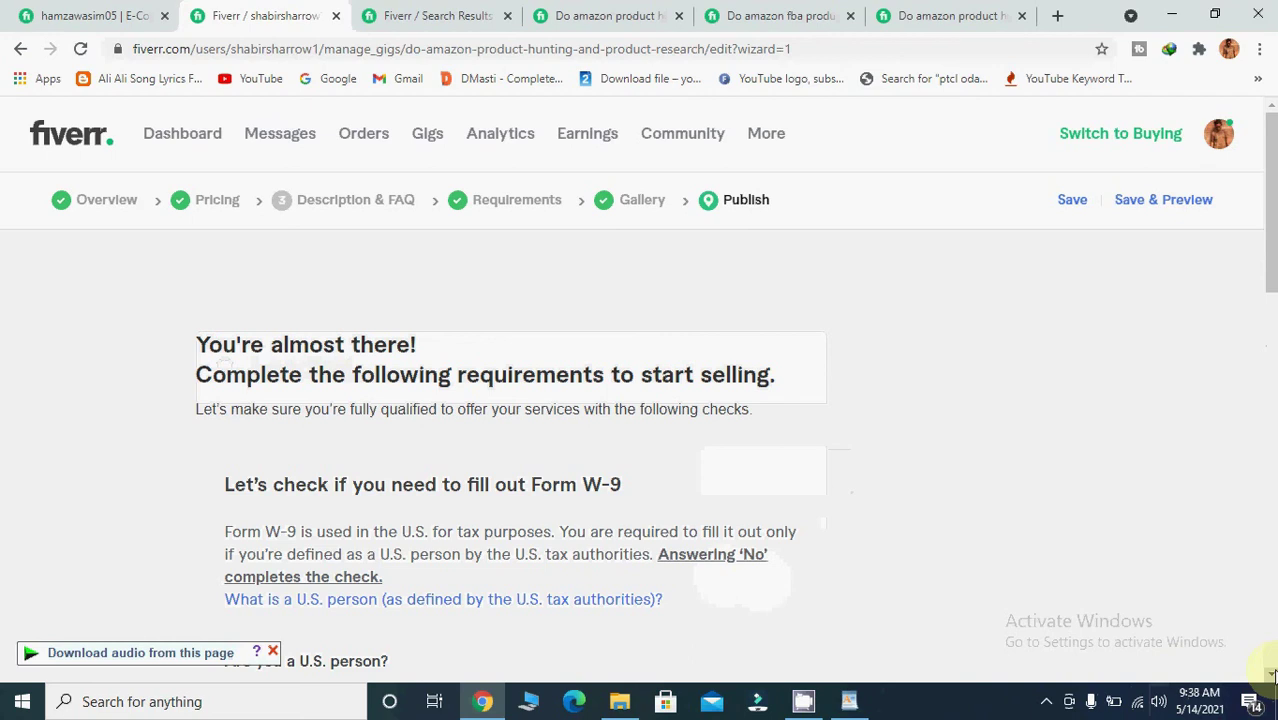
- Answer "No" to the Form W-9 question about being a U.S. person, save the answer and close the confirmation
{"action": "scroll", "coordinate": [1271, 675], "scroll_direction": "down", "scroll_amount": 3}
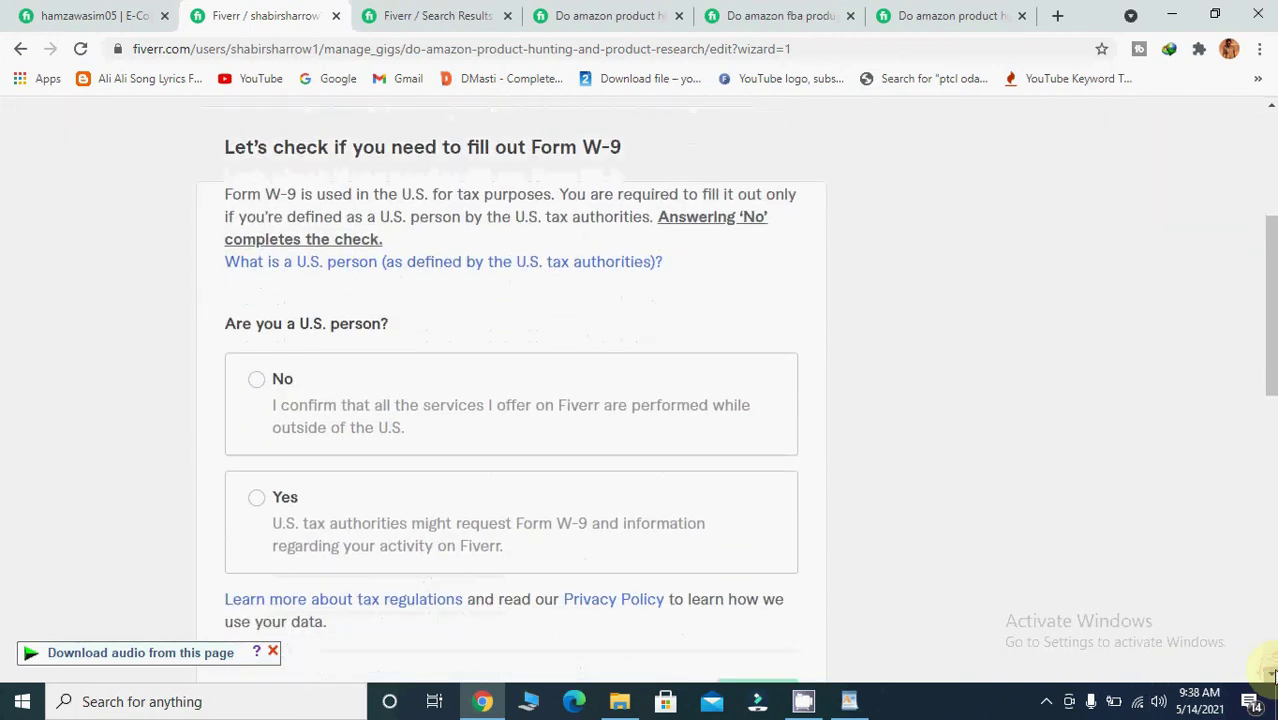
{"action": "left_click", "coordinate": [1271, 675]}
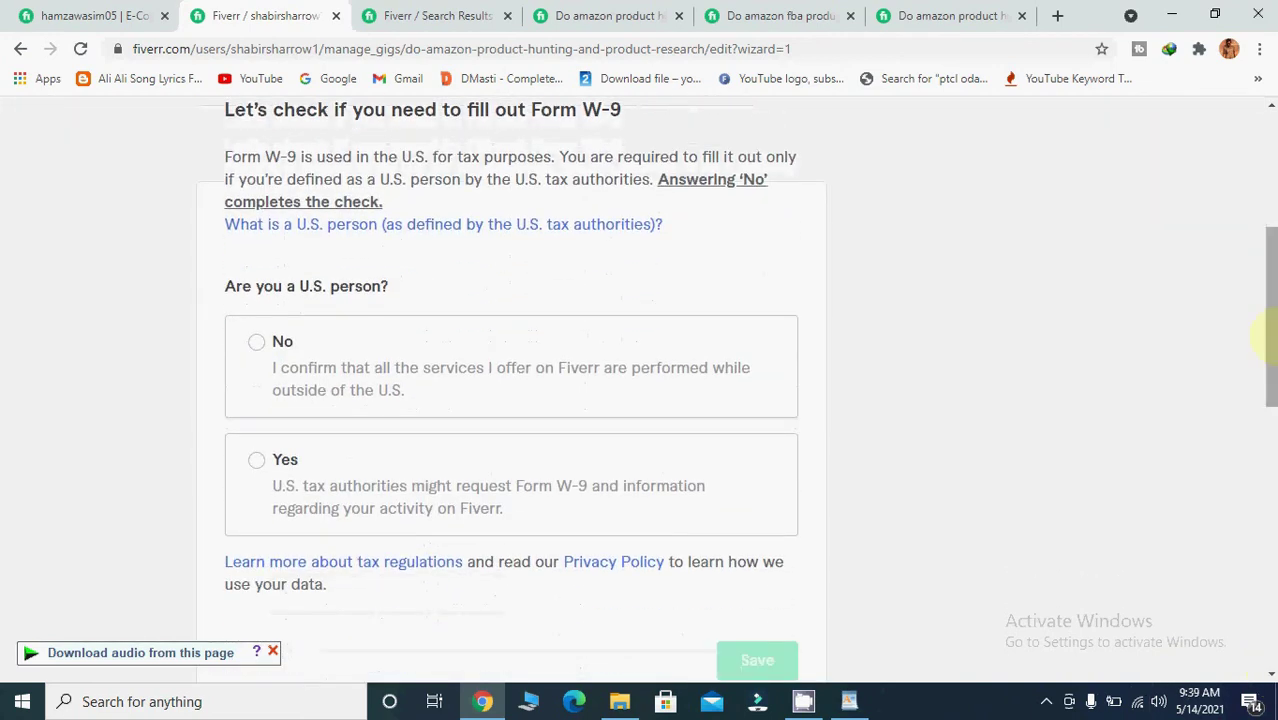
{"action": "left_click", "coordinate": [1271, 108]}
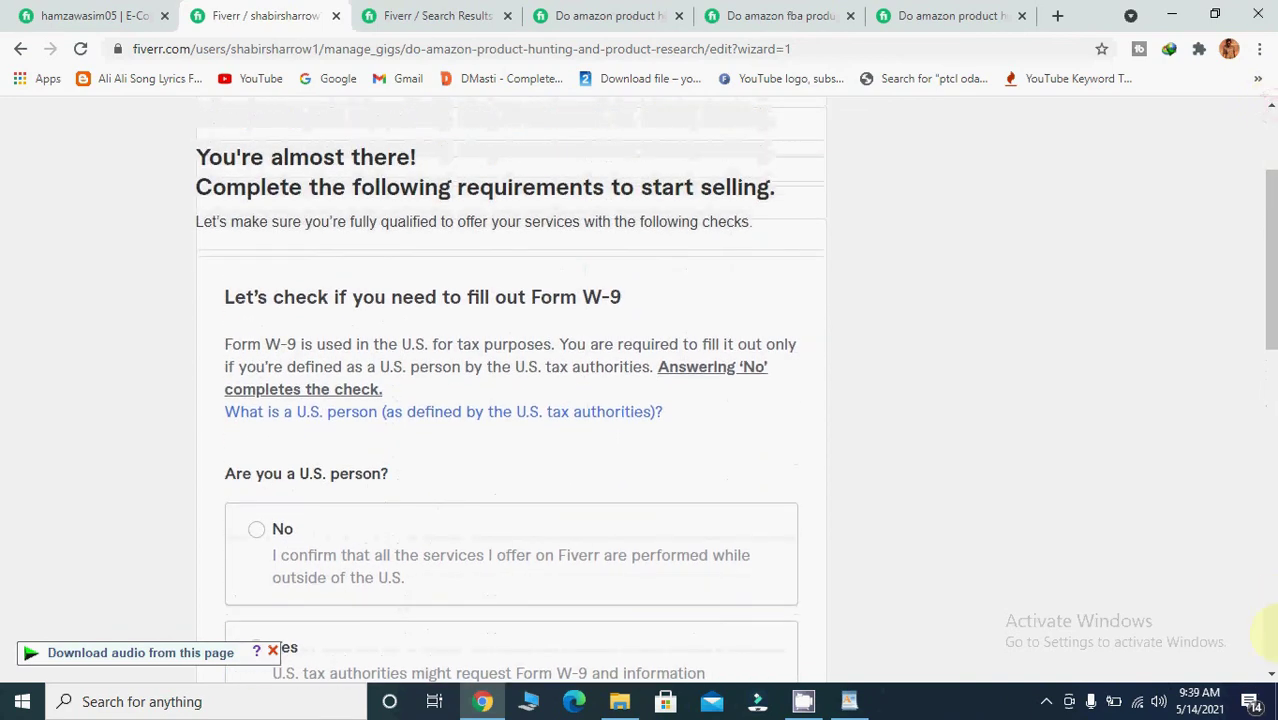
{"action": "left_click", "coordinate": [1271, 674]}
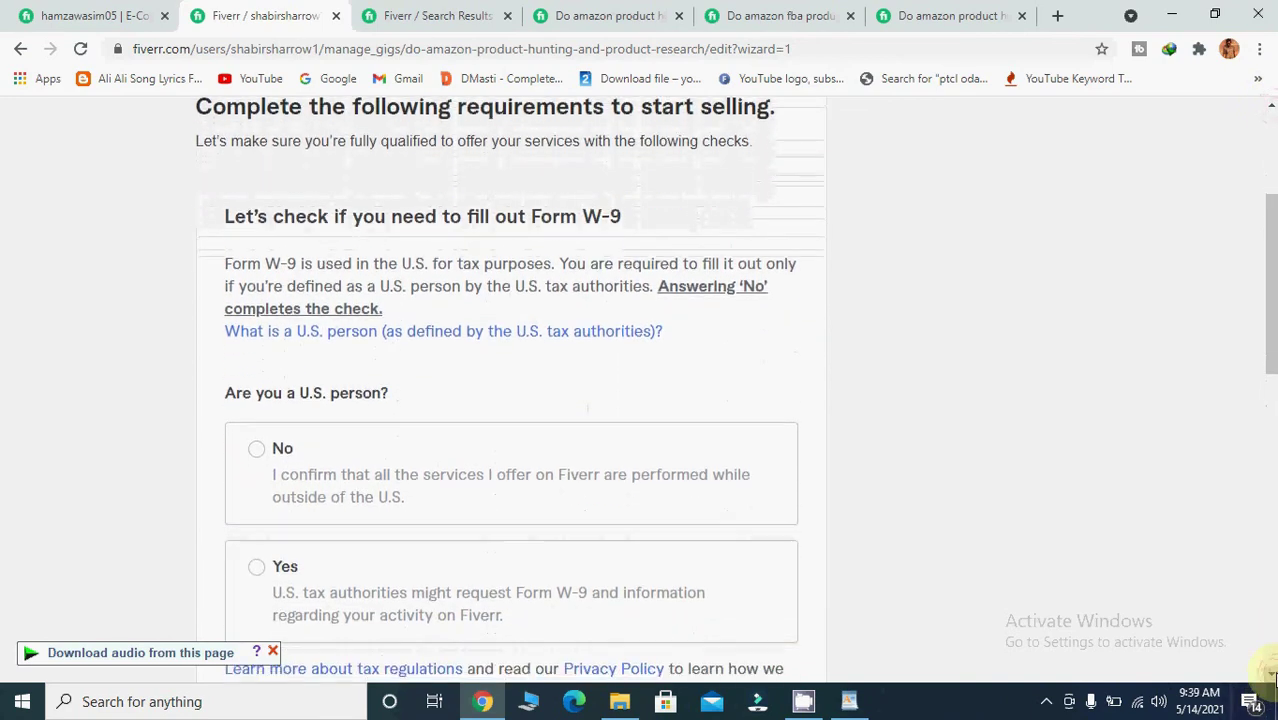
{"action": "left_click", "coordinate": [1271, 674]}
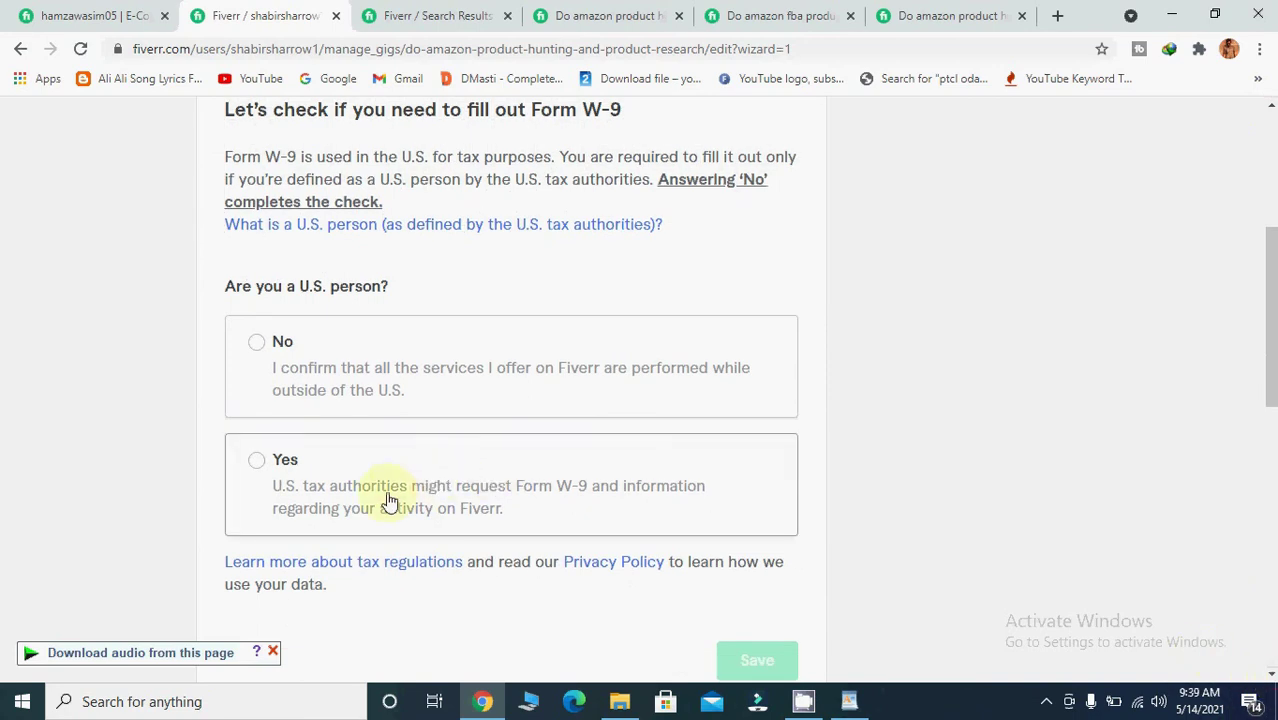
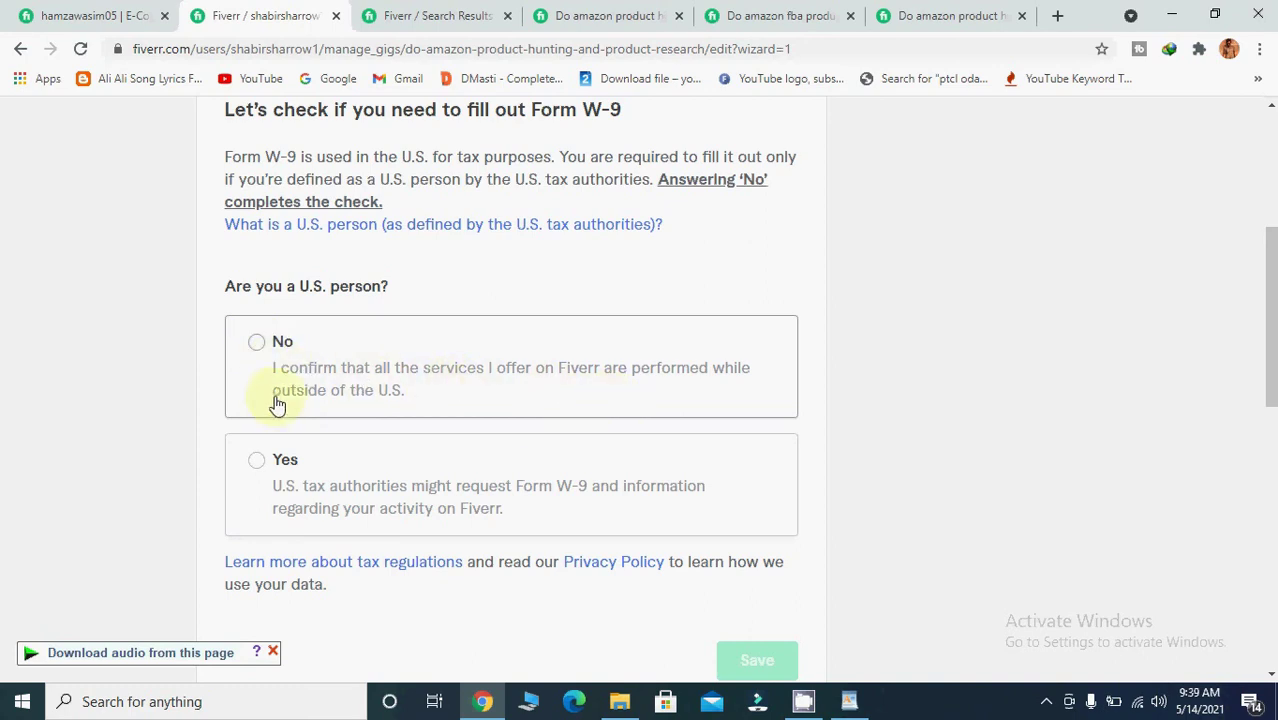
{"action": "left_click", "coordinate": [257, 345]}
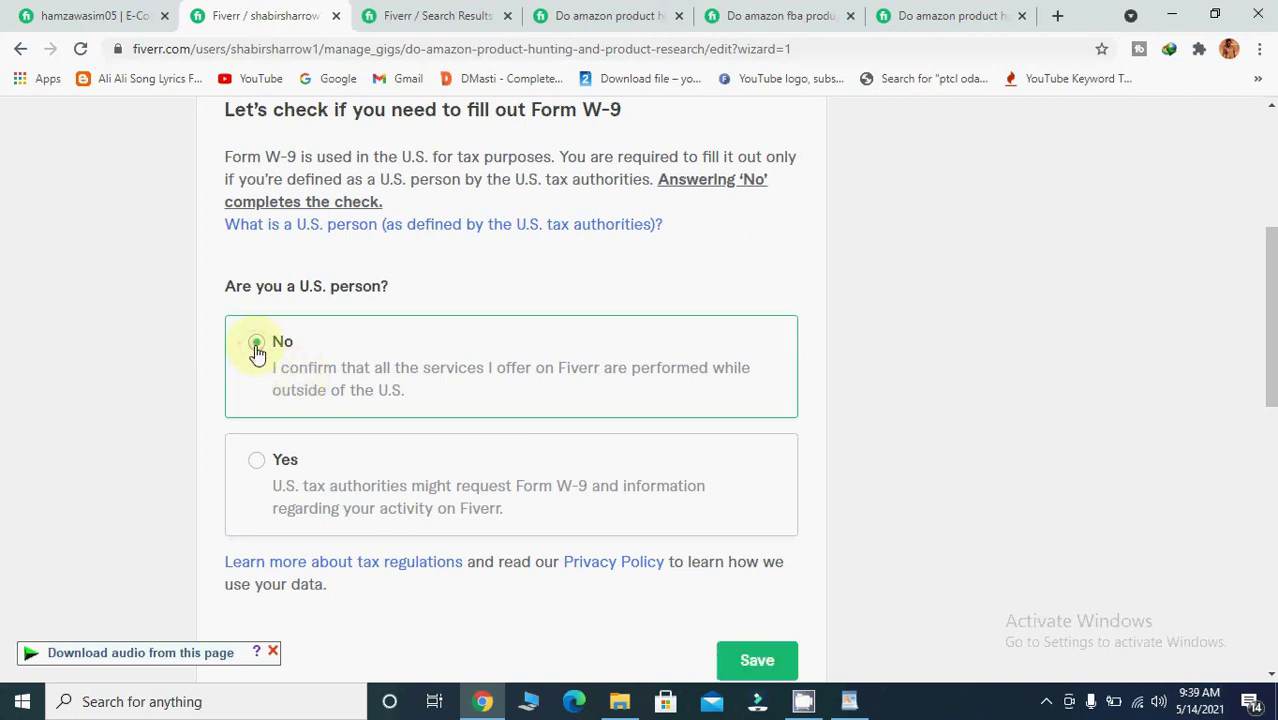
{"action": "left_click", "coordinate": [762, 660]}
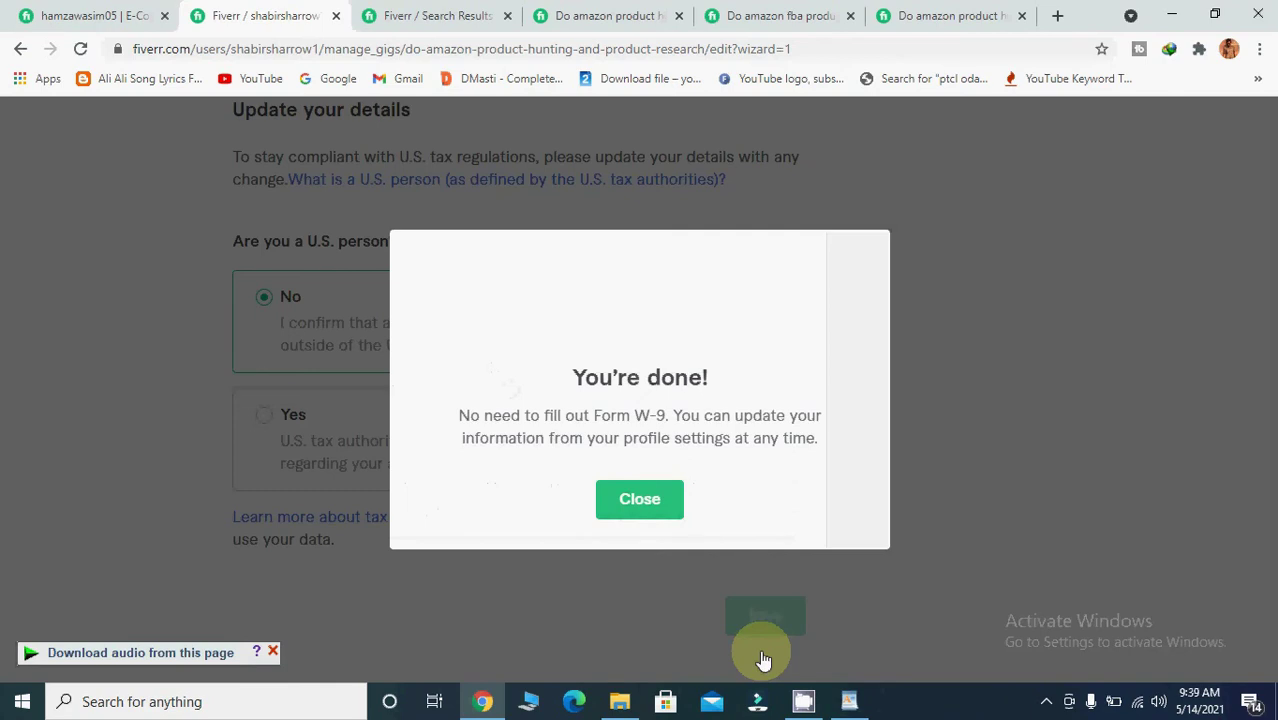
{"action": "left_click", "coordinate": [639, 500]}
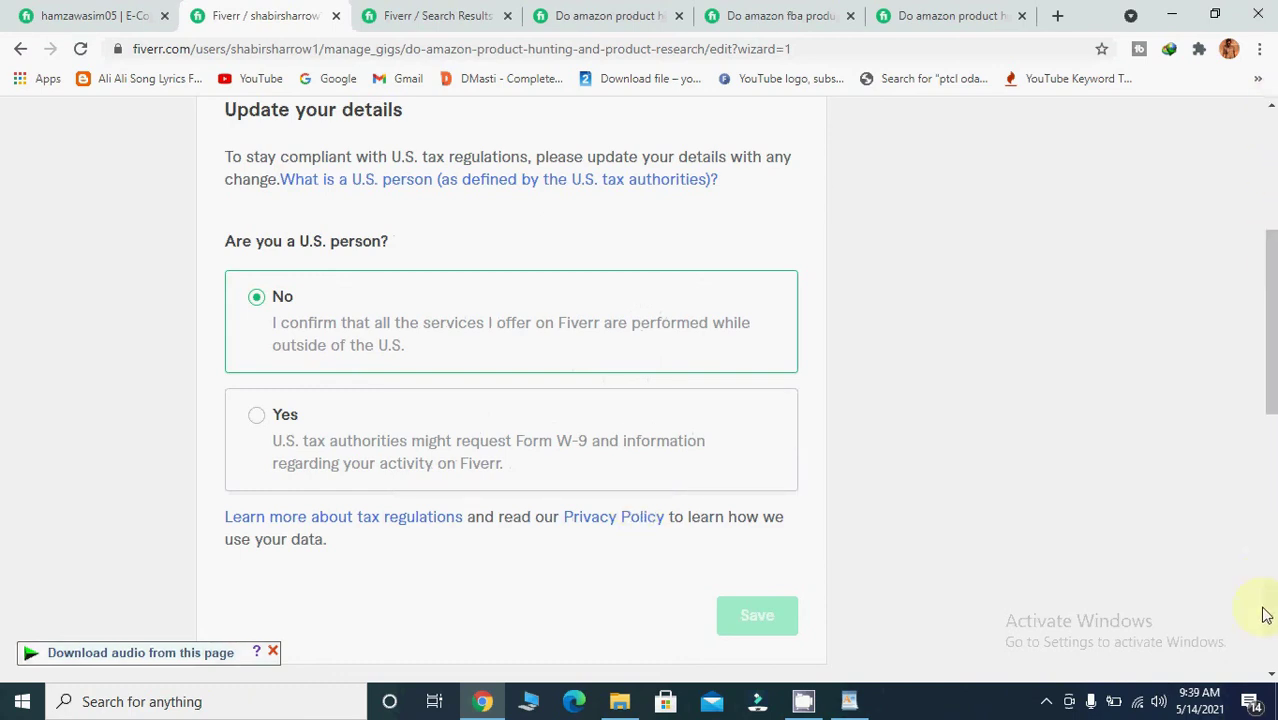
- Publish the gig and look over the sharing options and courses on the page that follows
{"action": "left_click", "coordinate": [1270, 675]}
{"action": "scroll", "coordinate": [1270, 675], "scroll_direction": "down", "scroll_amount": 3}
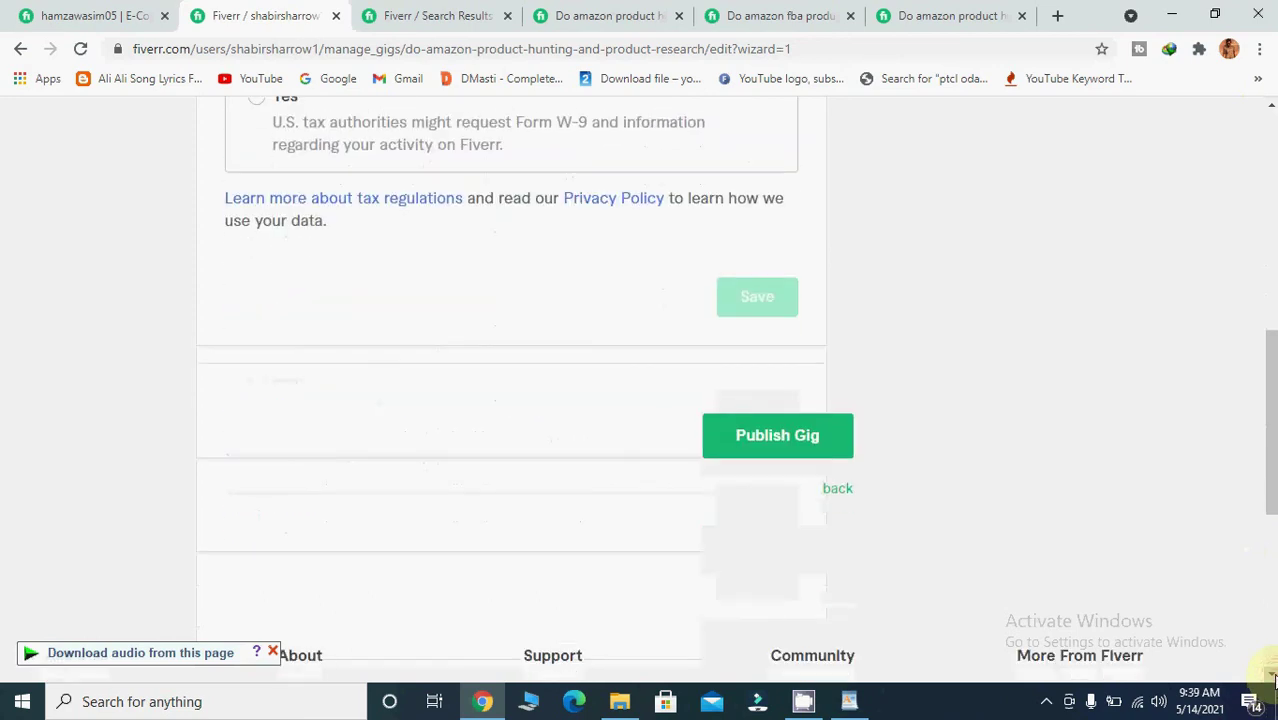
{"action": "left_click", "coordinate": [807, 437]}
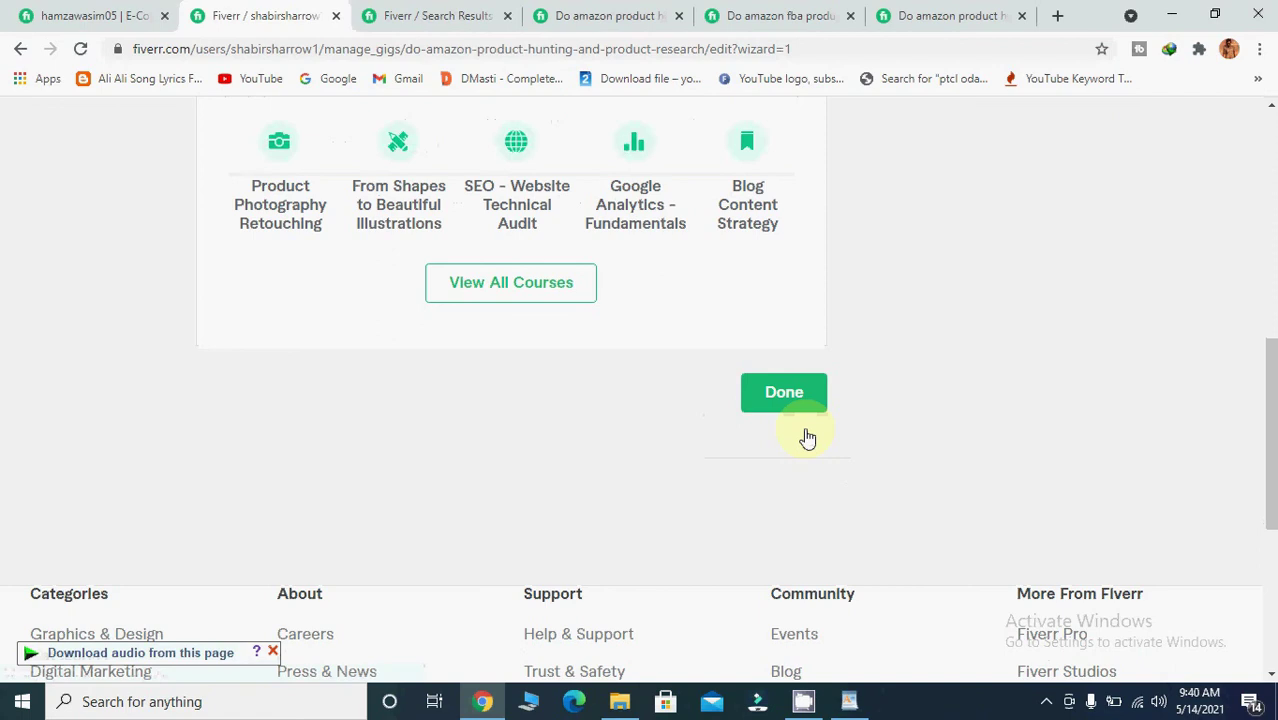
{"action": "scroll", "coordinate": [1272, 107], "scroll_direction": "up", "scroll_amount": 6}
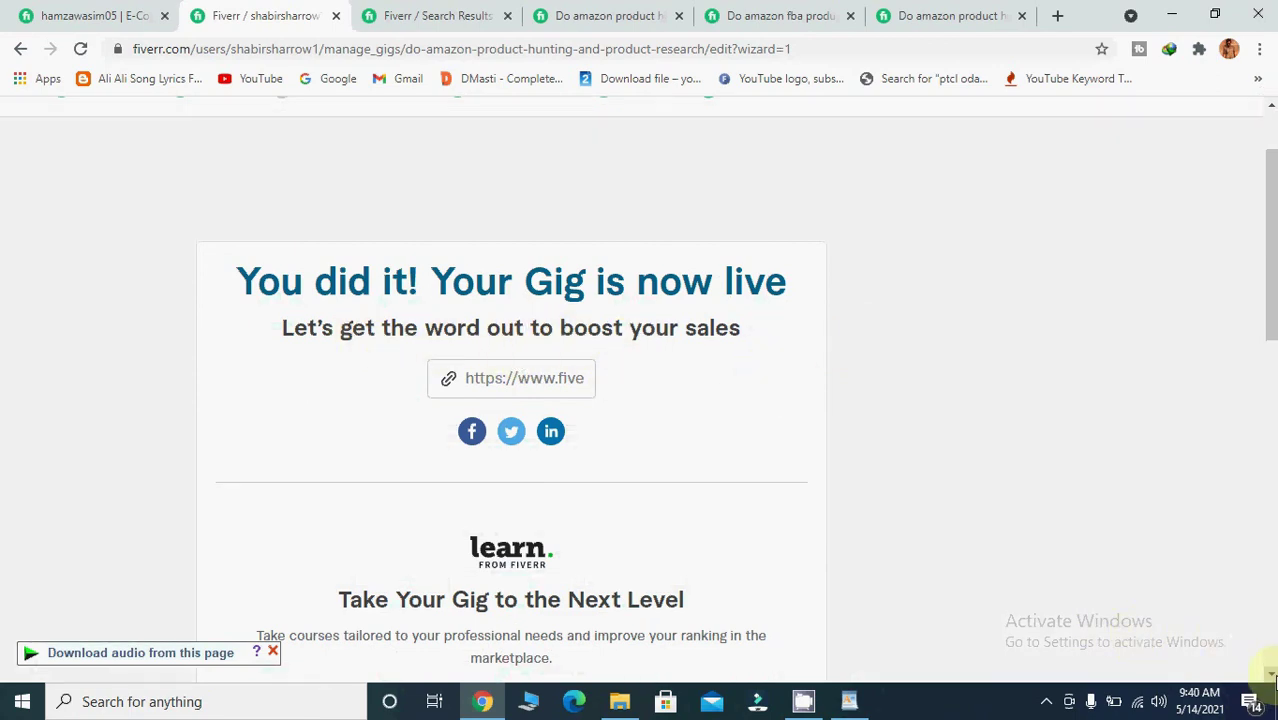
{"action": "left_click", "coordinate": [1269, 674]}
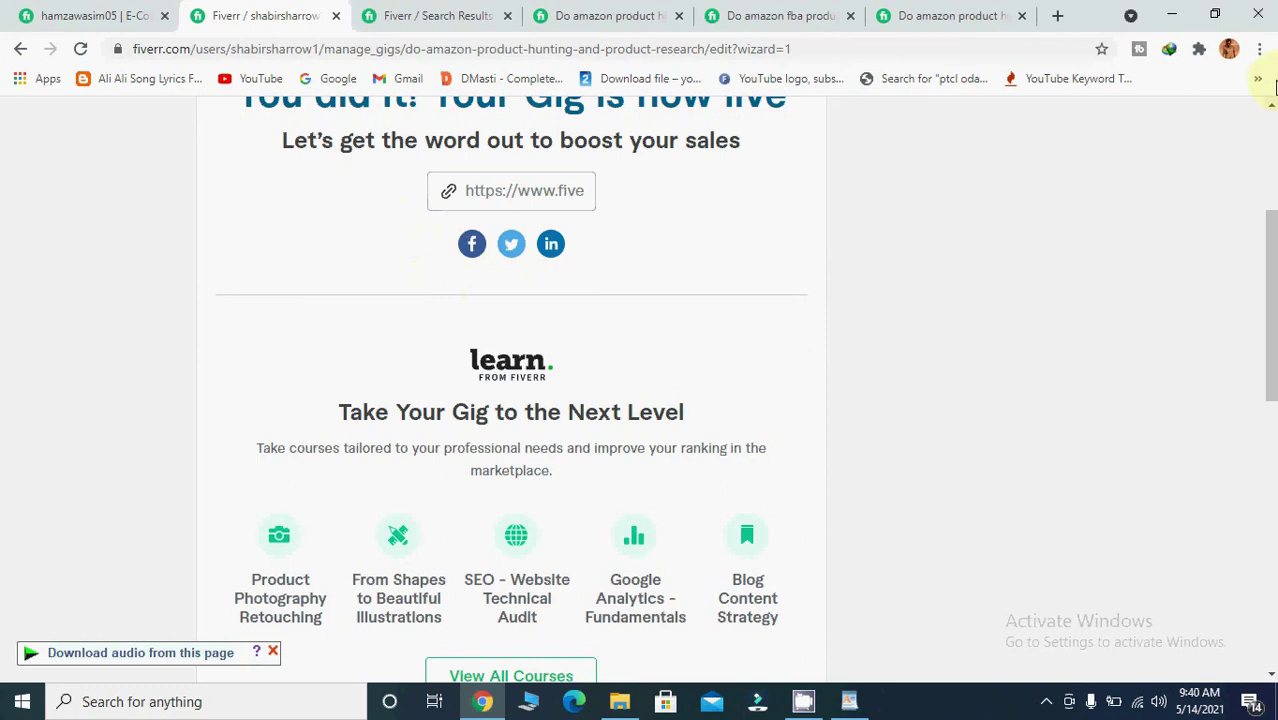
{"action": "scroll", "coordinate": [1272, 113], "scroll_direction": "up", "scroll_amount": 3}
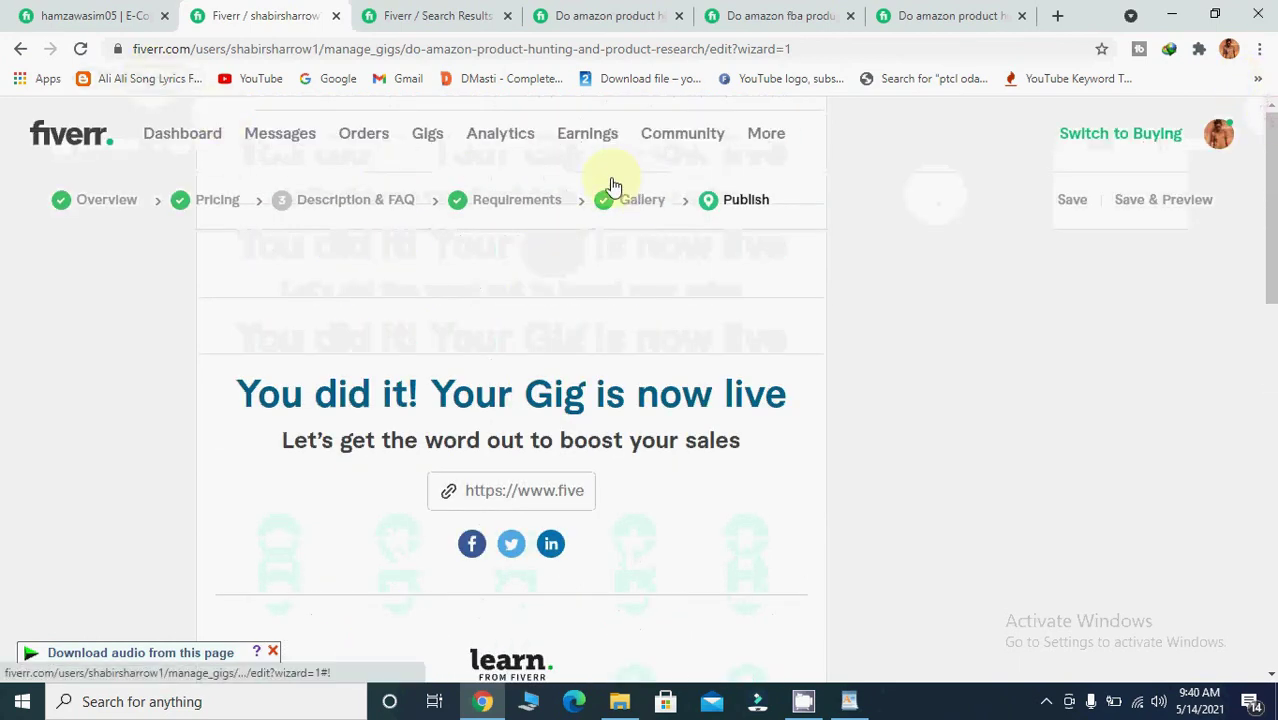
- Go to the list of active gigs and open "do amazon product hunting and product research" in a new tab
{"action": "left_click", "coordinate": [430, 140]}
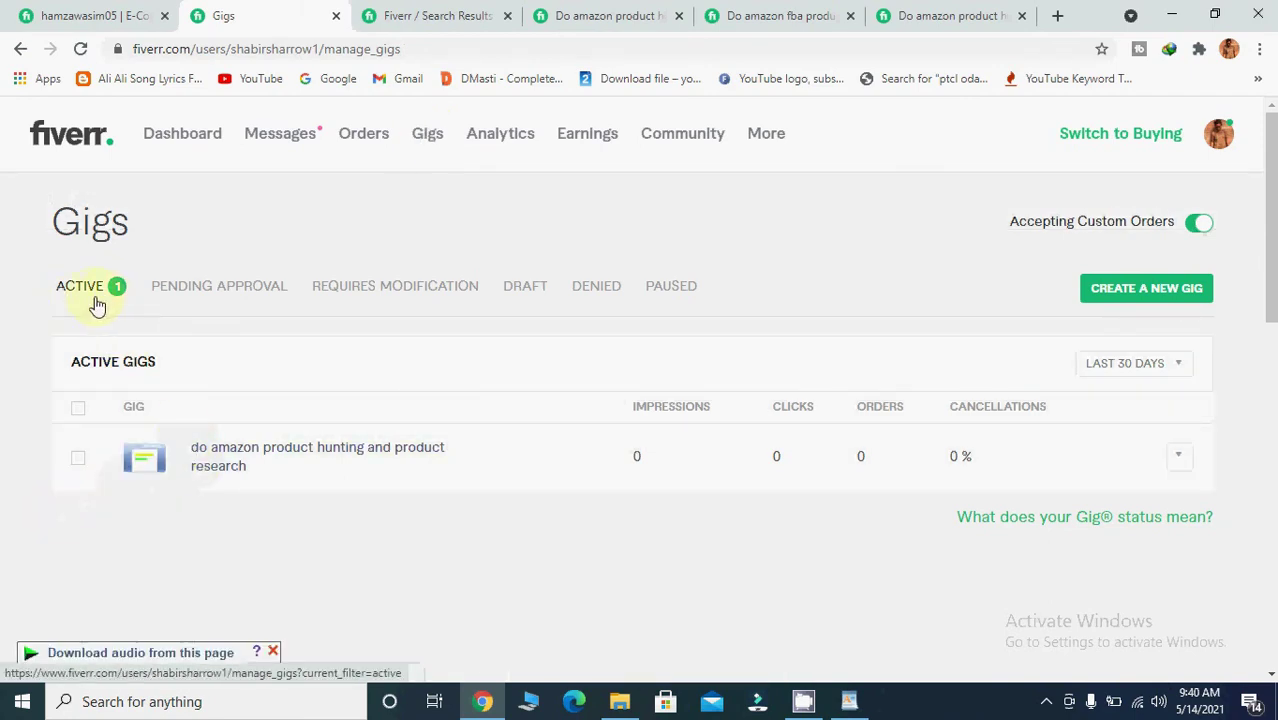
{"action": "right_click", "coordinate": [328, 452]}
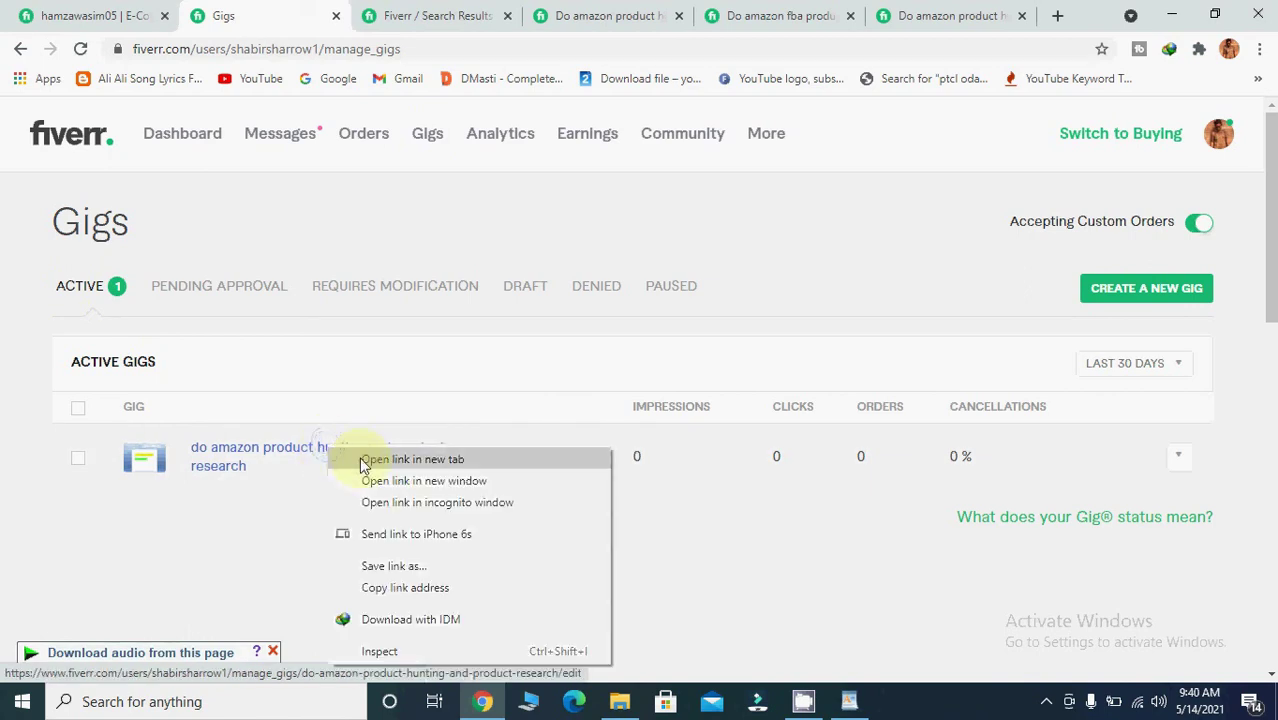
{"action": "left_click", "coordinate": [365, 458]}
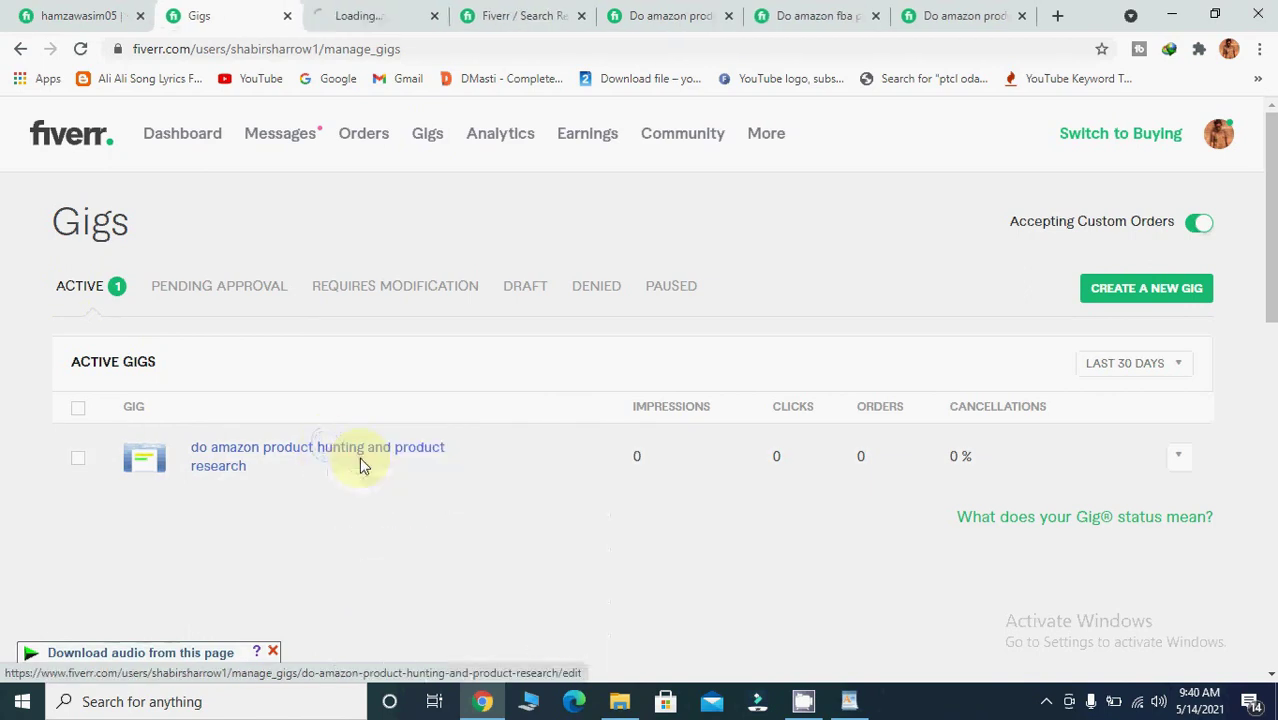
- Look at the gig's edit page, return to the list of active gigs and open the seller's own profile
{"action": "left_click", "coordinate": [357, 14]}
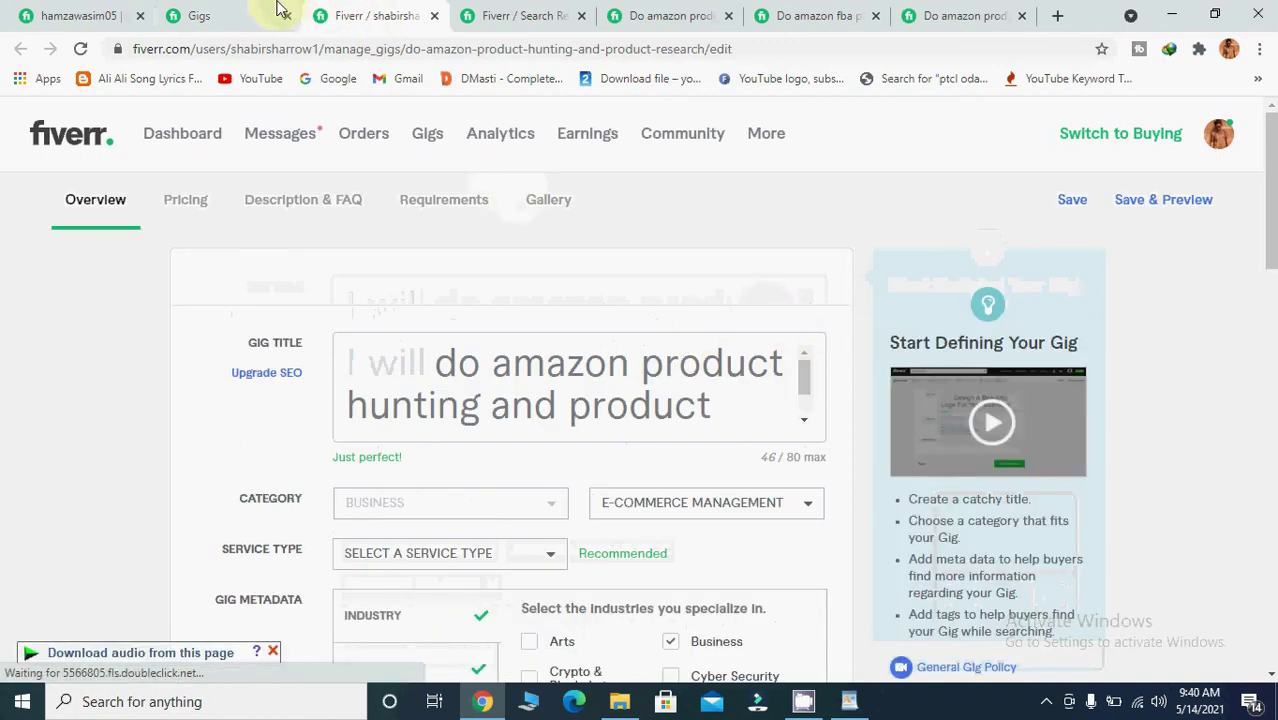
{"action": "left_click", "coordinate": [220, 15]}
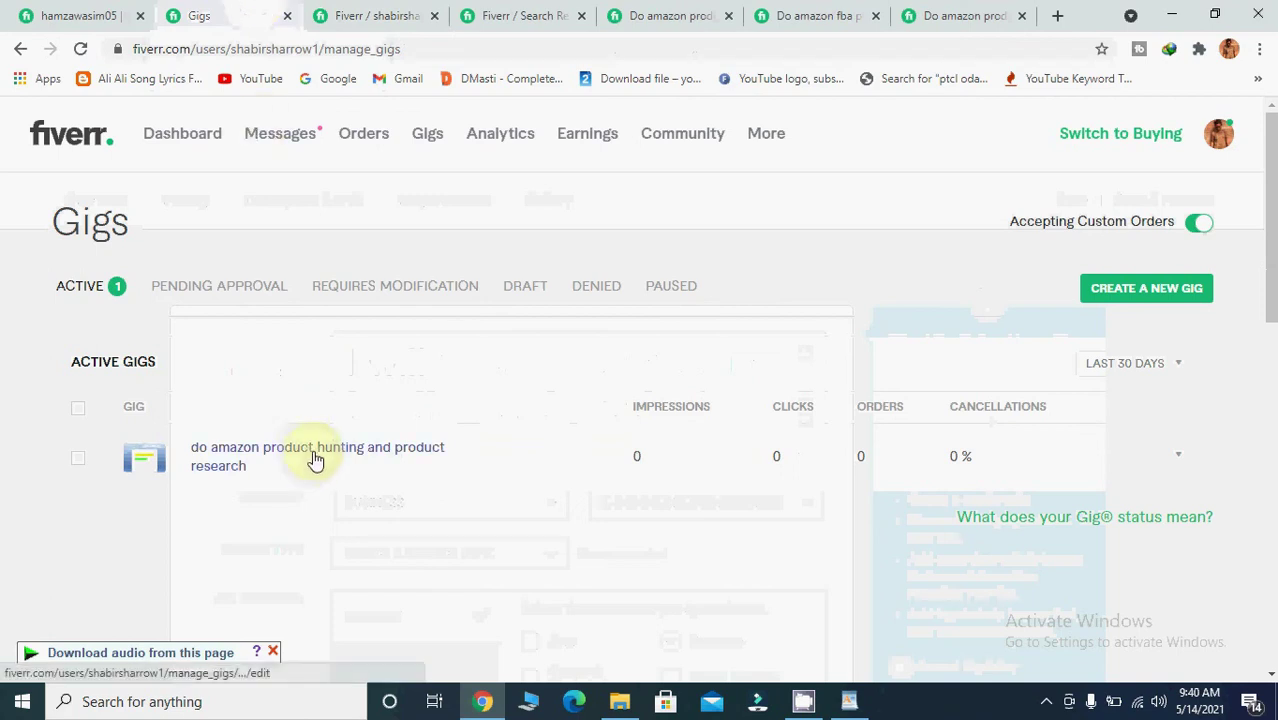
{"action": "left_click", "coordinate": [1218, 132]}
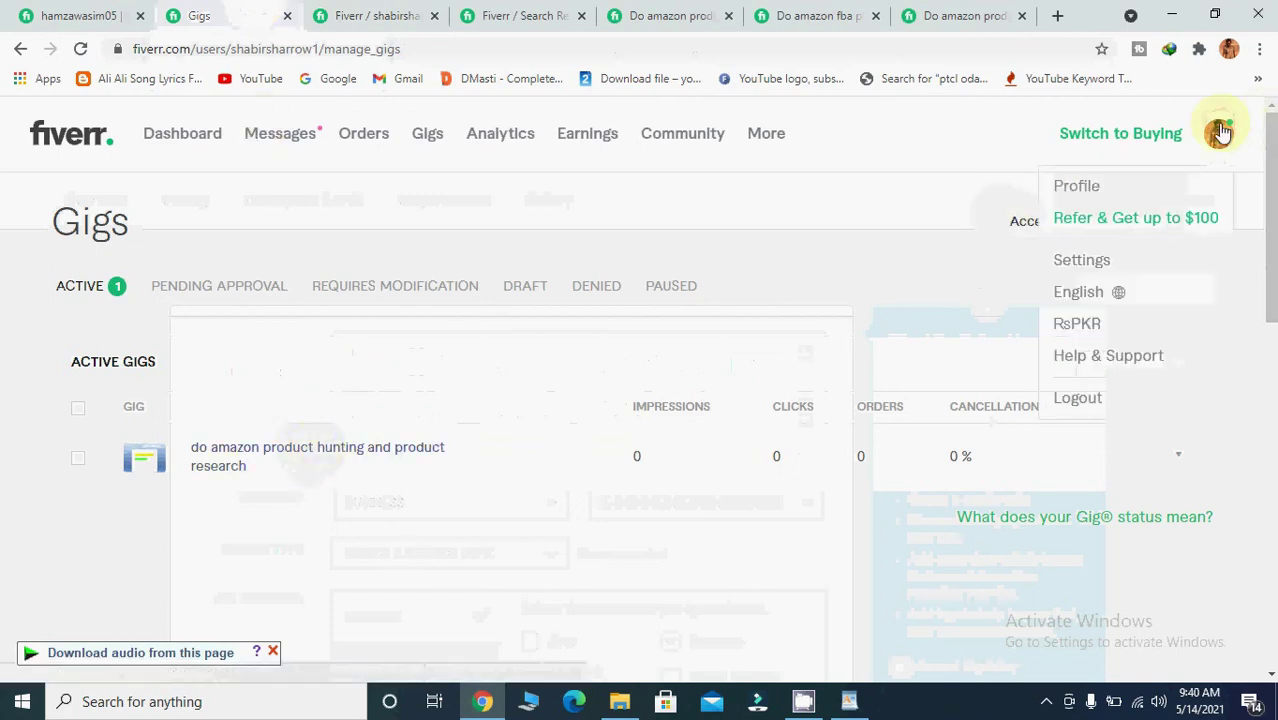
{"action": "left_click", "coordinate": [1077, 188]}
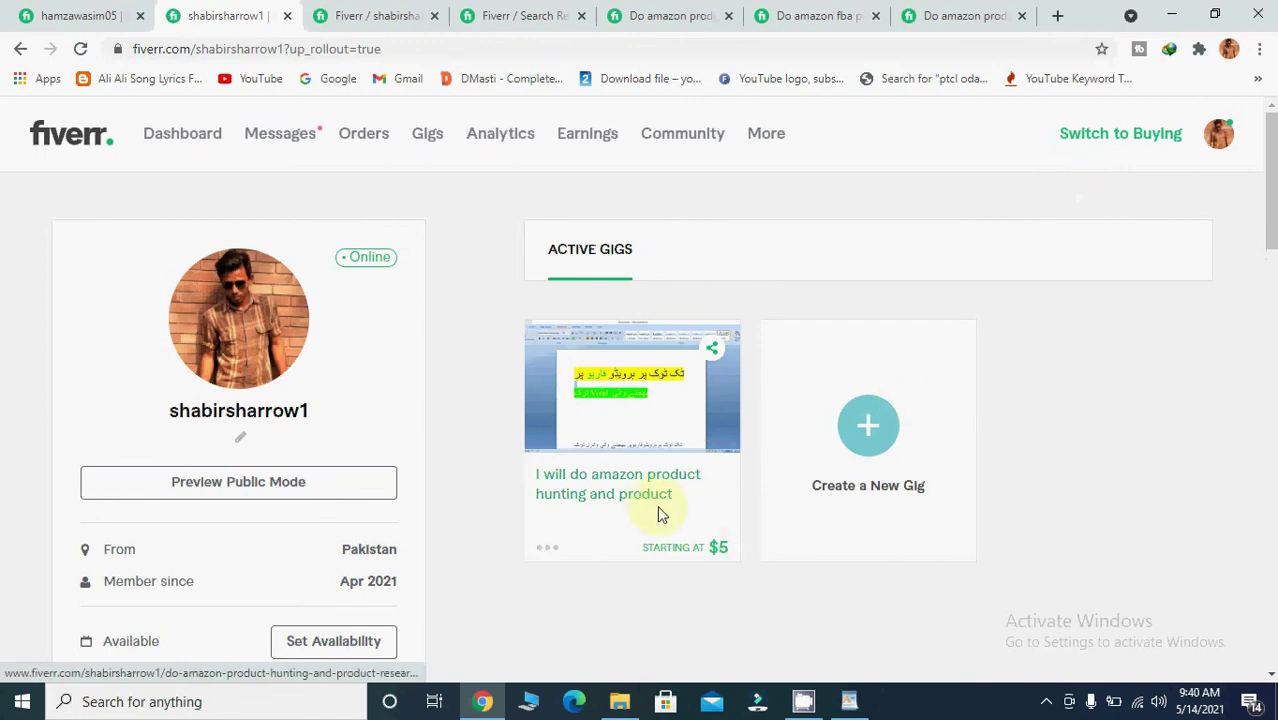
- Open the Amazon product hunting gig from the profile's active gigs in a new tab and switch to that page
{"action": "right_click", "coordinate": [637, 484]}
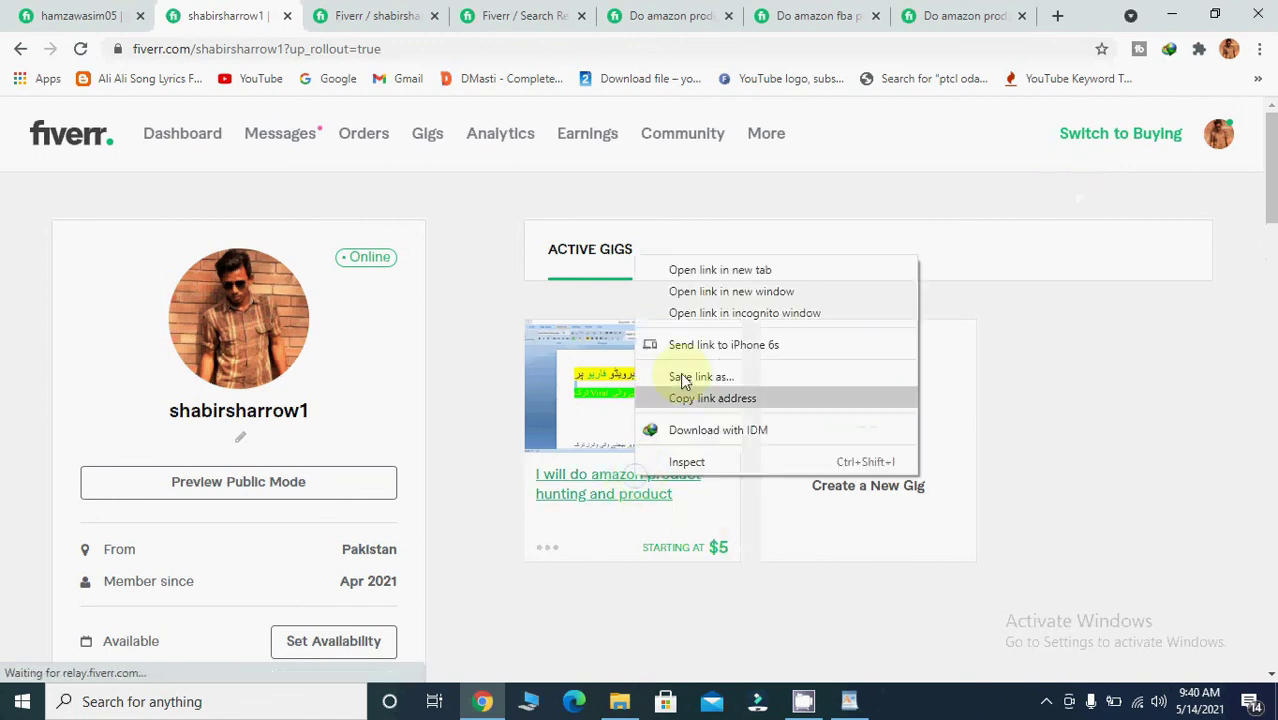
{"action": "left_click", "coordinate": [679, 272]}
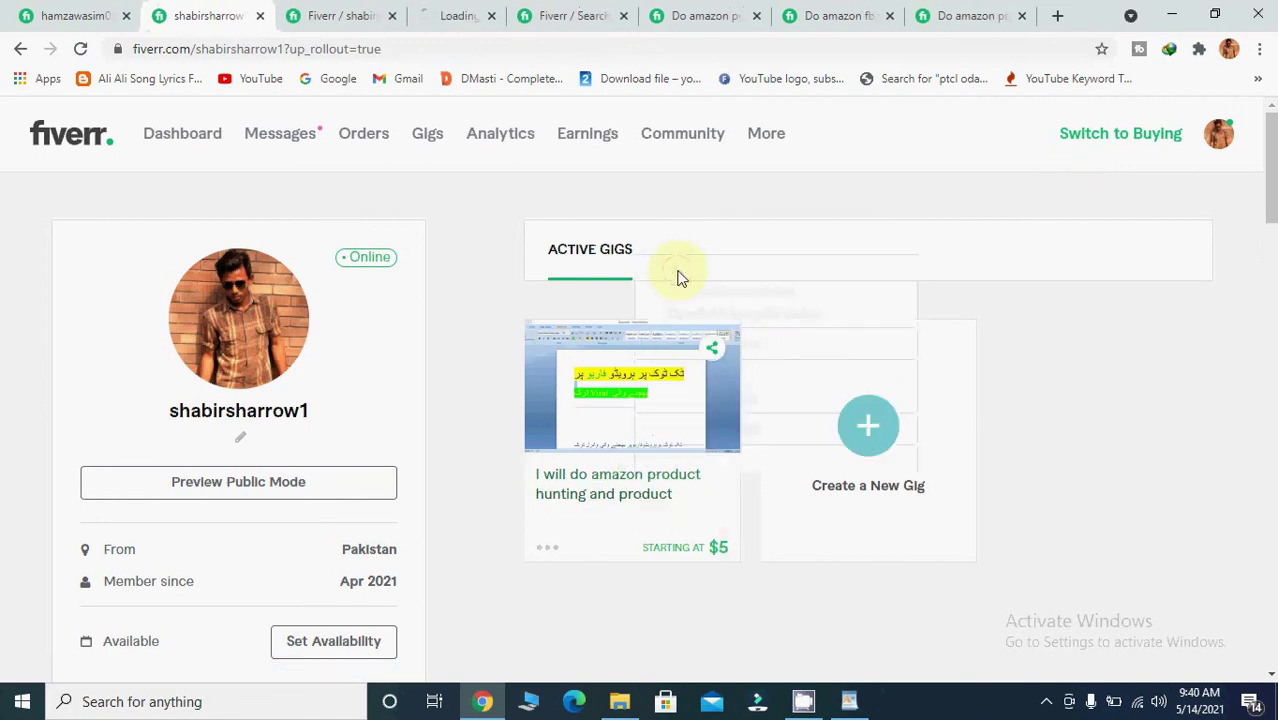
{"action": "left_click", "coordinate": [455, 15]}
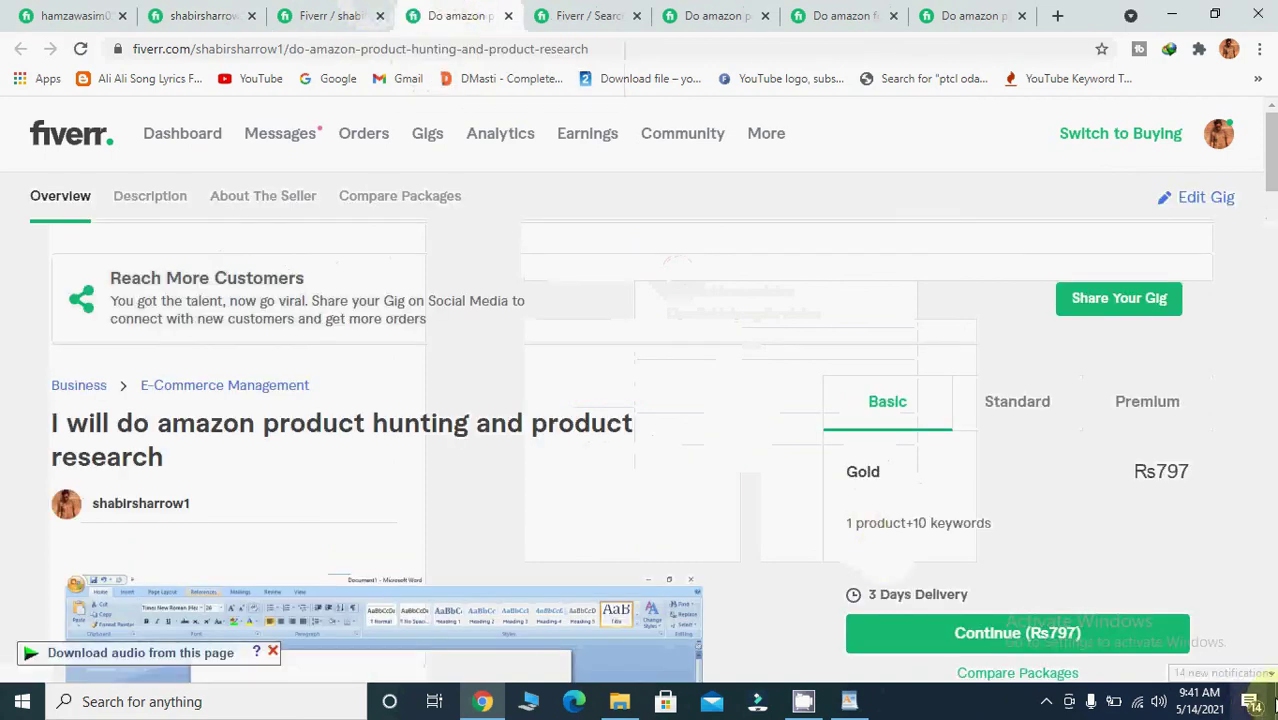
- Review the Standard, Premium and Basic package details on the published gig page
{"action": "scroll", "coordinate": [1270, 675], "scroll_direction": "down", "scroll_amount": 3}
{"action": "left_click", "coordinate": [1270, 675]}
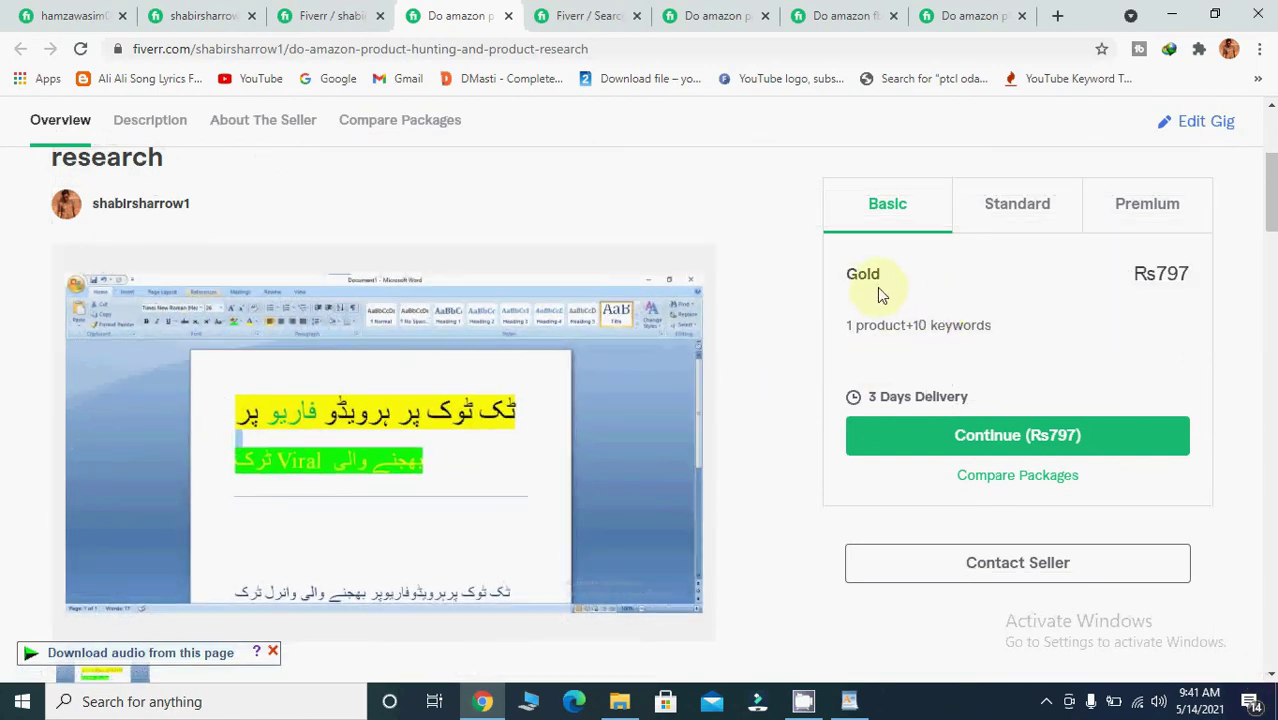
{"action": "left_click", "coordinate": [1066, 219]}
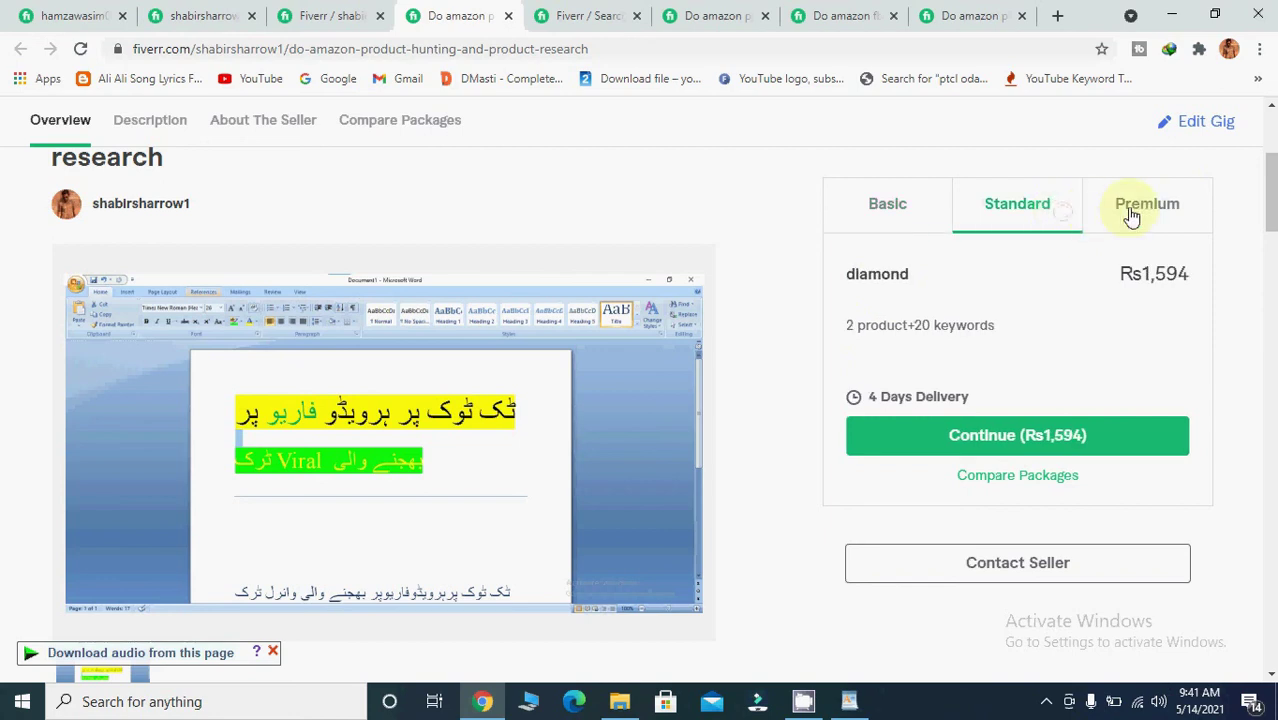
{"action": "left_click", "coordinate": [1131, 215]}
{"action": "left_click", "coordinate": [891, 216]}
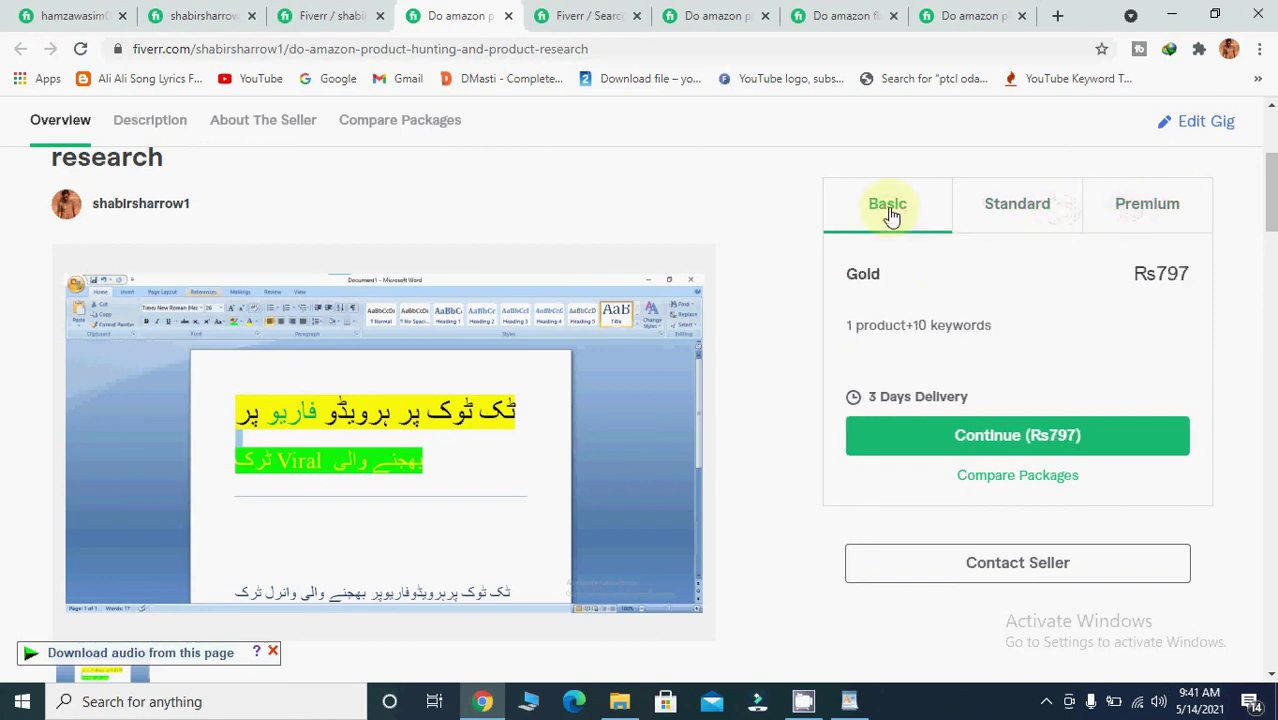